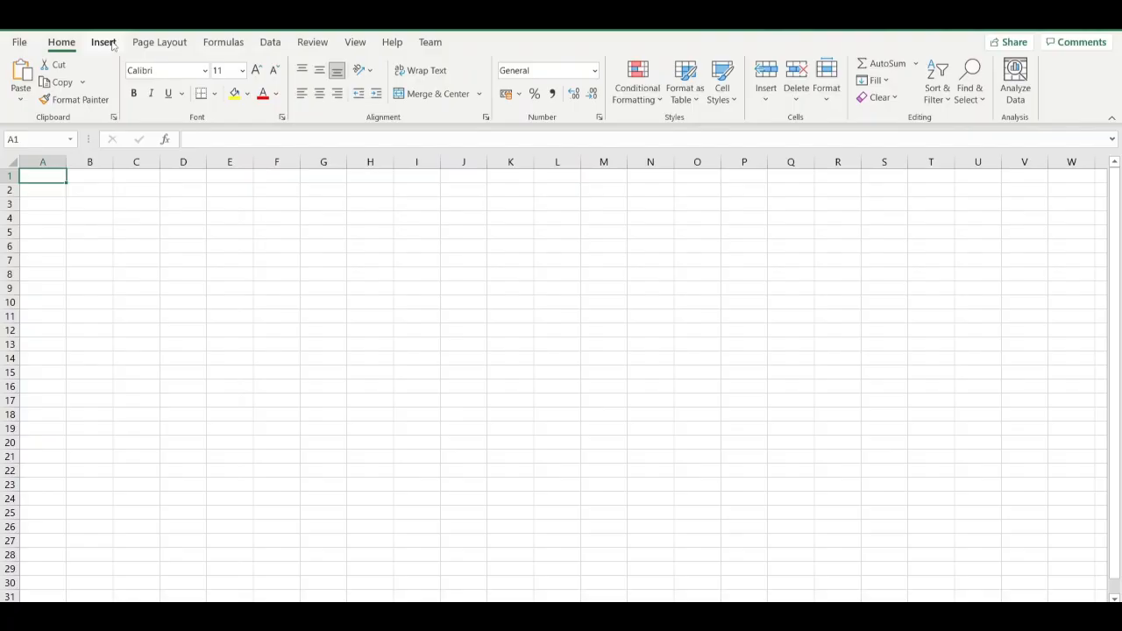
Look through the command groups of every ribbon category from Insert to Team and return to the Home commands.
click(105, 43)
click(156, 46)
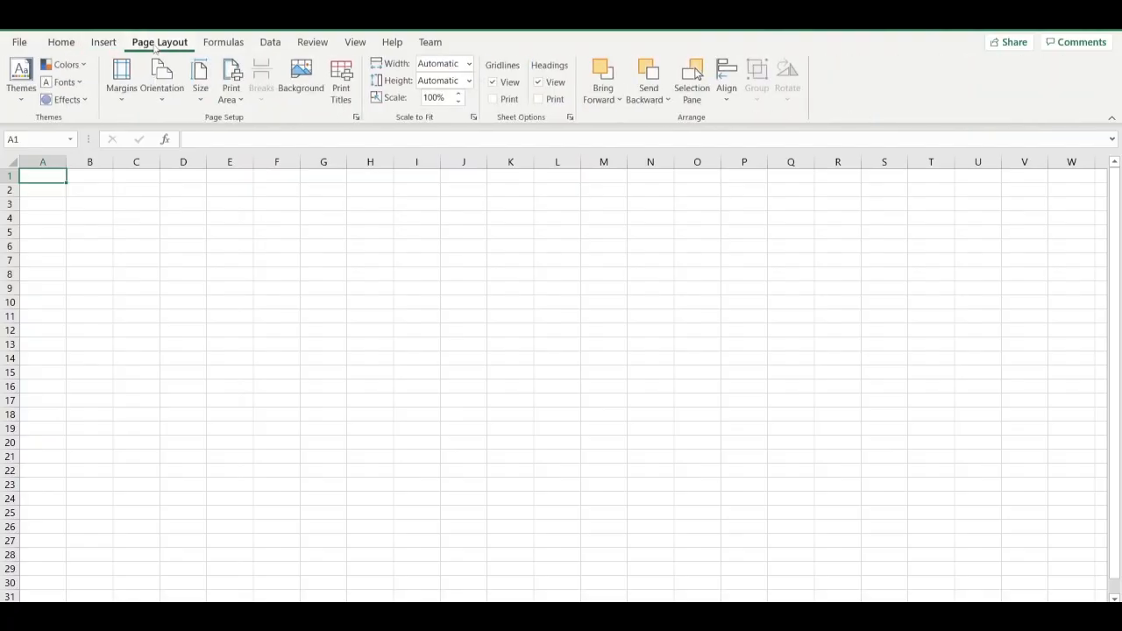
click(231, 44)
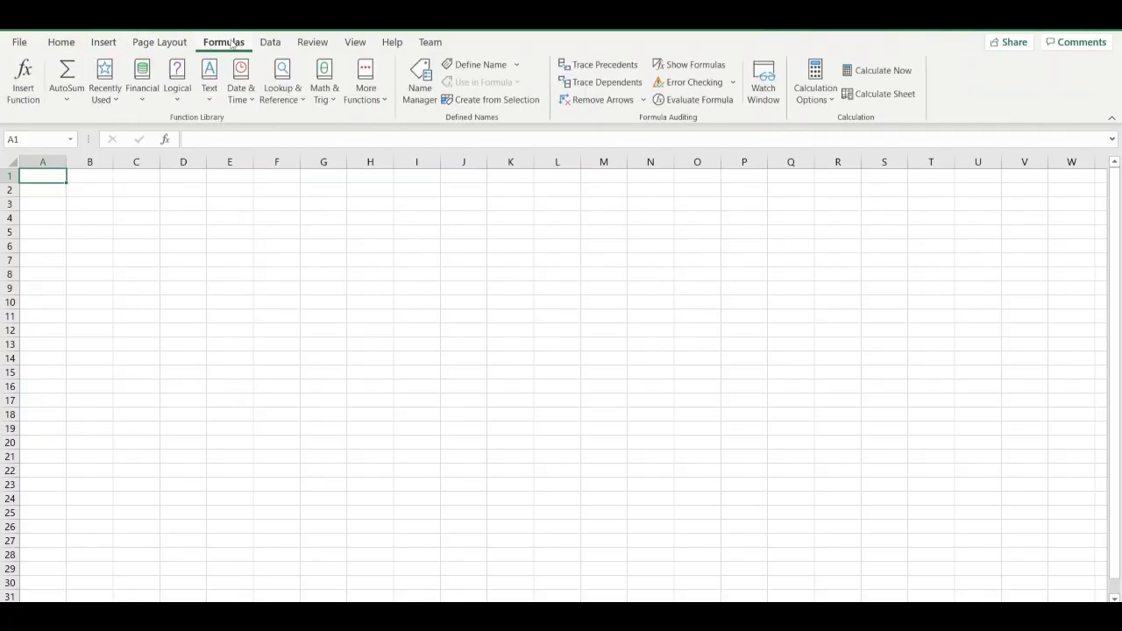
click(274, 44)
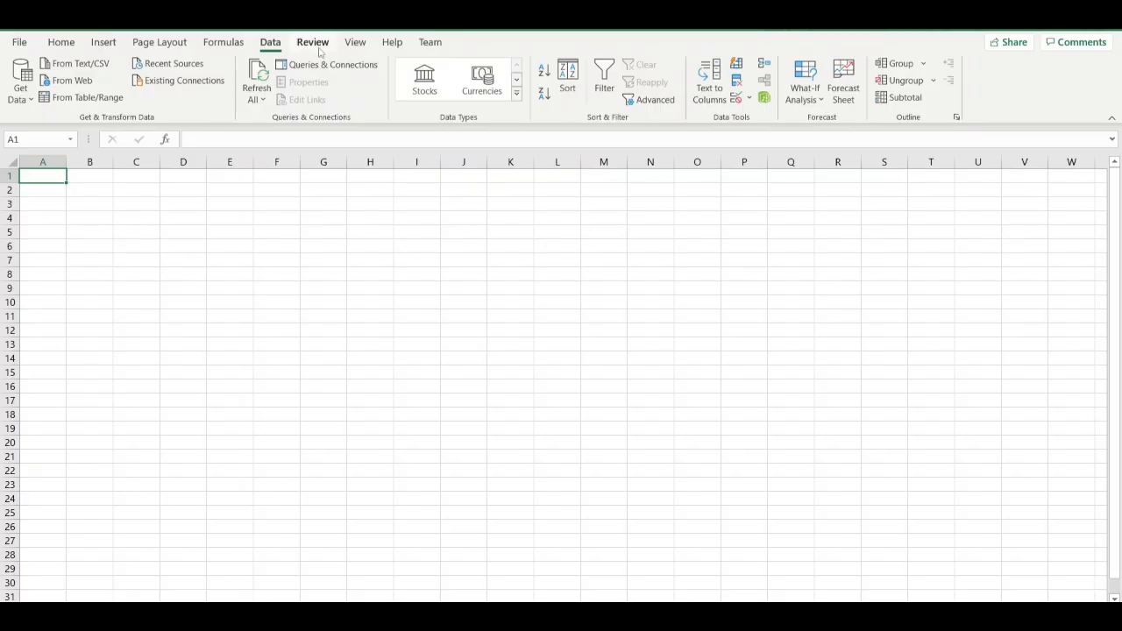
click(317, 46)
click(355, 44)
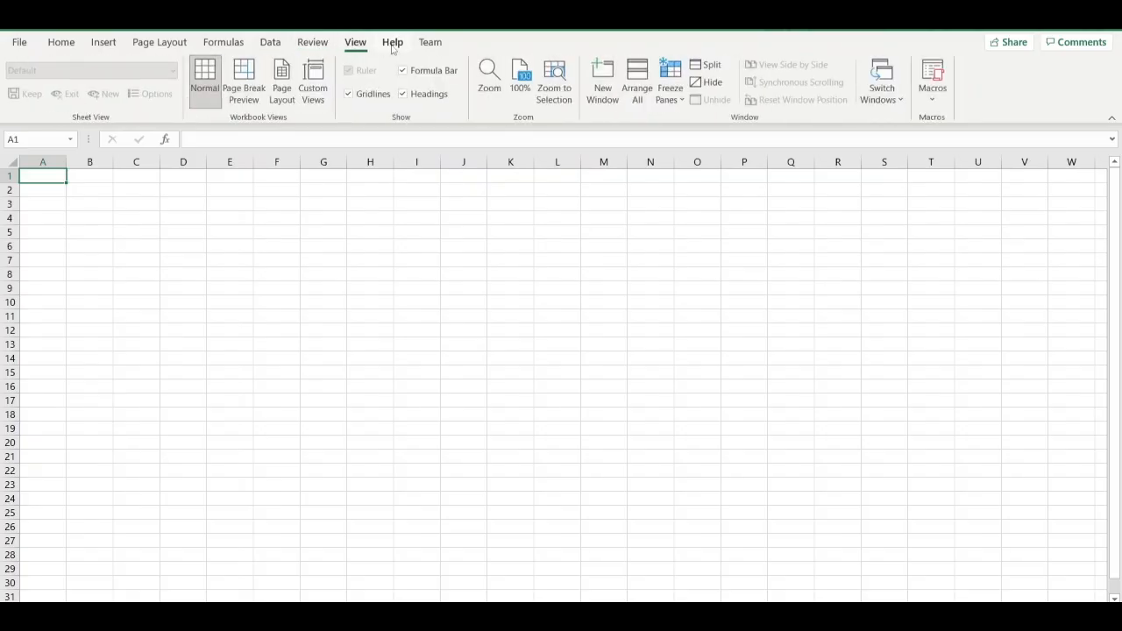
click(393, 49)
click(427, 48)
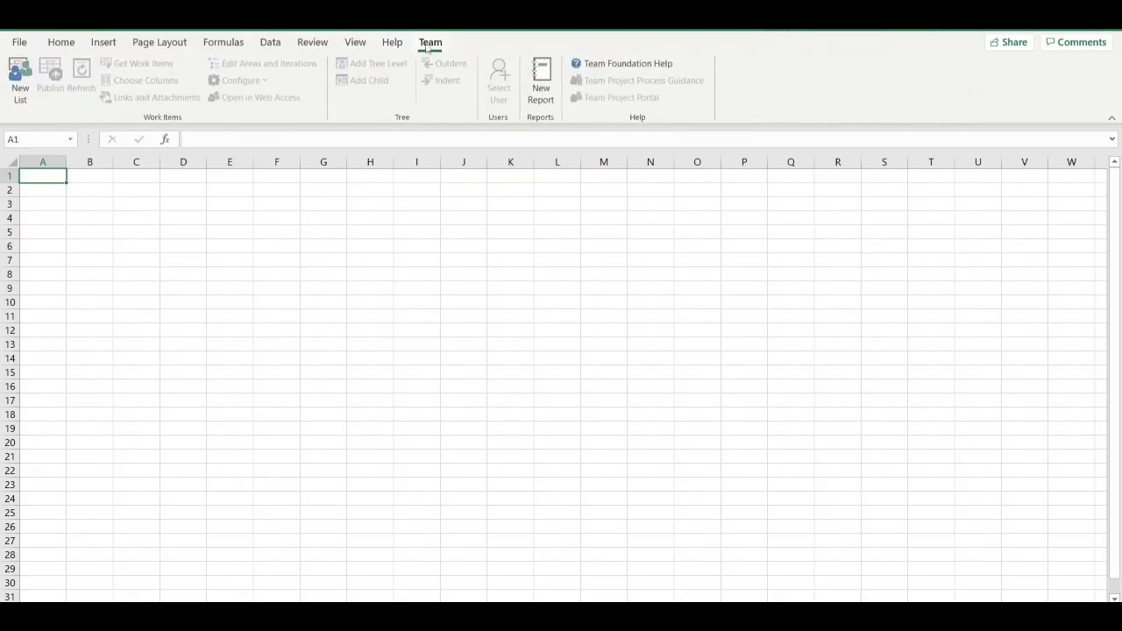
click(58, 48)
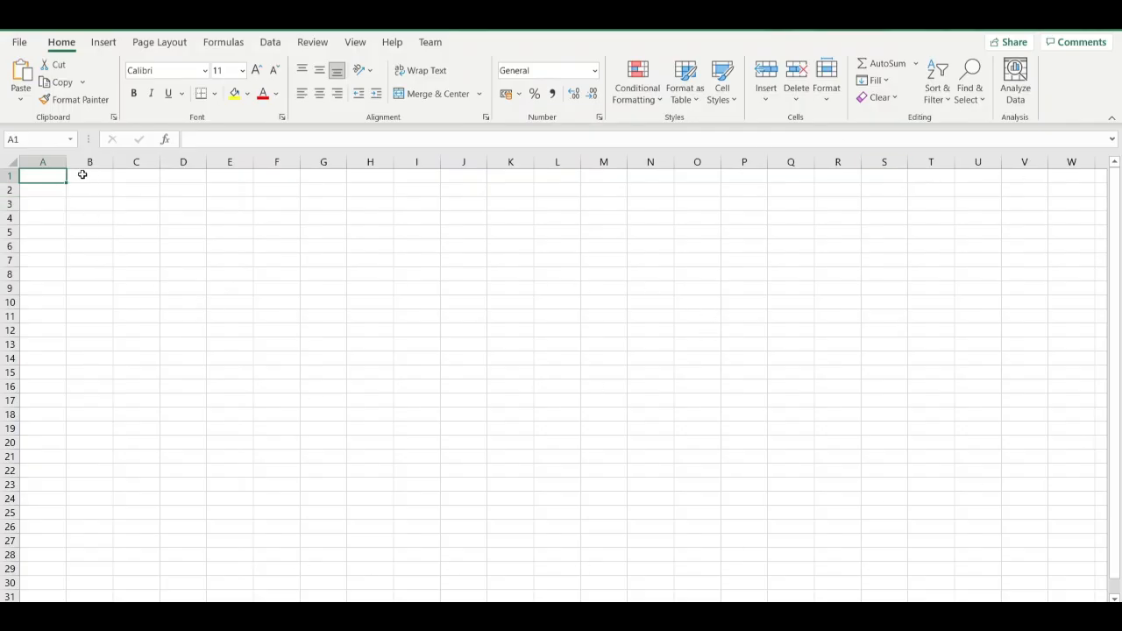
Select the entire columns A, B and C one after another.
click(52, 164)
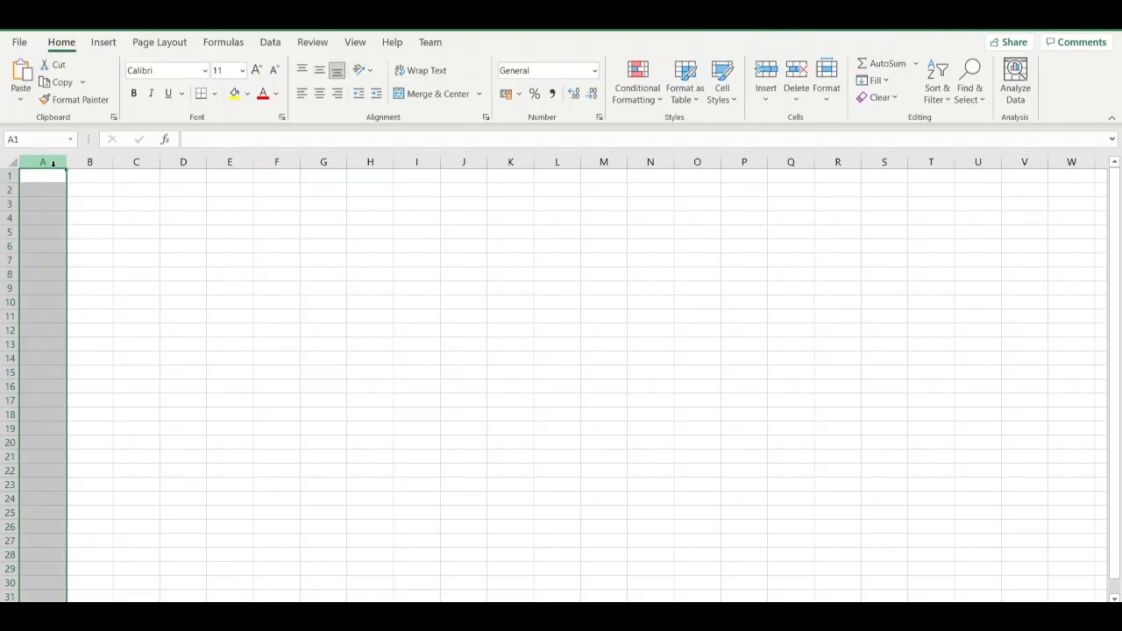
click(91, 163)
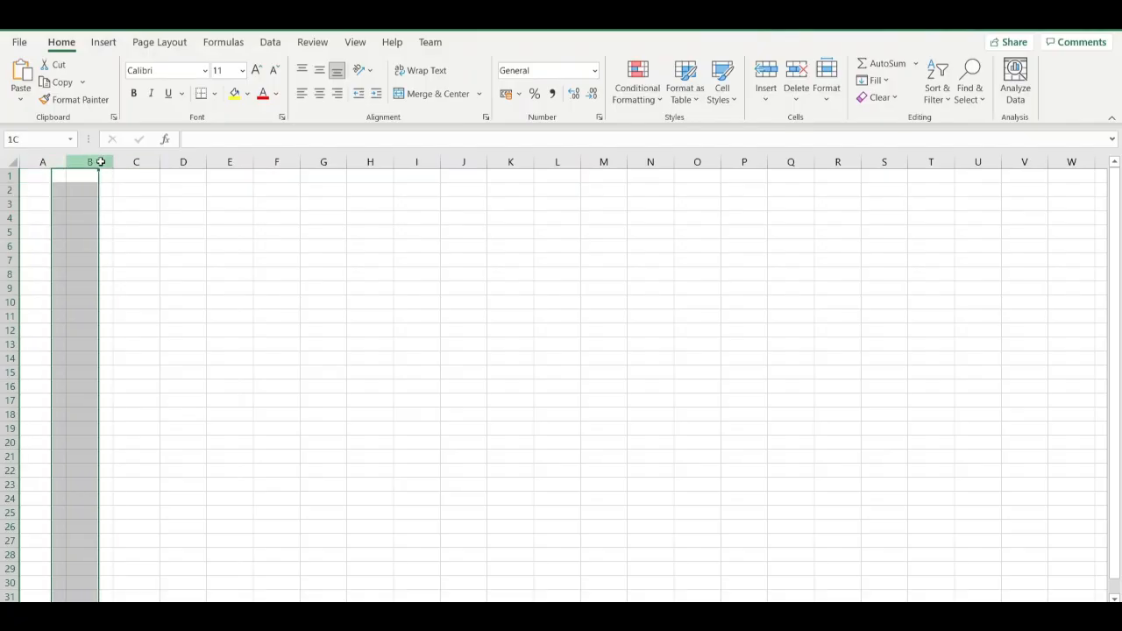
click(151, 163)
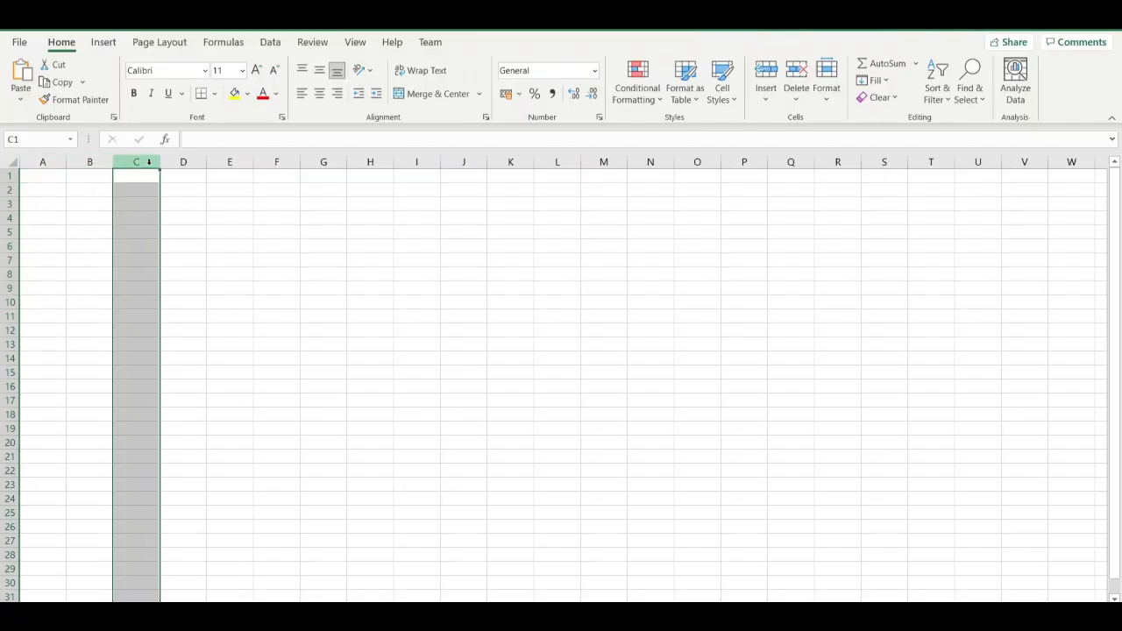
Move the active cell from A1 down to A3 and return it to A1.
click(48, 180)
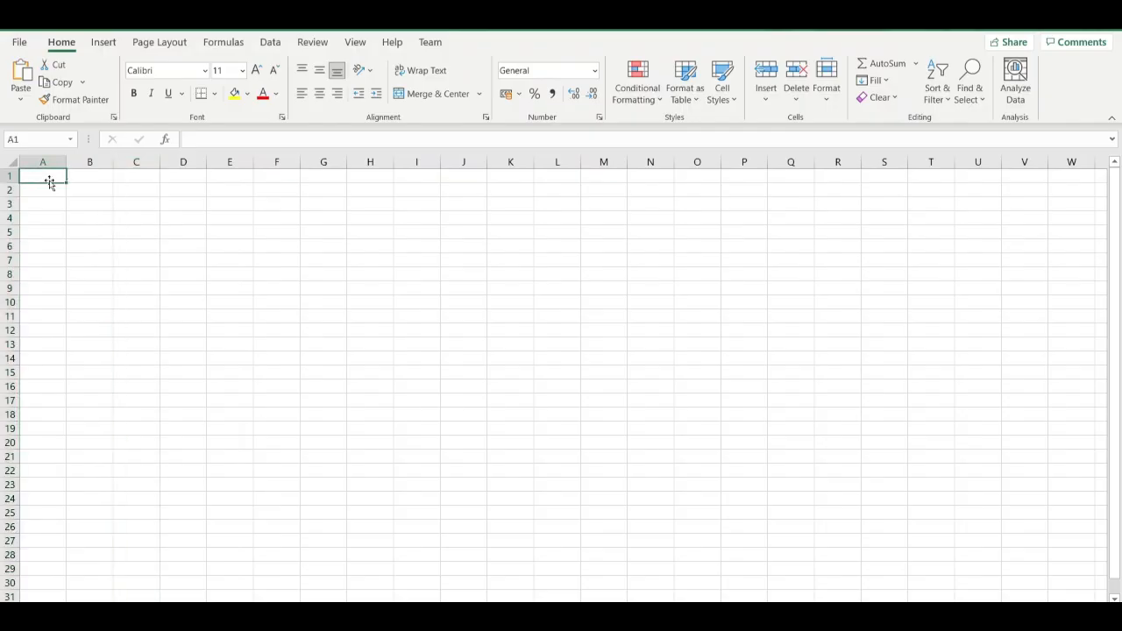
key(Down)
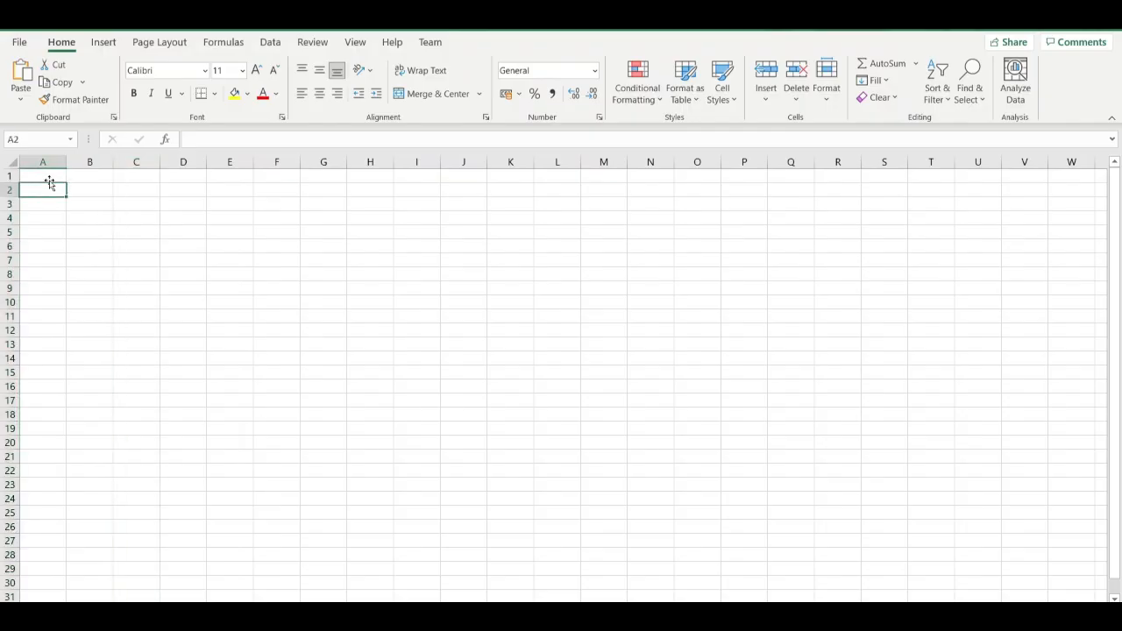
key(Down)
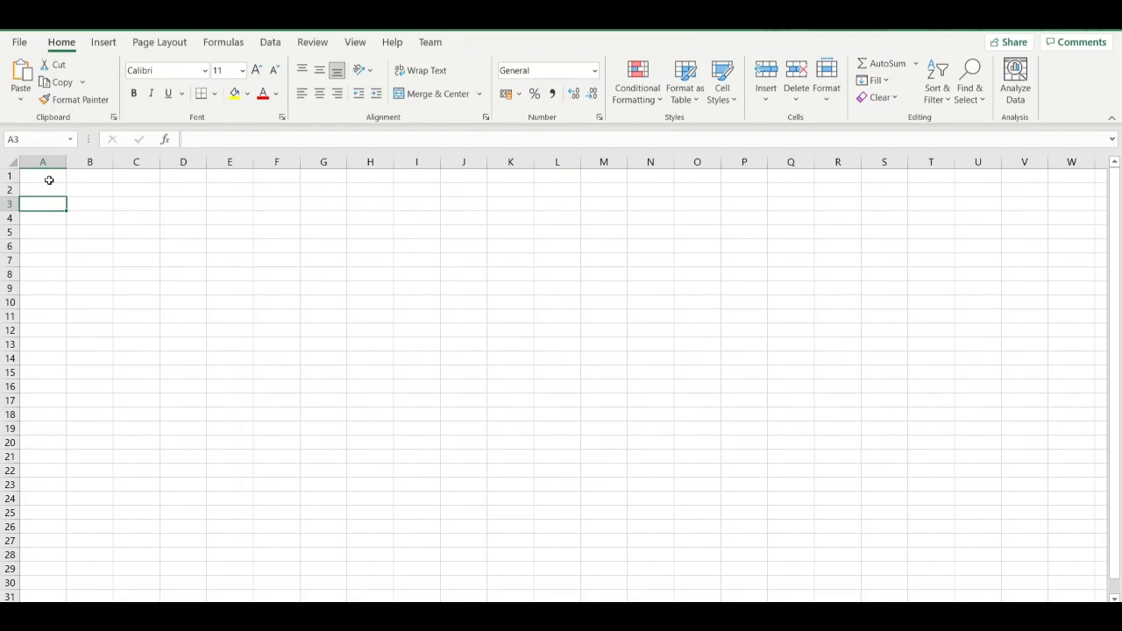
click(48, 180)
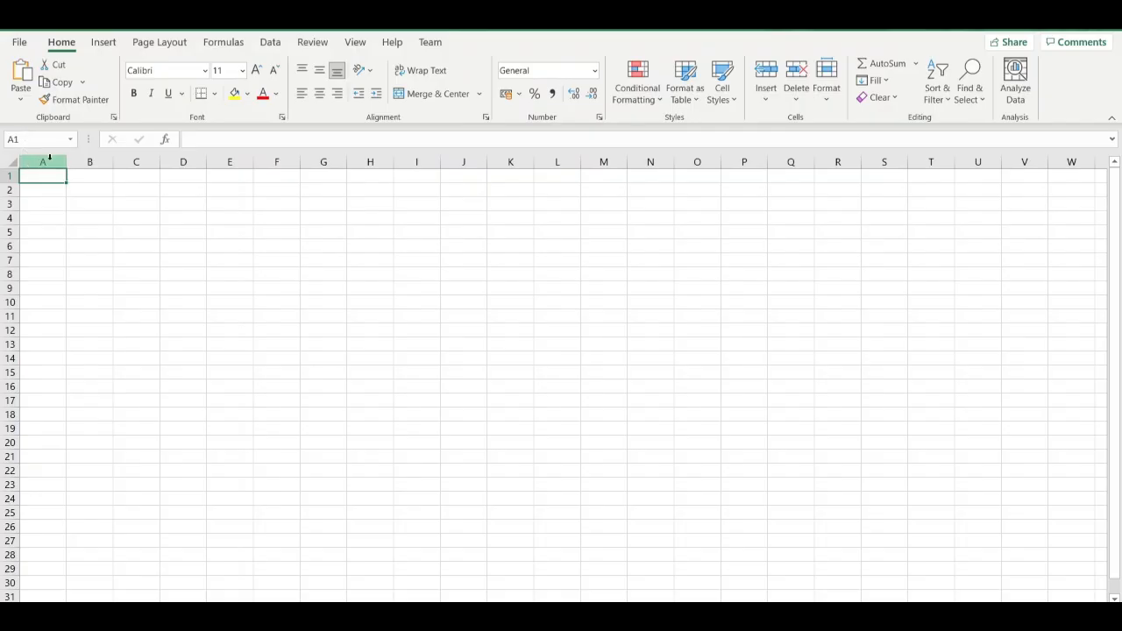
Select the whole of column A and the whole of row 1, finishing on cell B1.
click(50, 160)
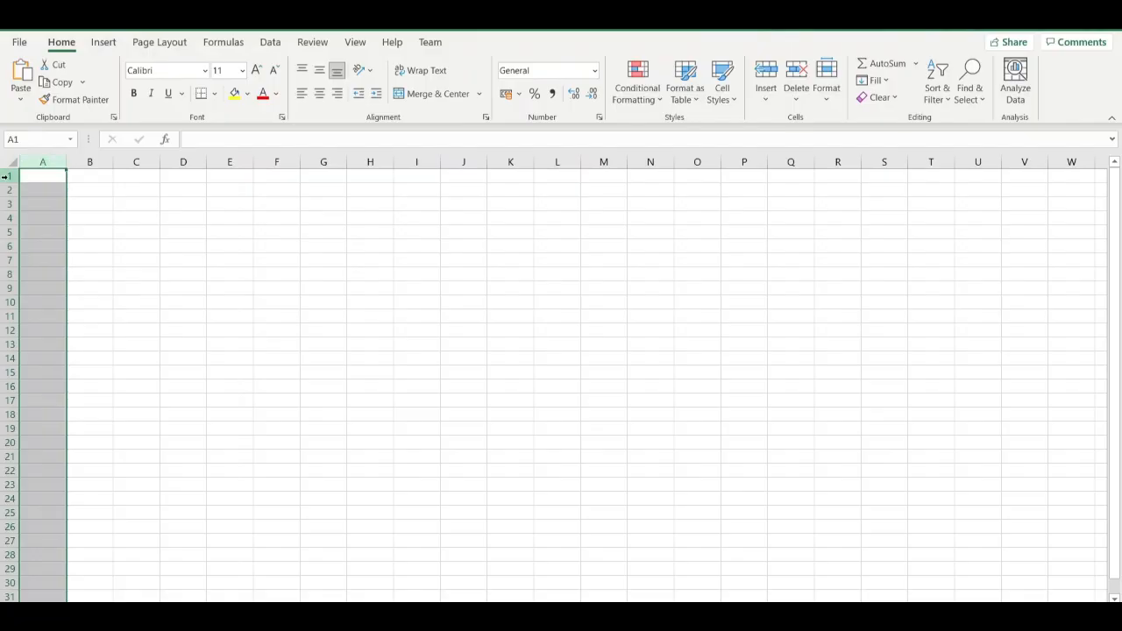
click(10, 176)
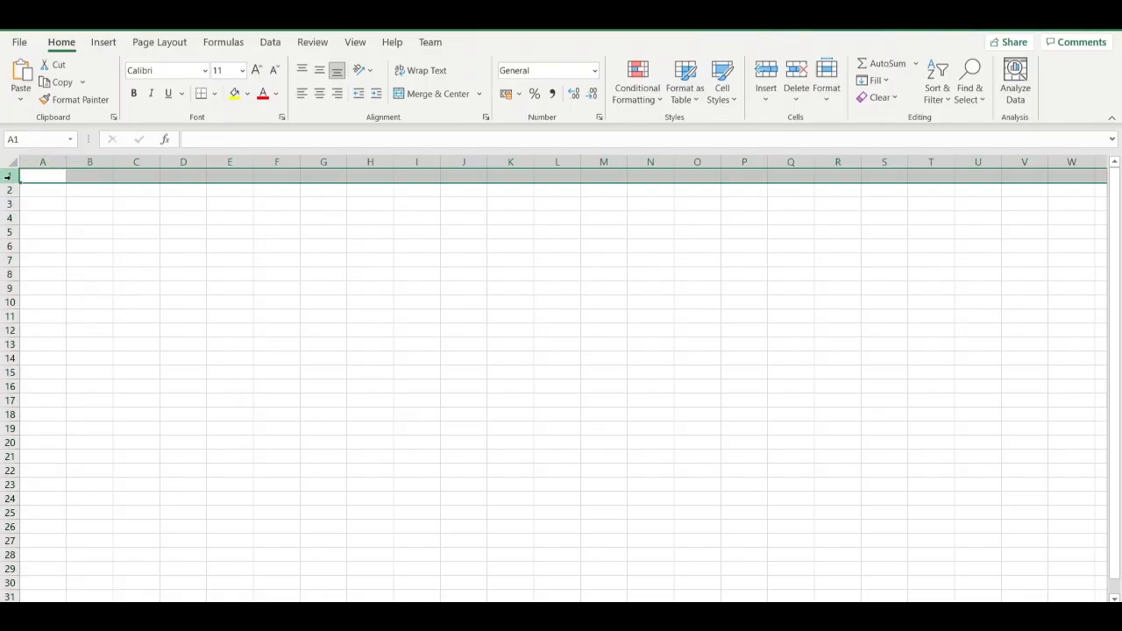
click(91, 178)
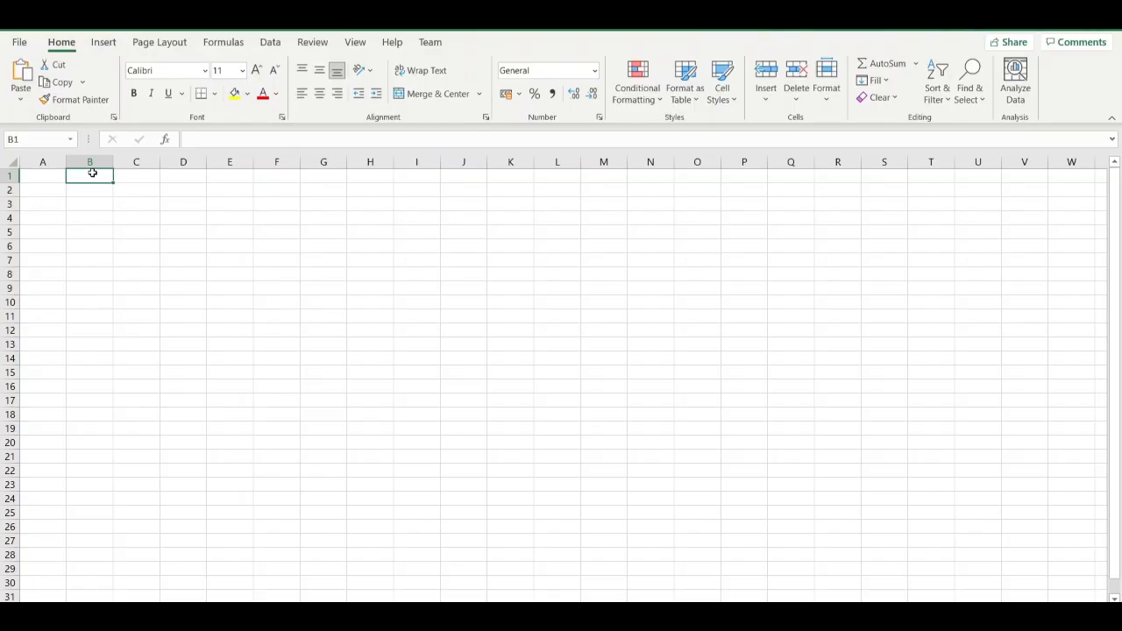
Select cells A1 and A2 in turn to check how each cell reference is displayed.
click(47, 176)
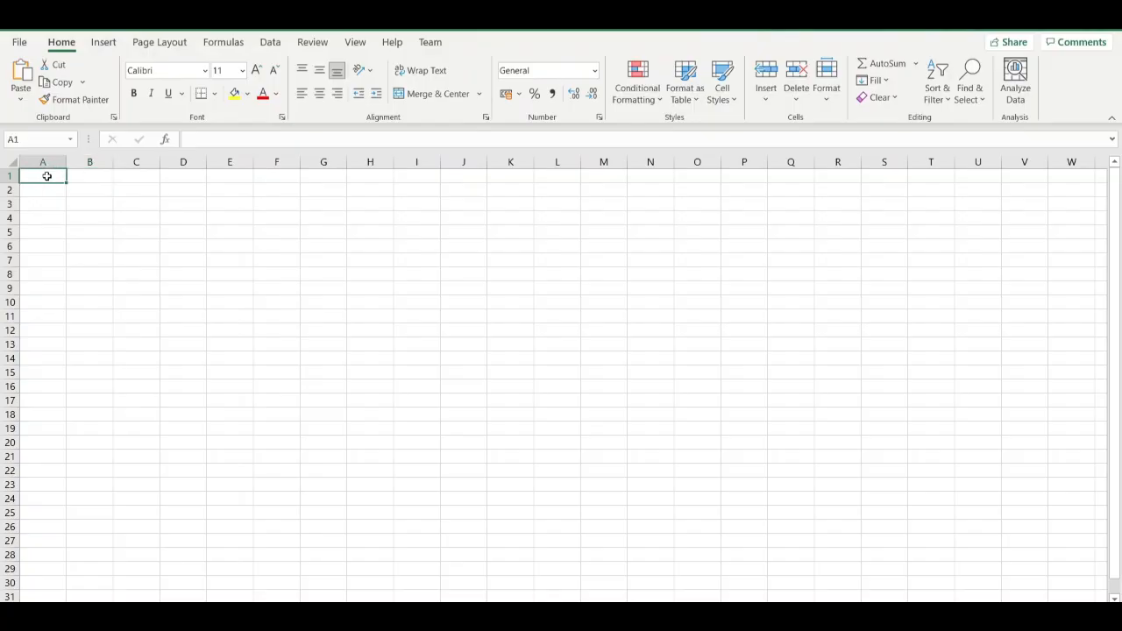
click(42, 143)
click(36, 194)
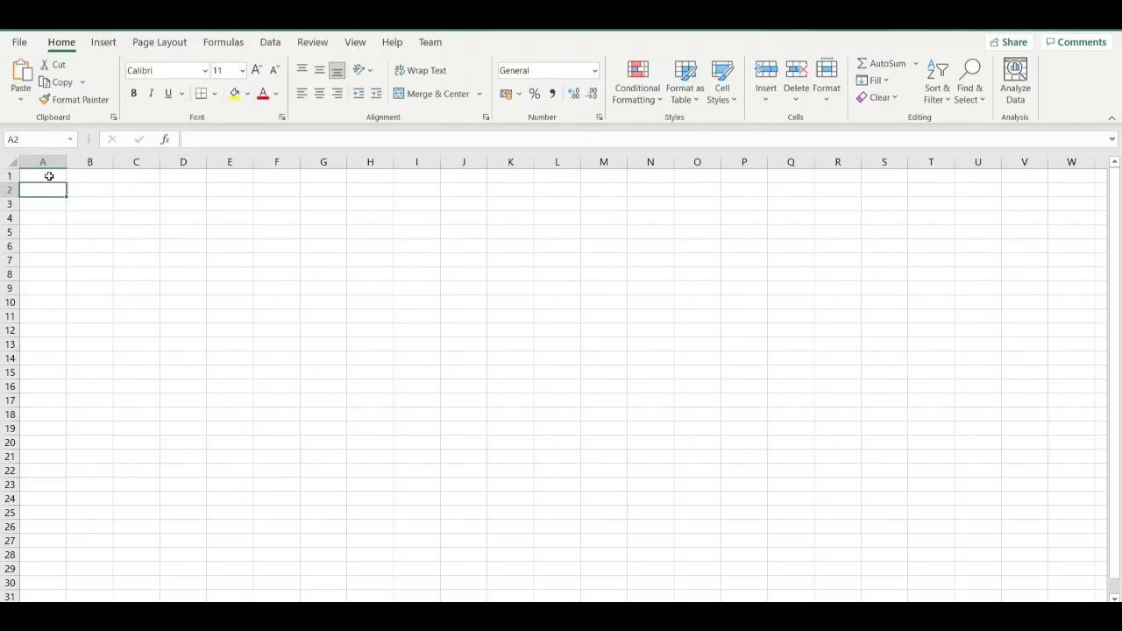
Enter the text Hello in cell A1 and the number 12 in cell A2.
click(49, 177)
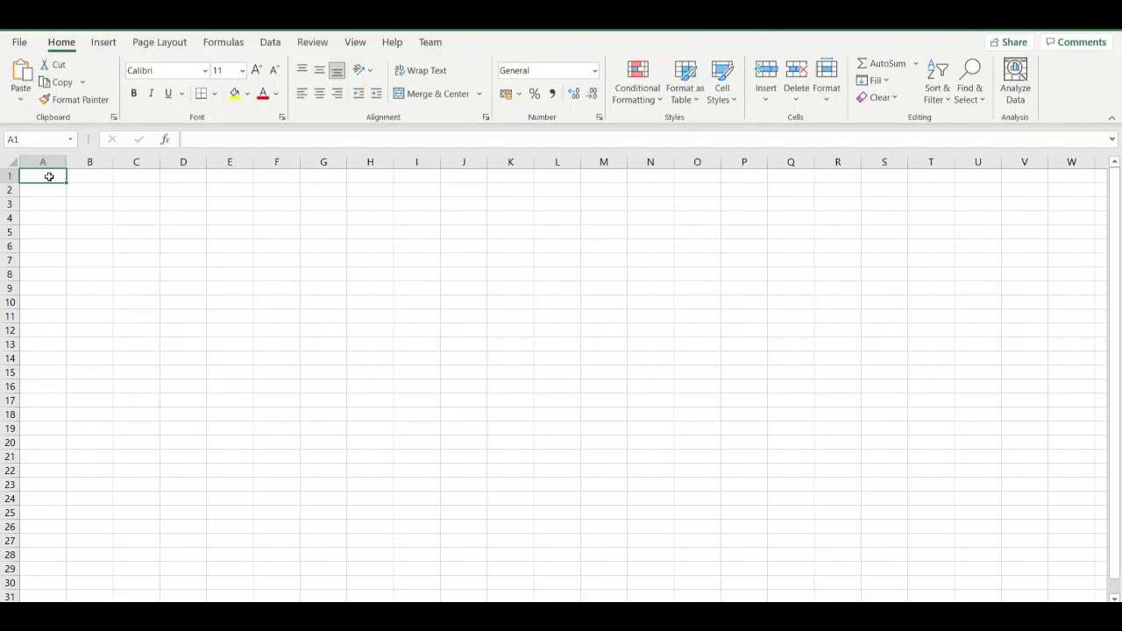
text(Hel)
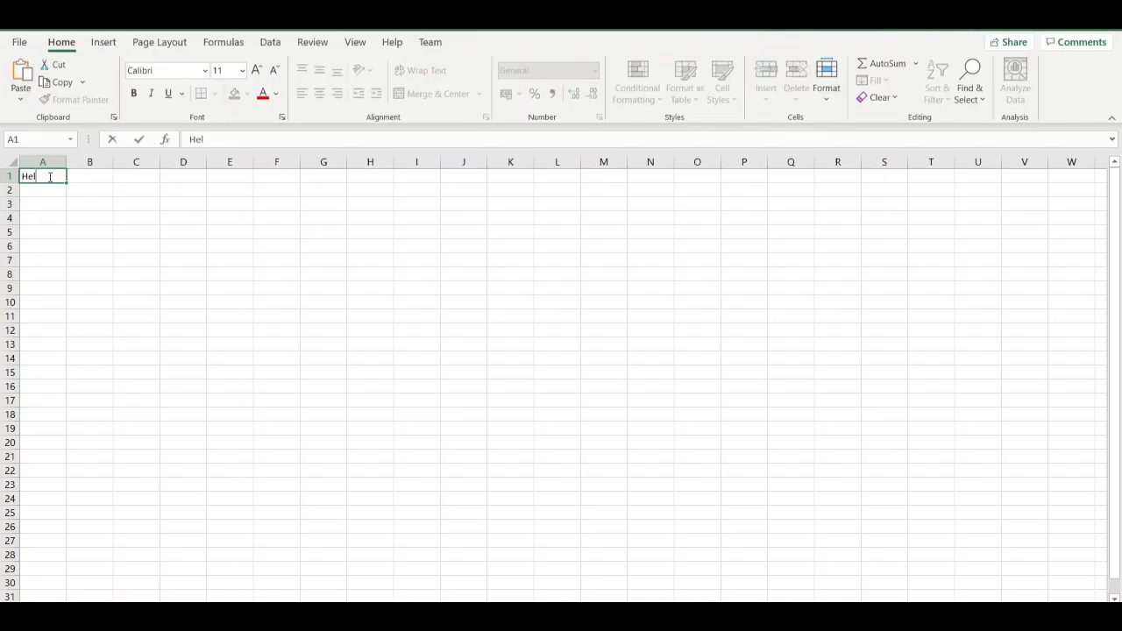
text(lo)
key(Return)
text(12)
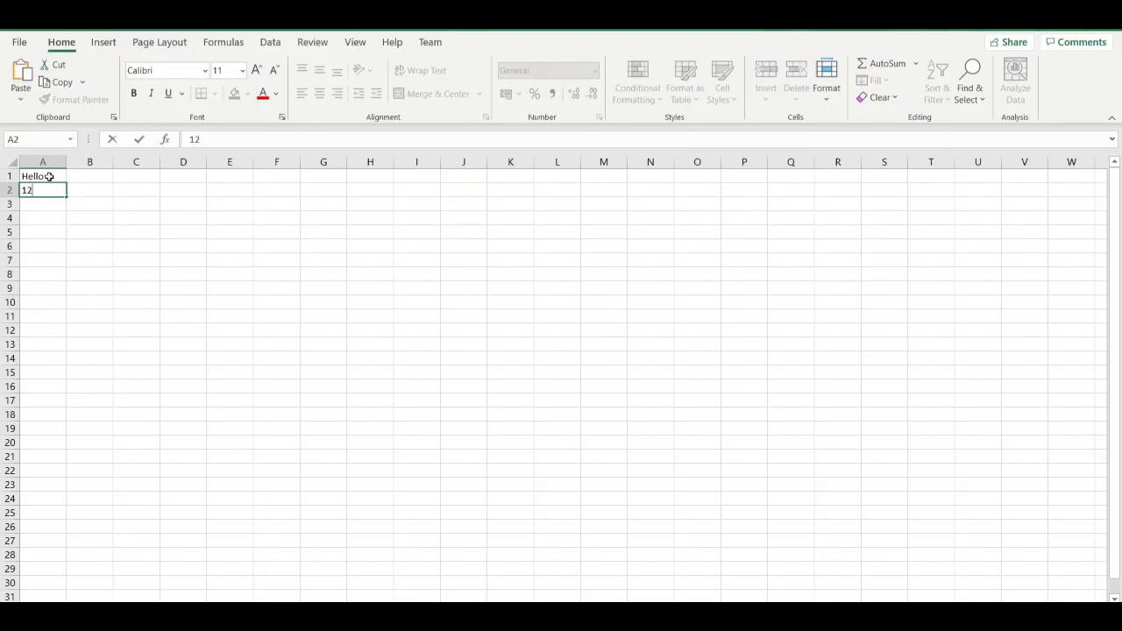
key(Return)
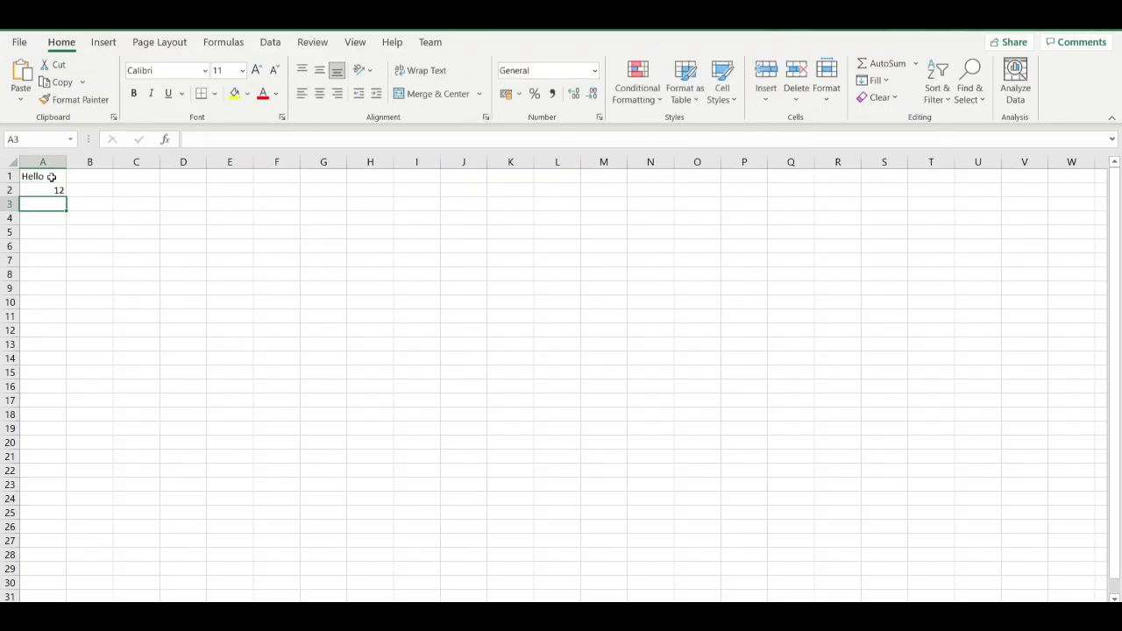
Select cells A1, B1 and C1 in turn and return to B1.
click(49, 177)
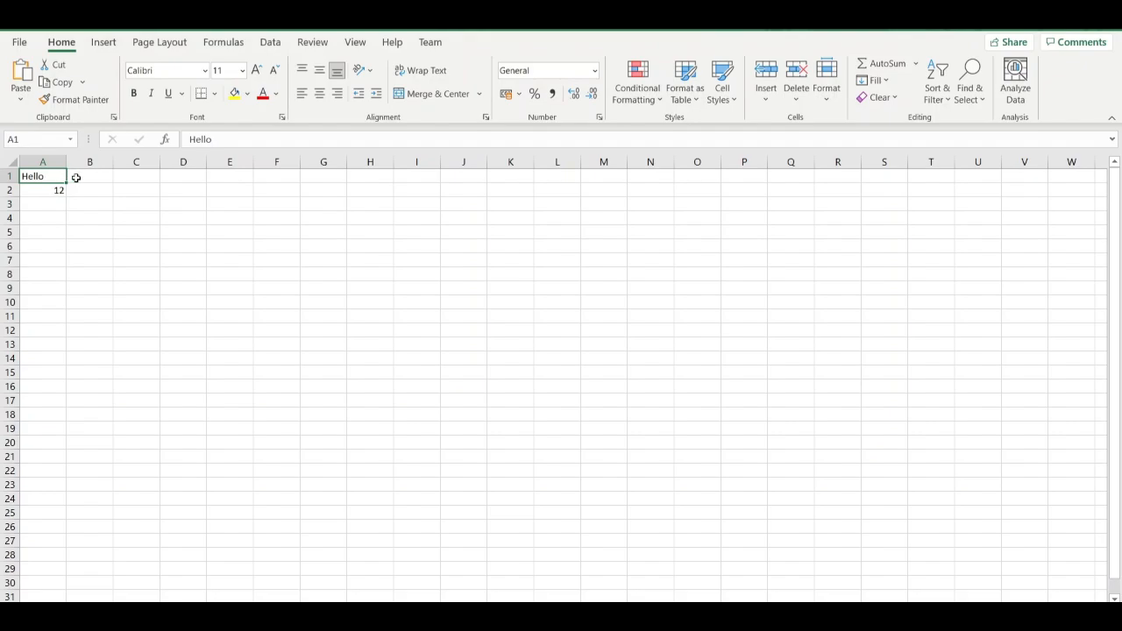
click(76, 178)
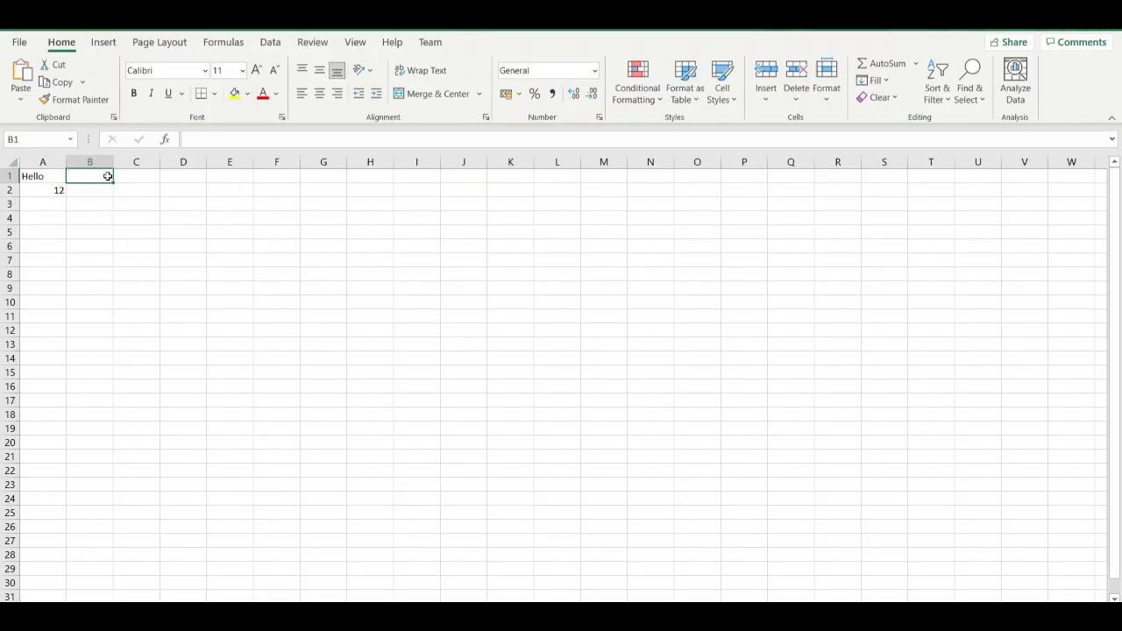
click(131, 178)
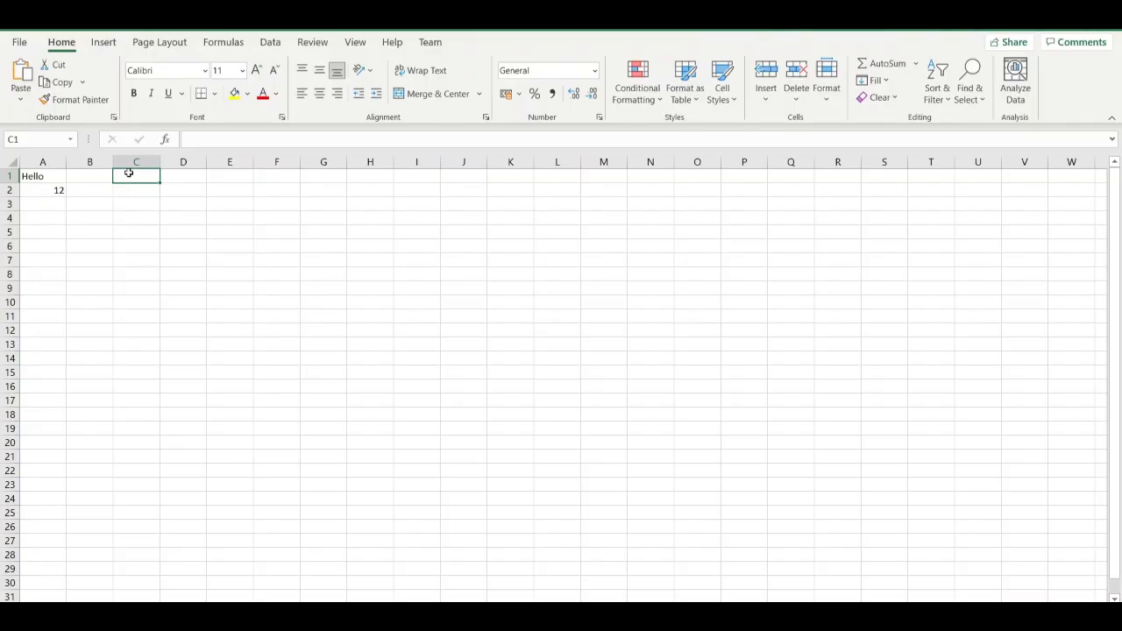
click(85, 179)
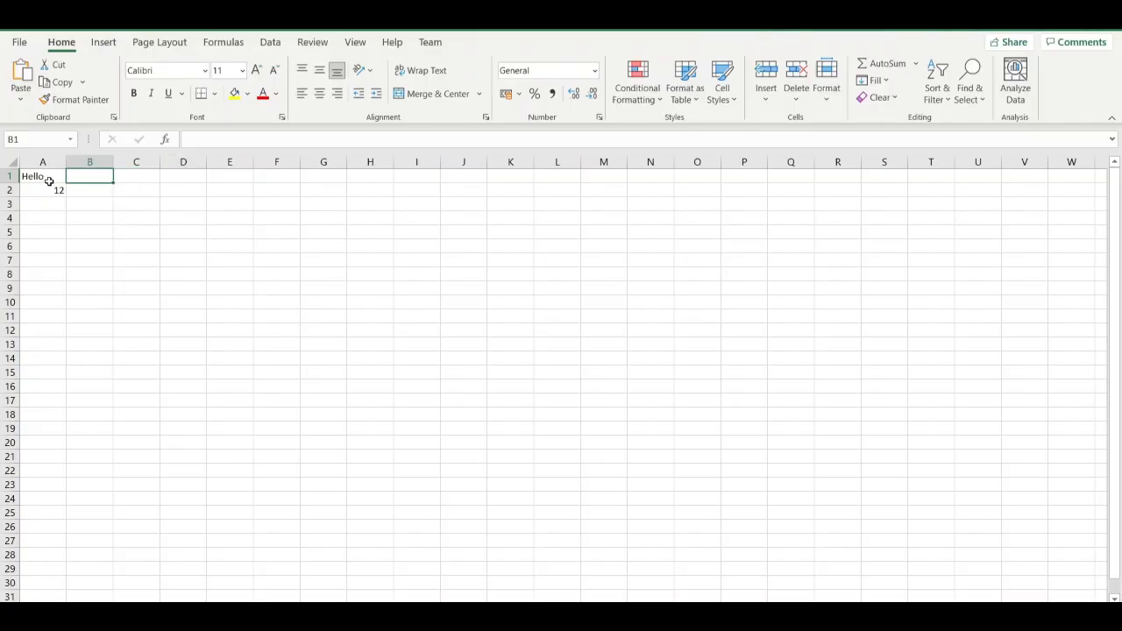
Clear the number from cell A2 and enter the text World in cell B1.
click(39, 191)
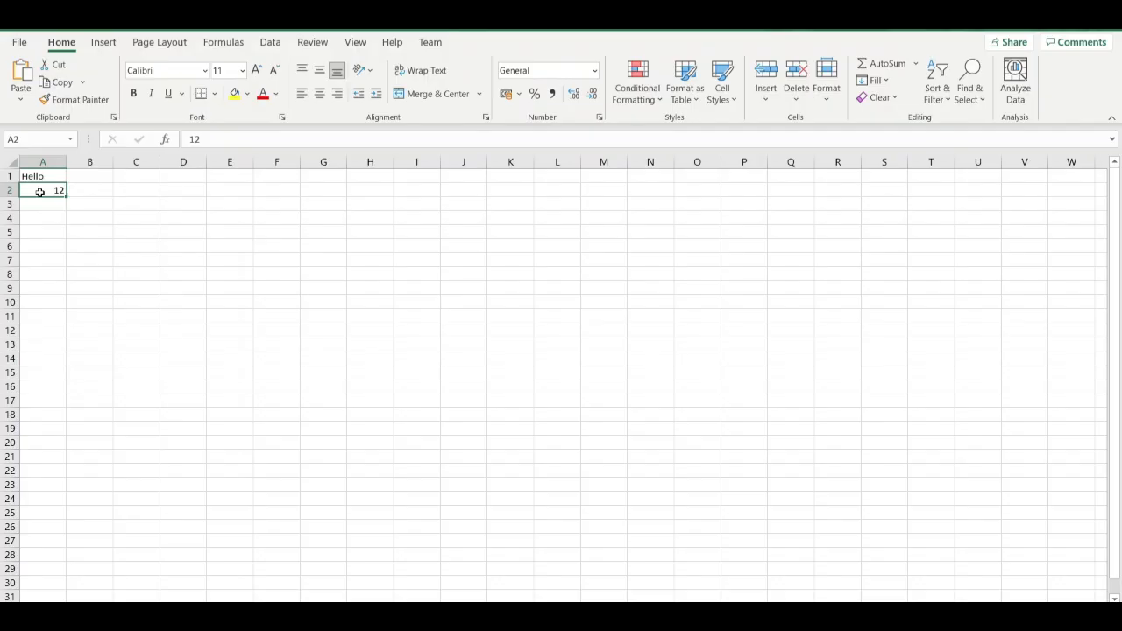
key(BackSpace)
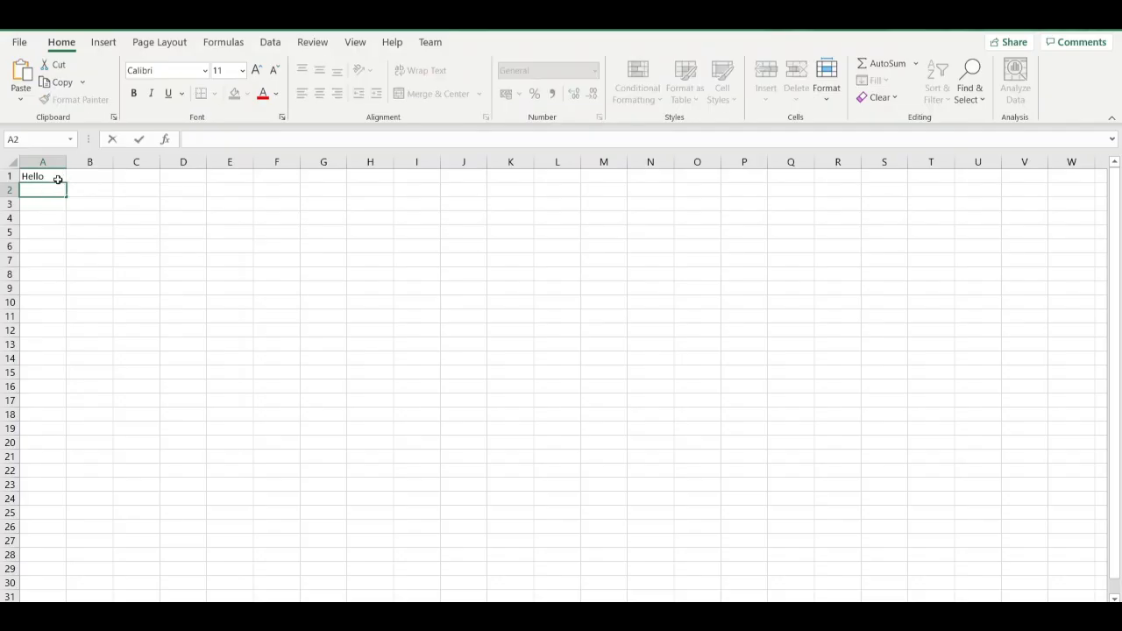
click(45, 177)
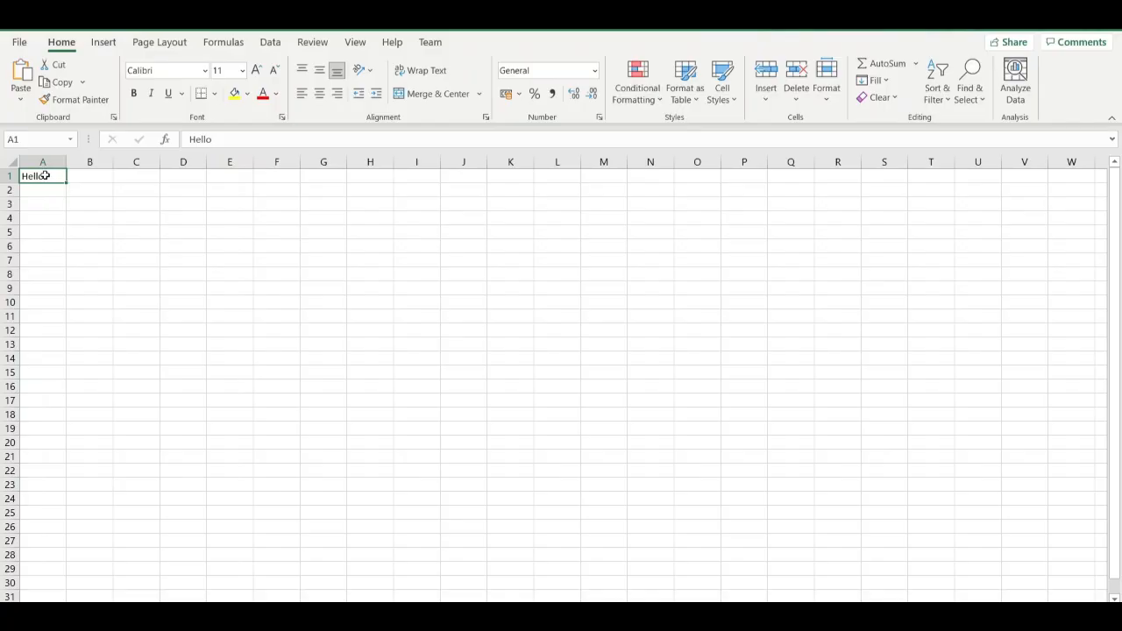
click(86, 178)
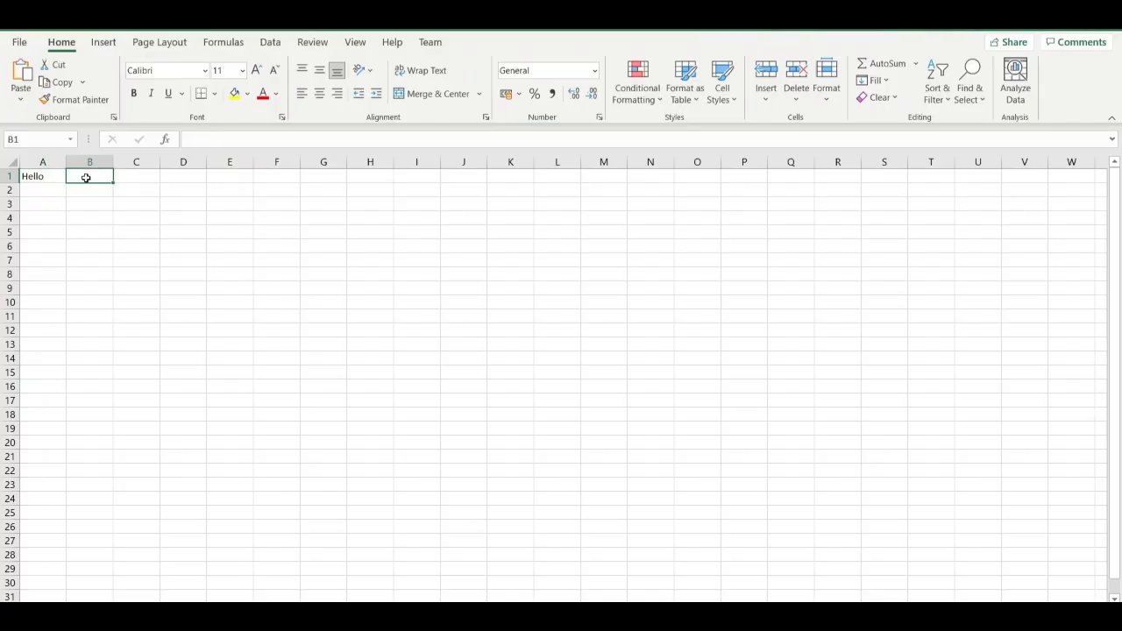
text(World)
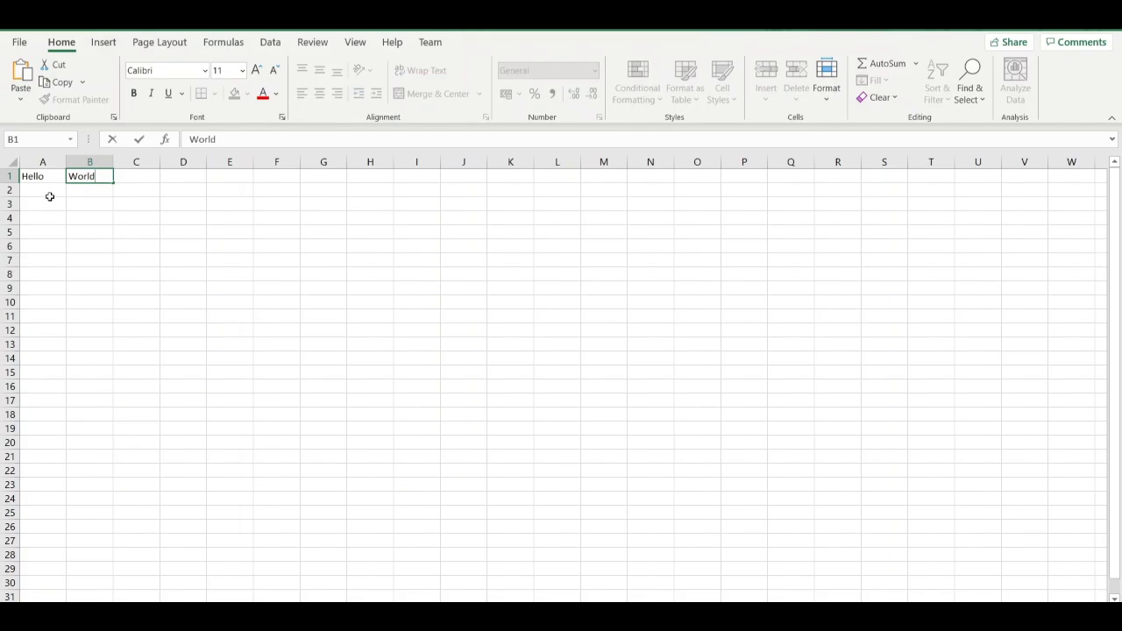
Enter the numbers 1, 2 and 3 in cells A2 to A4.
click(50, 196)
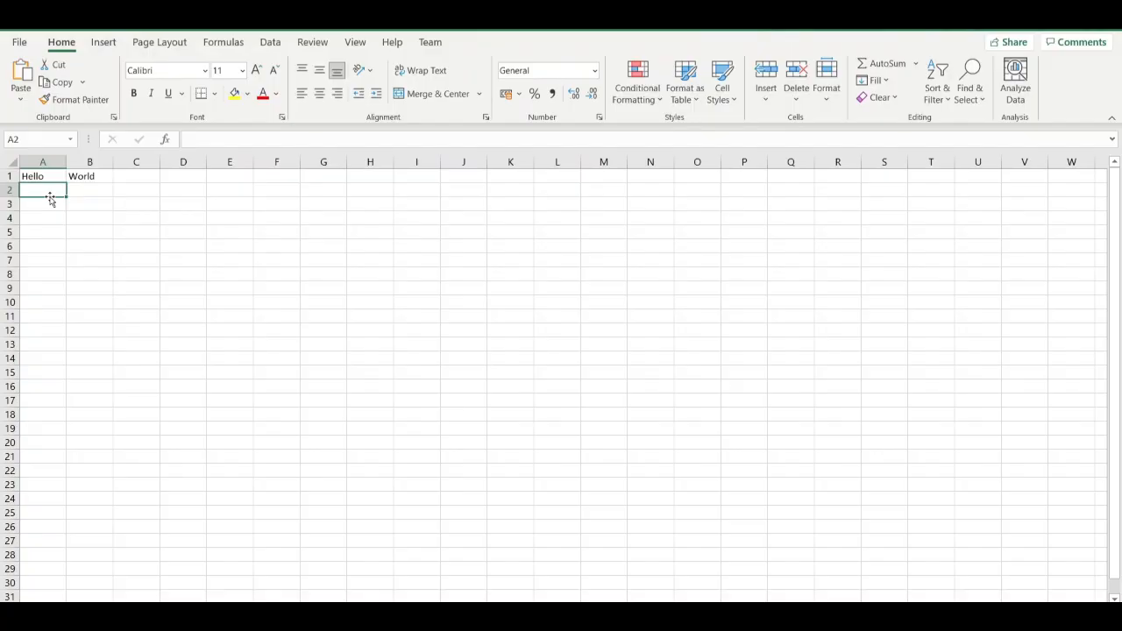
text(1)
click(44, 206)
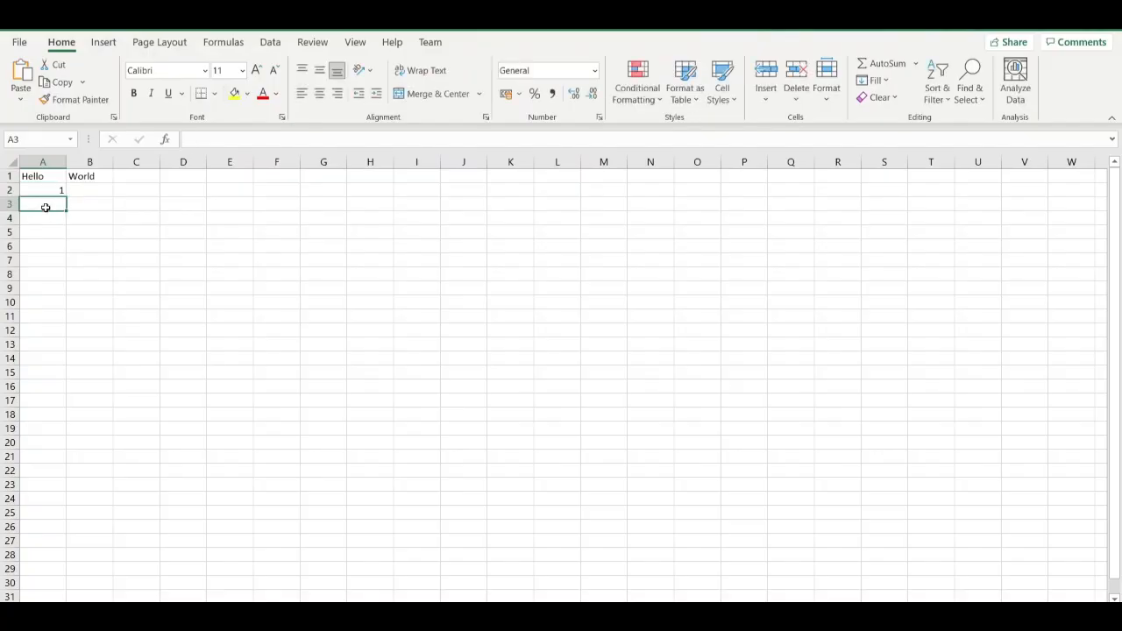
text(2)
click(42, 218)
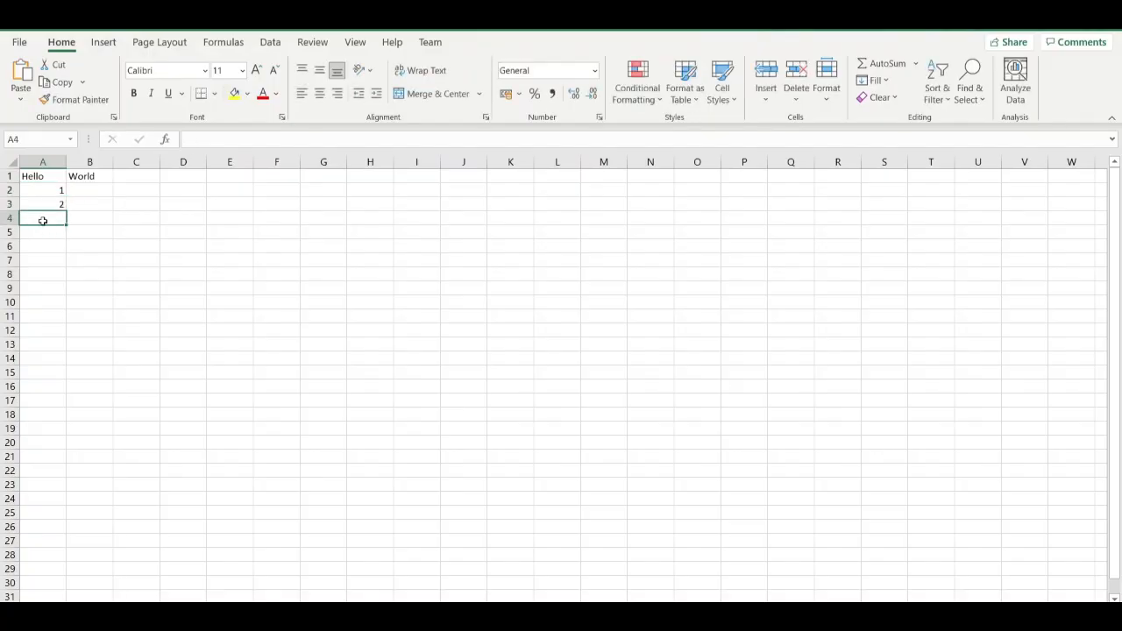
text(2)
key(BackSpace)
text(3)
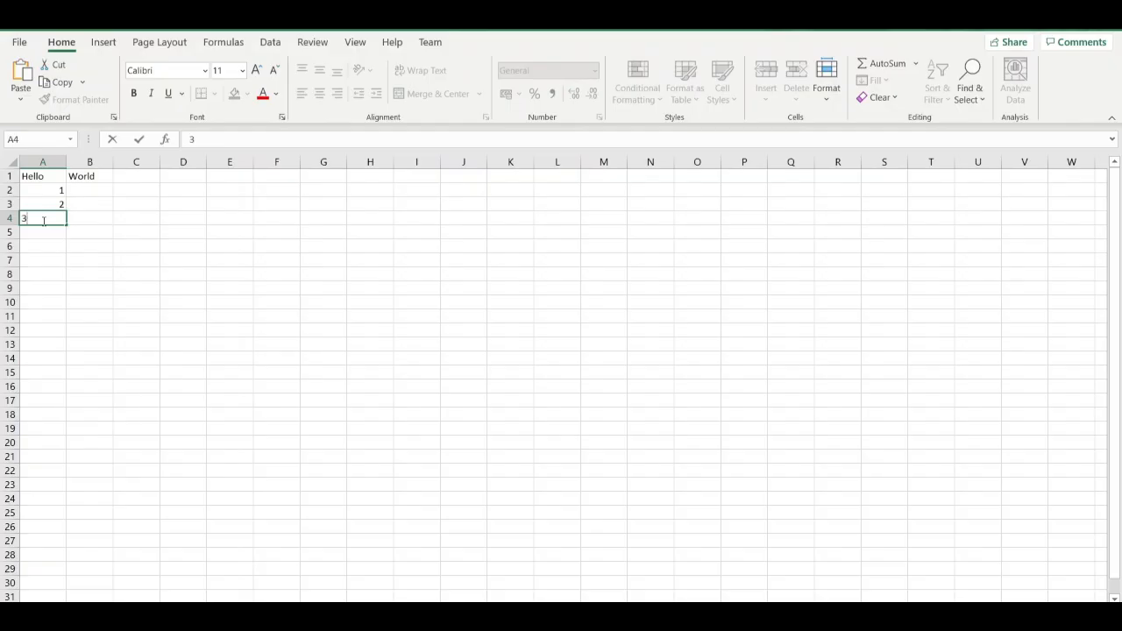
click(94, 190)
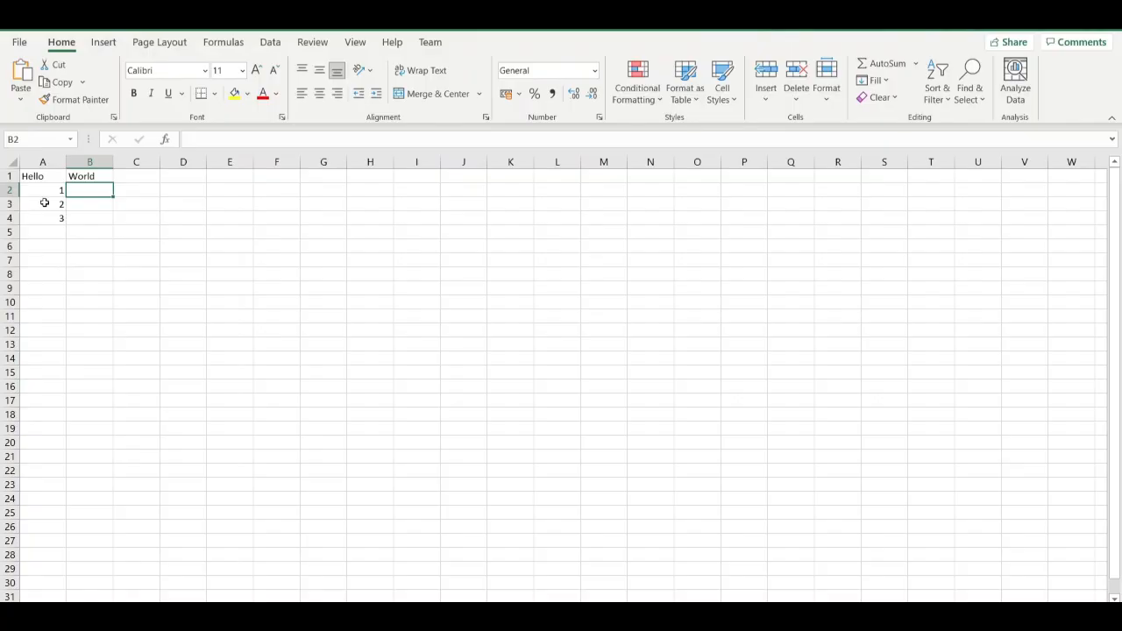
Enter the numbers 5, 10 and 15 in cells B2 to B4.
click(55, 187)
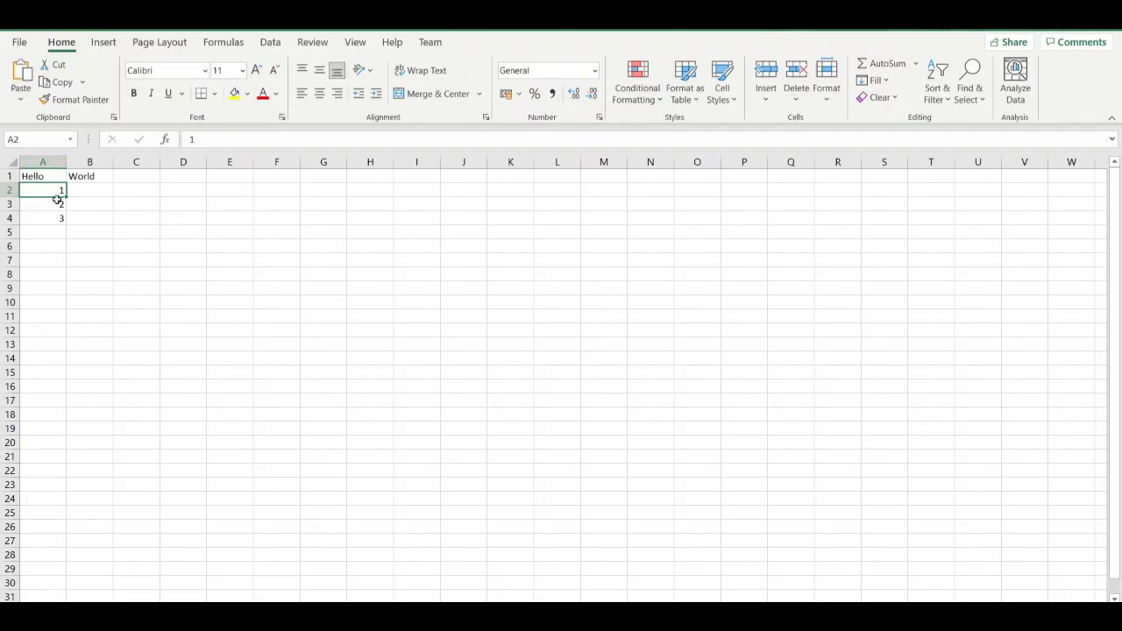
click(85, 191)
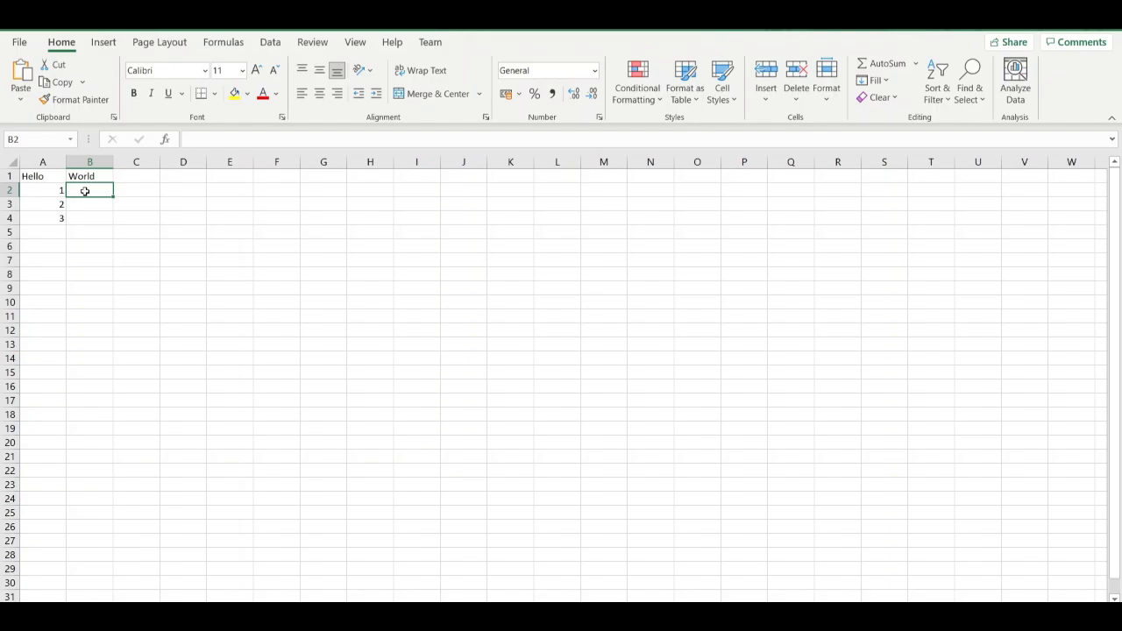
text(5)
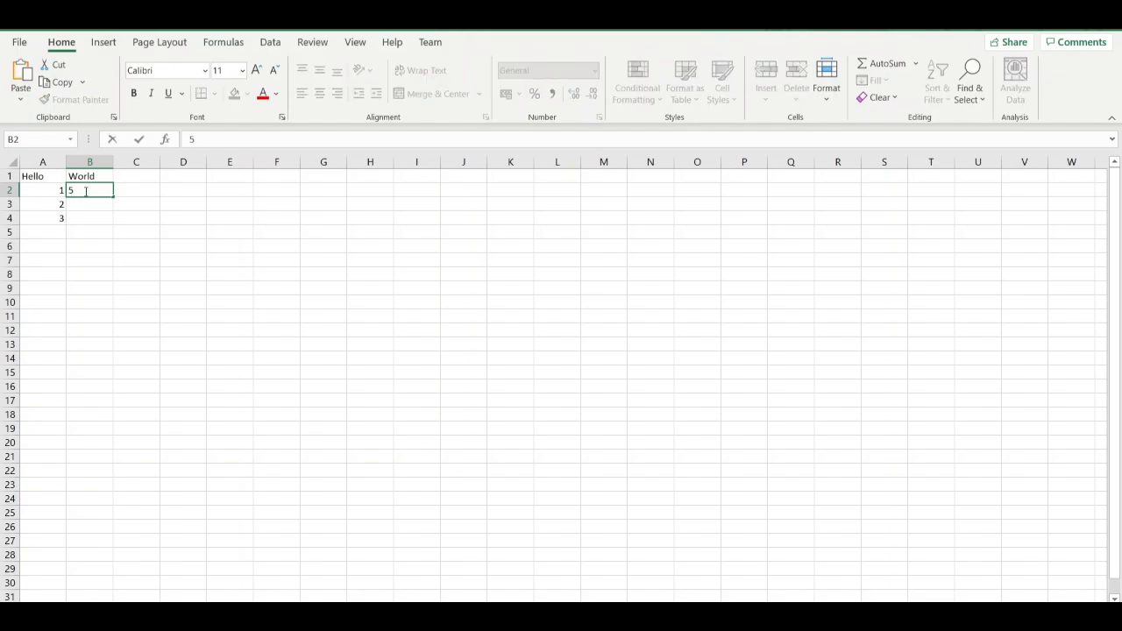
key(Return)
text(10)
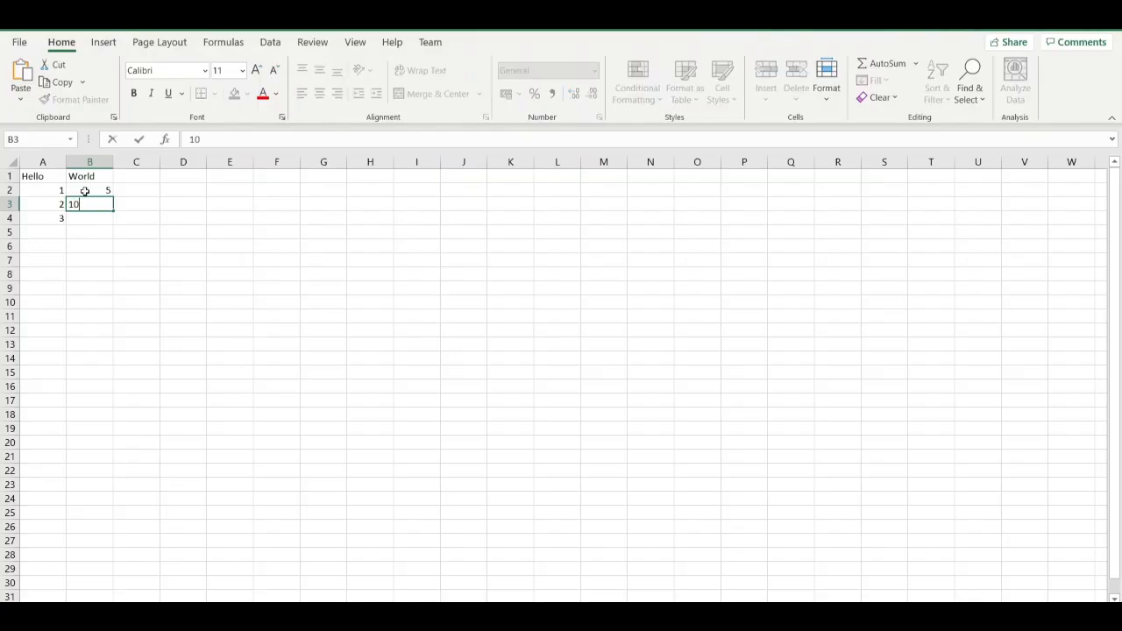
key(Return)
text(15)
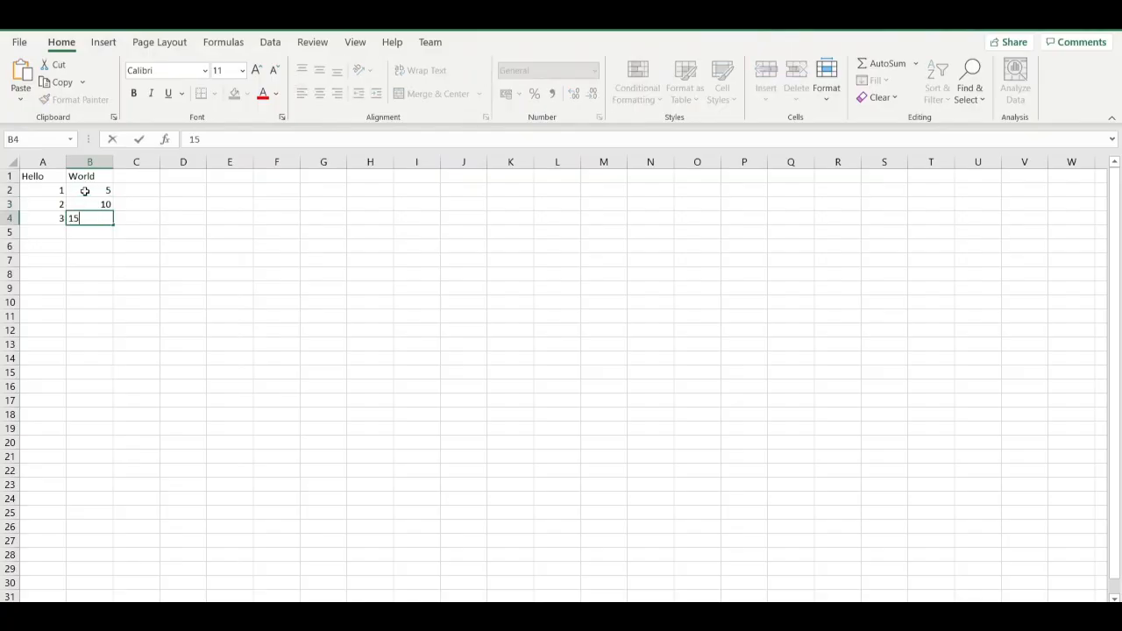
key(Return)
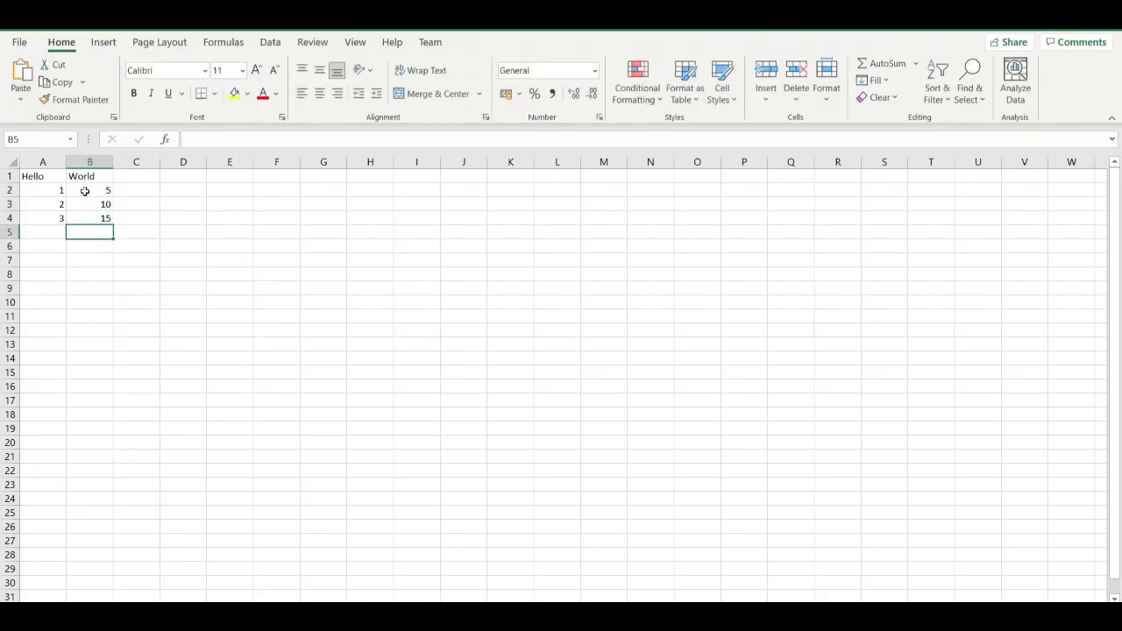
Move through cells B2 to B4 one by one and highlight the filled range A1:B4.
click(96, 190)
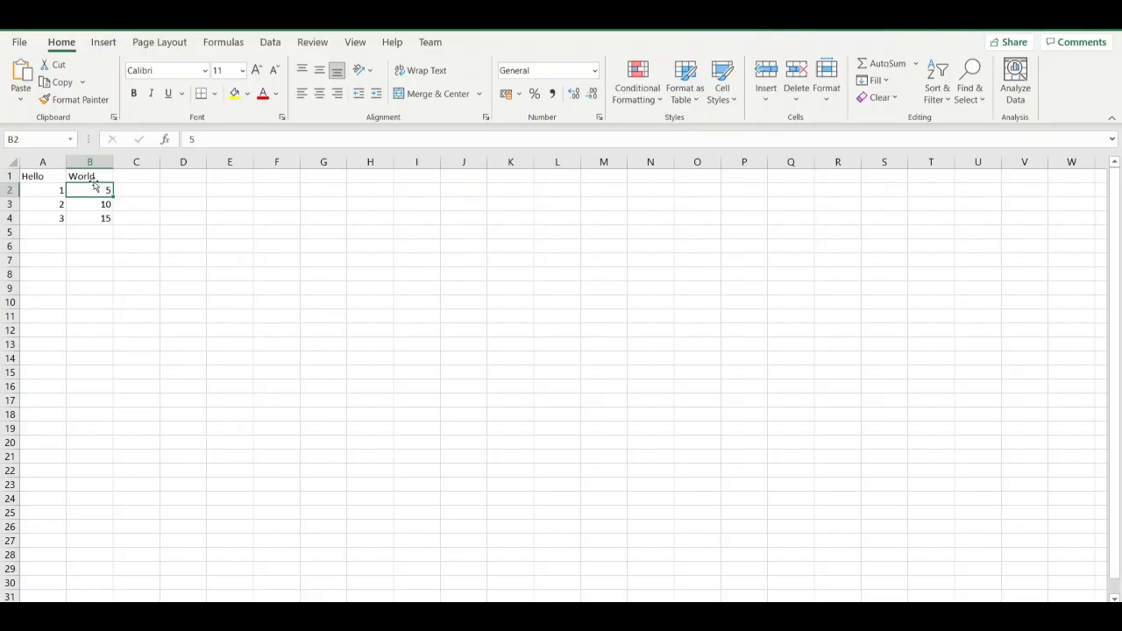
key(Down)
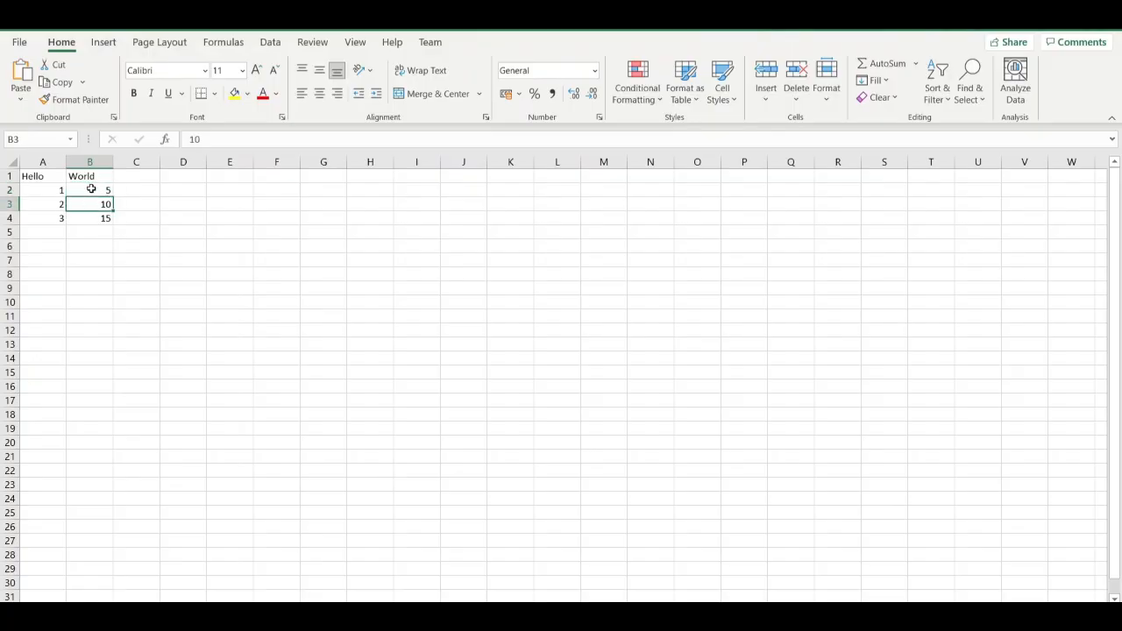
key(Up)
key(Down)
key(Down)
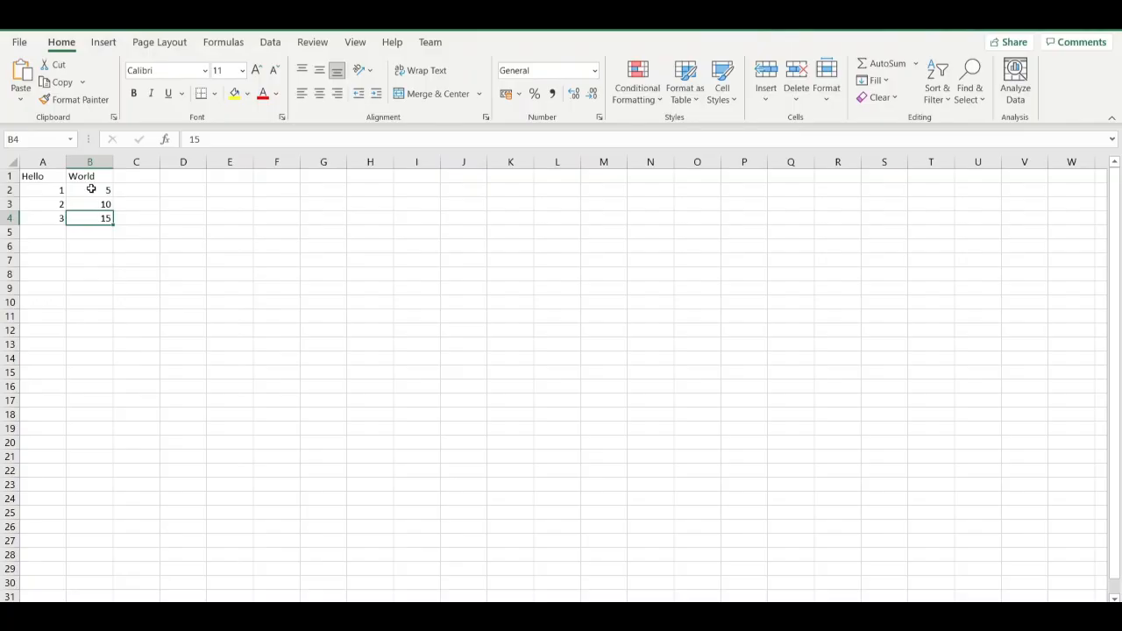
drag(50, 175, 91, 213)
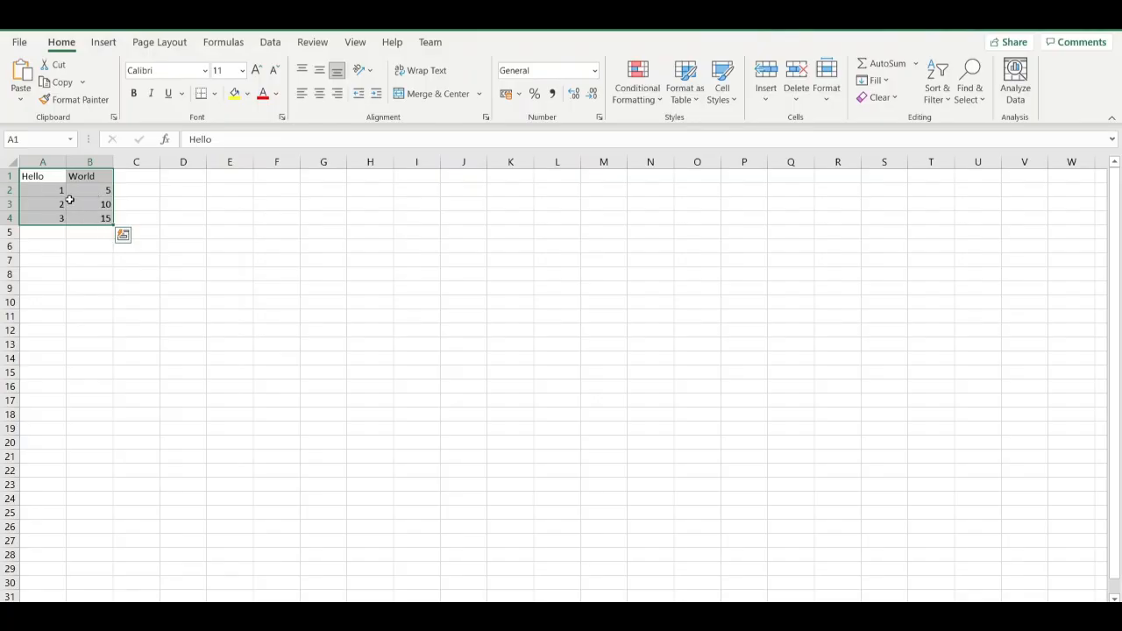
click(85, 284)
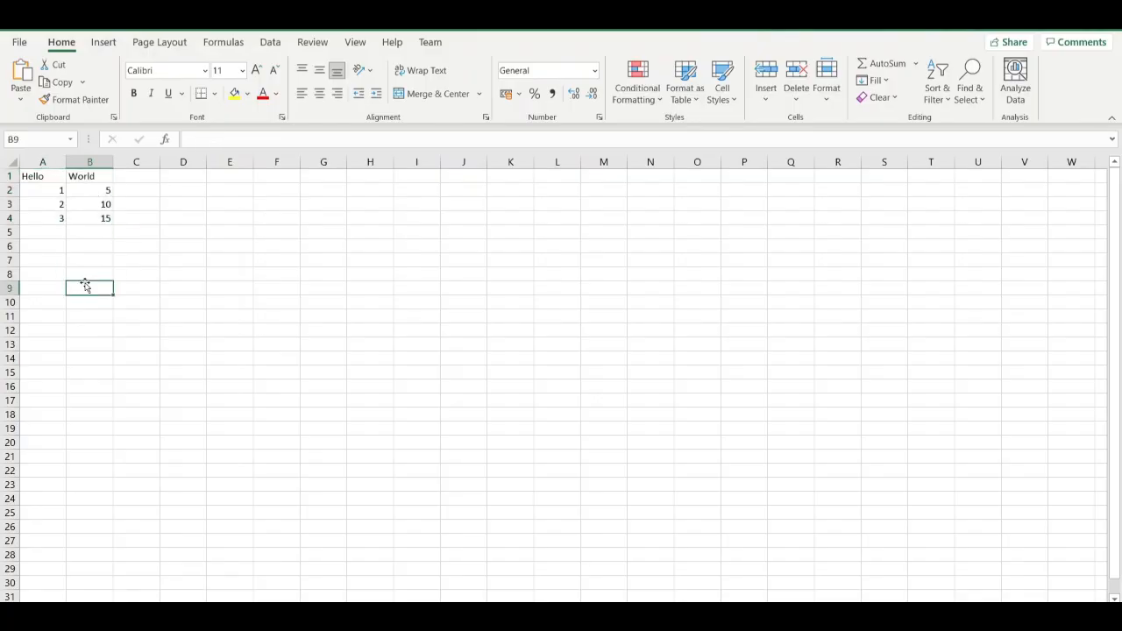
Open cell A1 for editing and clear its text.
click(38, 176)
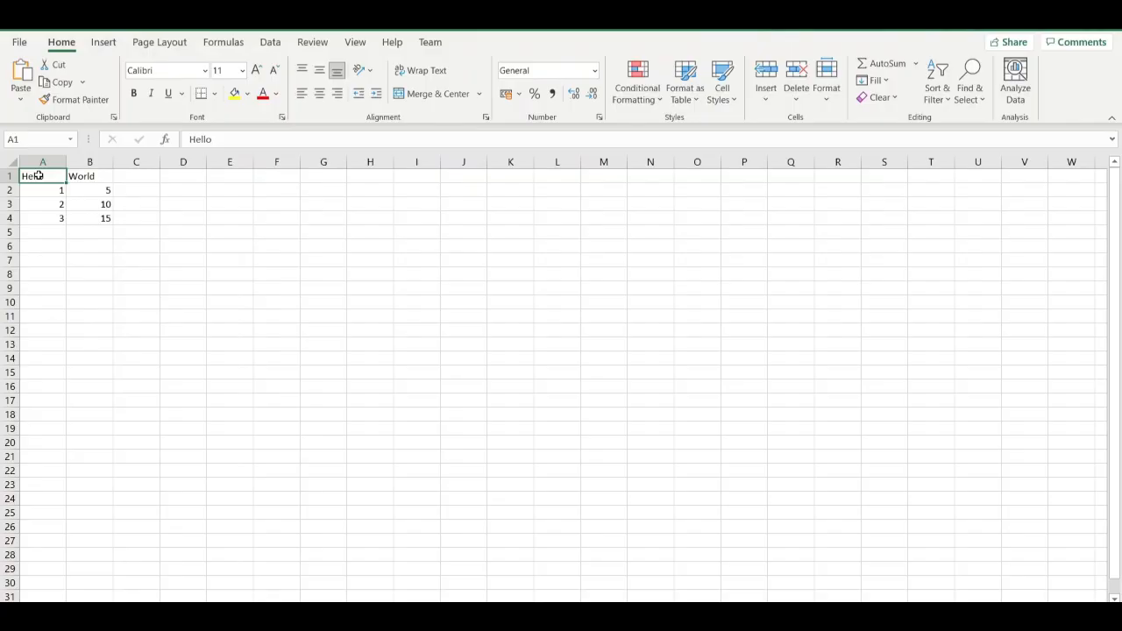
double_click(38, 176)
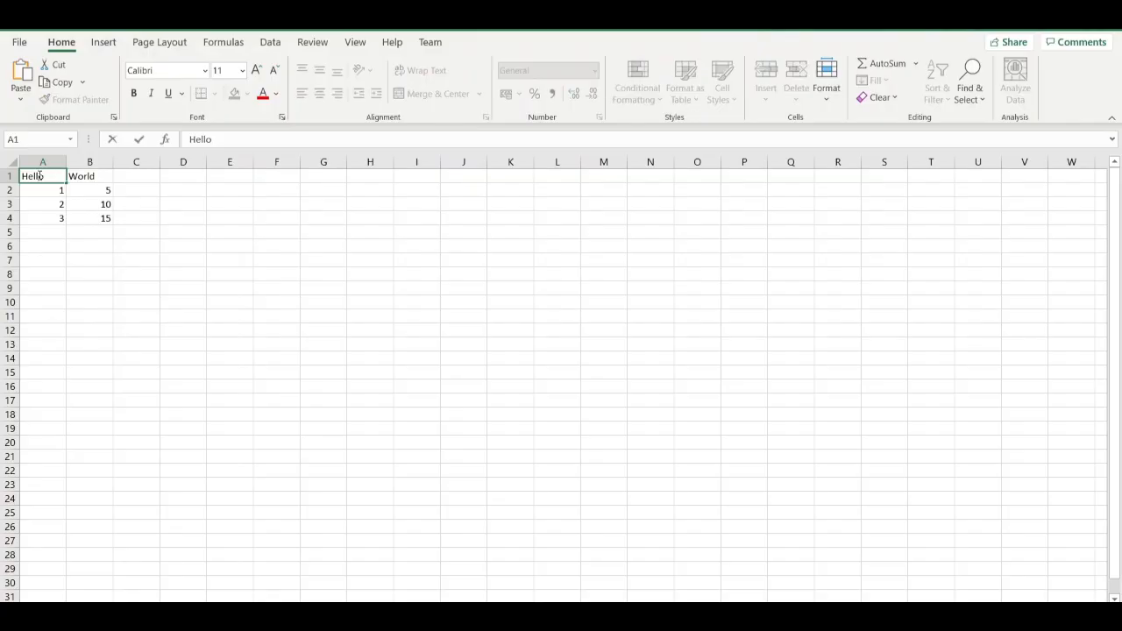
key(BackSpace)
key(BackSpace)
key(BackSpace)
key(BackSpace)
key(BackSpace)
text(No Peopl)
key(BackSpace)
key(BackSpace)
key(BackSpace)
key(BackSpace)
key(BackSpace)
key(BackSpace)
key(BackSpace)
key(BackSpace)
Enter Index as the column heading in cell A1.
text(i)
key(BackSpace)
text(Index)
Replace the text in cell B1 with the column heading Price.
click(101, 177)
double_click(101, 177)
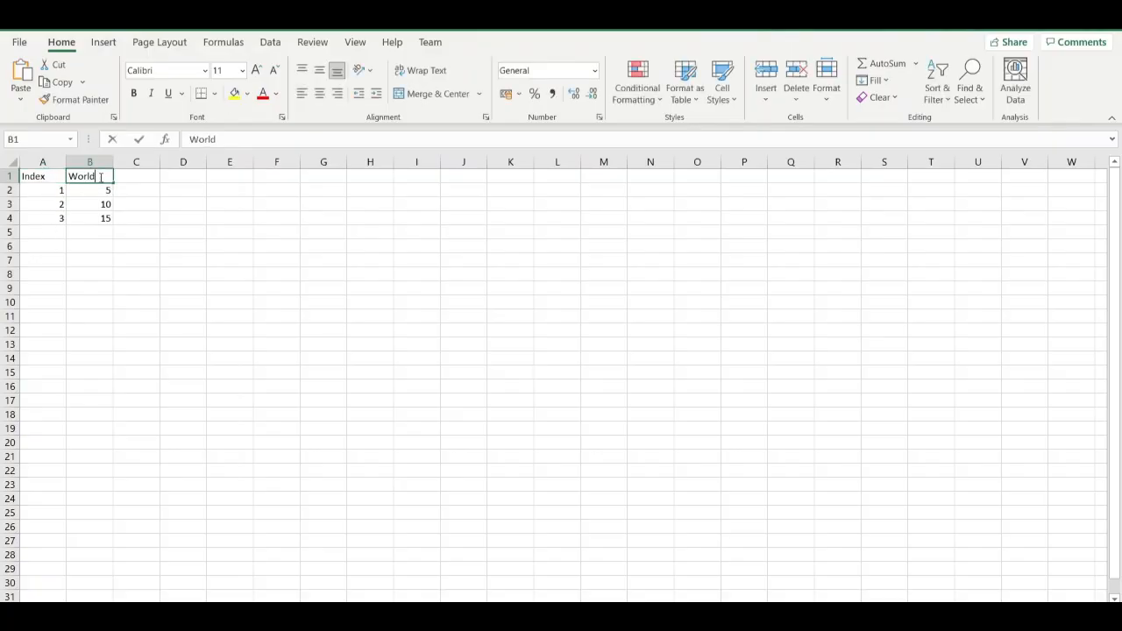
key(BackSpace)
key(BackSpace)
key(BackSpace)
key(BackSpace)
key(BackSpace)
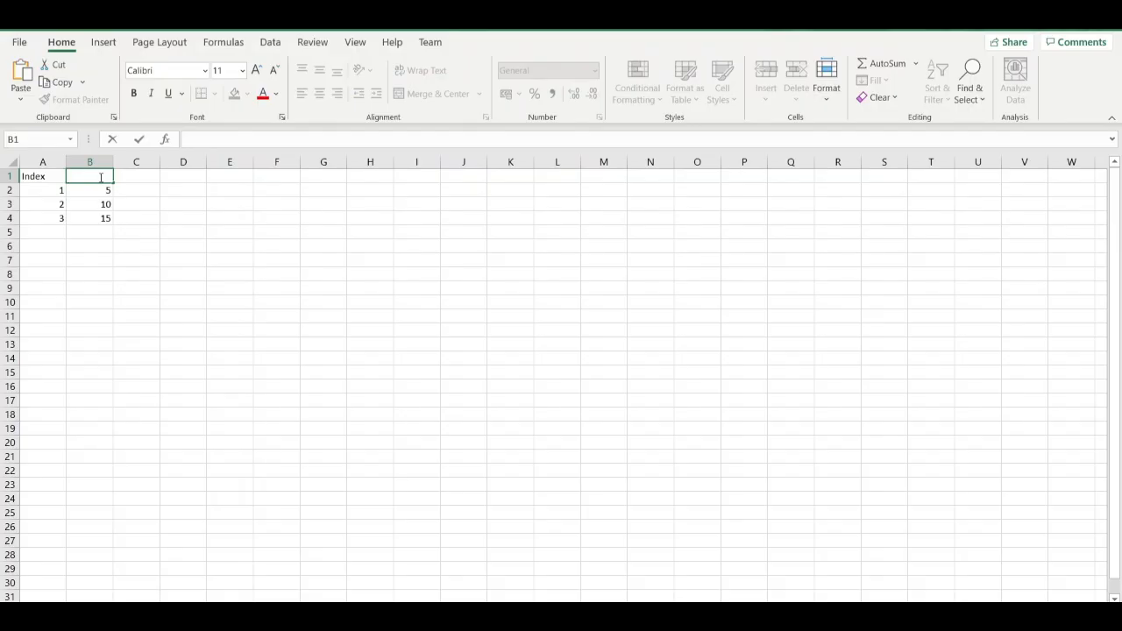
text(Price)
Enter Quantity as the column heading in cell C1.
click(122, 177)
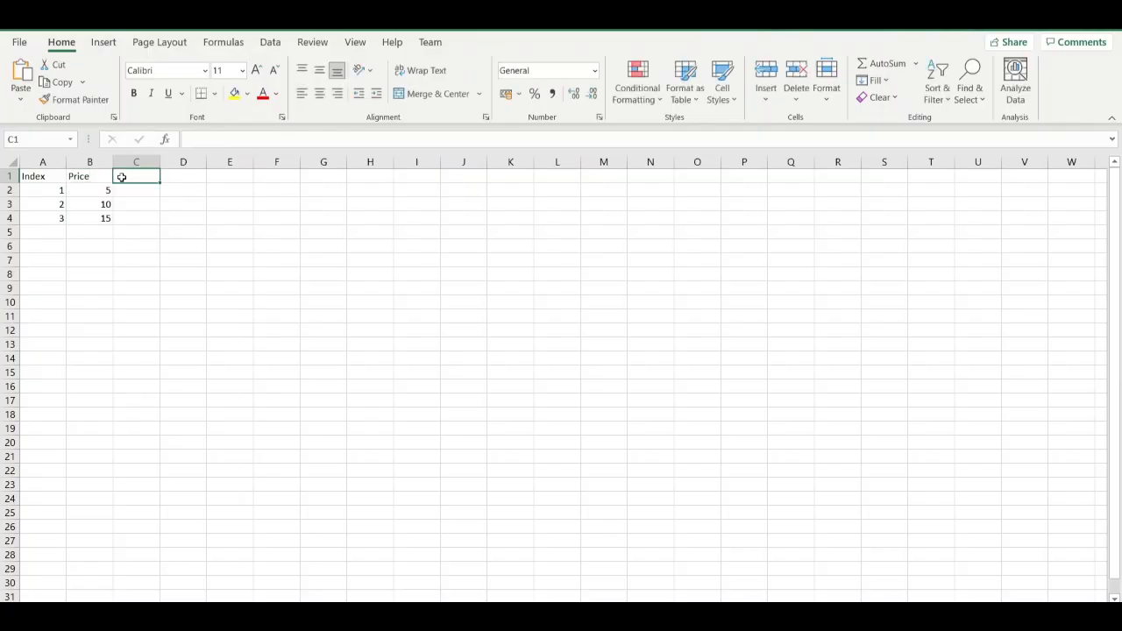
text(Q)
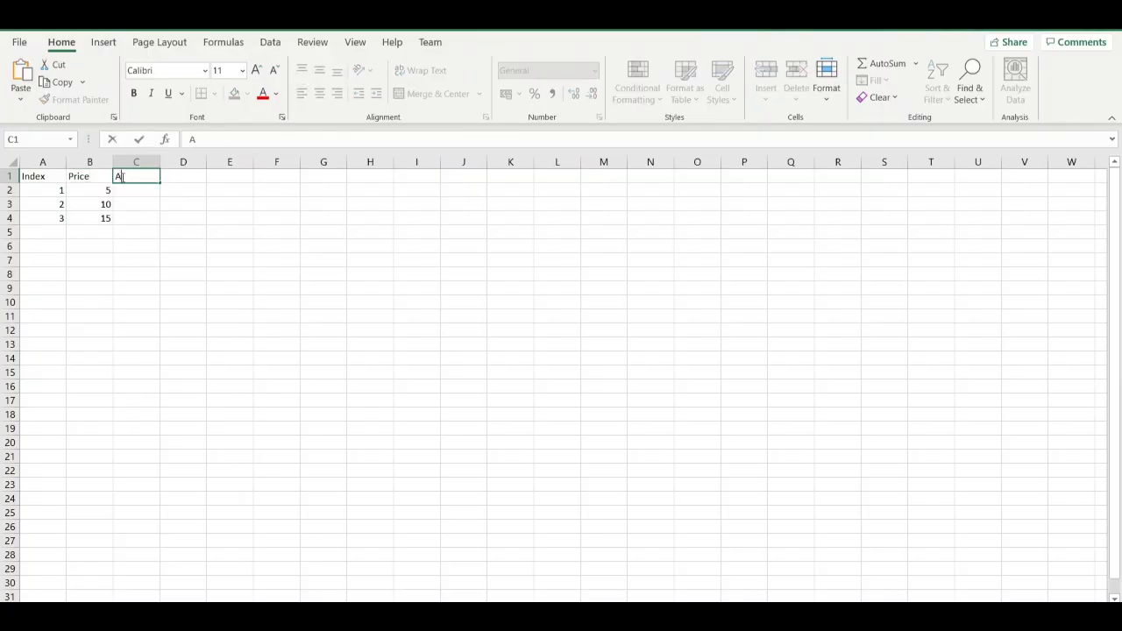
key(BackSpace)
text(Quantity)
Enter Total as the column heading in cell D1, with a capital T.
click(178, 177)
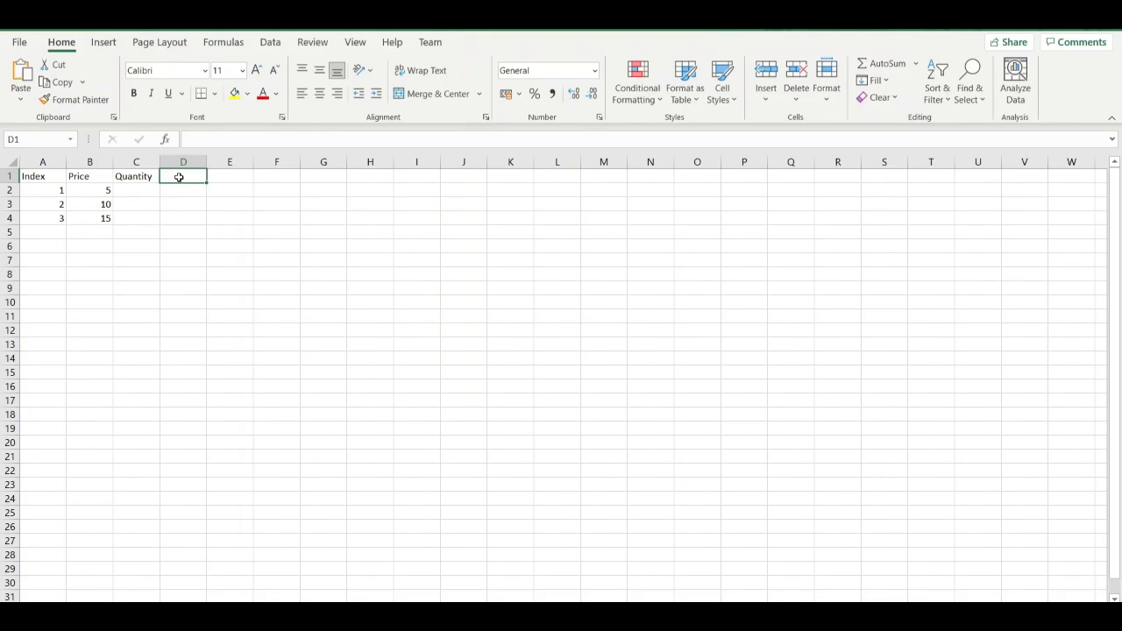
text(to)
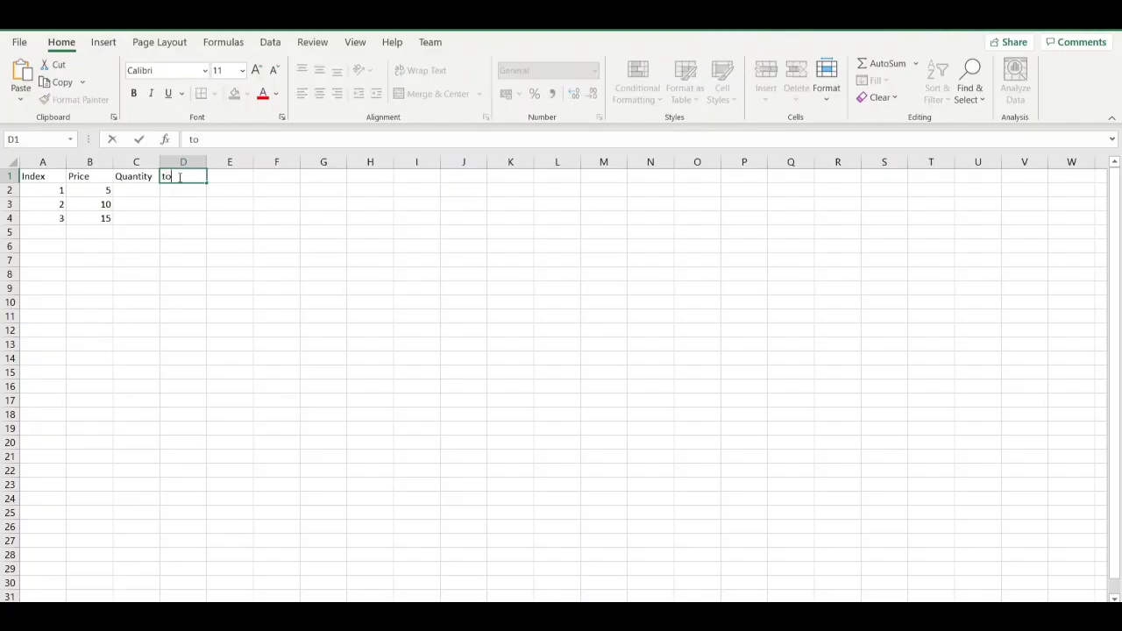
text(tal)
click(166, 178)
key(BackSpace)
text(T)
Enter the quantities 9, 5 and 20 in cells C2 to C4.
click(128, 192)
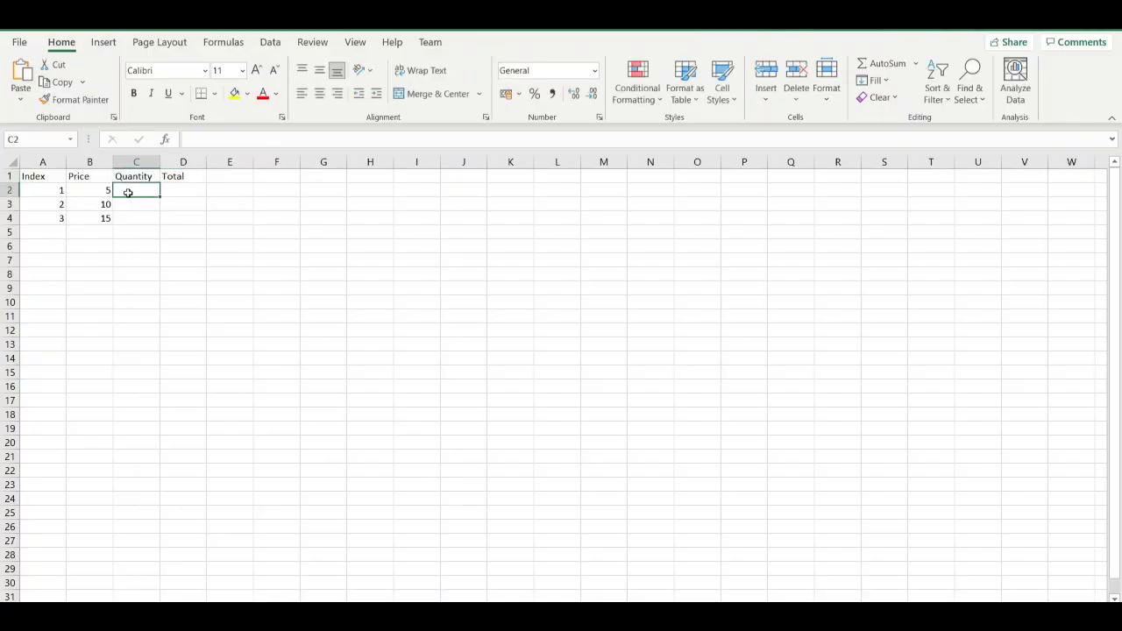
text(9)
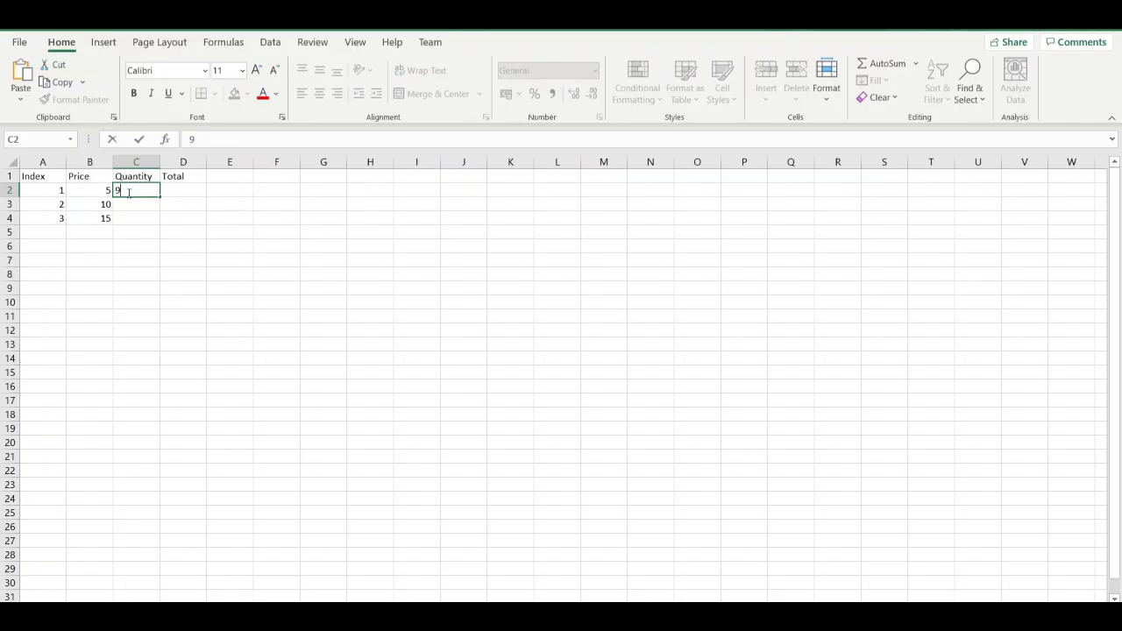
key(Return)
text(5)
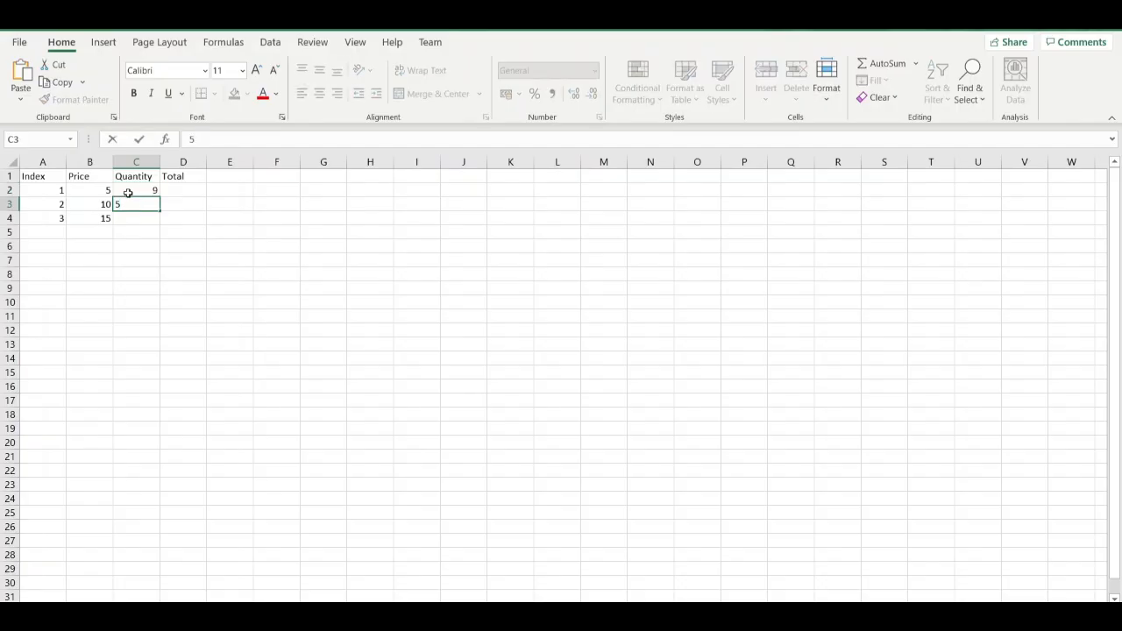
key(Return)
text(15)
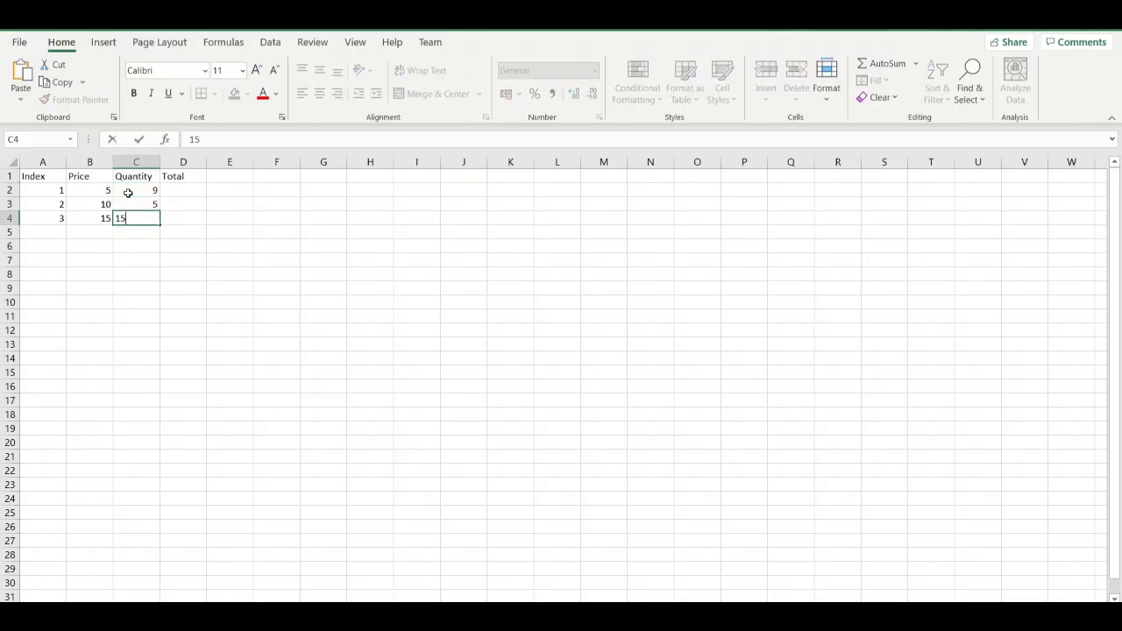
key(BackSpace)
key(BackSpace)
text(20)
click(178, 191)
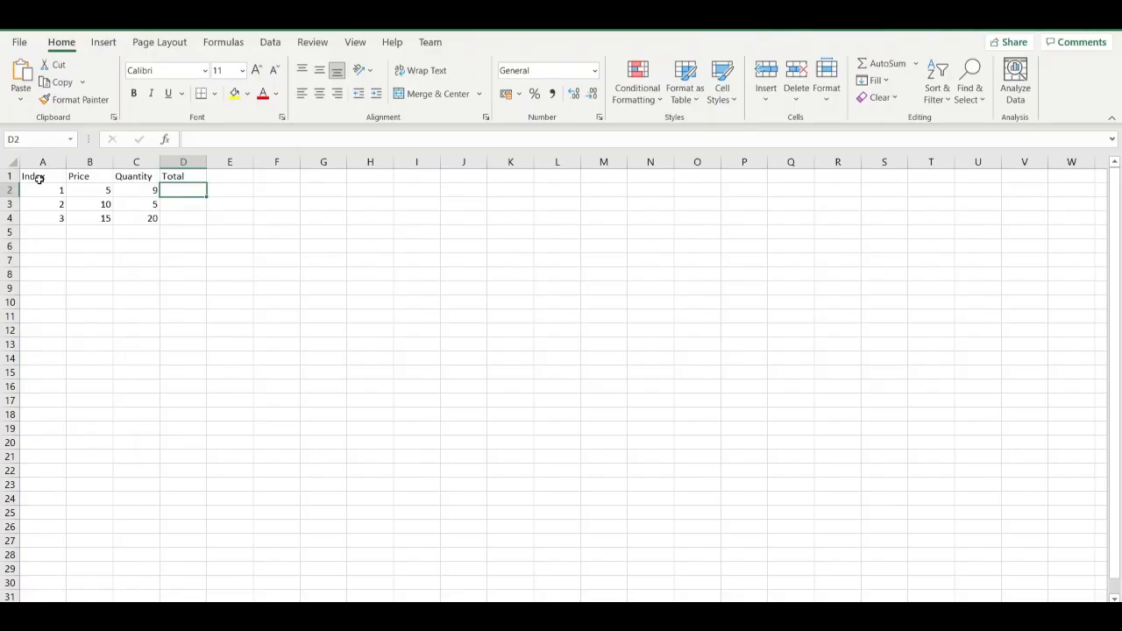
Highlight the table range A1:D4 and check the empty cell D2 under the Total heading.
drag(35, 179, 198, 219)
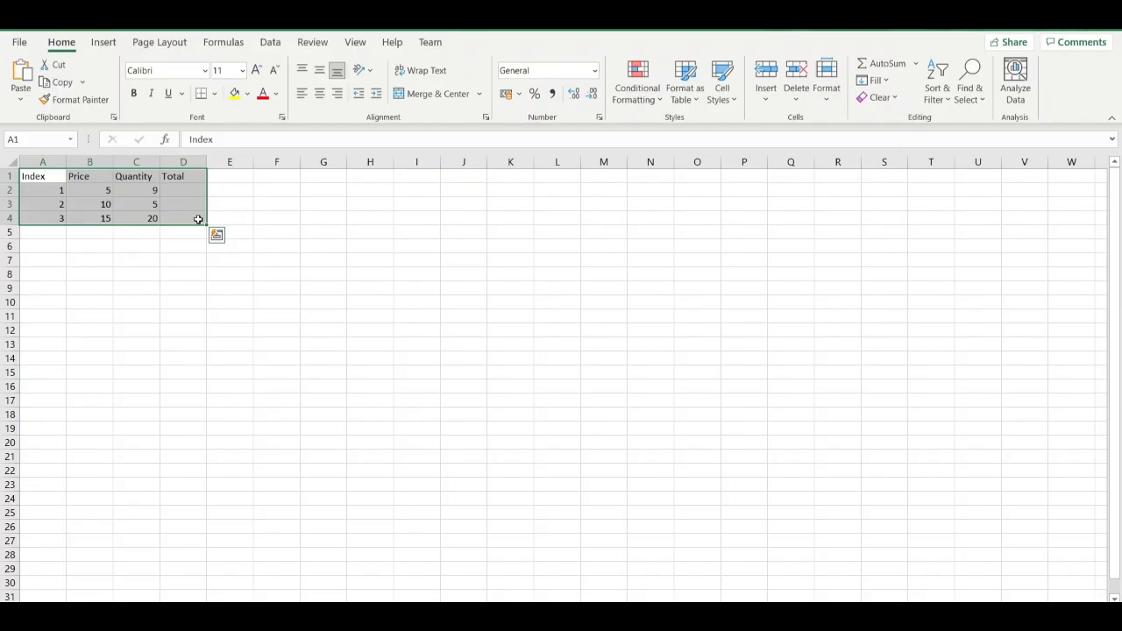
click(185, 231)
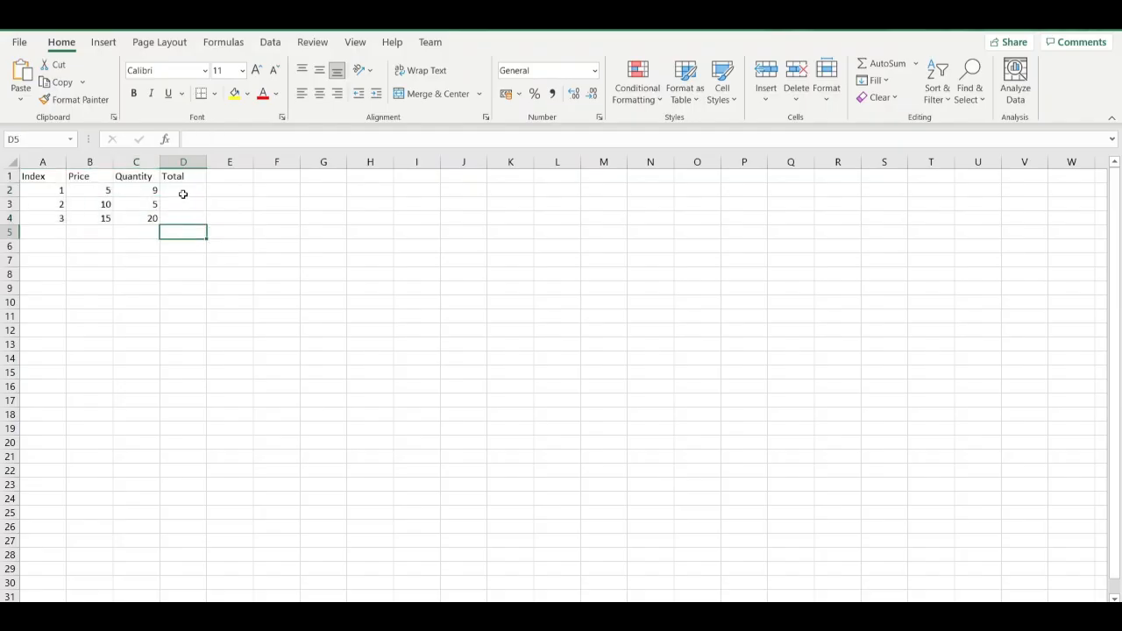
click(184, 191)
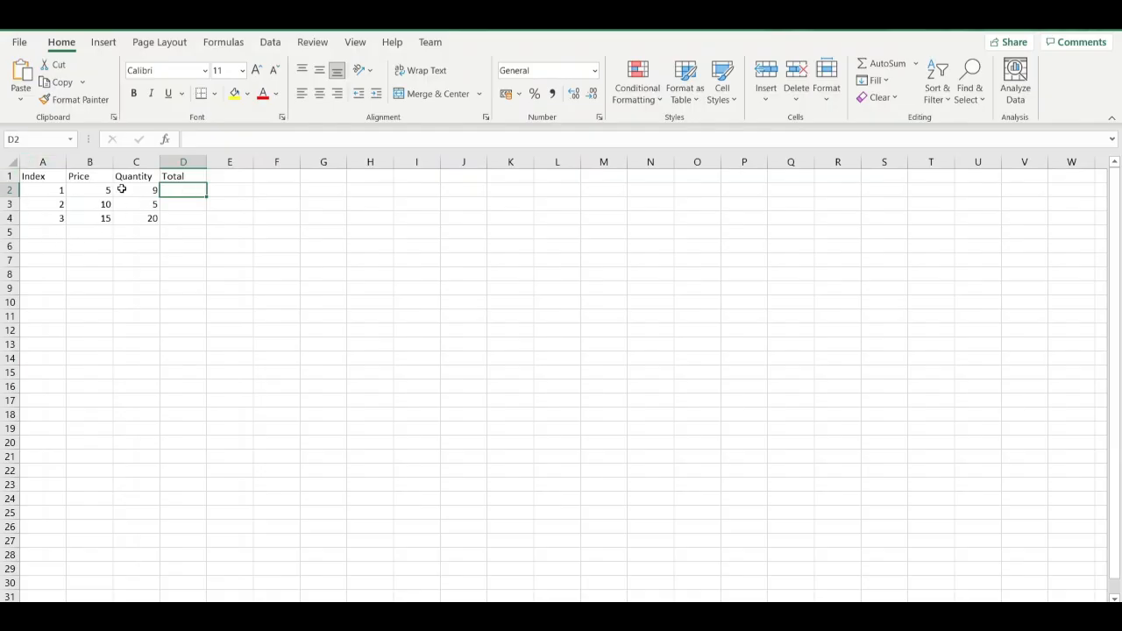
drag(40, 178, 172, 222)
click(177, 342)
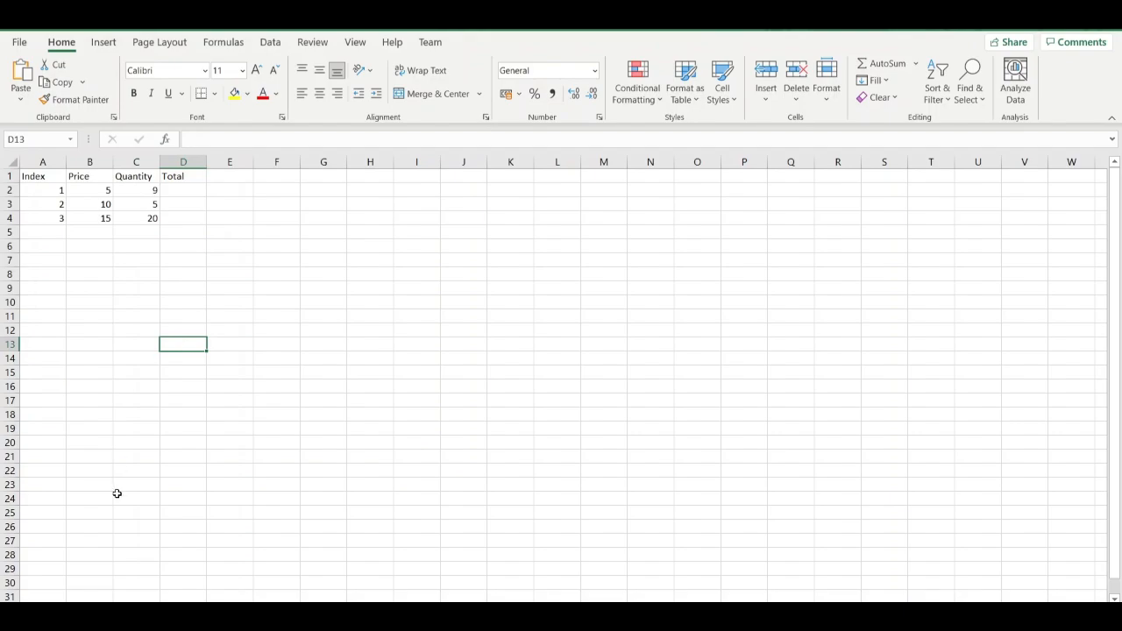
Open the sheet names of the table's worksheet and the blank second worksheet for renaming.
right_click(93, 611)
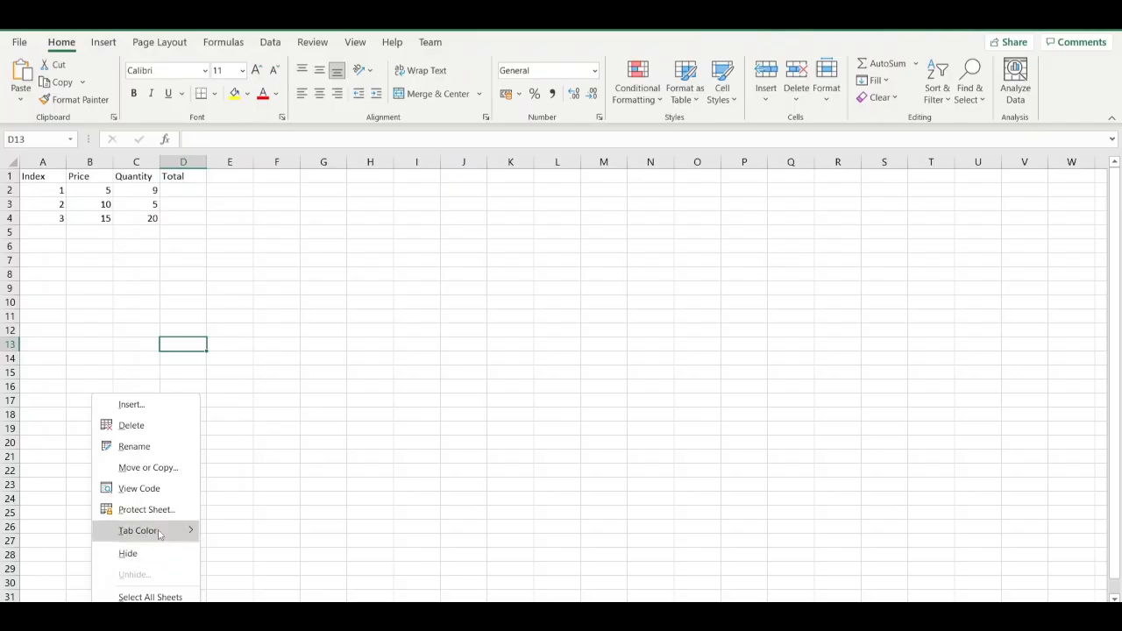
mouse_move(160, 534)
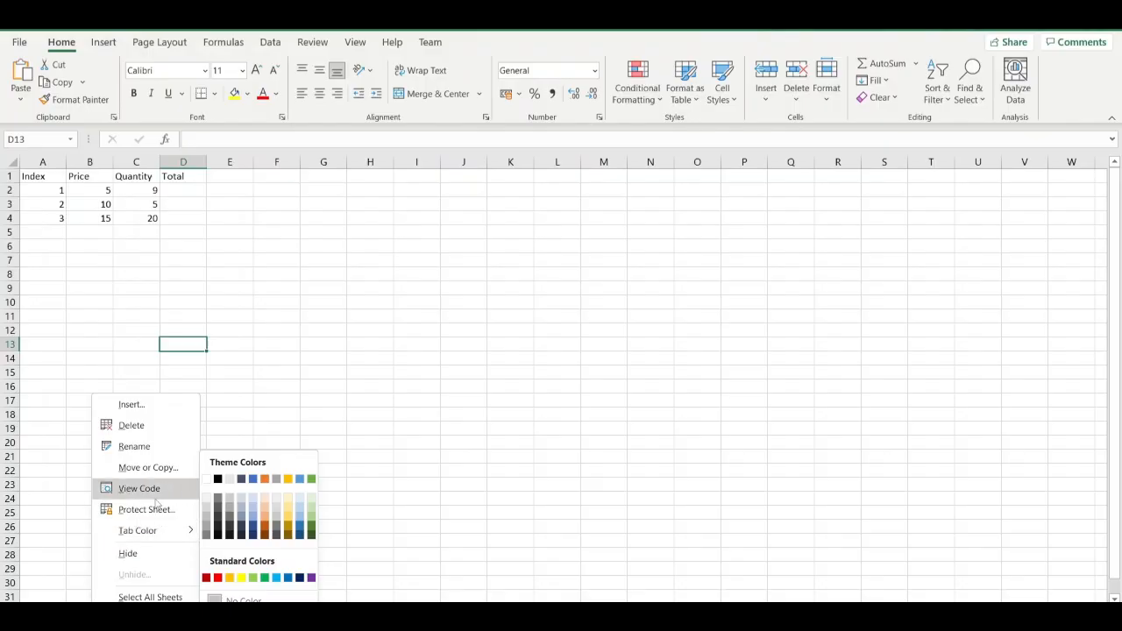
click(150, 446)
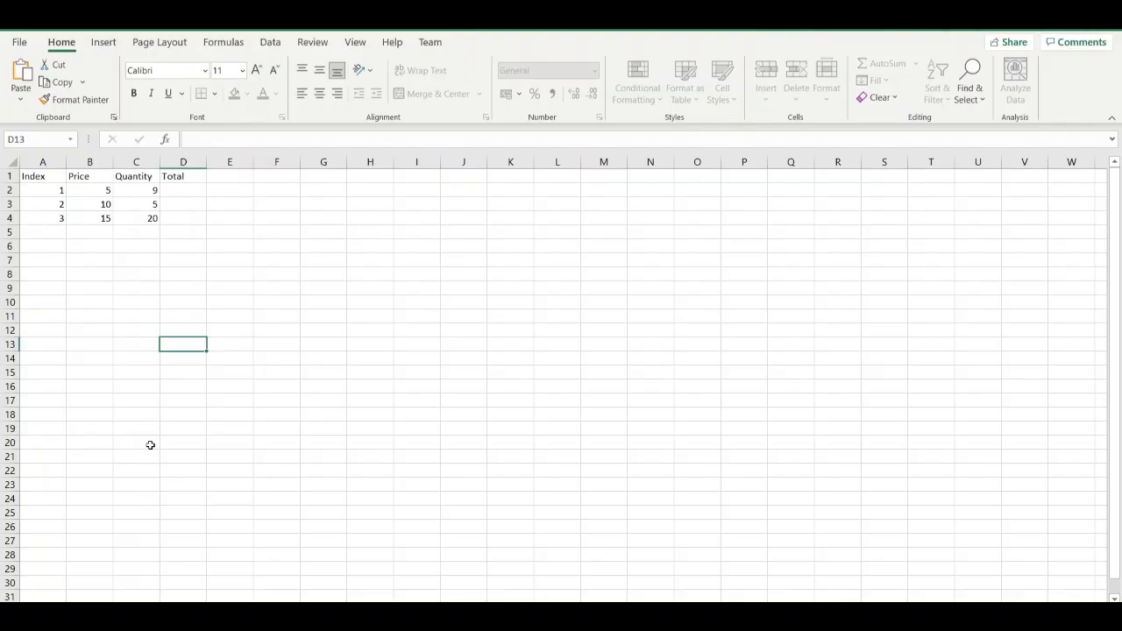
click(185, 468)
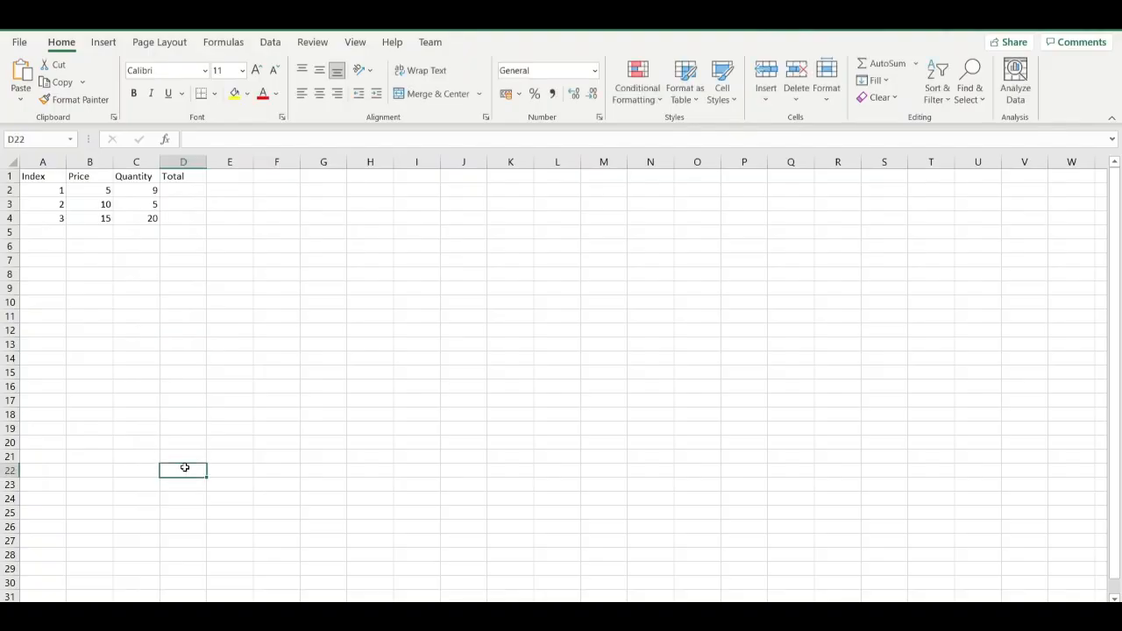
click(131, 611)
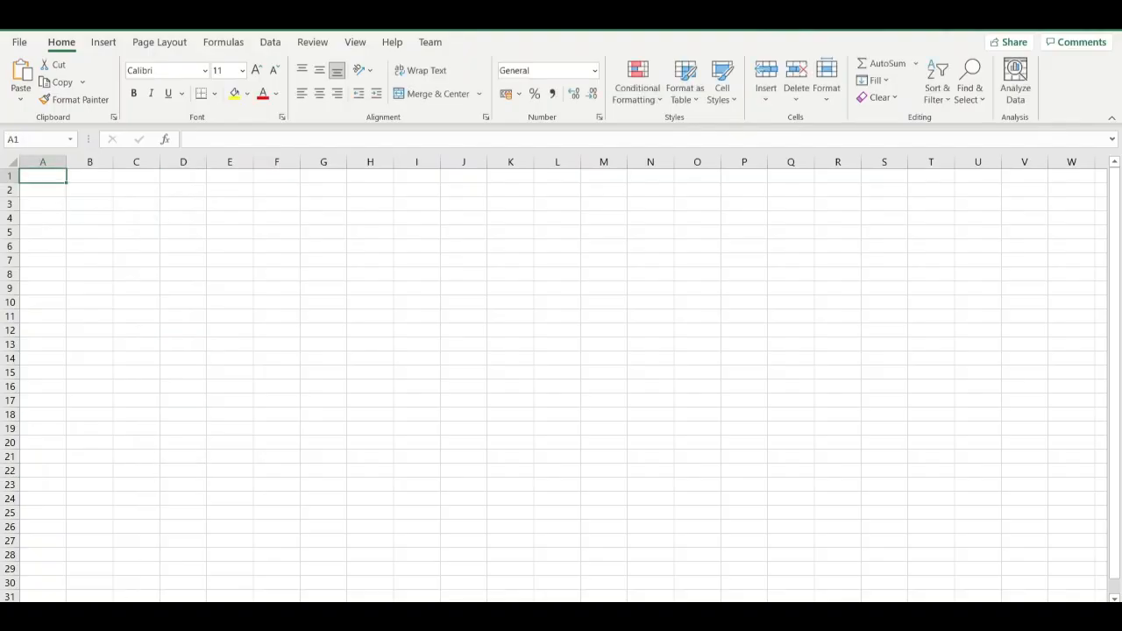
double_click(132, 611)
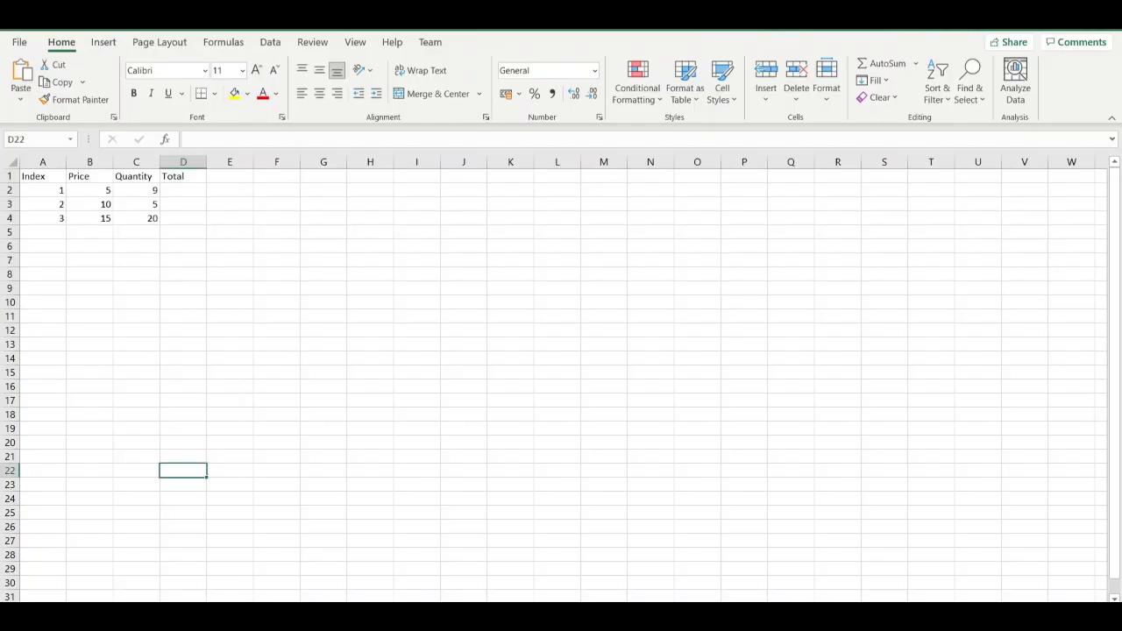
Give the table's worksheet tab a custom color, choosing white from the standard palette and picking a point in the custom spectrum.
right_click(108, 607)
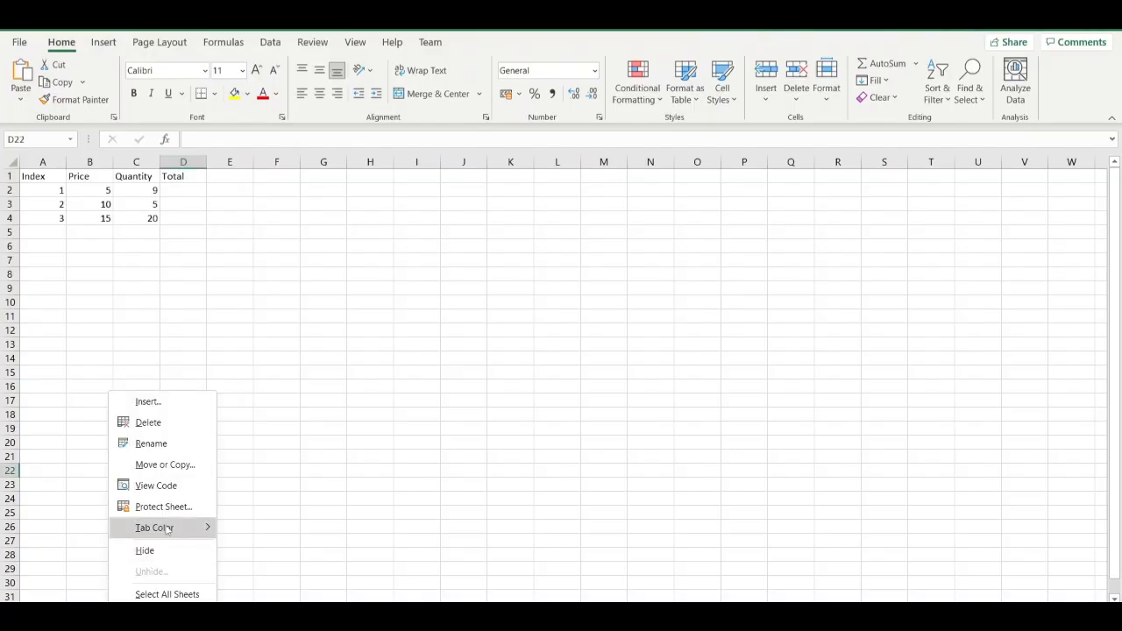
mouse_move(169, 529)
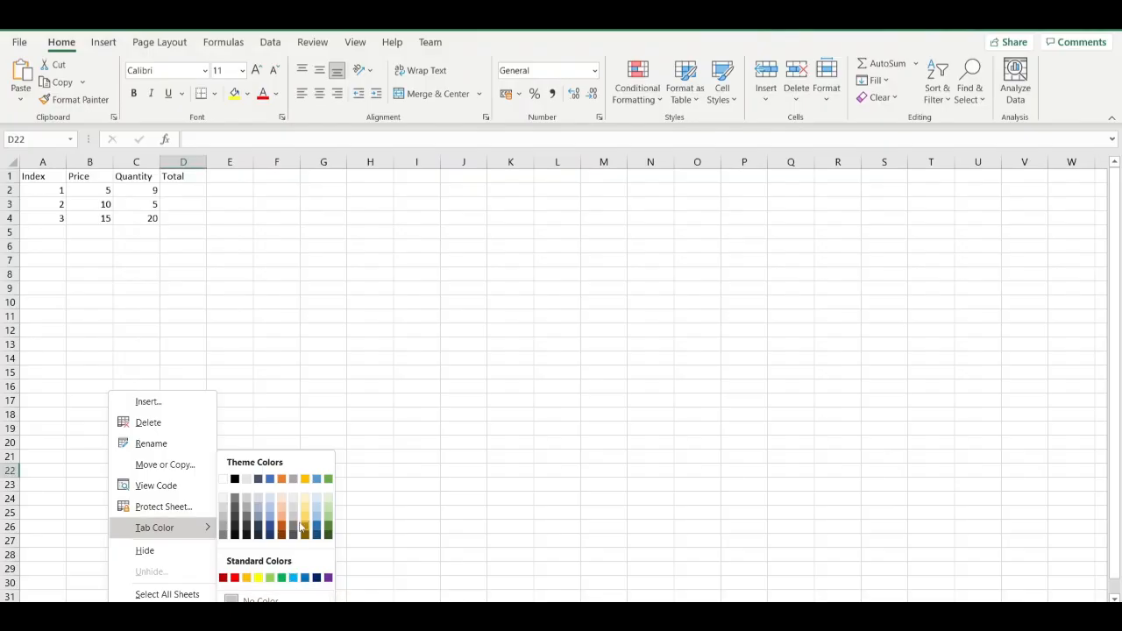
click(267, 620)
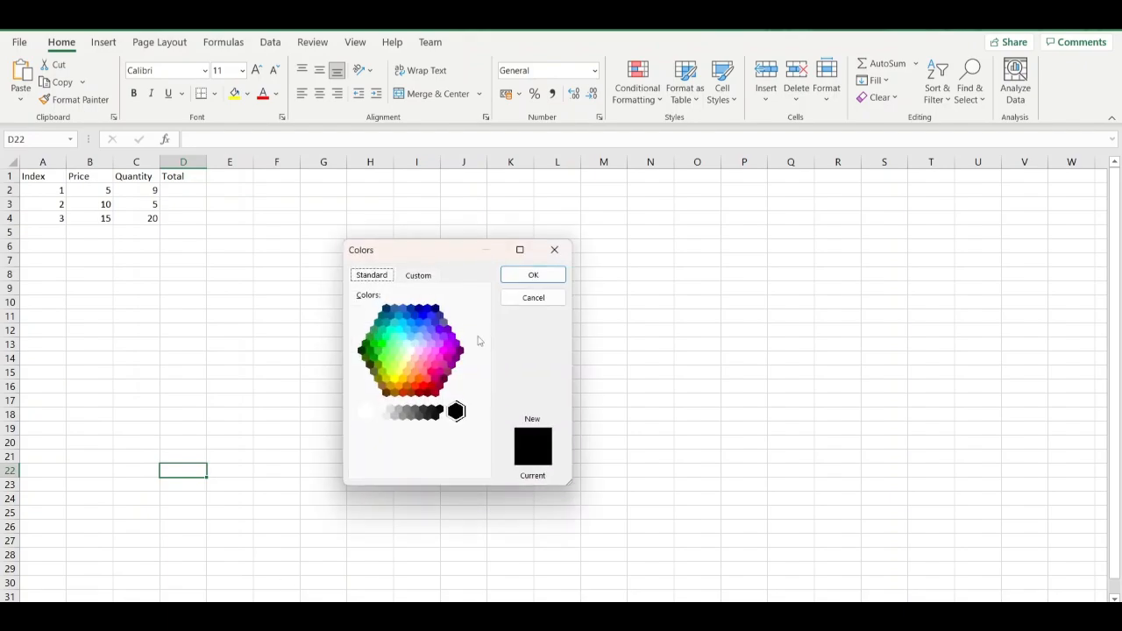
click(410, 351)
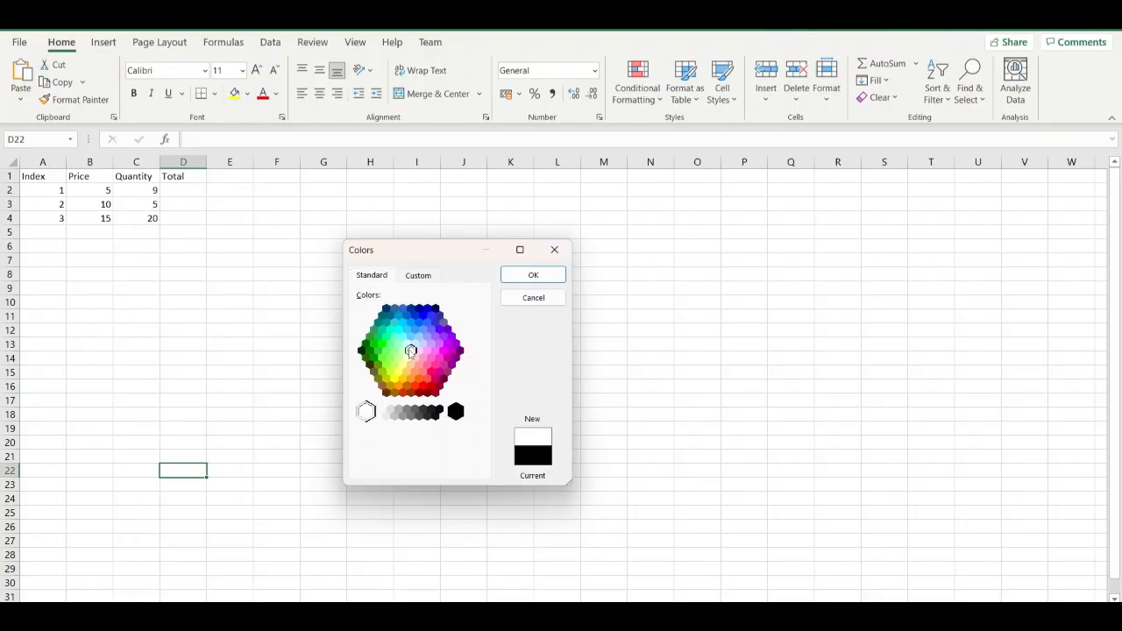
click(416, 279)
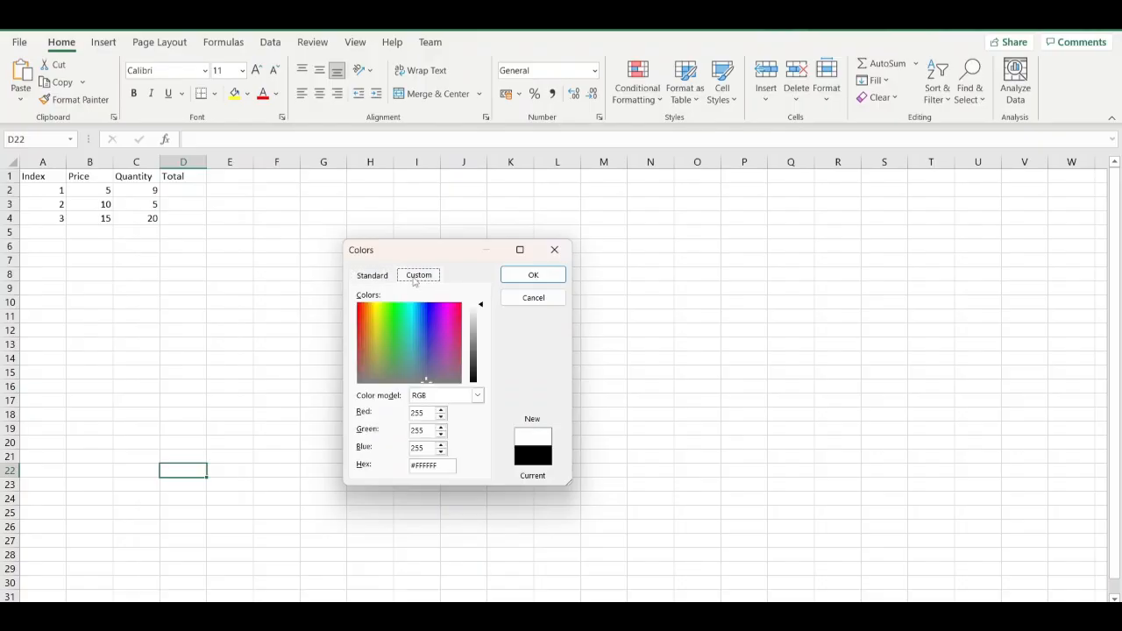
click(422, 378)
drag(423, 378, 447, 323)
click(531, 275)
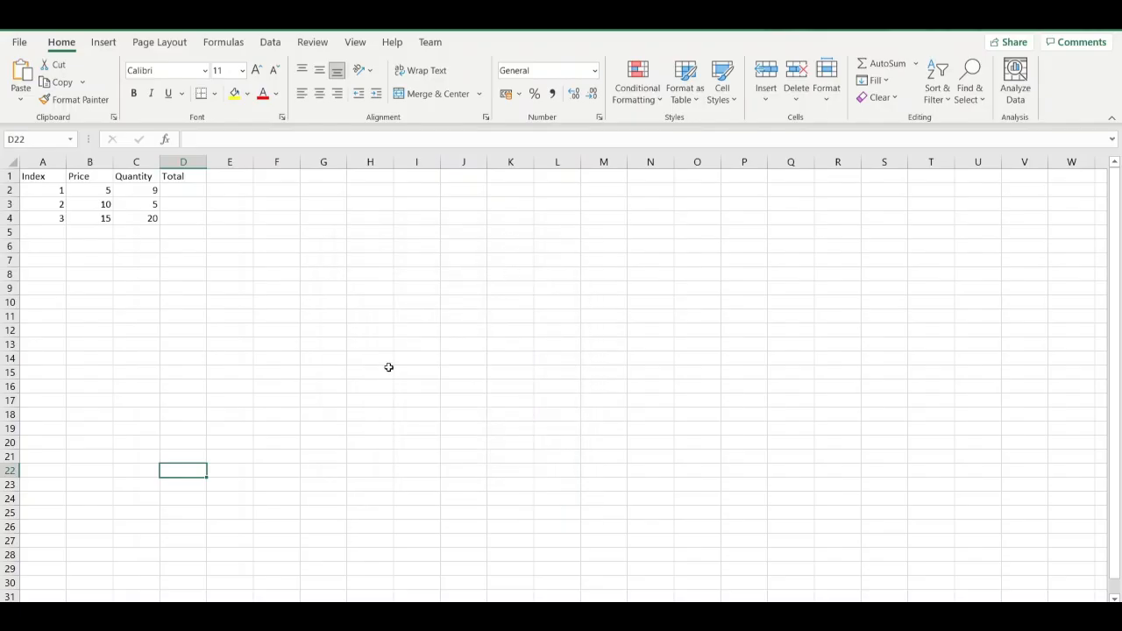
right_click(96, 601)
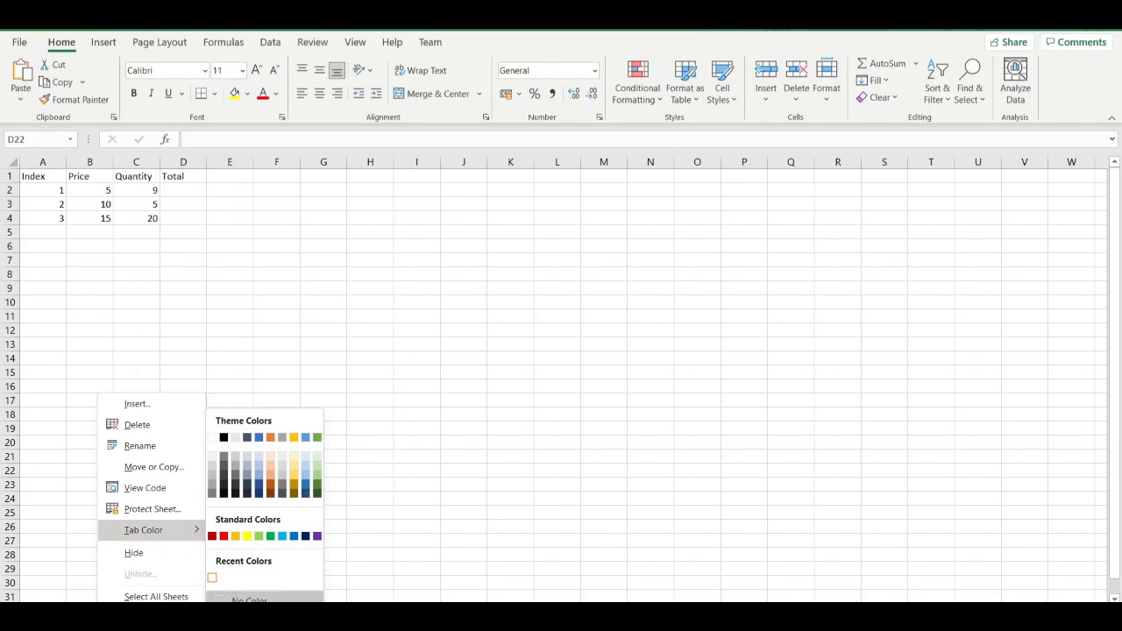
click(408, 469)
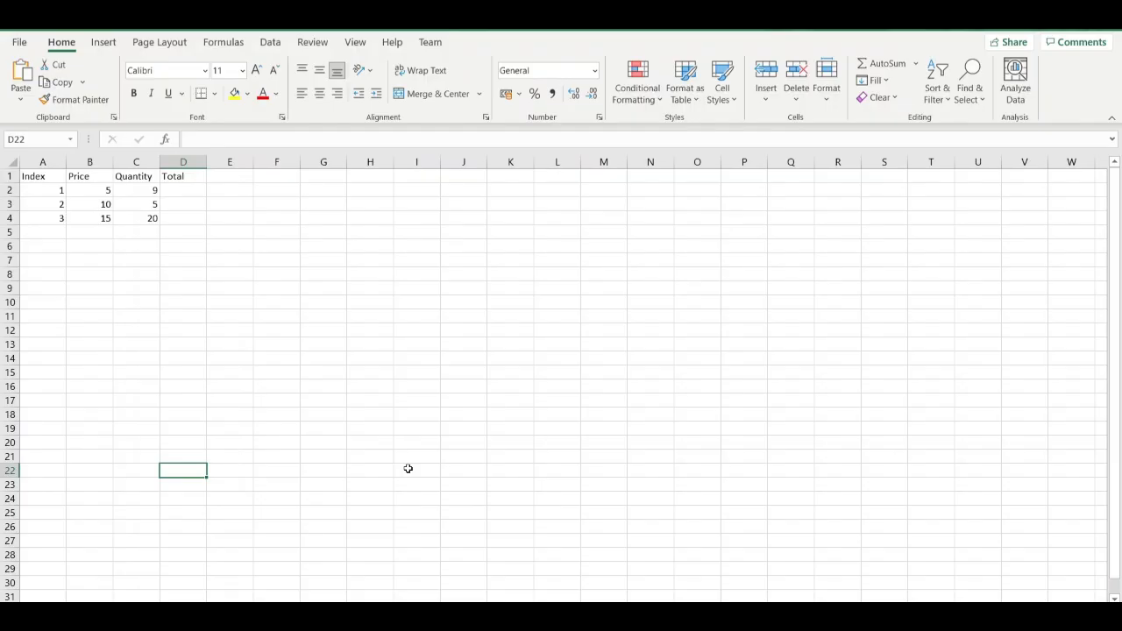
Set the font of the Index heading in cell A1 to Cambria.
click(50, 172)
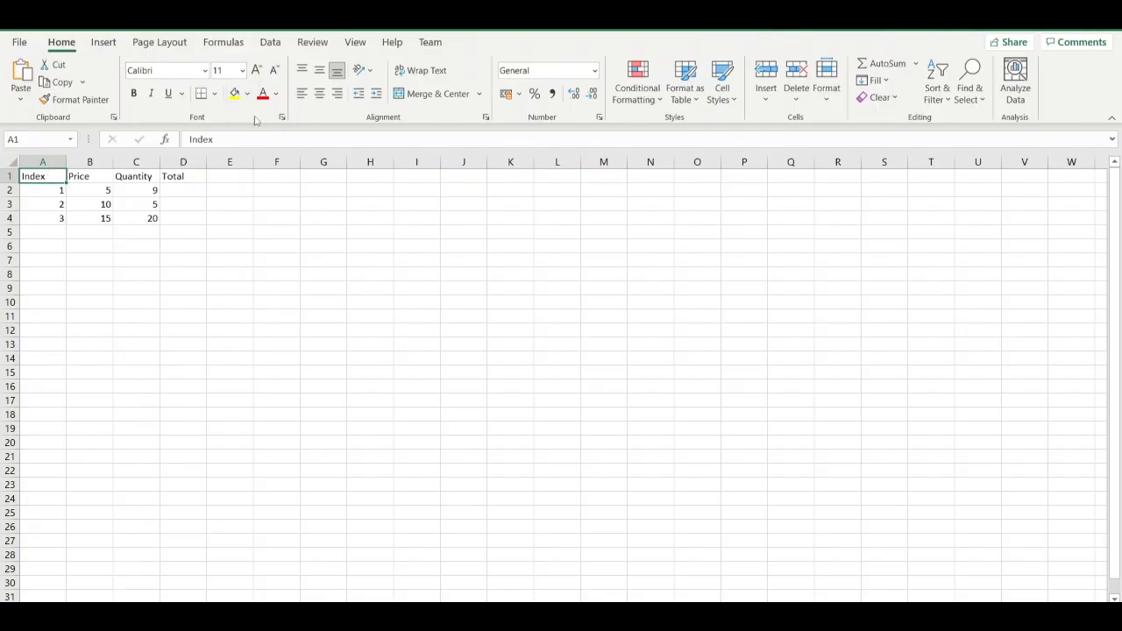
click(206, 72)
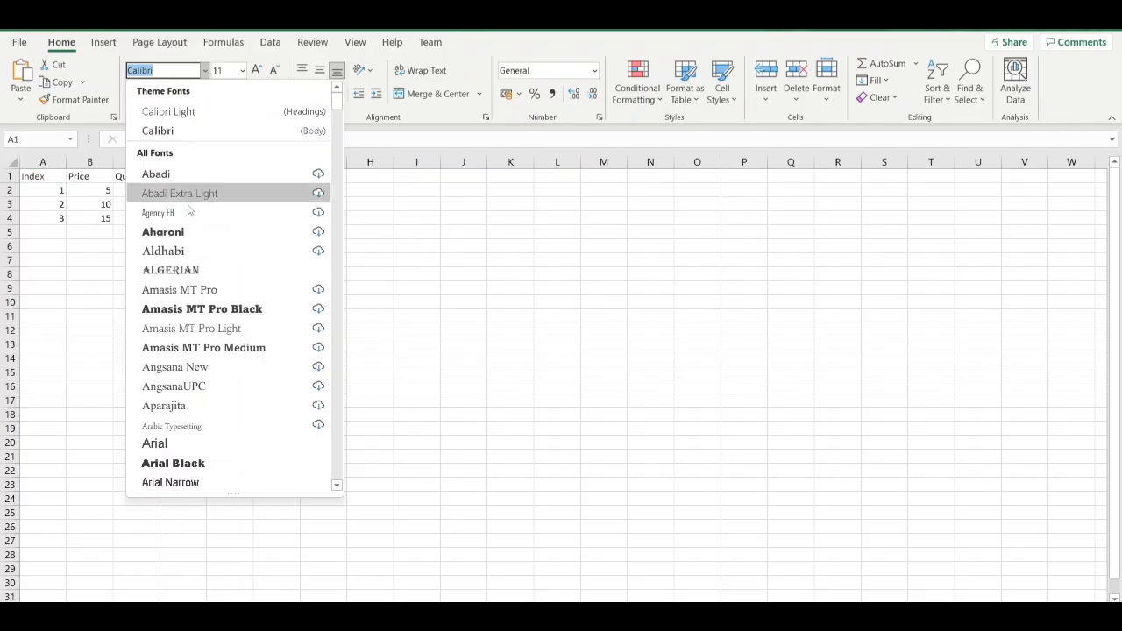
scroll(193, 272, down, 3)
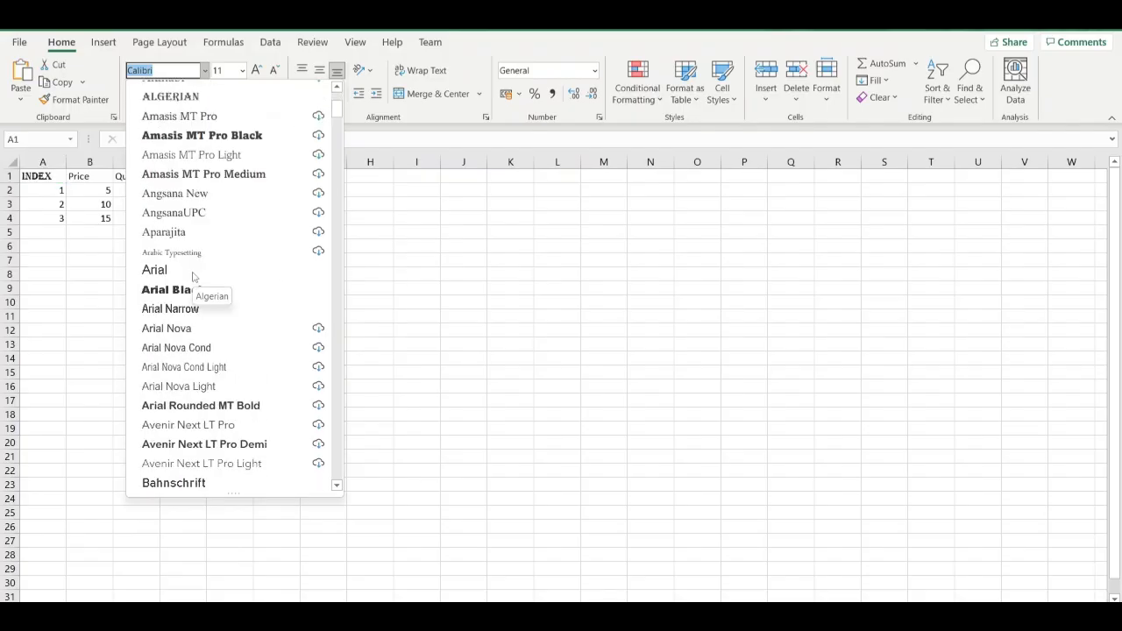
scroll(193, 277, down, 2)
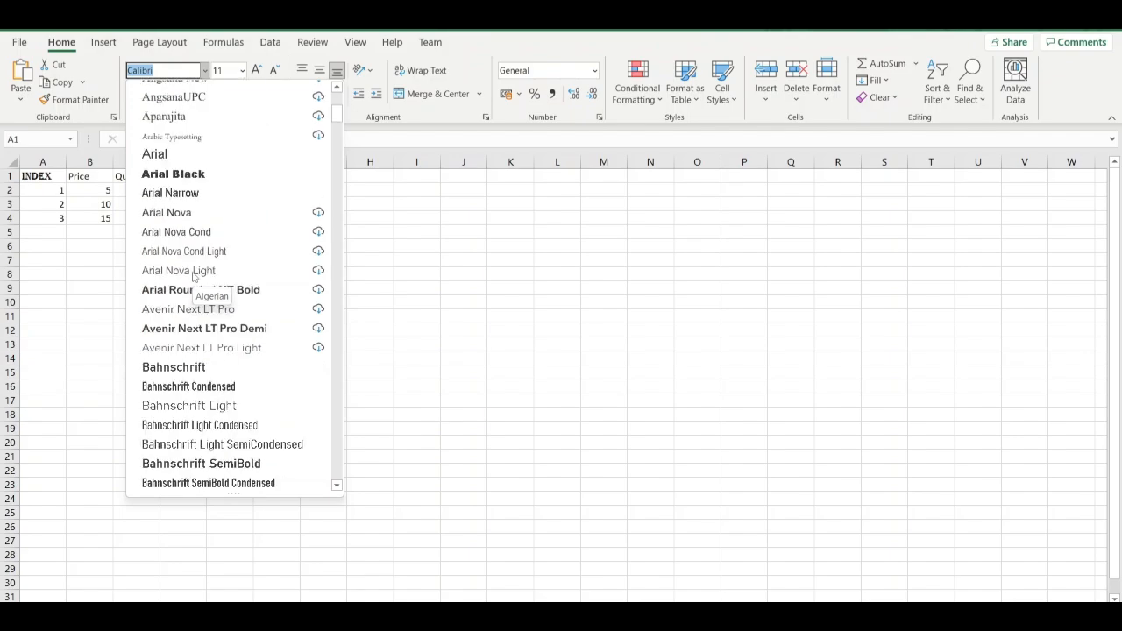
scroll(192, 277, down, 9)
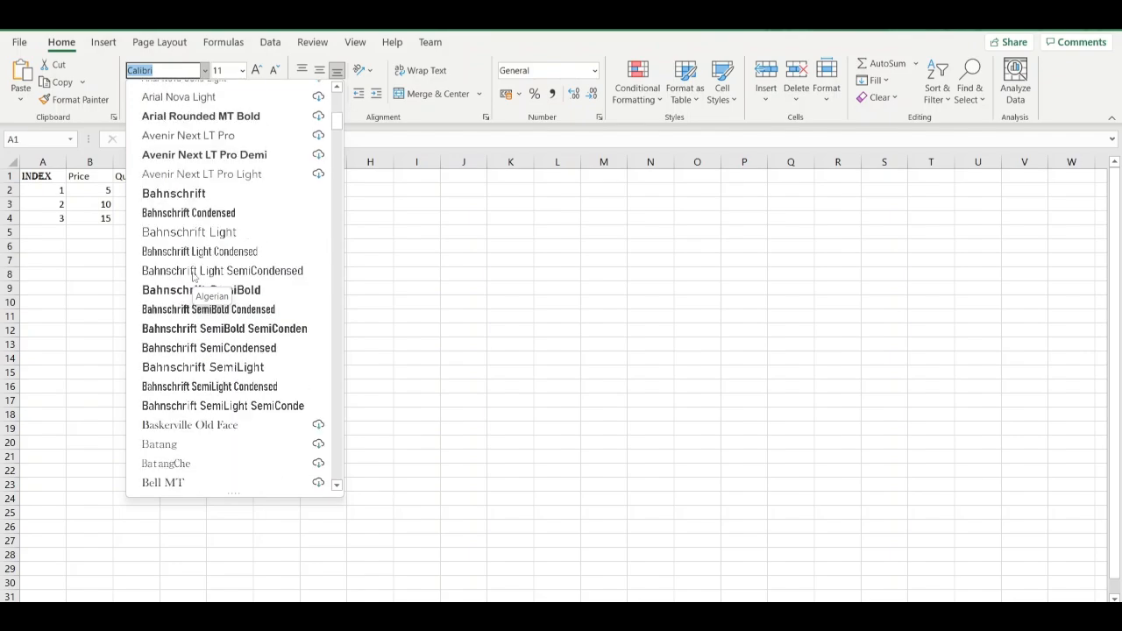
scroll(193, 277, down, 3)
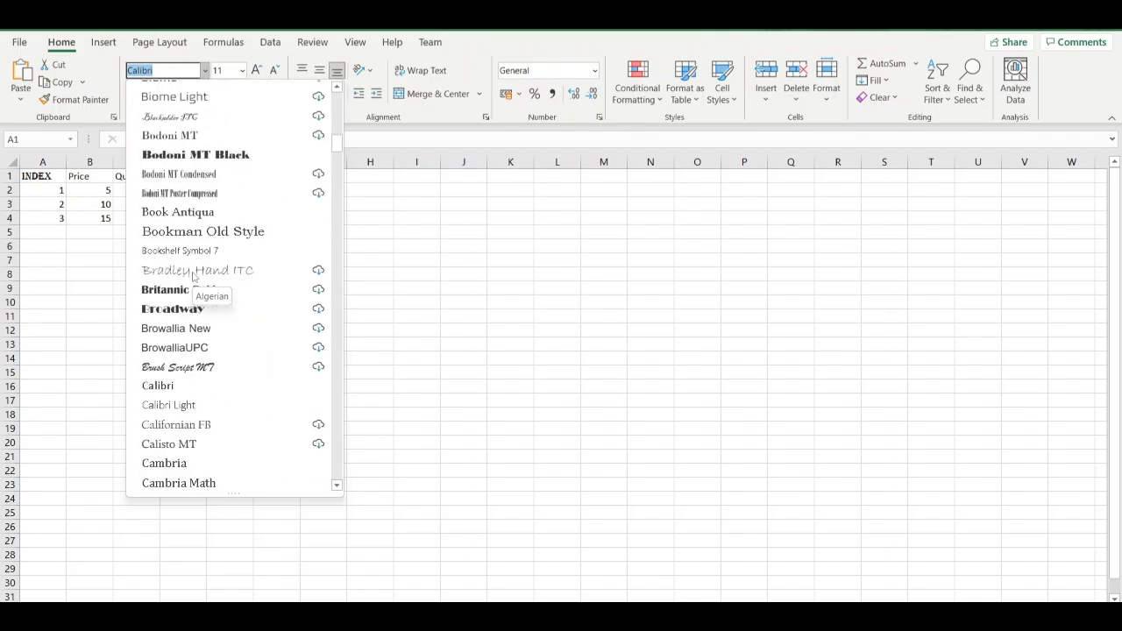
scroll(191, 427, down, 2)
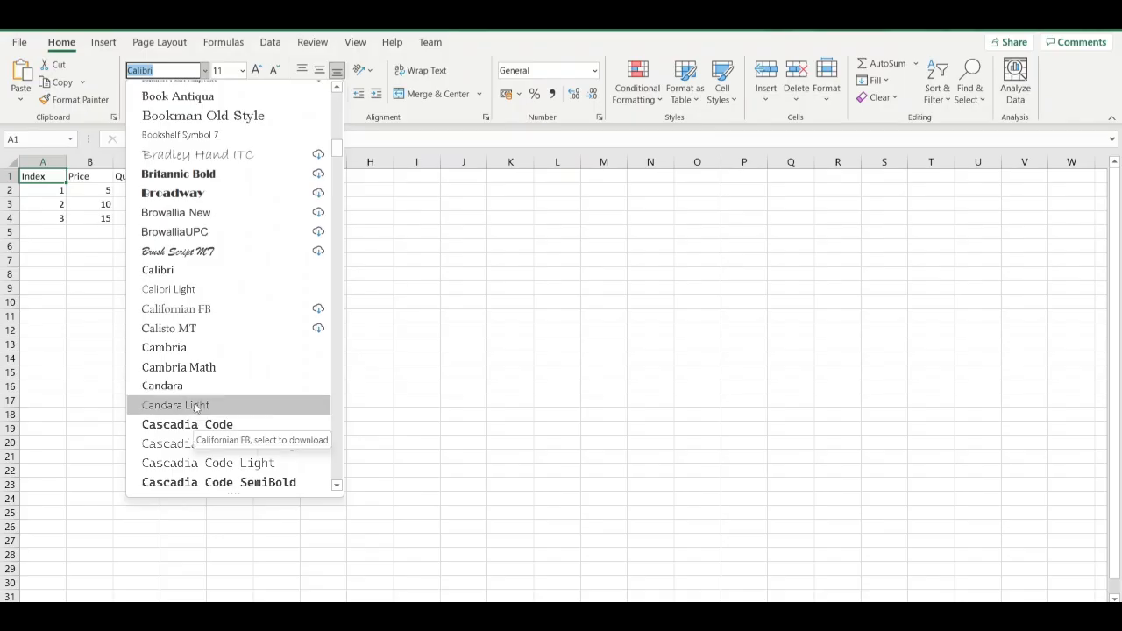
click(194, 345)
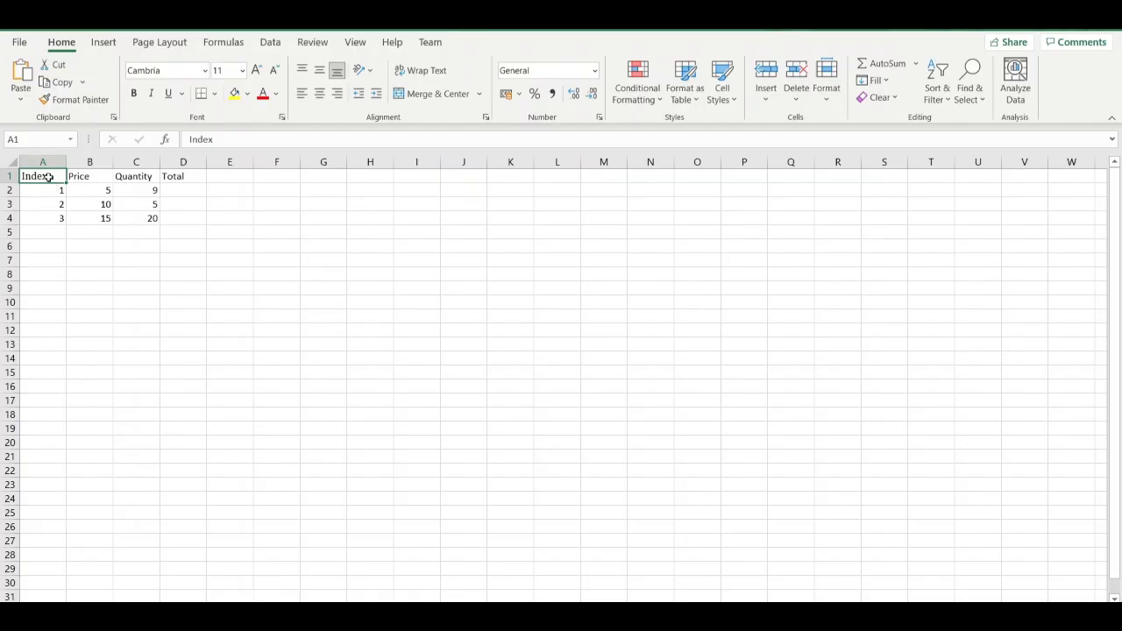
Check which font the Price, Quantity and Total headings in cells B1 to D1 use.
click(78, 176)
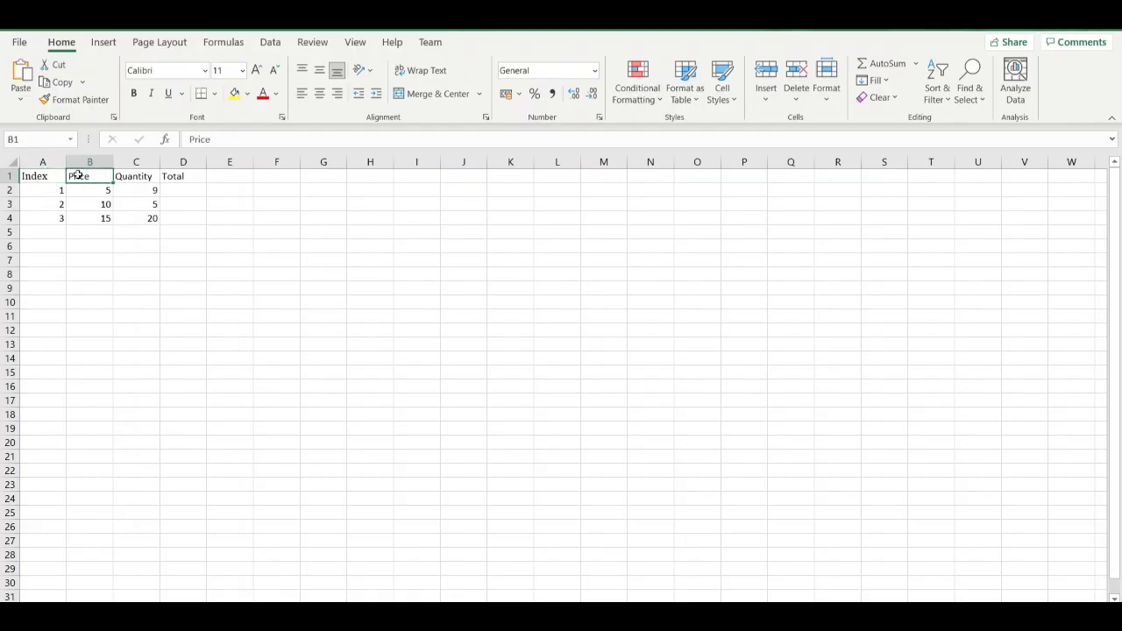
click(126, 177)
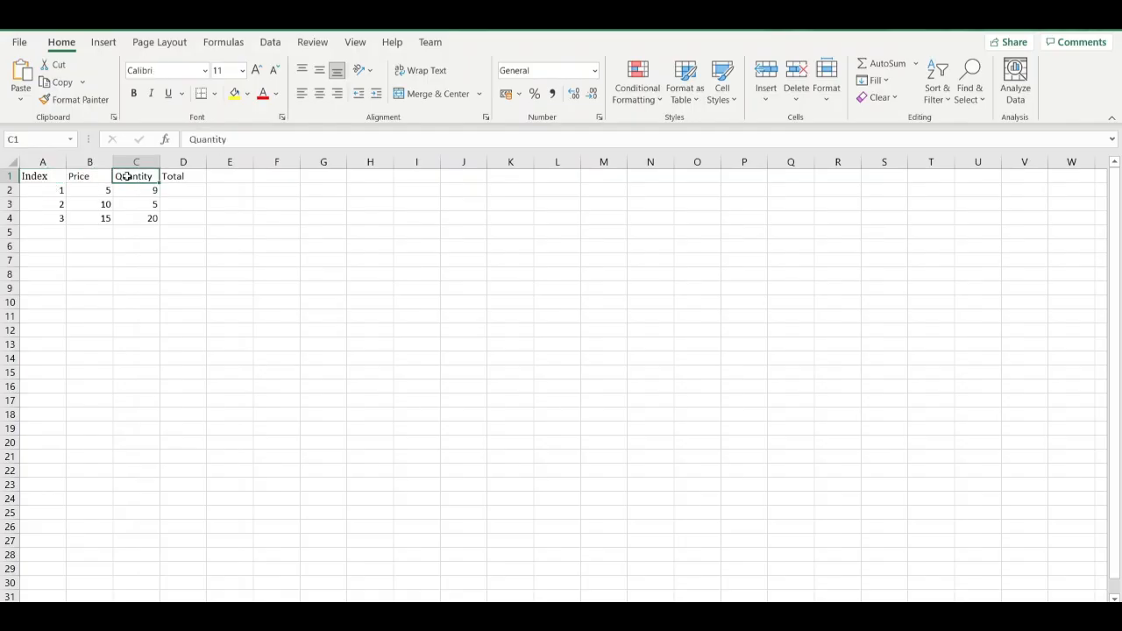
click(164, 176)
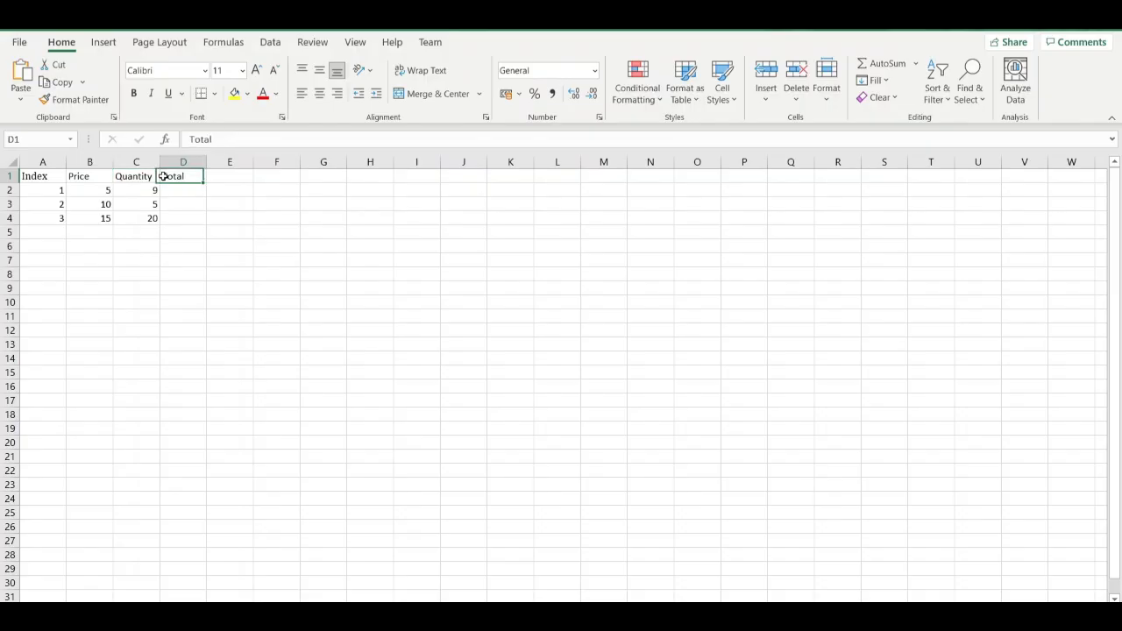
Set the font of all four column headings in A1:D1 to Cambria.
click(48, 176)
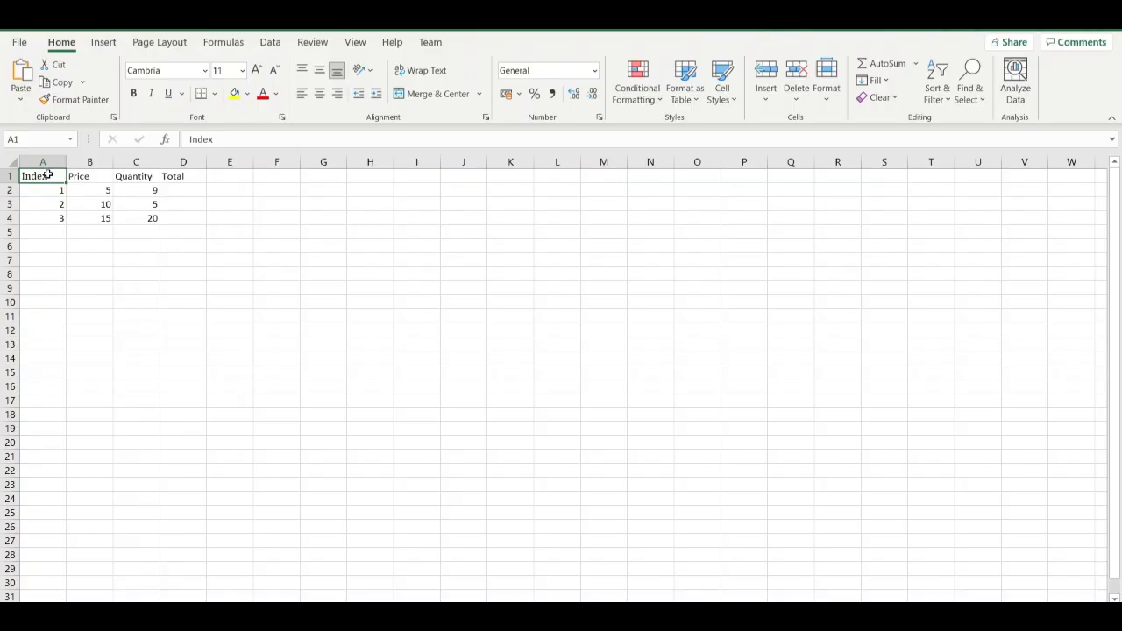
key(ctrl+shift+Right)
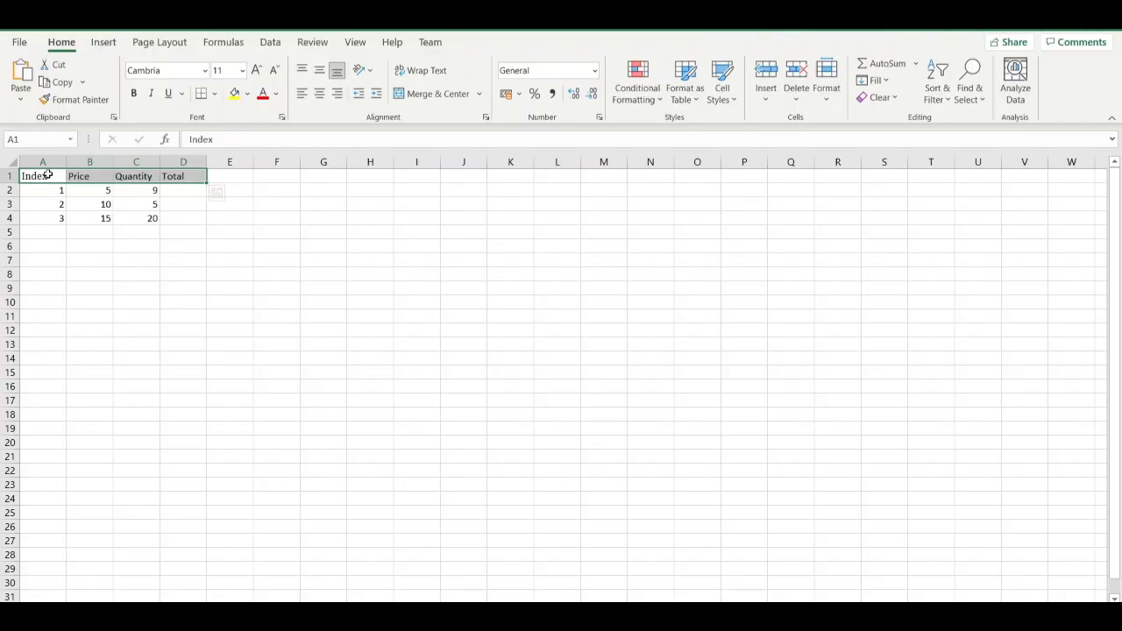
click(205, 70)
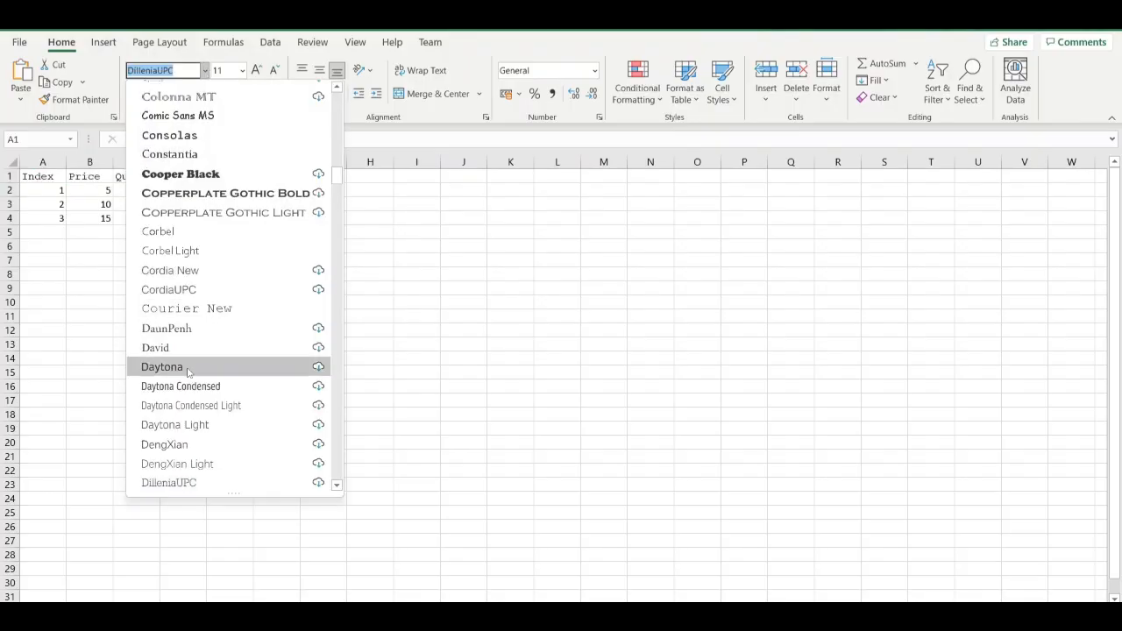
scroll(221, 151, up, 5)
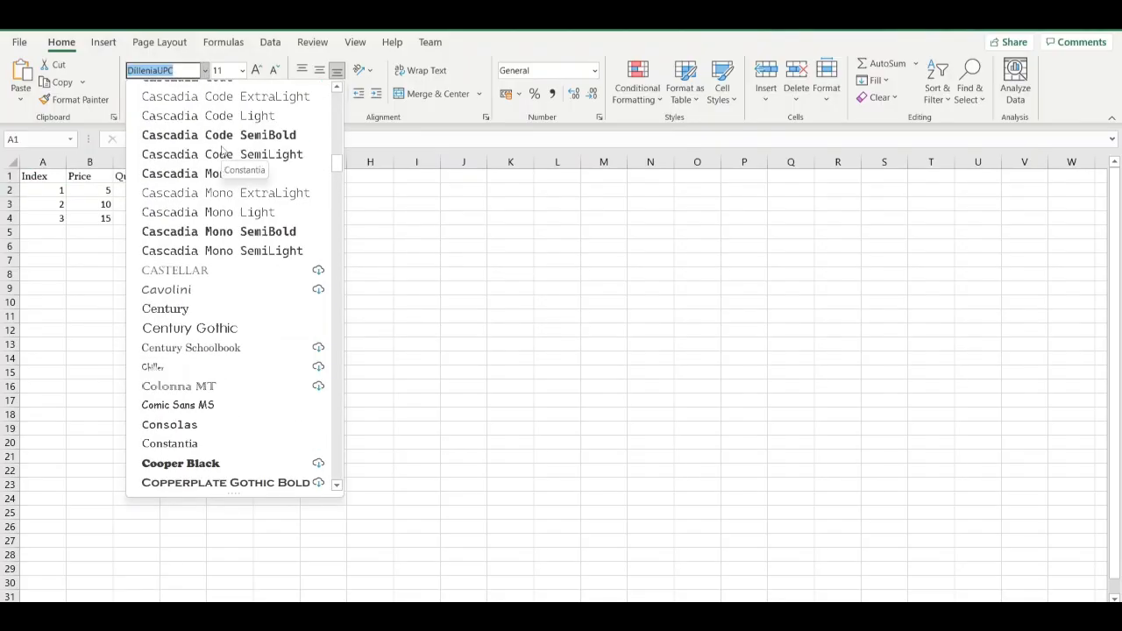
scroll(221, 150, up, 4)
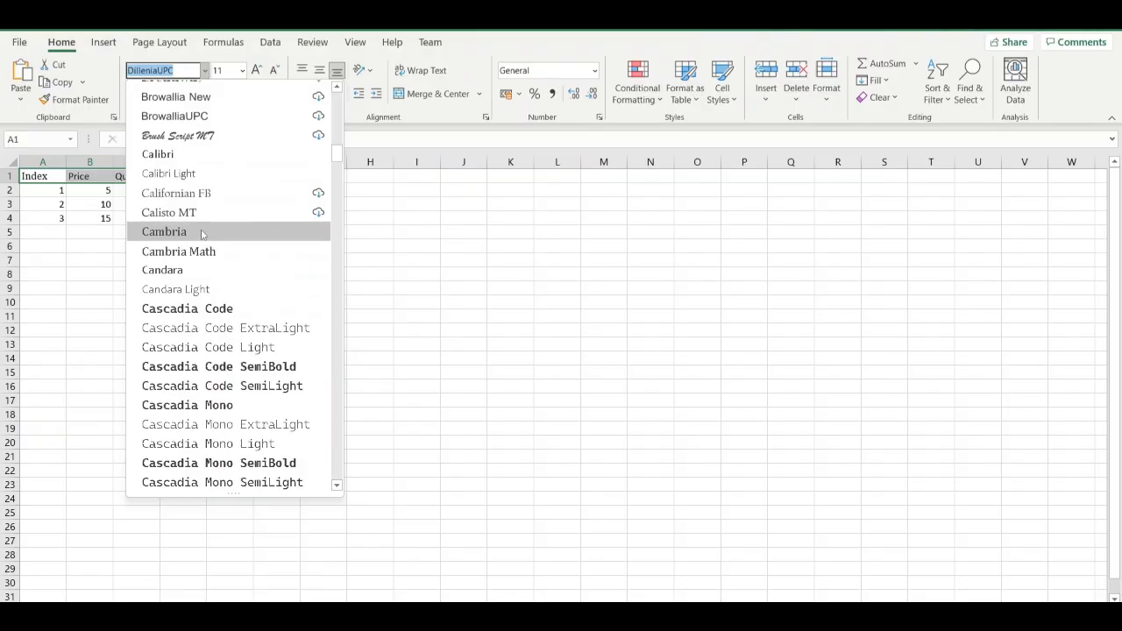
key(Escape)
key(Return)
click(256, 272)
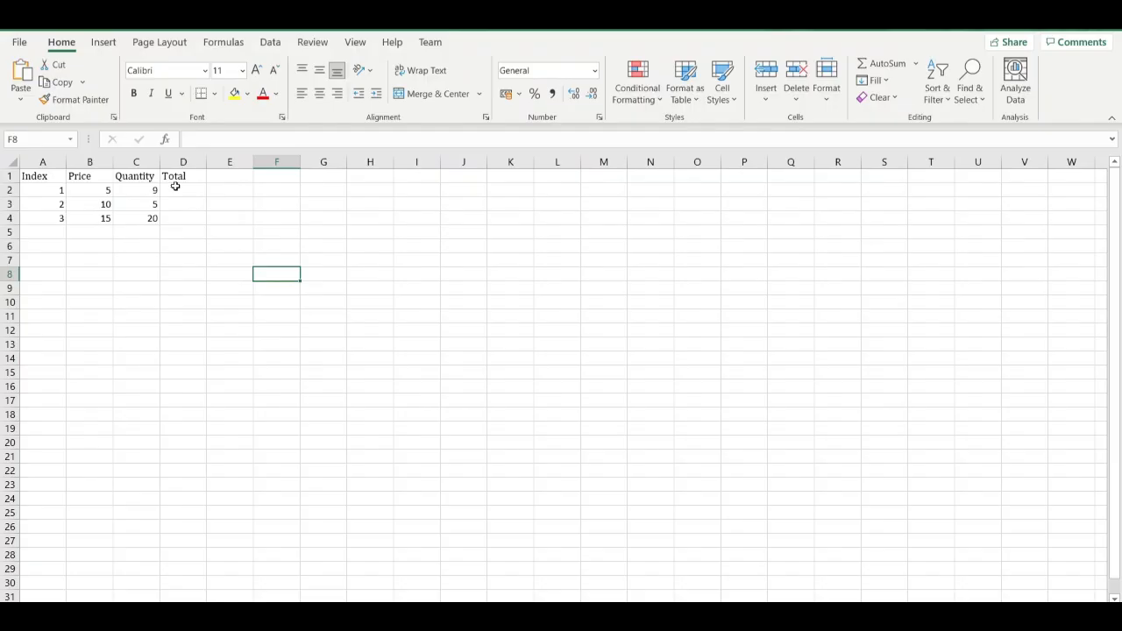
Set the font size of the column headings in A1:D1 to 12.
click(52, 177)
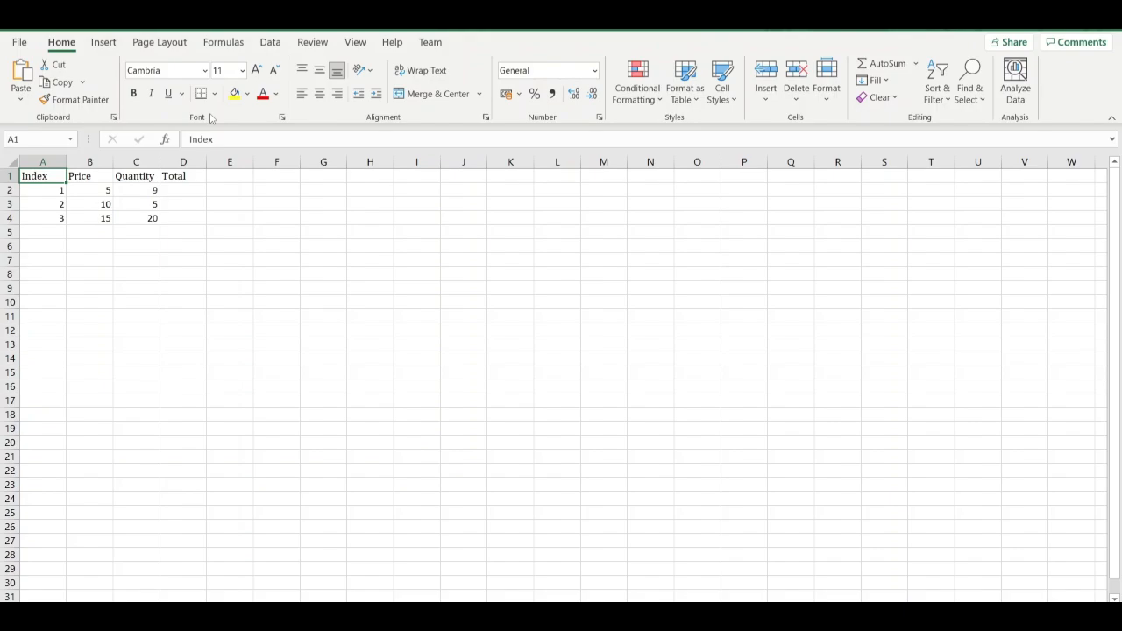
key(ctrl+shift+Right)
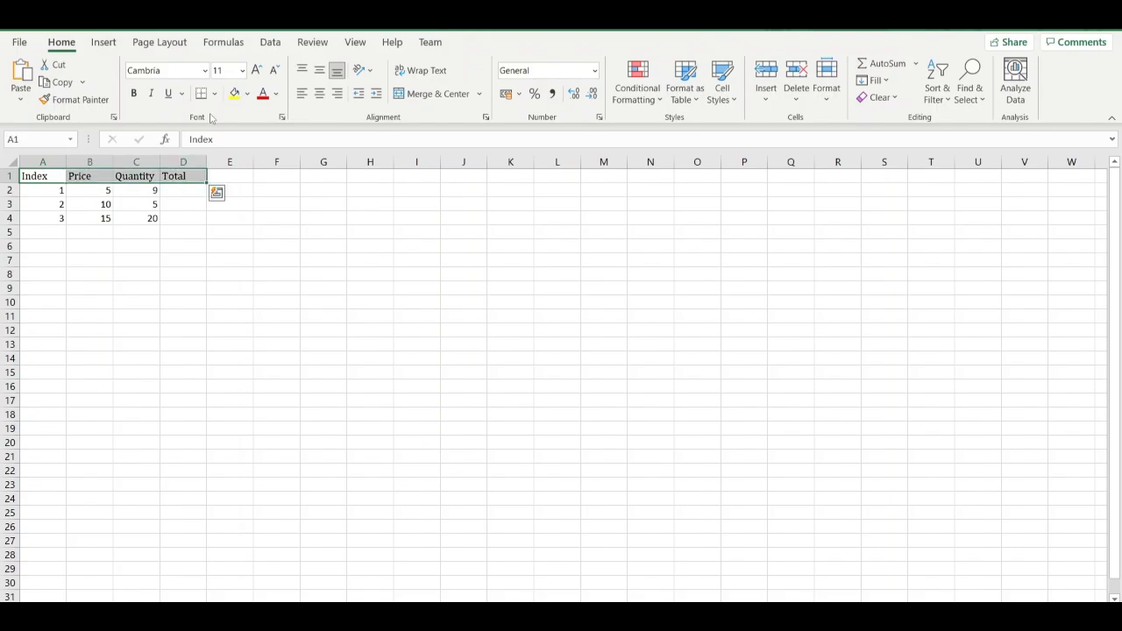
click(242, 70)
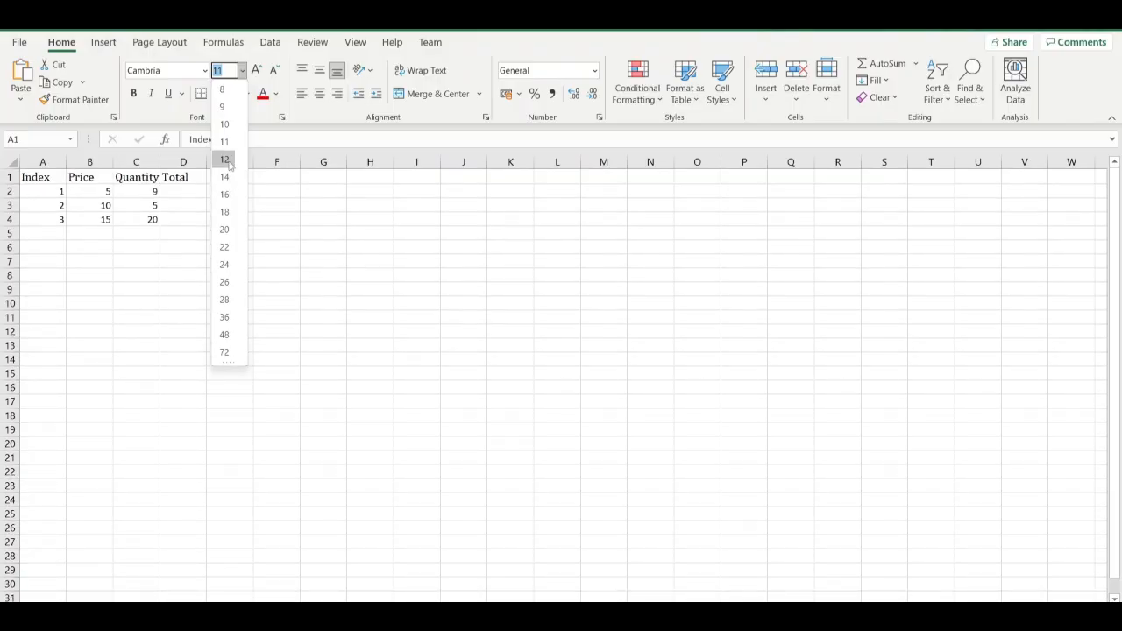
click(225, 159)
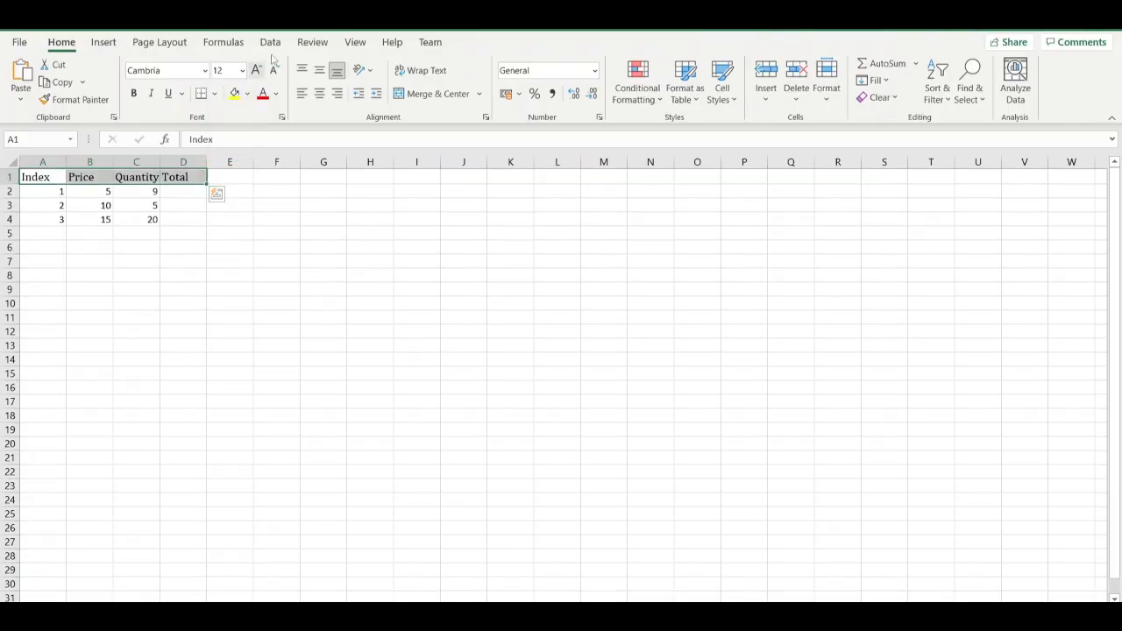
Apply bold, italic and underline to the column headings in A1:D1.
click(135, 94)
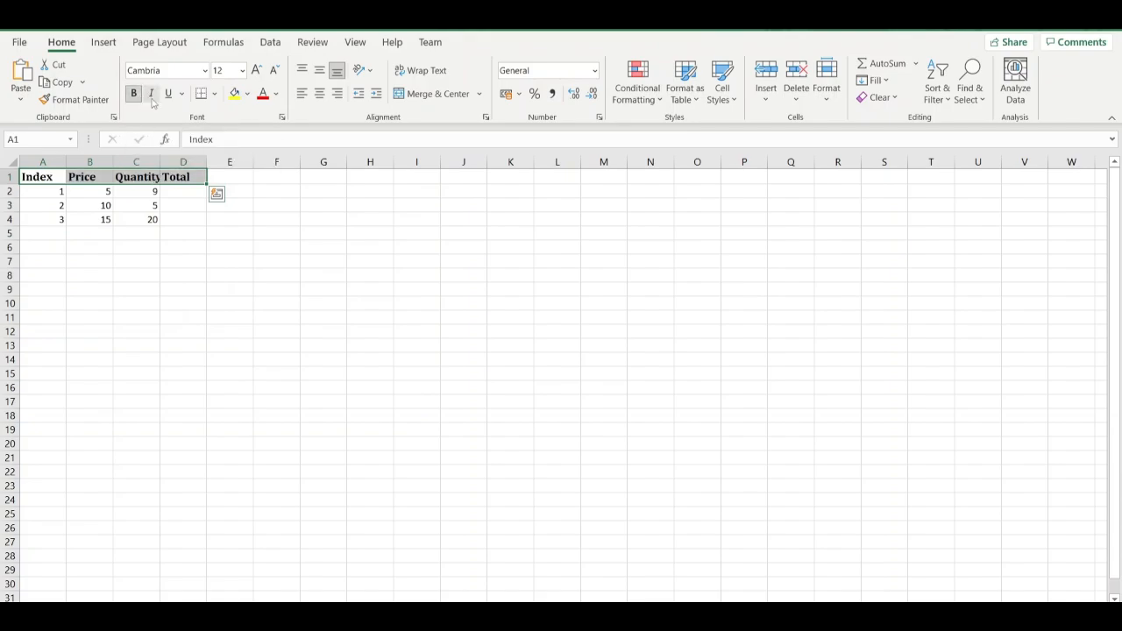
click(151, 99)
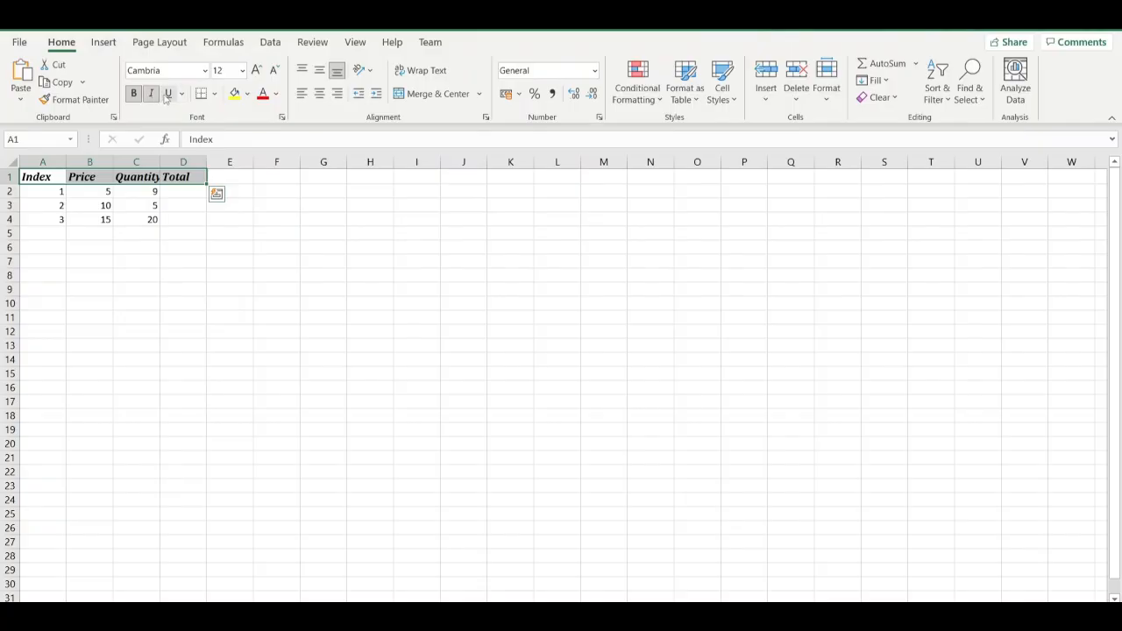
click(166, 97)
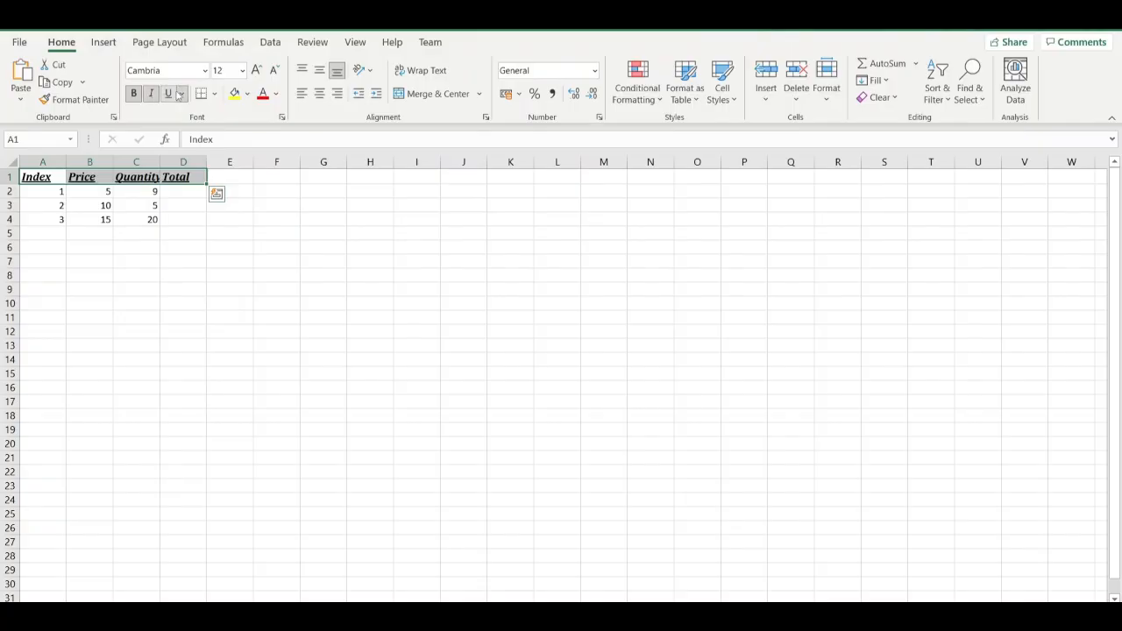
Apply Outside Borders around the column headings in A1:D1 and inspect the bordered cells.
click(217, 96)
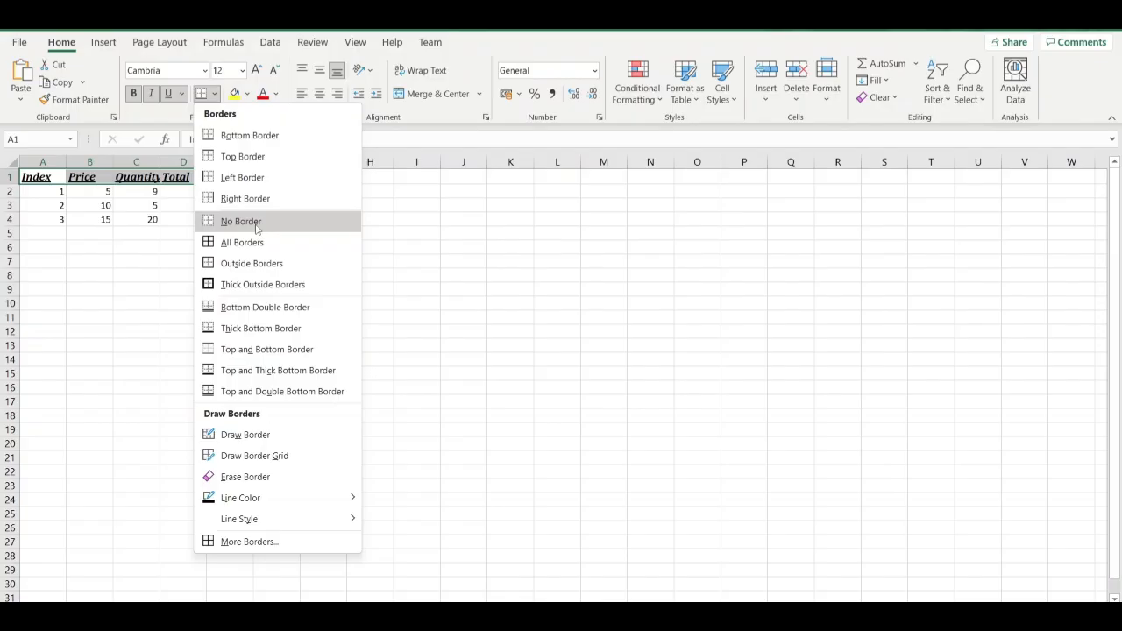
click(237, 270)
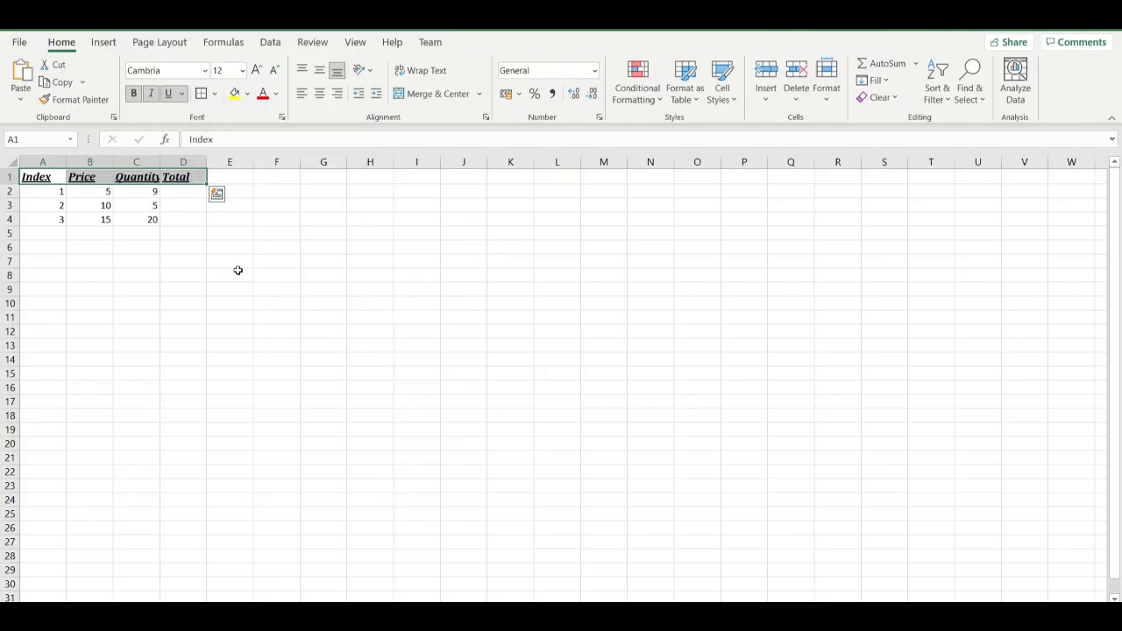
click(237, 270)
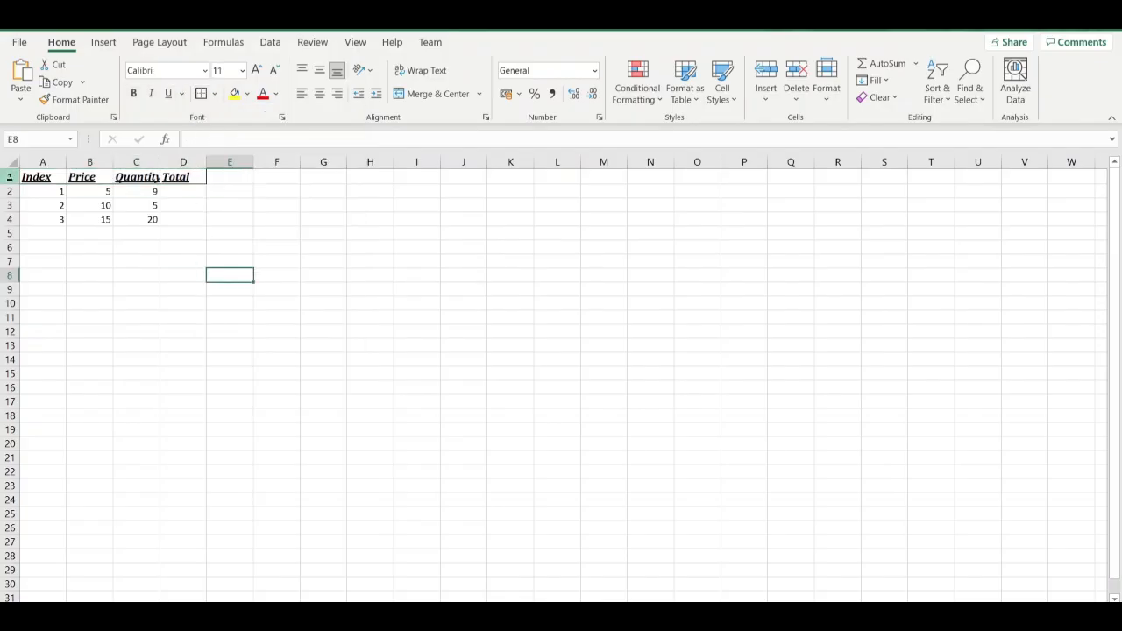
click(180, 178)
click(35, 174)
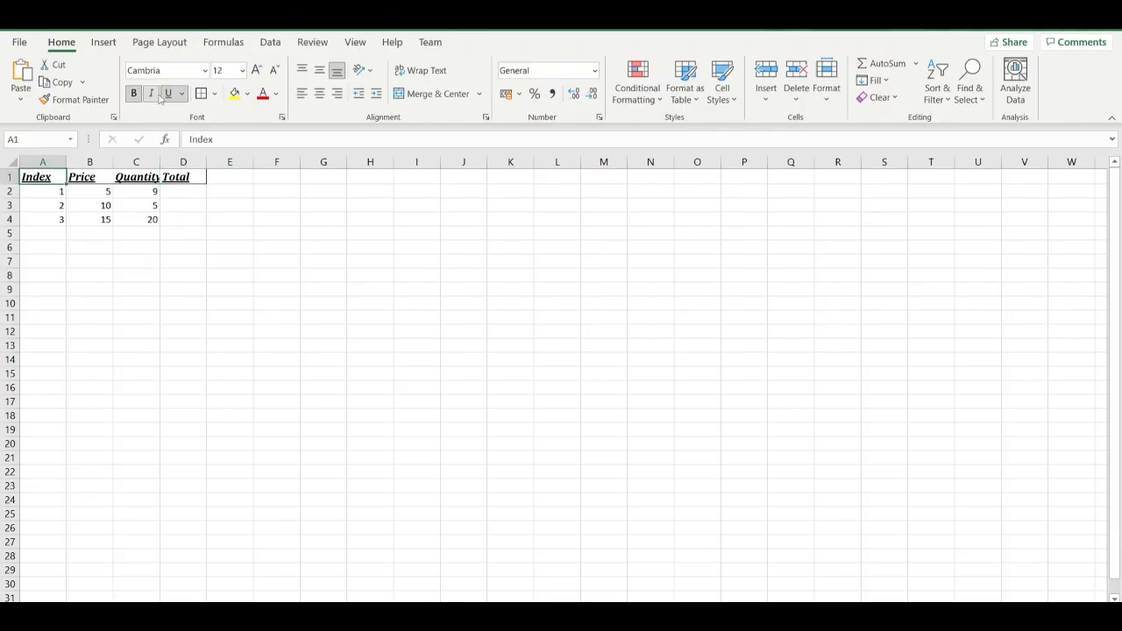
Remove the underline, italic and bold formatting from the column headings in A1:D1.
drag(55, 171, 184, 177)
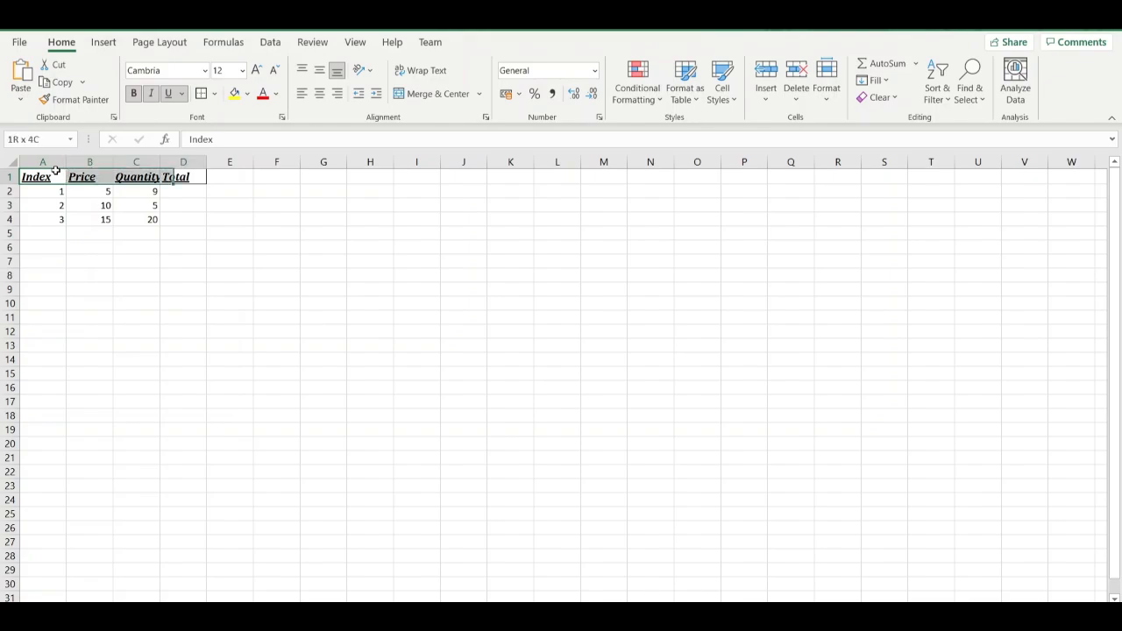
click(169, 96)
click(151, 97)
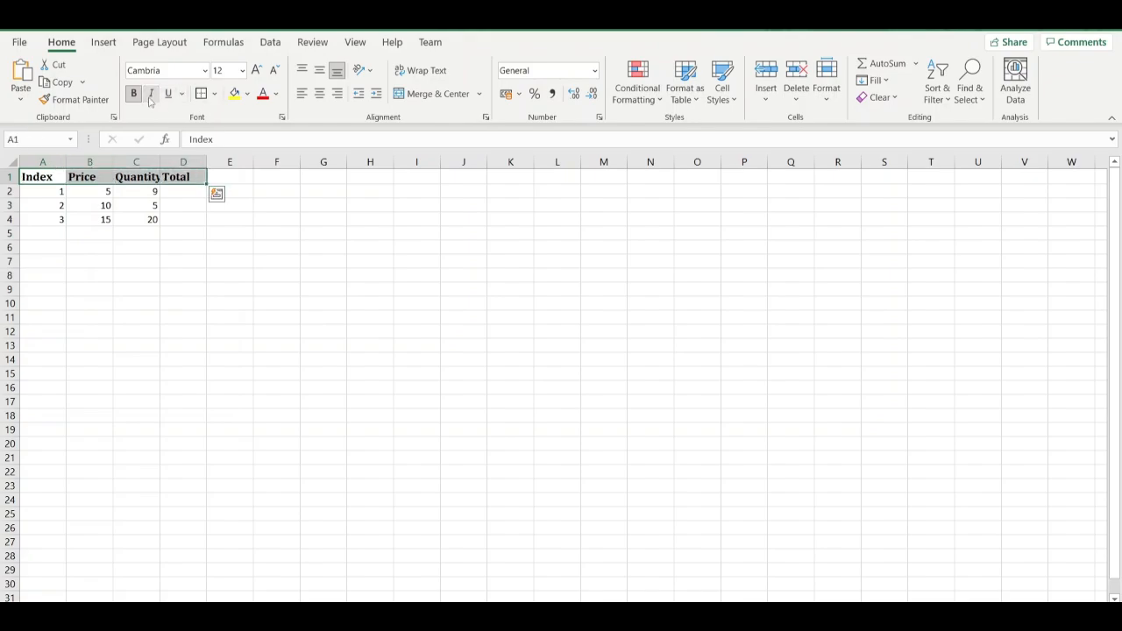
click(134, 96)
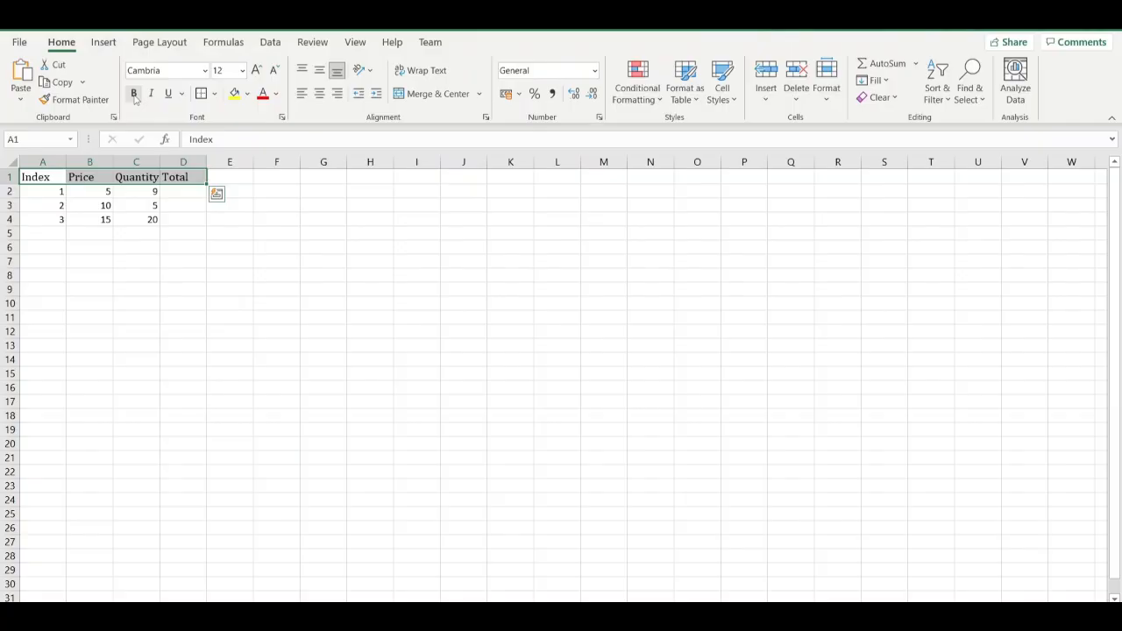
Try to change the border of the headings in A1:D1 to a medium solid line style through More Borders.
click(214, 94)
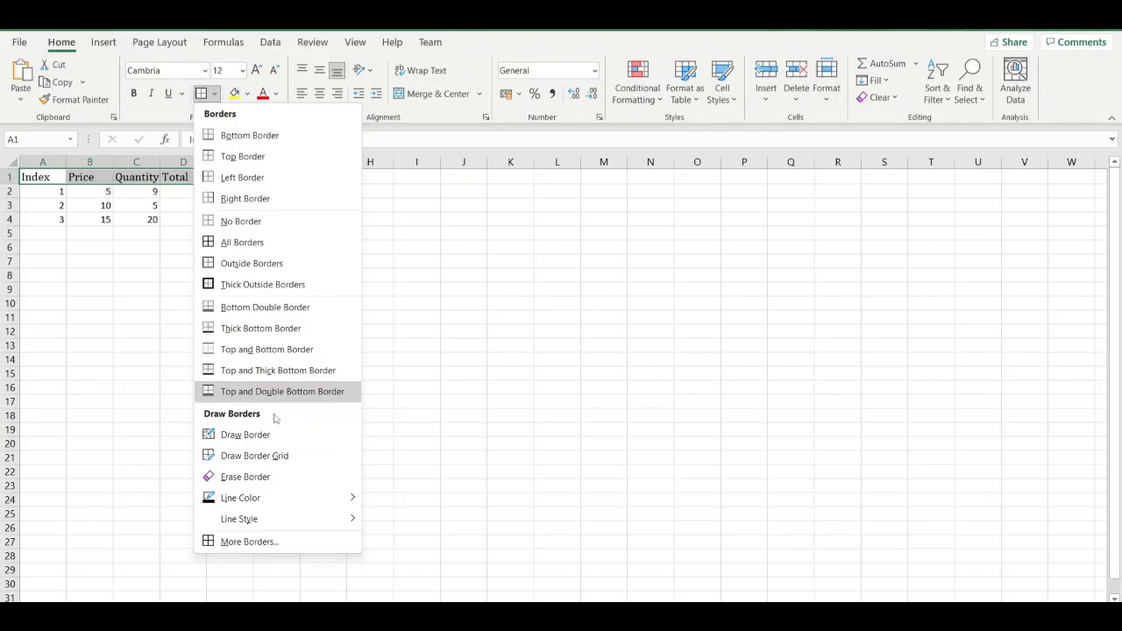
click(277, 544)
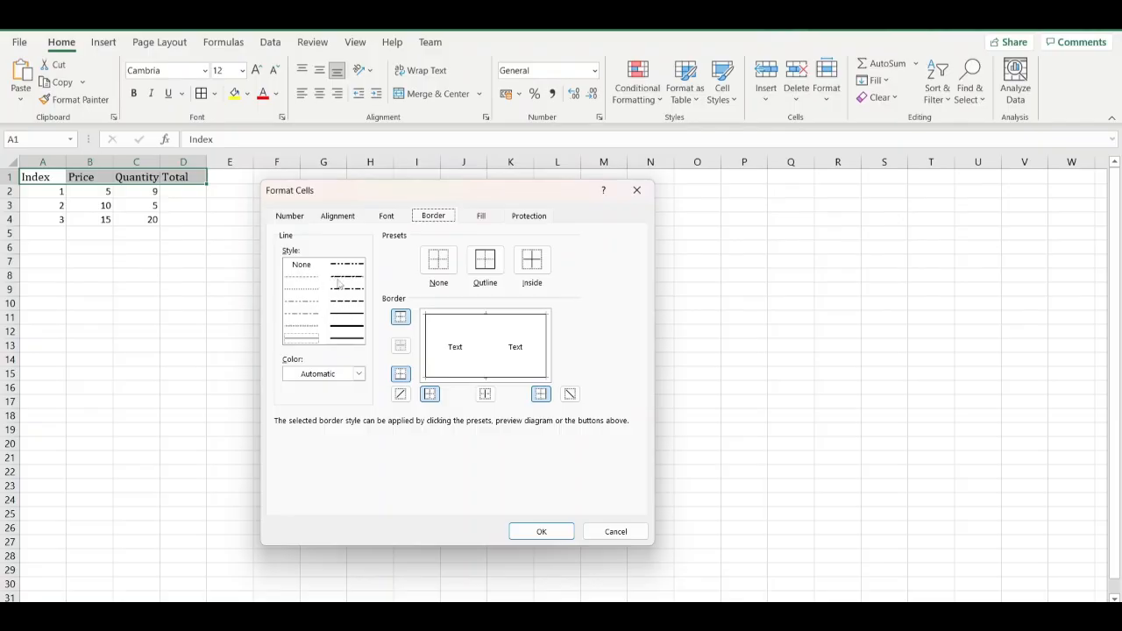
click(343, 318)
click(556, 532)
click(311, 384)
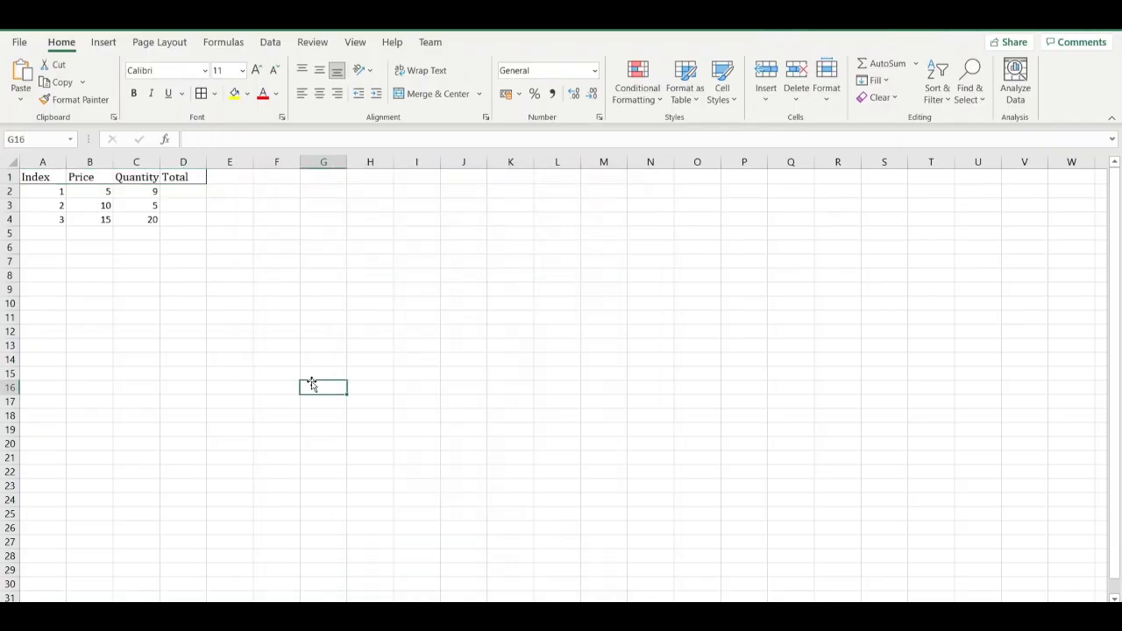
click(172, 184)
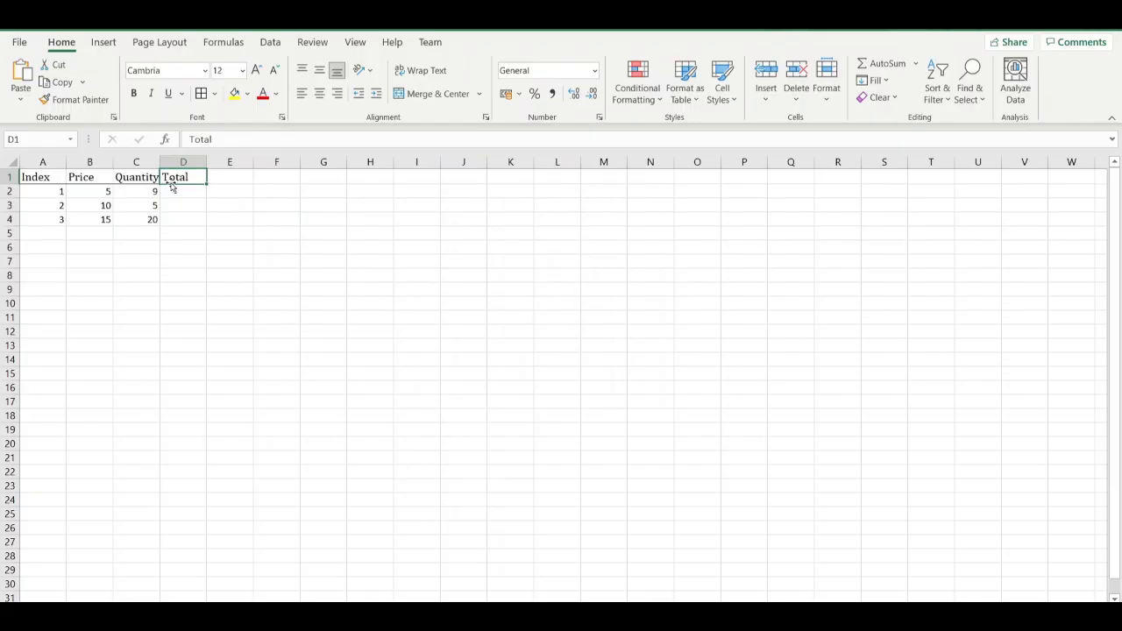
Fill the column heading cells A1:D1 with a light green theme color.
click(65, 181)
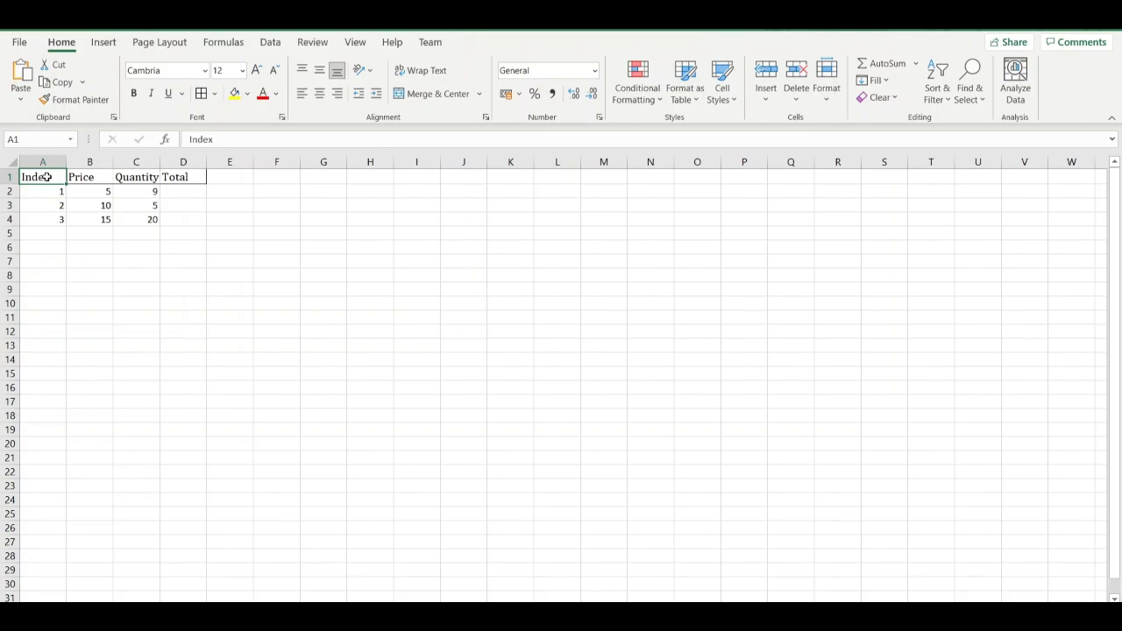
key(ctrl+shift+Right)
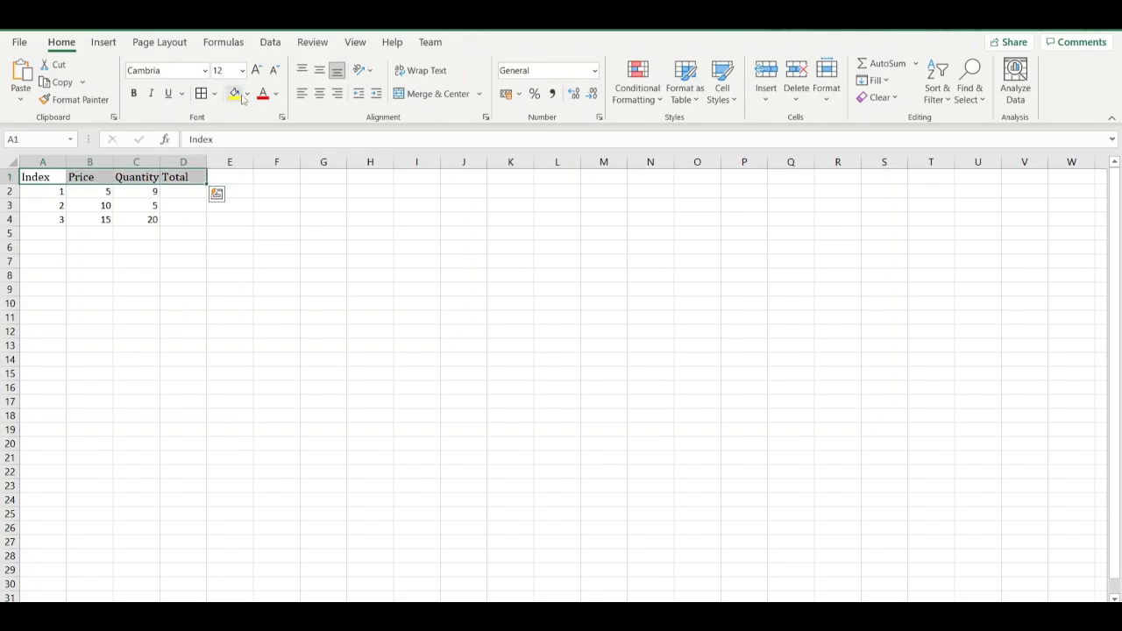
click(248, 93)
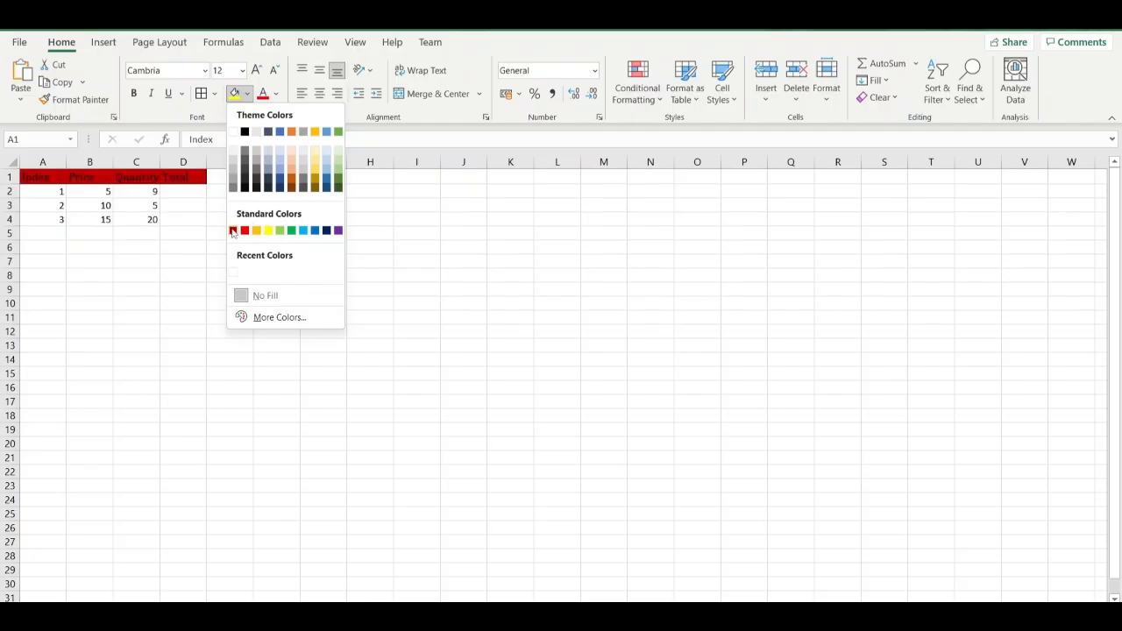
click(336, 176)
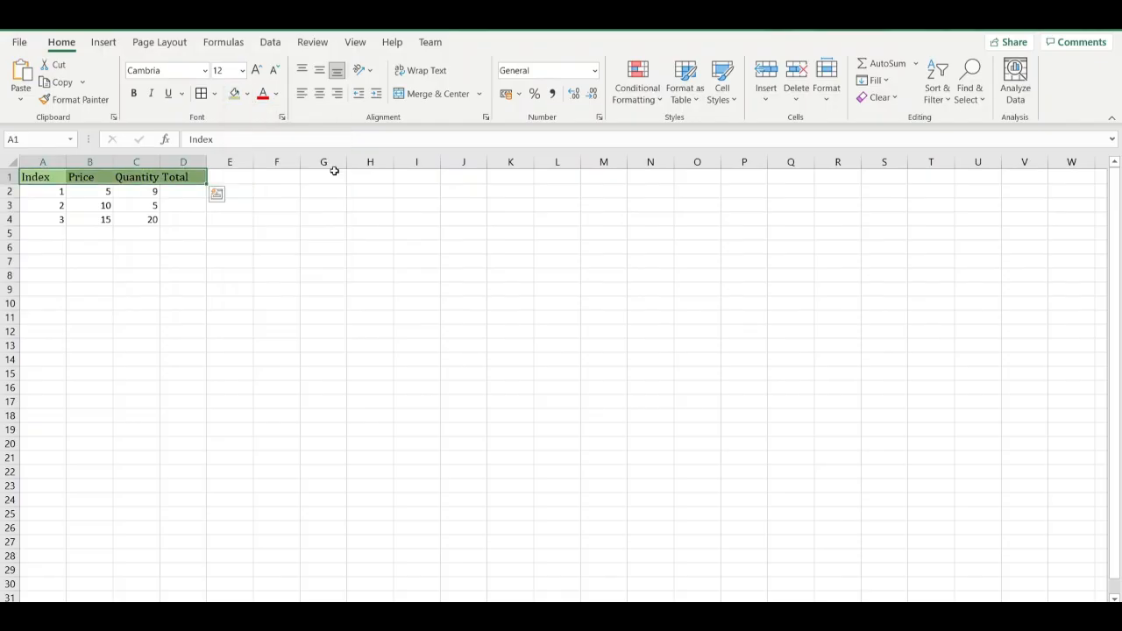
click(274, 95)
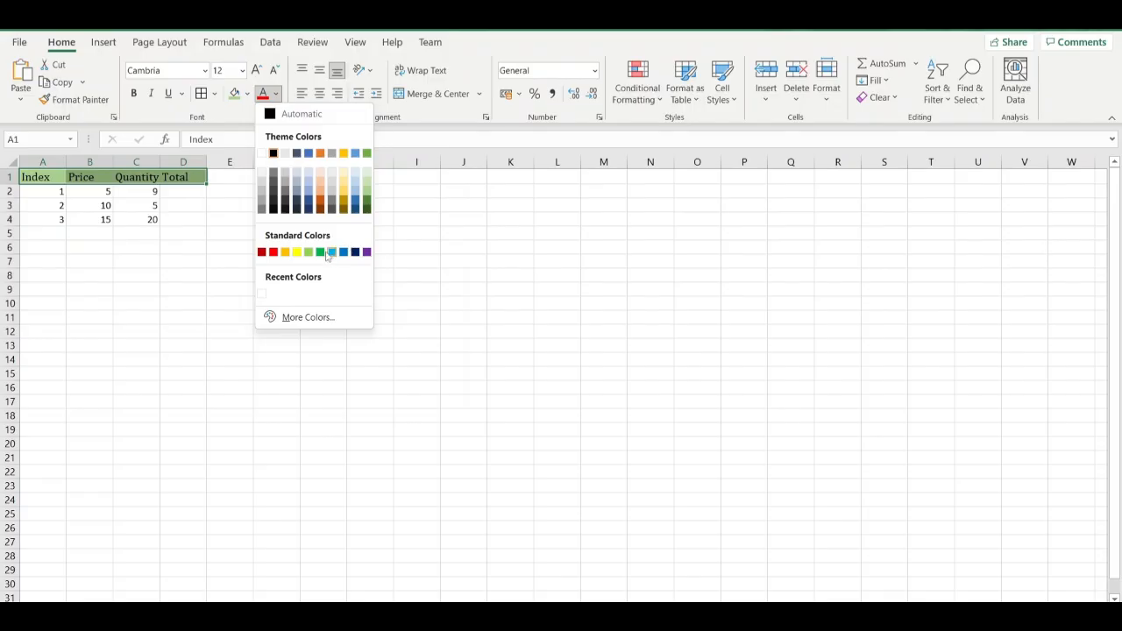
click(394, 230)
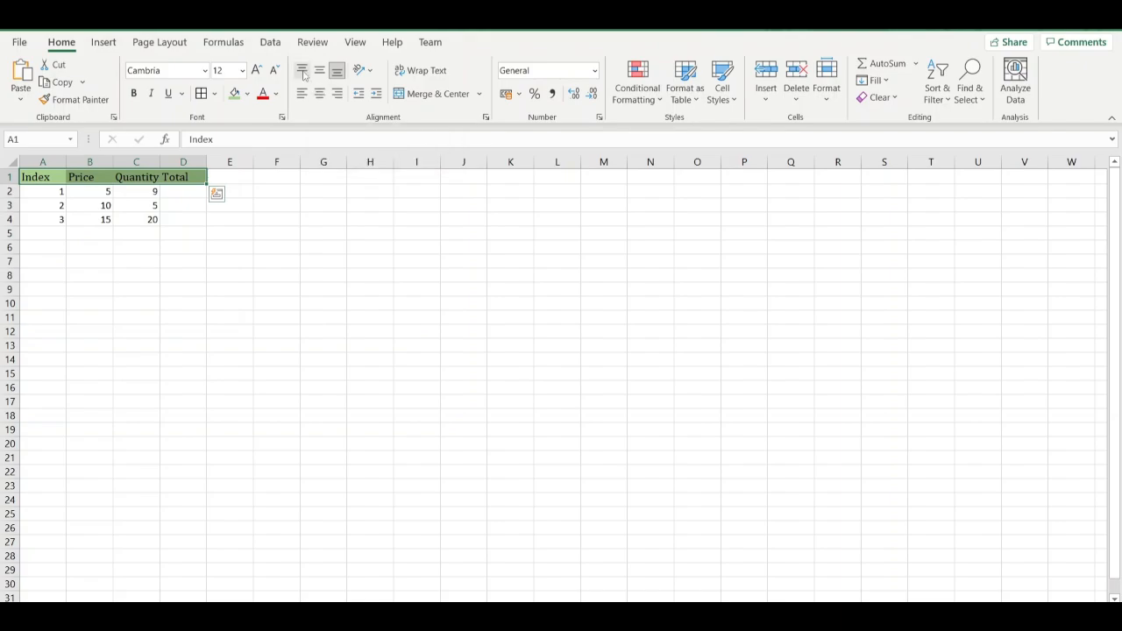
Try top and middle vertical alignment on the headings in A1:D1 and return them to bottom alignment.
click(303, 73)
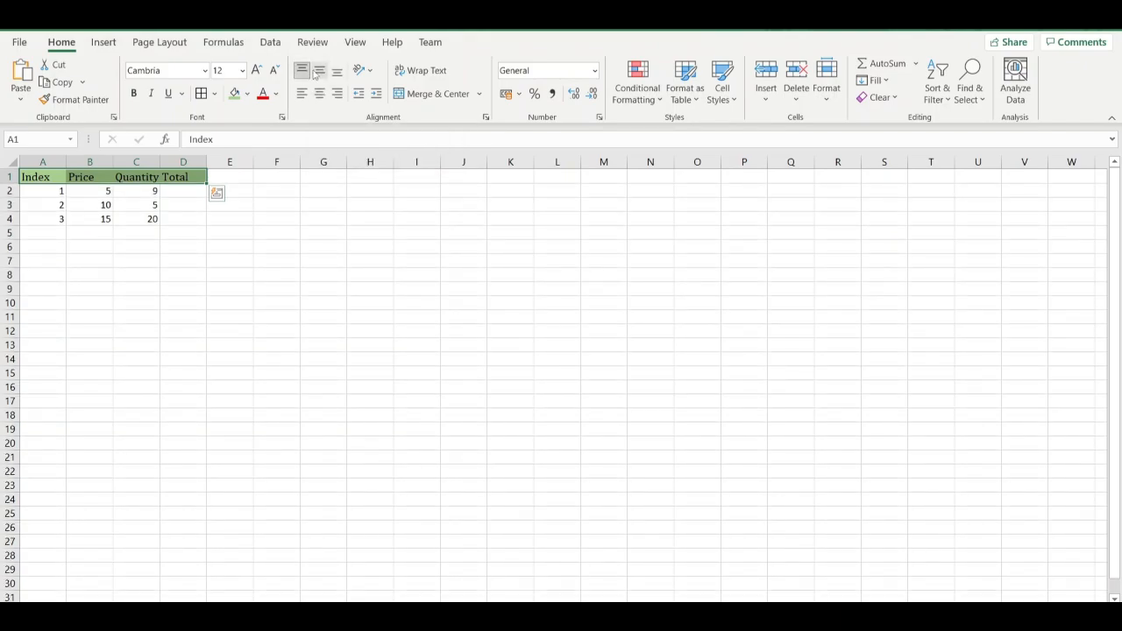
click(319, 73)
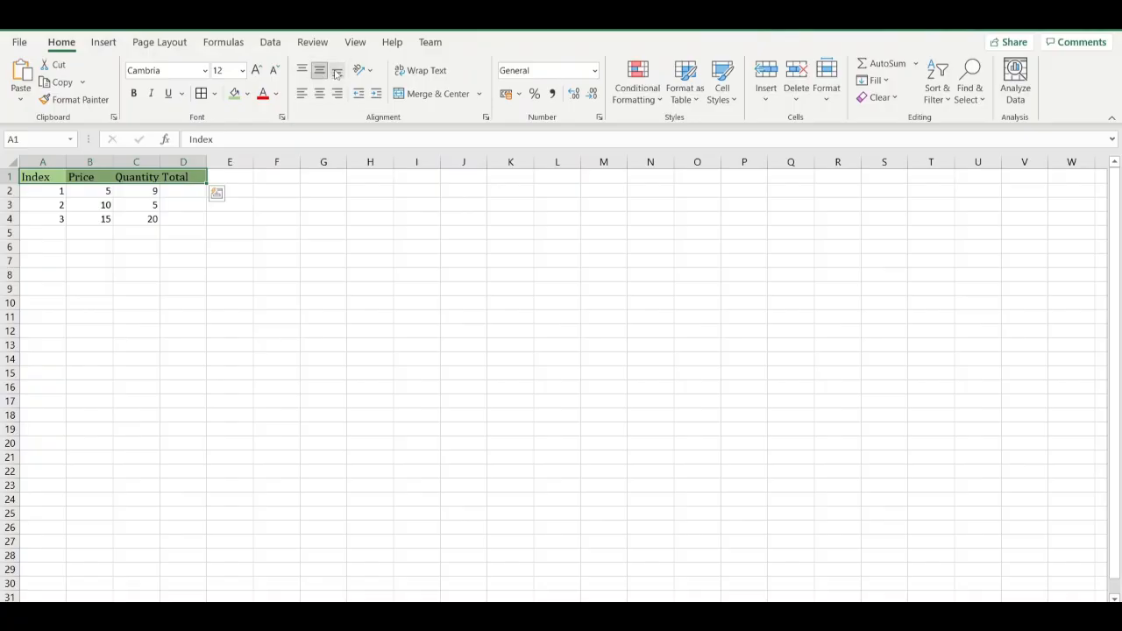
click(337, 74)
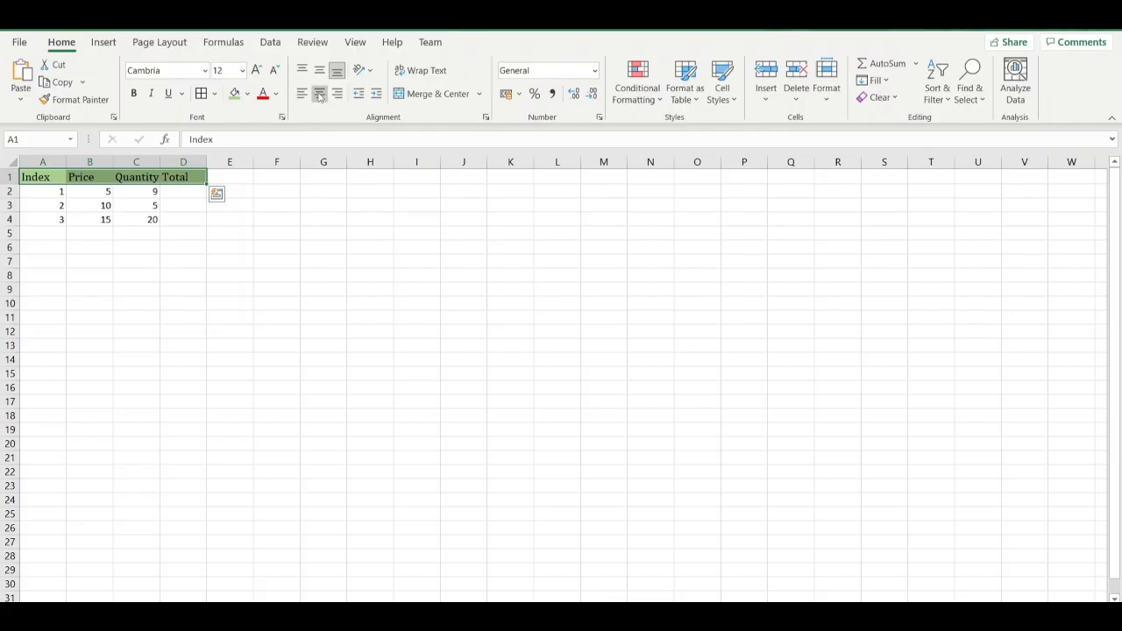
Compare left and right alignment for the headings in A1:D1 and keep them horizontally centered.
click(319, 95)
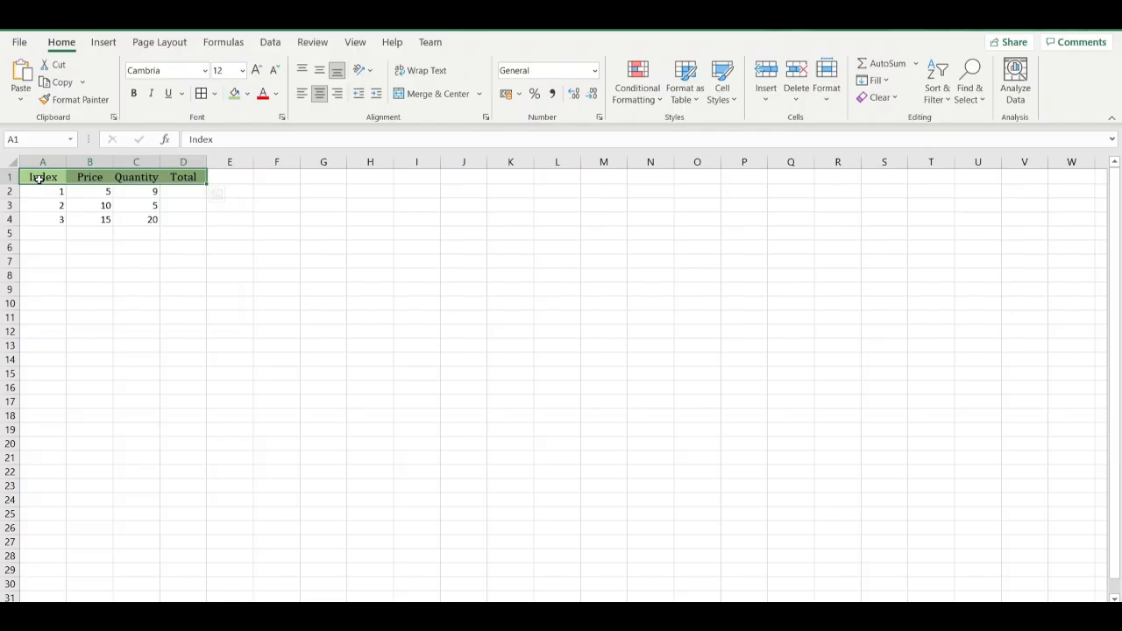
click(299, 95)
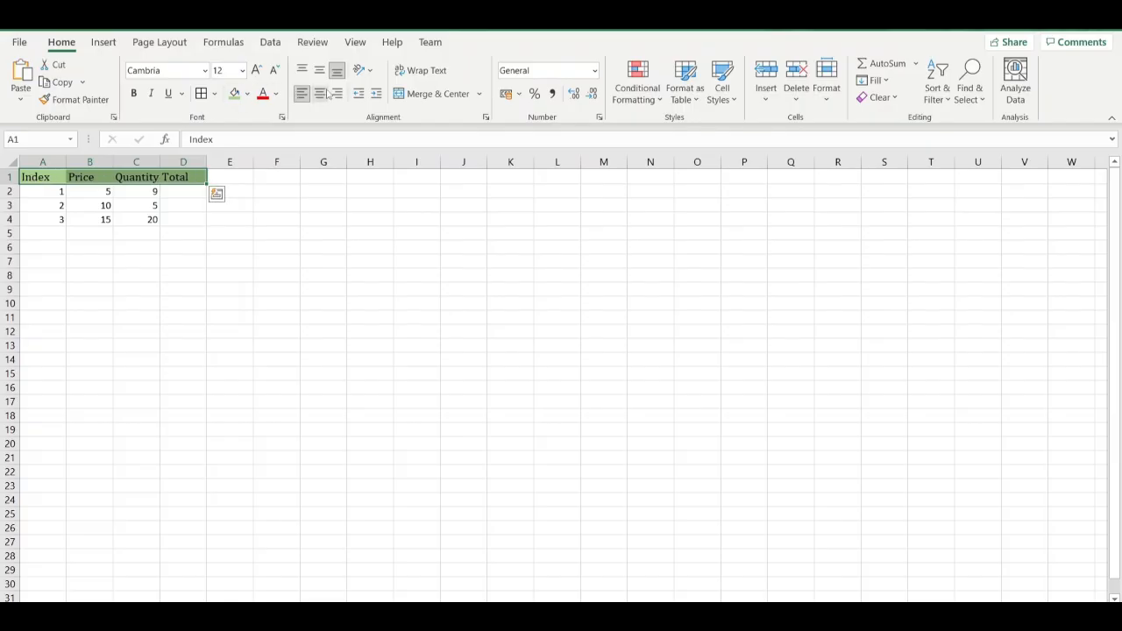
click(322, 94)
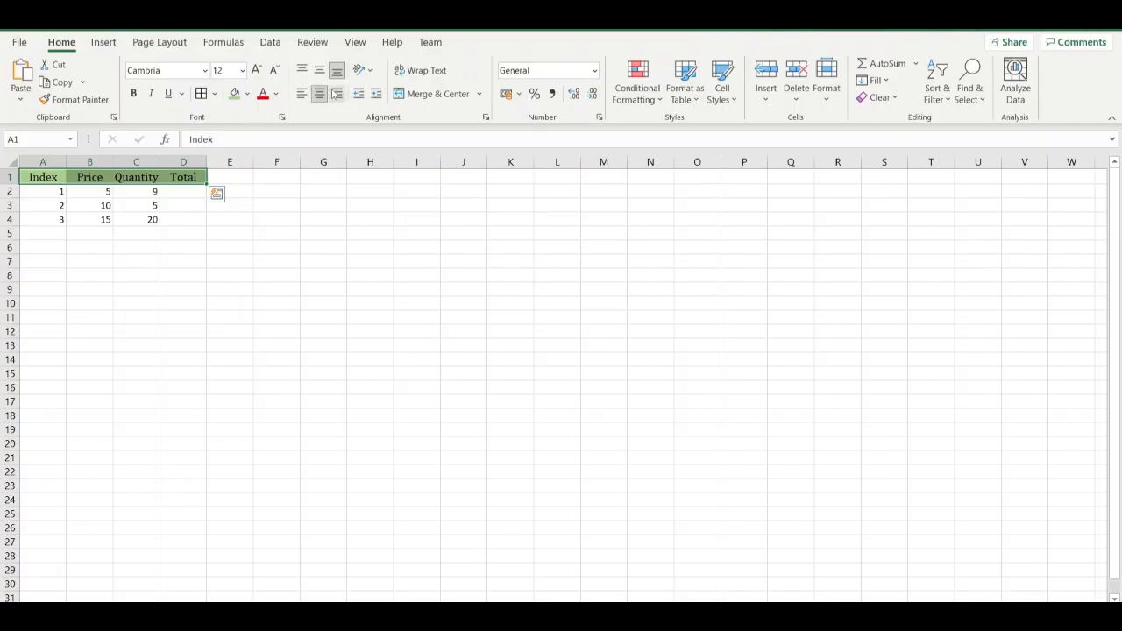
click(337, 94)
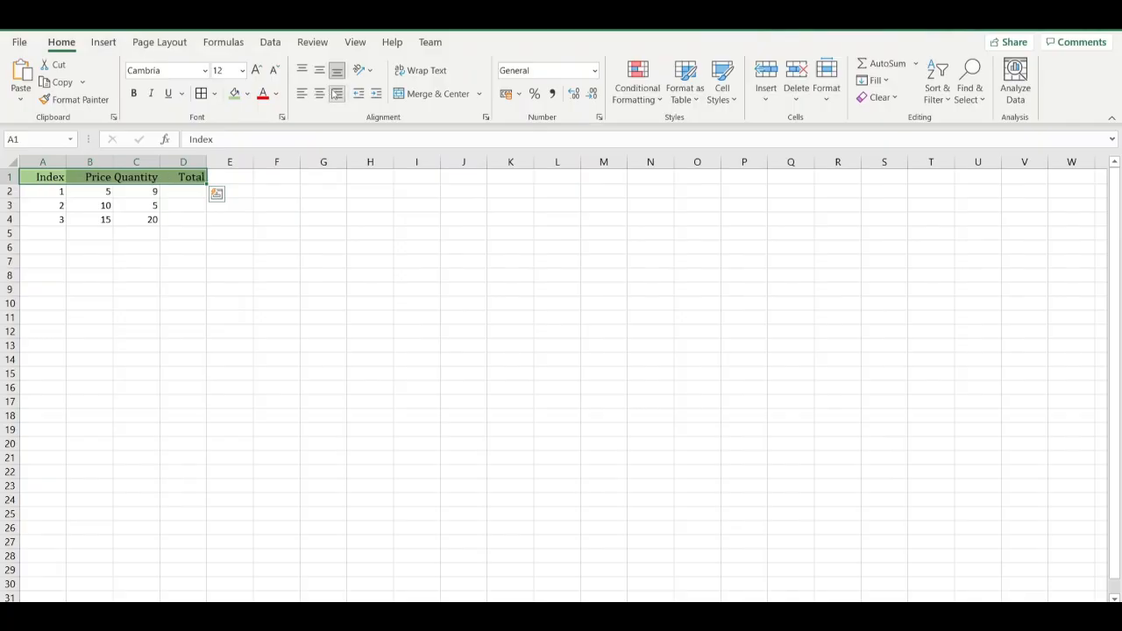
click(319, 93)
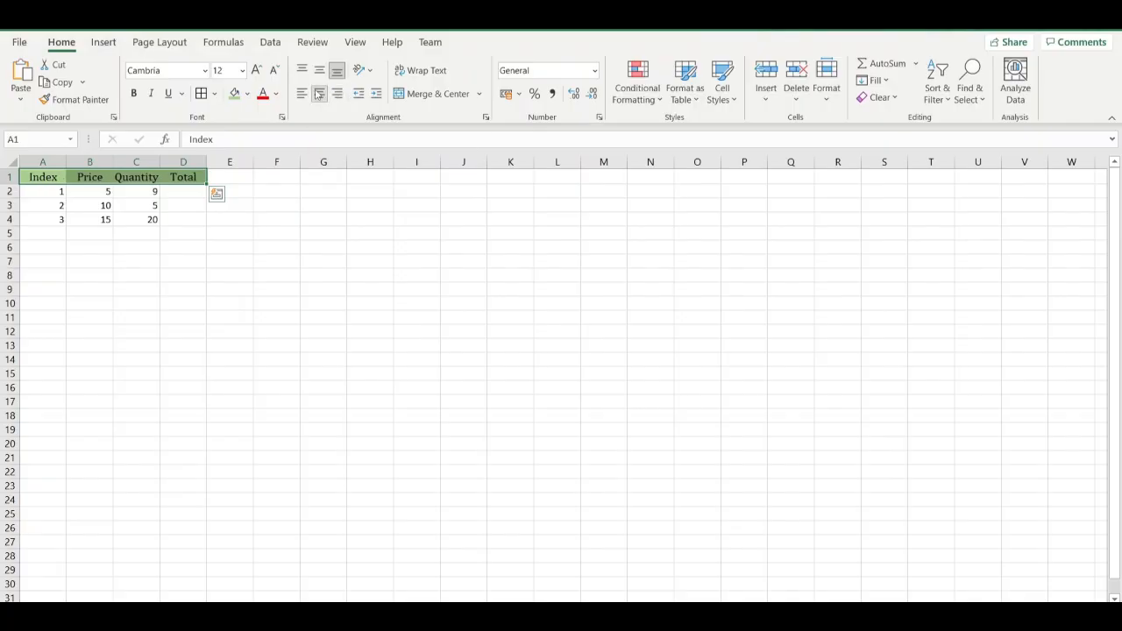
Try the Angle Counterclockwise and Angle Clockwise orientations on the headings in A1:D1, and set them to Vertical Text.
click(372, 72)
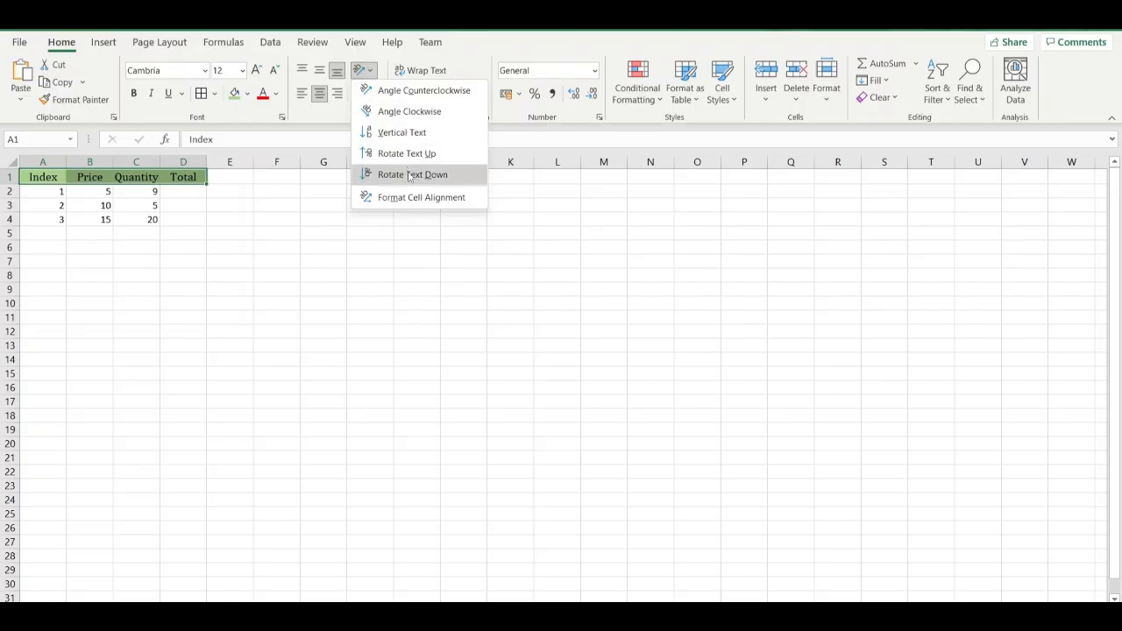
click(408, 91)
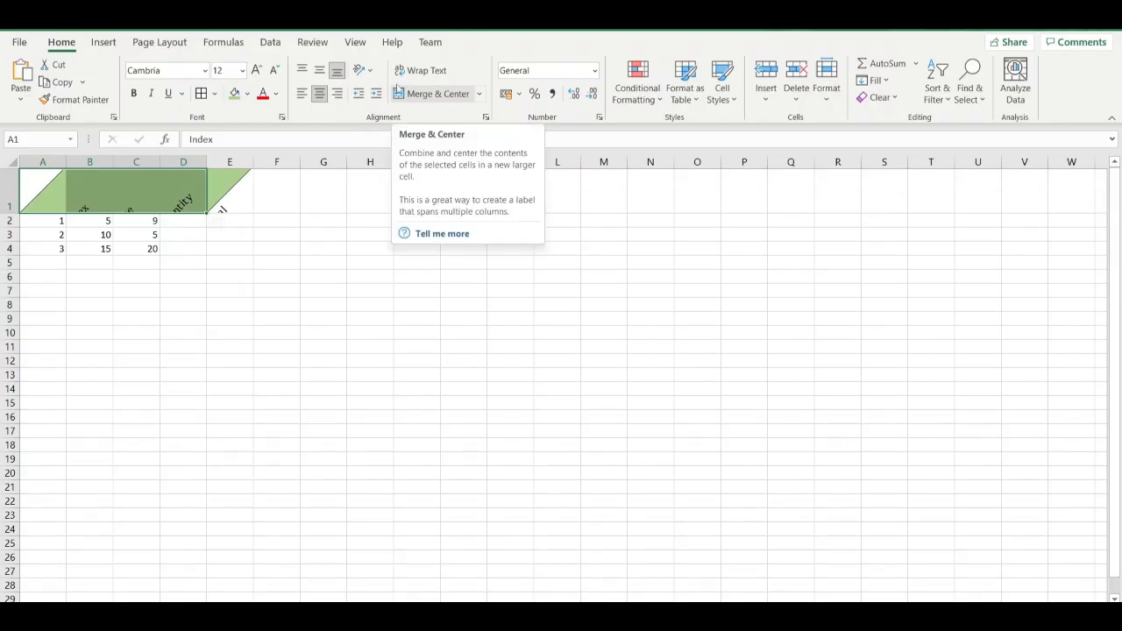
click(365, 71)
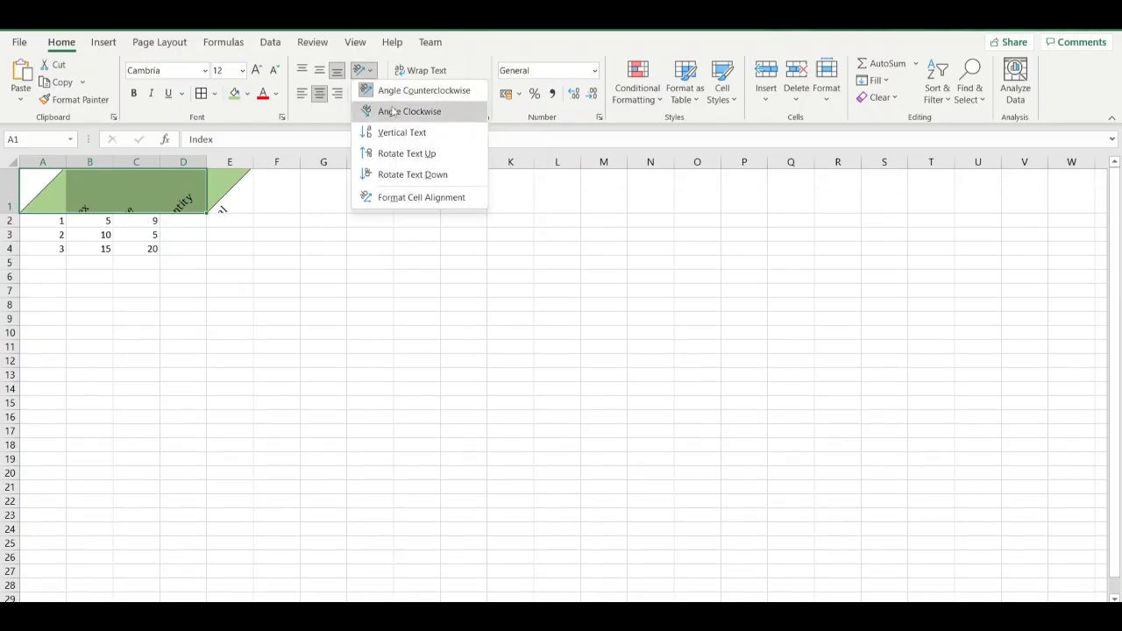
click(391, 111)
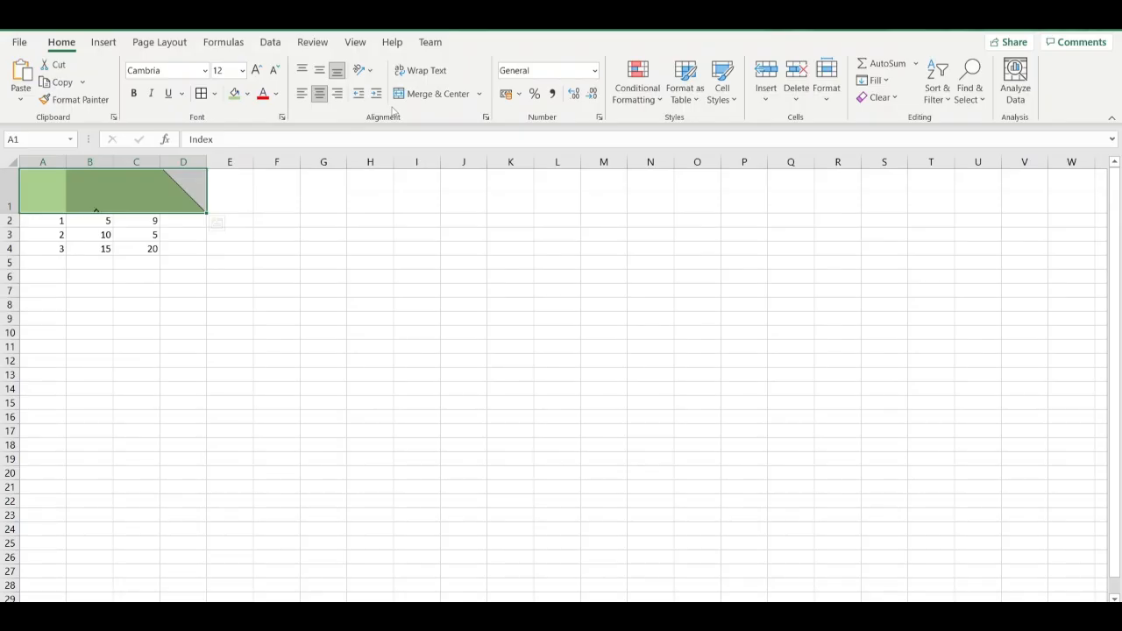
click(370, 72)
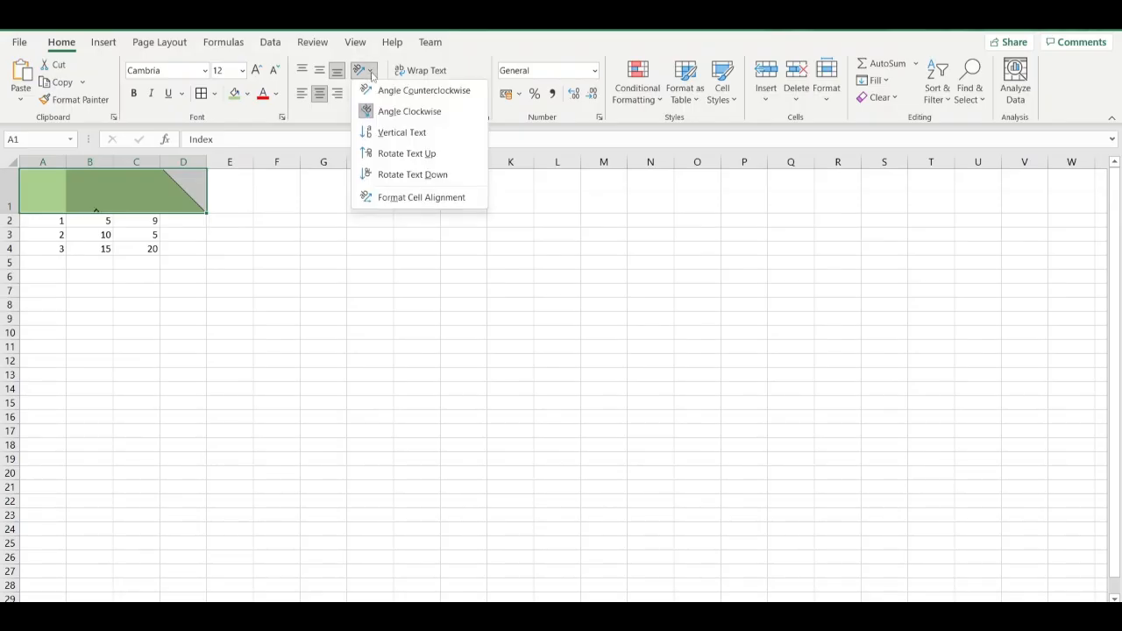
click(390, 132)
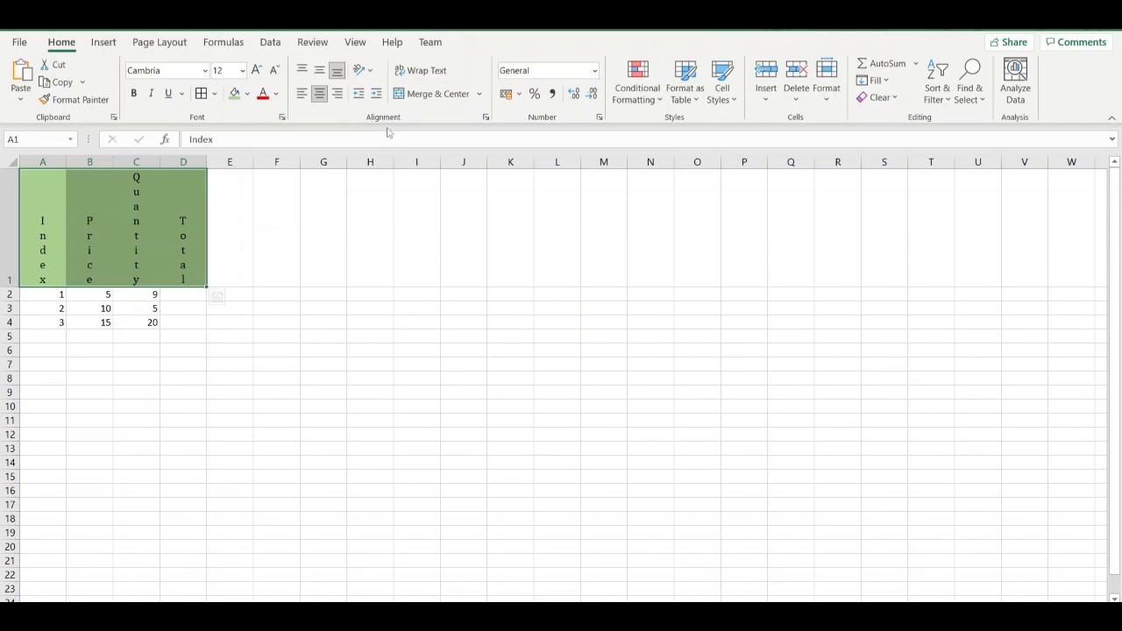
Try the Rotate Text Up and Rotate Text Down orientations on the headings in A1:D1, and return them to horizontal text.
click(372, 71)
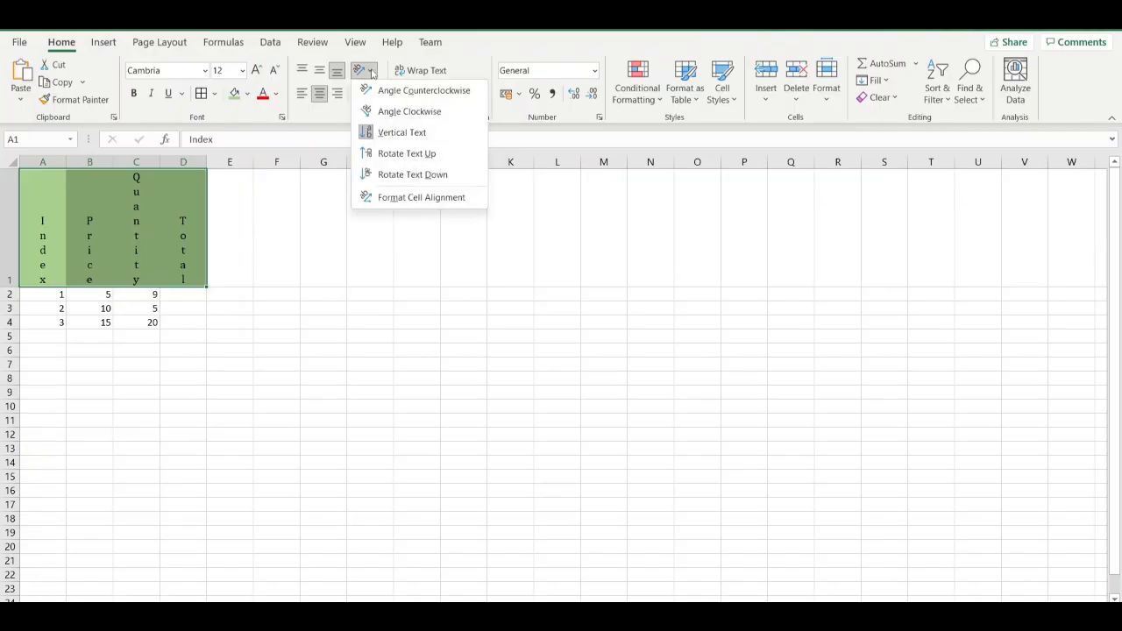
click(397, 158)
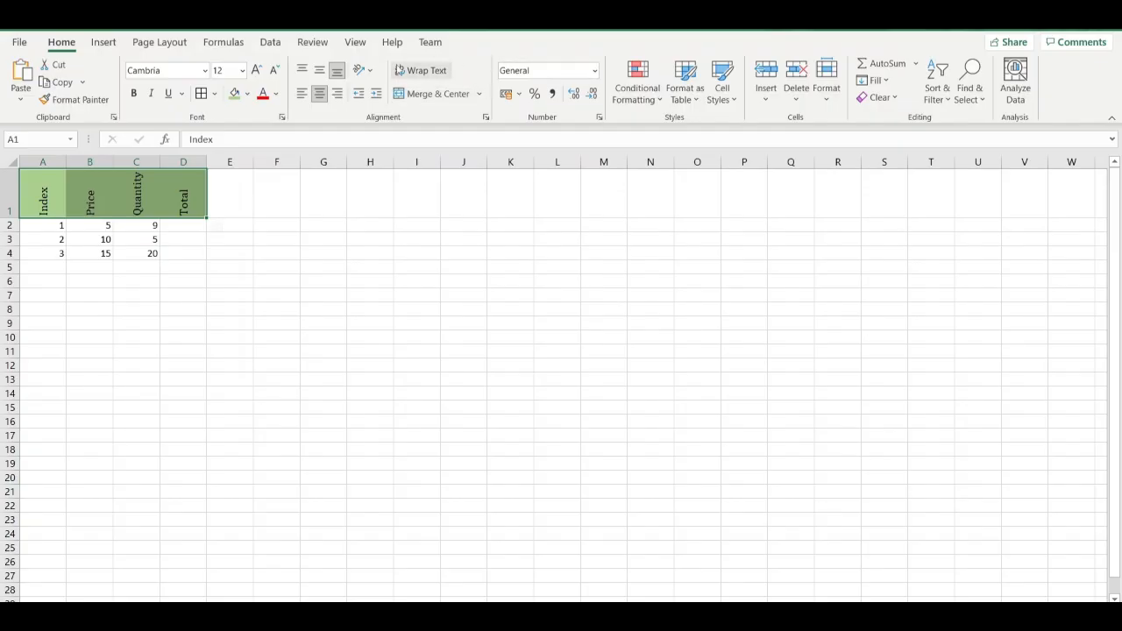
click(371, 71)
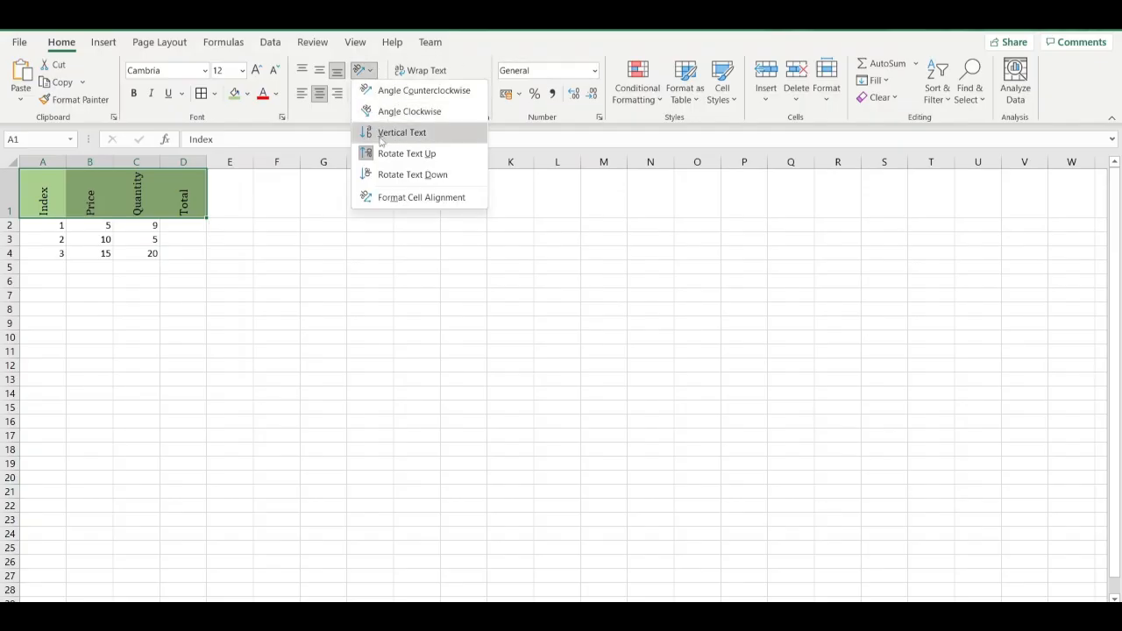
click(382, 175)
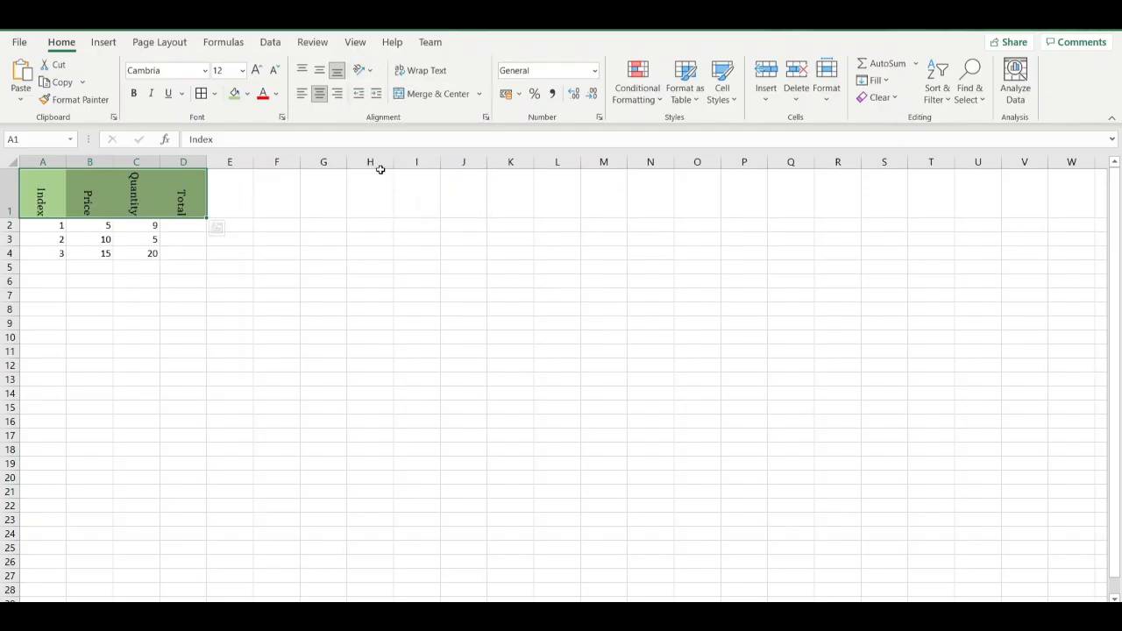
click(371, 72)
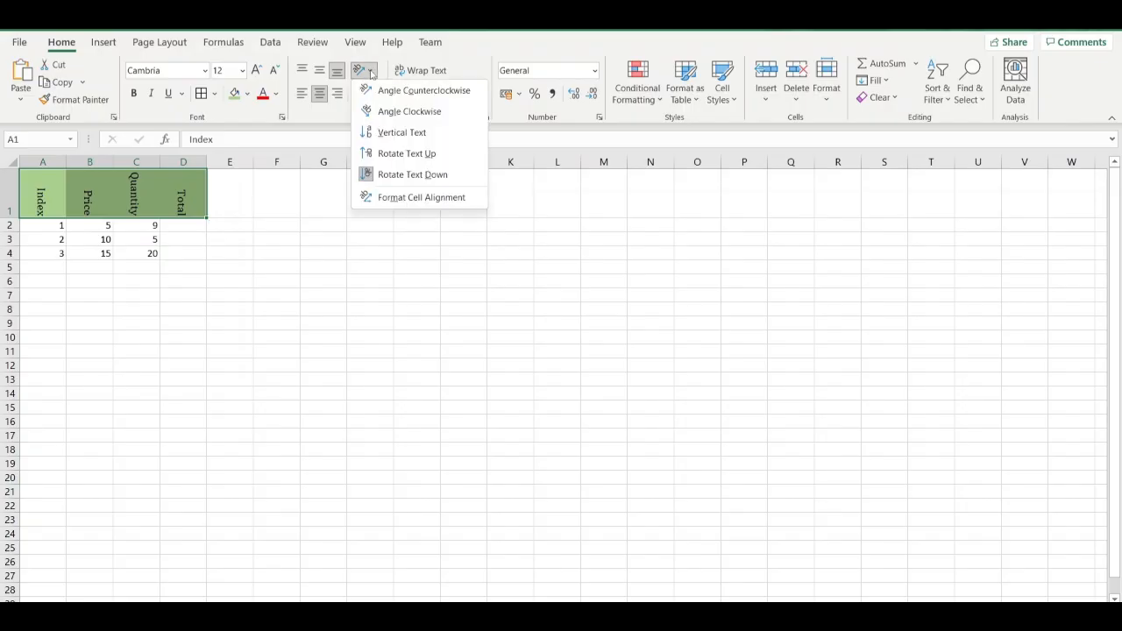
click(388, 175)
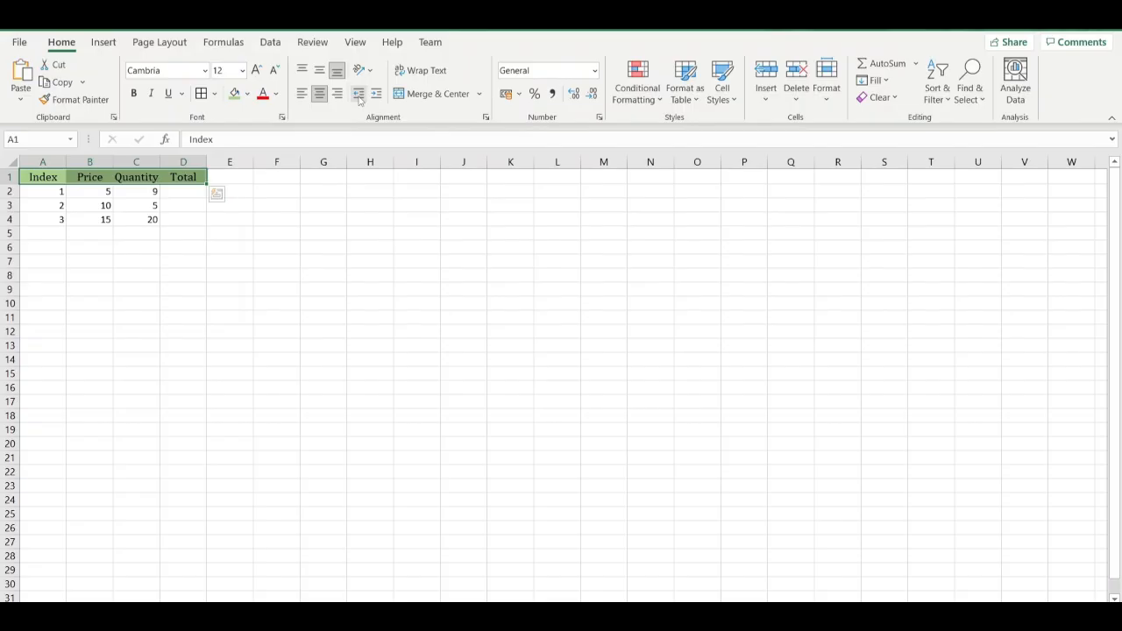
Increase the indent of the headings in A1:D1 and decrease it back to the left cell border.
click(377, 97)
click(377, 97)
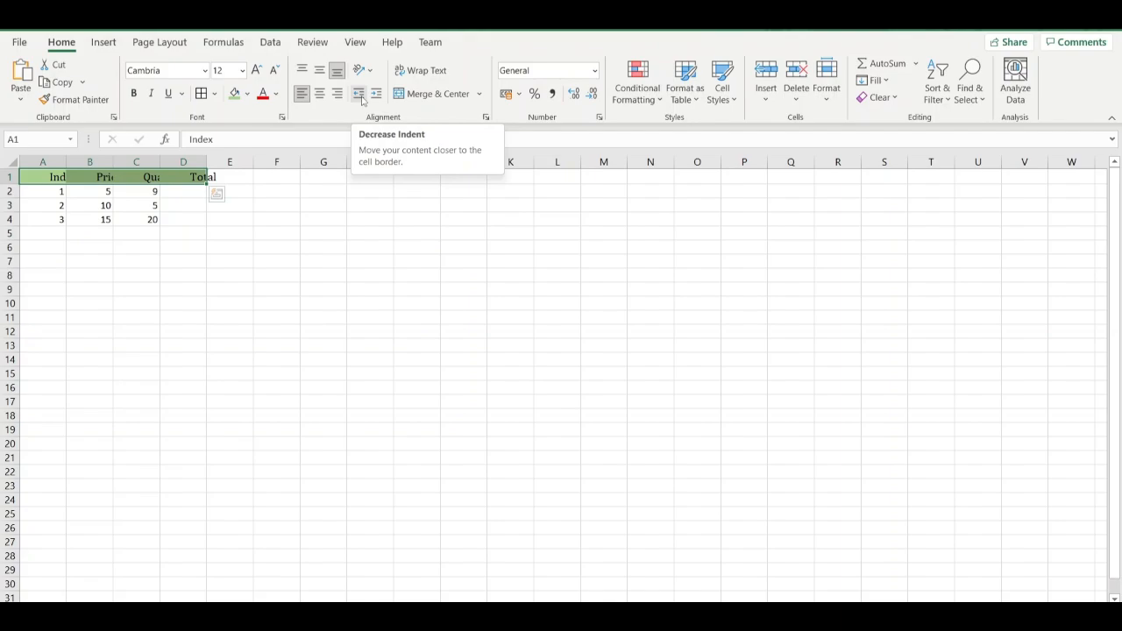
click(359, 93)
click(359, 94)
click(359, 94)
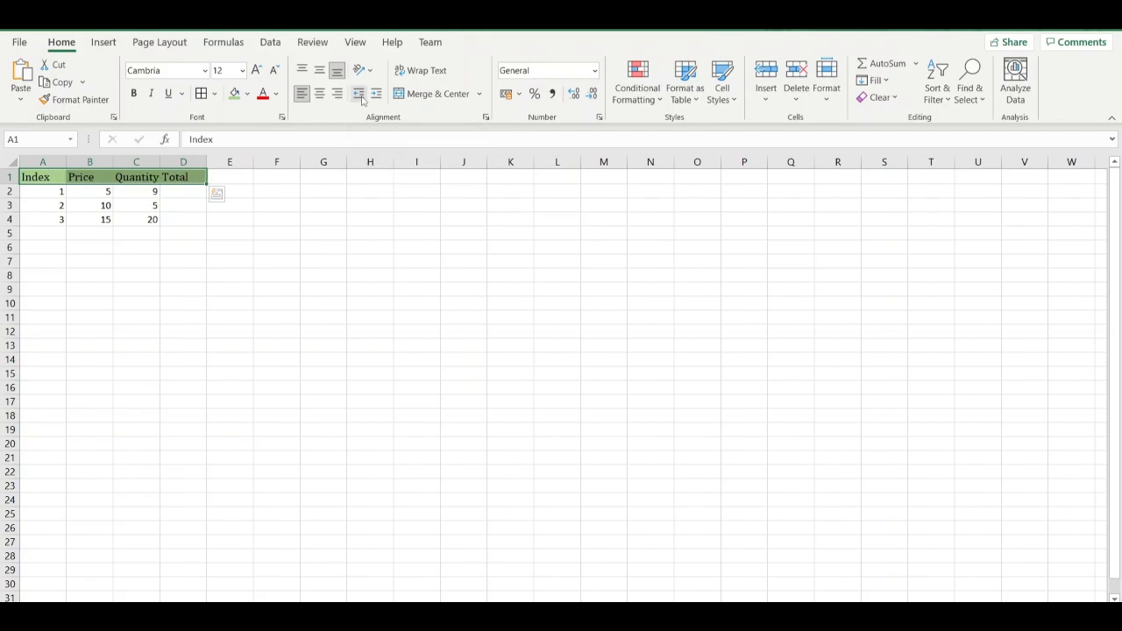
click(361, 98)
Indent the headings in A1:D1 far beyond their cells, and remove all of that indentation again.
click(376, 102)
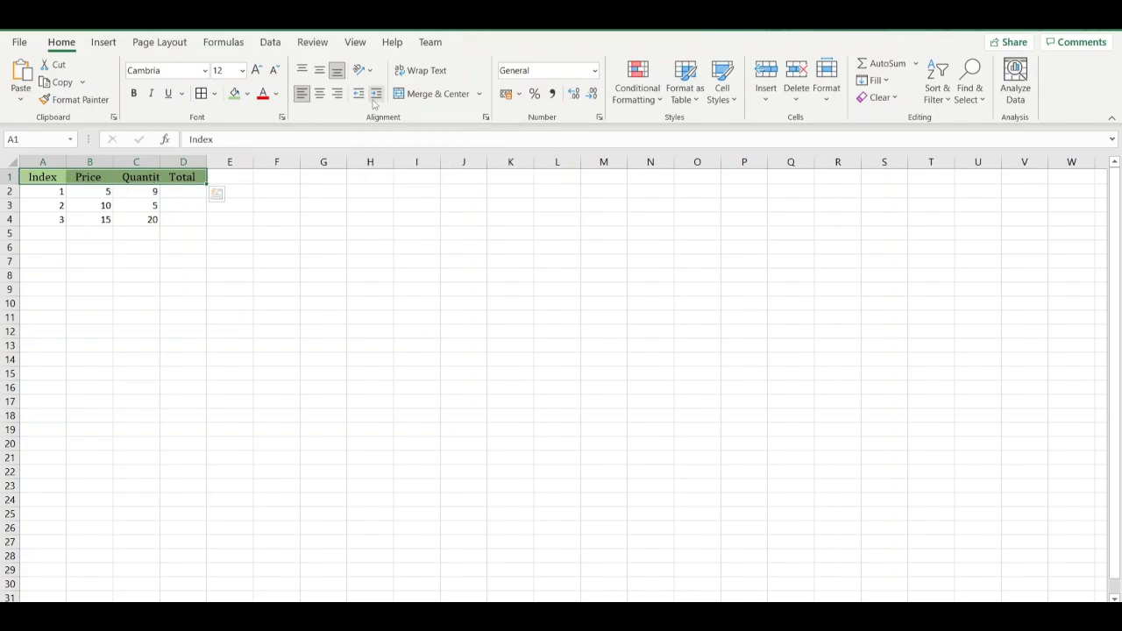
click(376, 102)
click(376, 102)
click(376, 102)
click(376, 102)
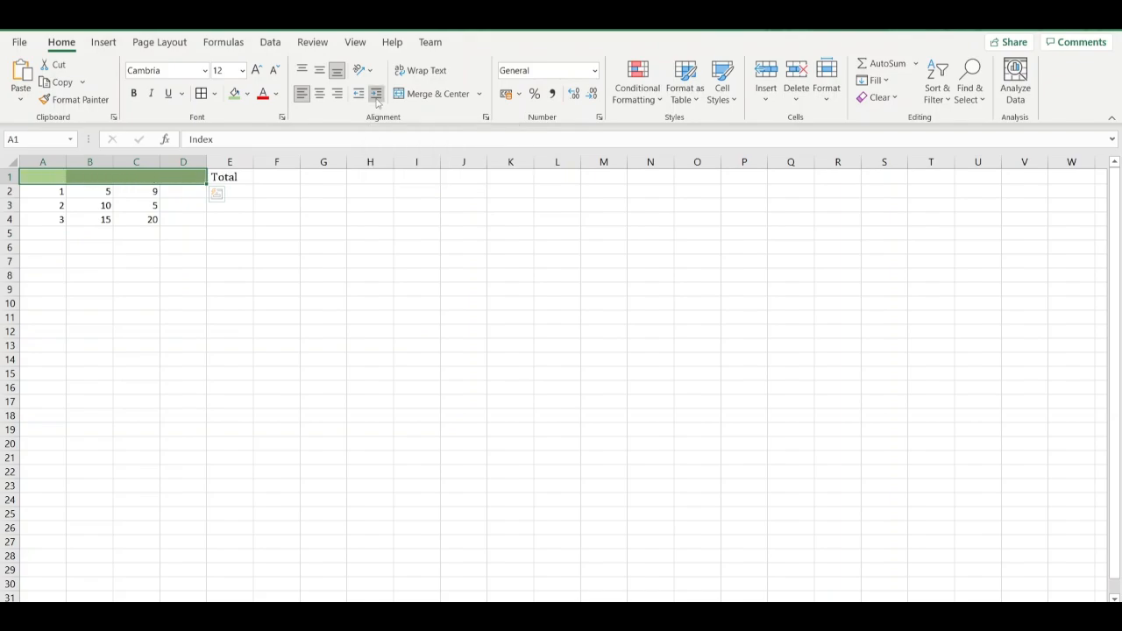
click(376, 103)
click(376, 102)
click(363, 99)
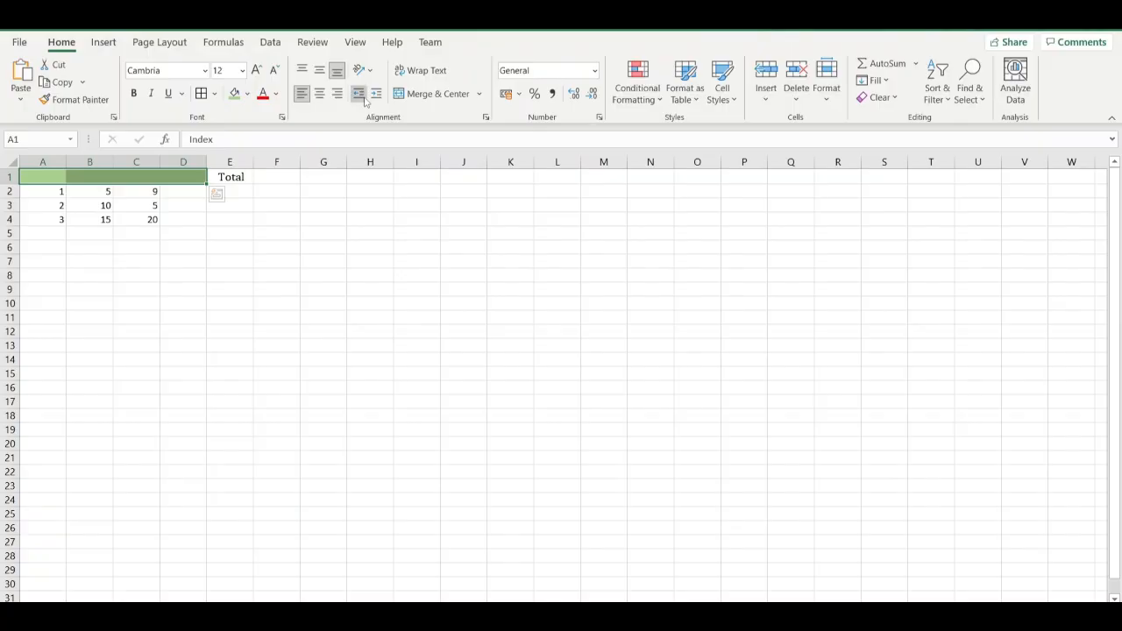
click(364, 99)
click(364, 99)
click(364, 99)
click(364, 99)
click(364, 99)
click(363, 99)
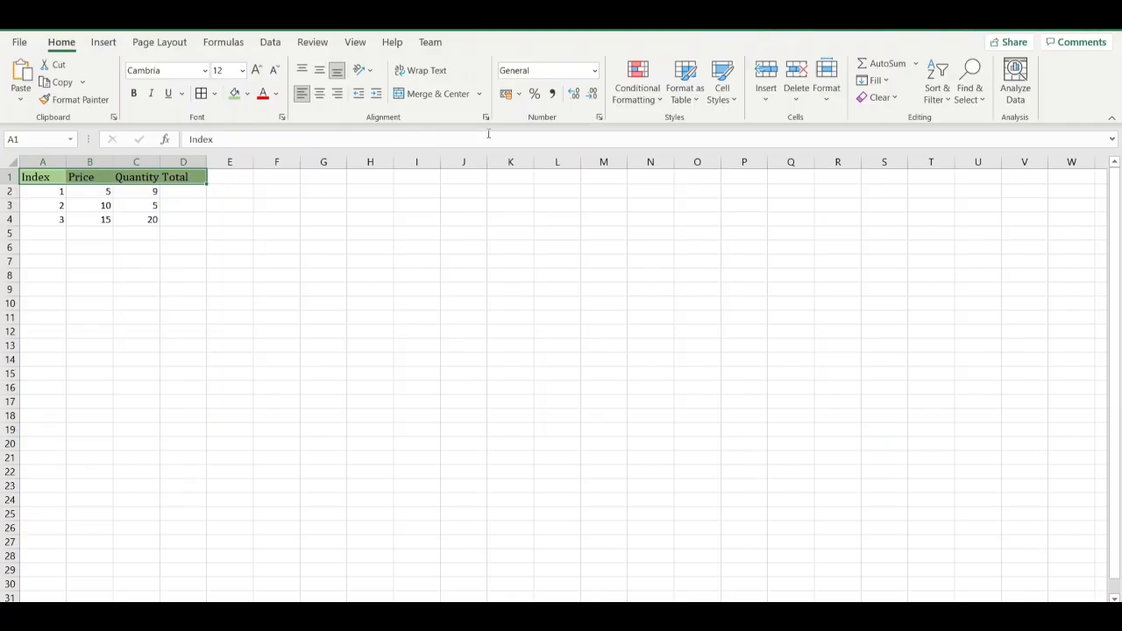
Try Wrap Text on the headings in A1:D1 and turn it off again.
click(440, 76)
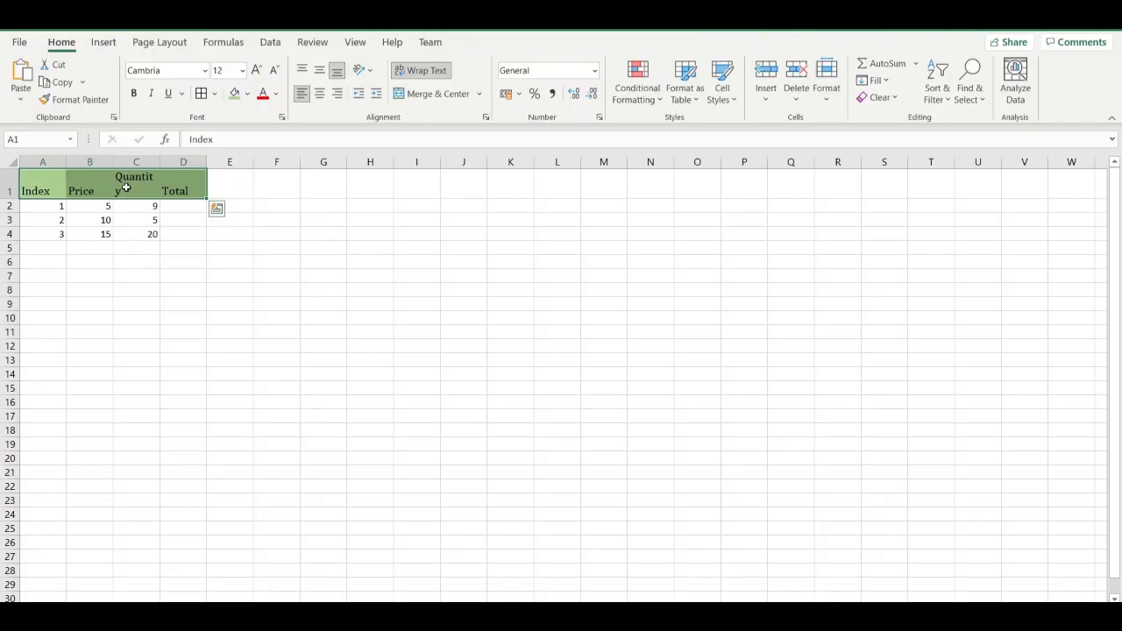
click(415, 73)
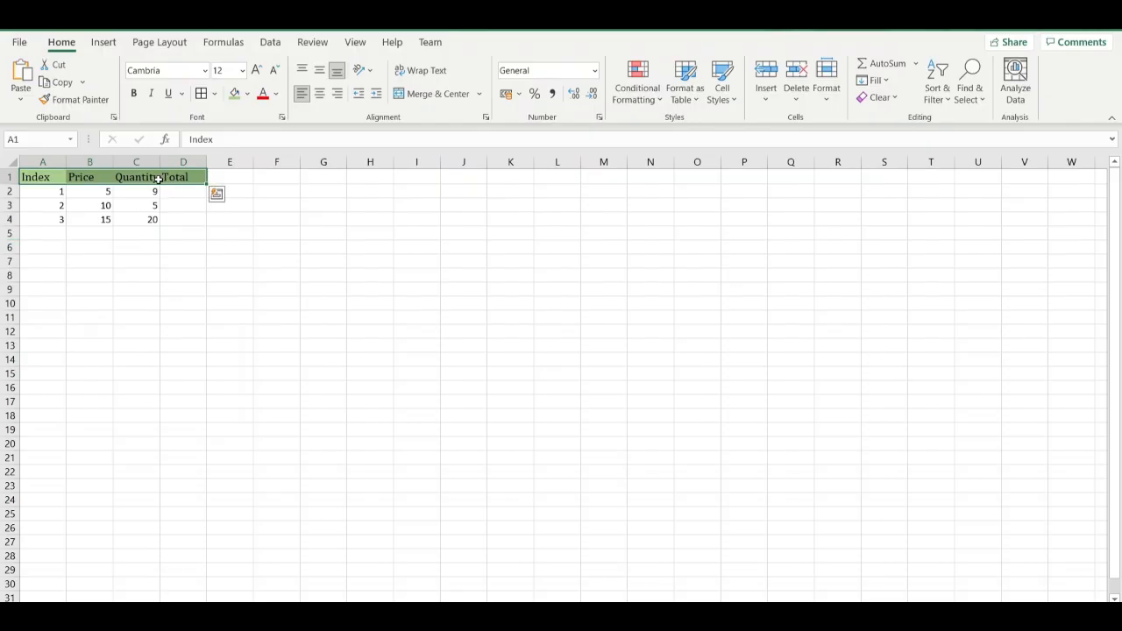
click(443, 70)
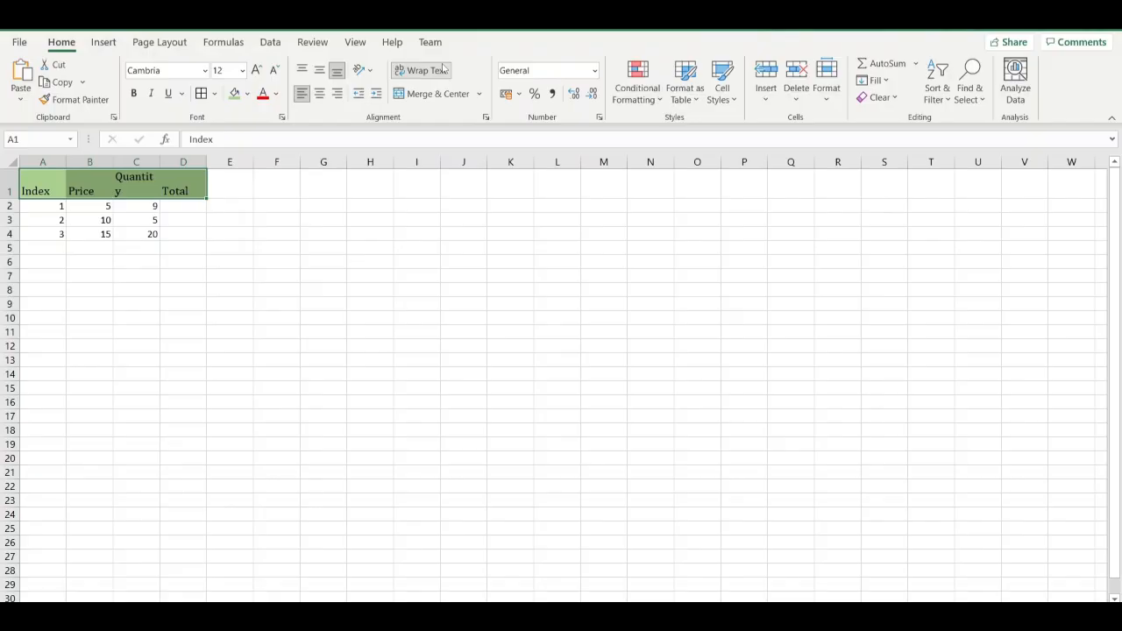
click(438, 73)
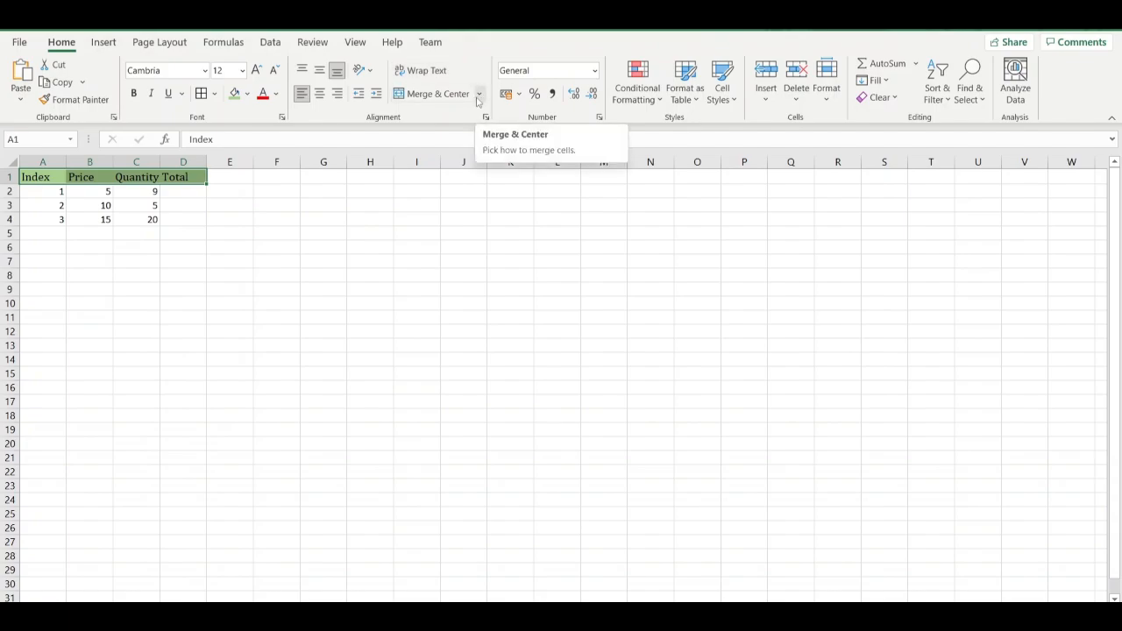
Try Merge & Center on the heading cells A1:D1, discarding the other values, and undo the merge.
click(478, 93)
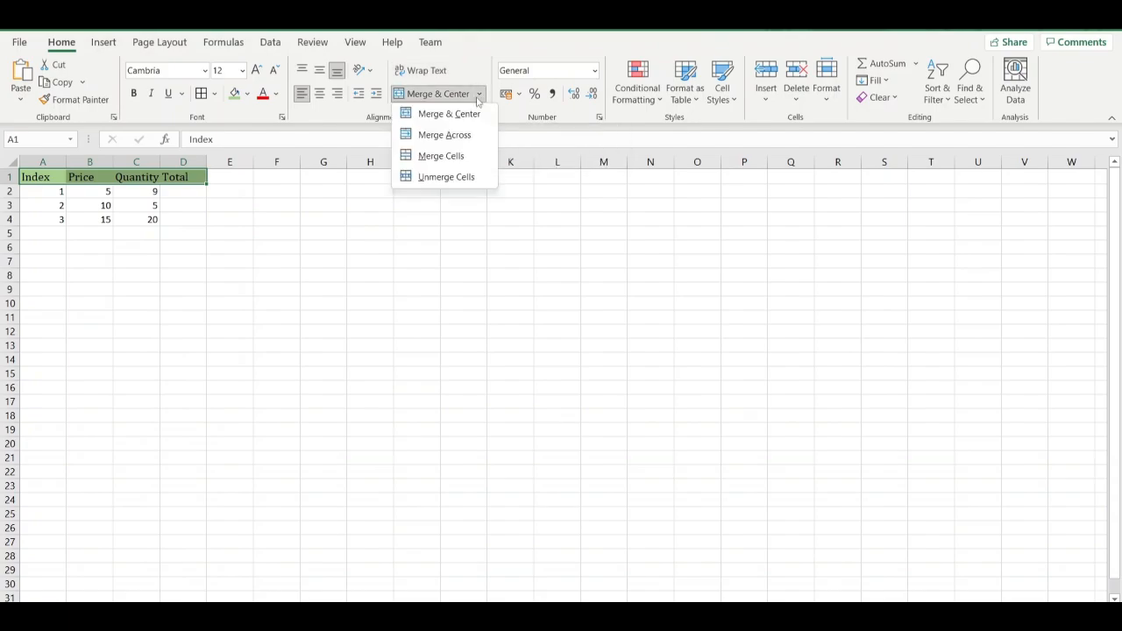
click(467, 115)
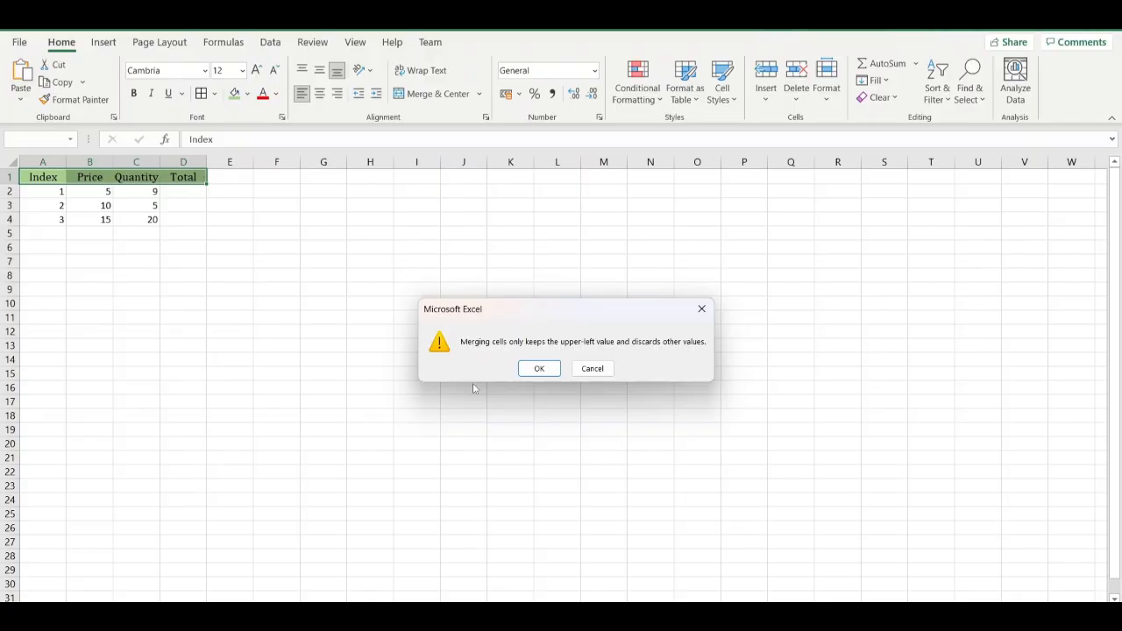
click(539, 368)
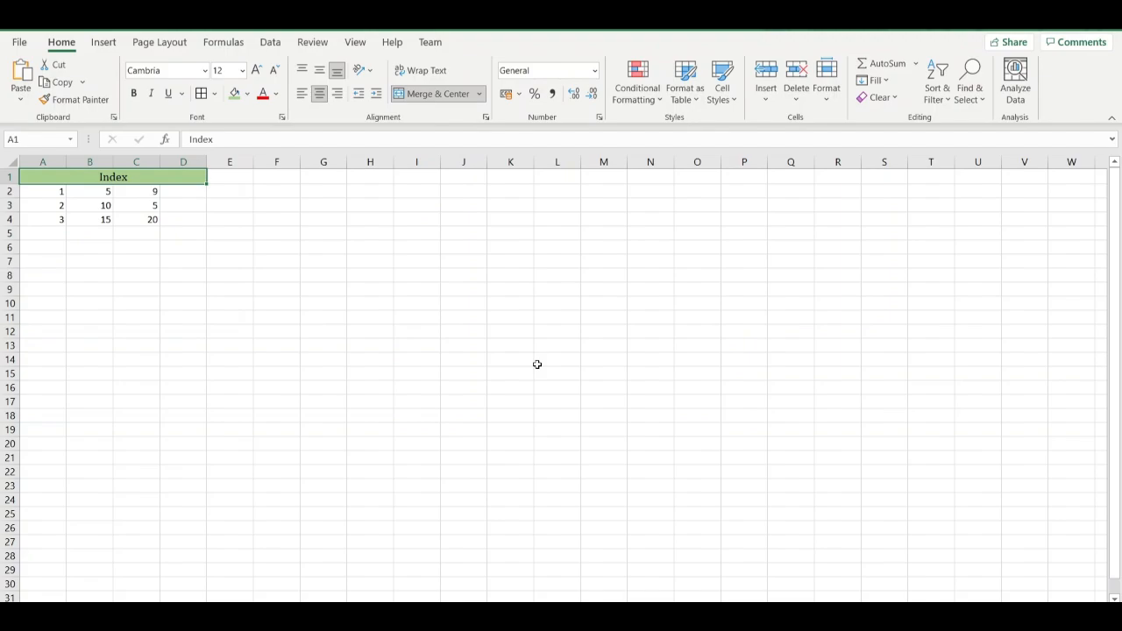
key(ctrl+z)
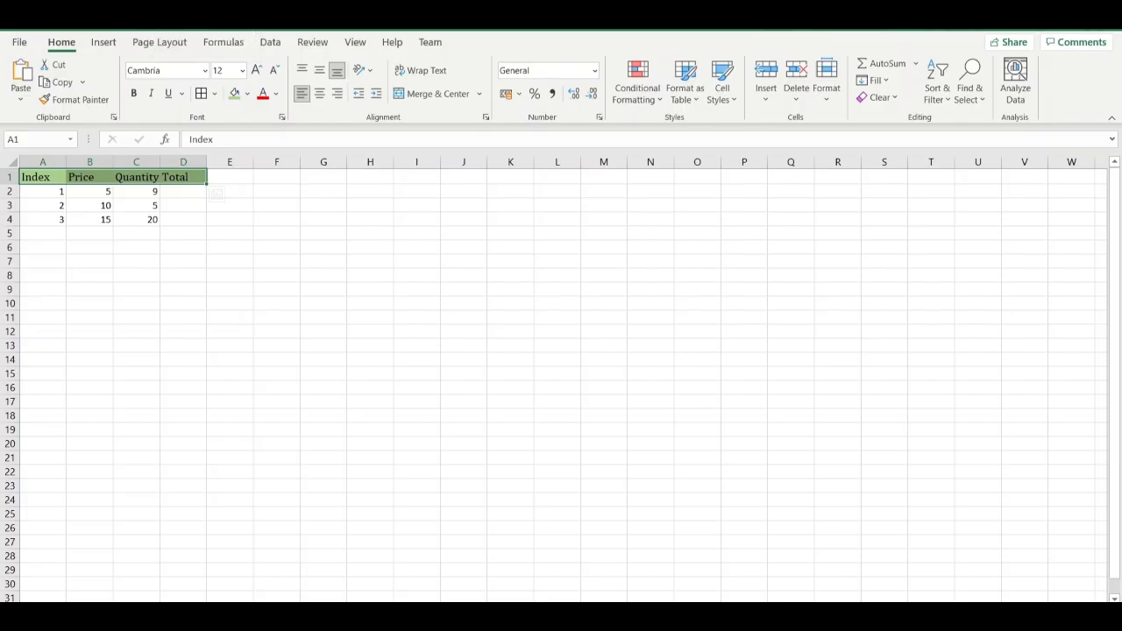
key(ctrl+y)
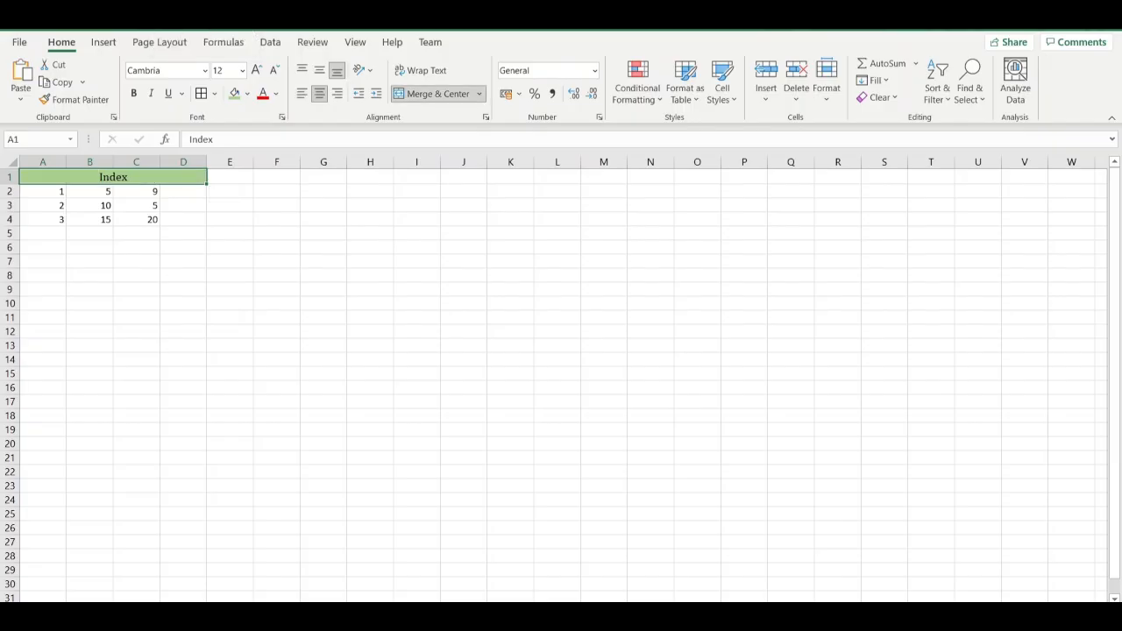
key(ctrl+z)
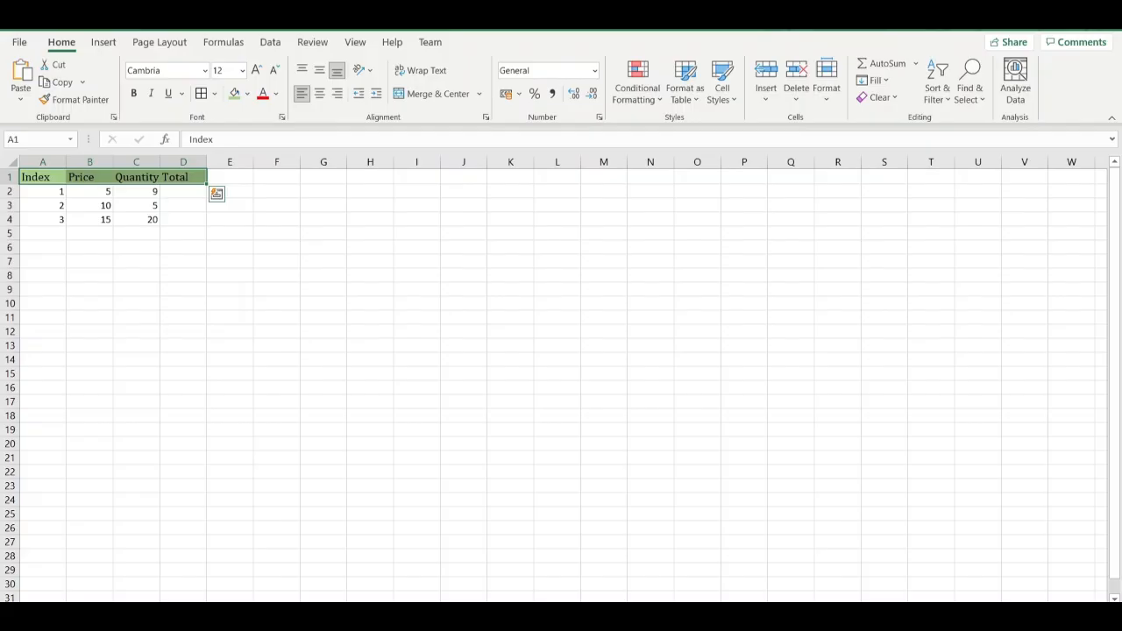
click(479, 94)
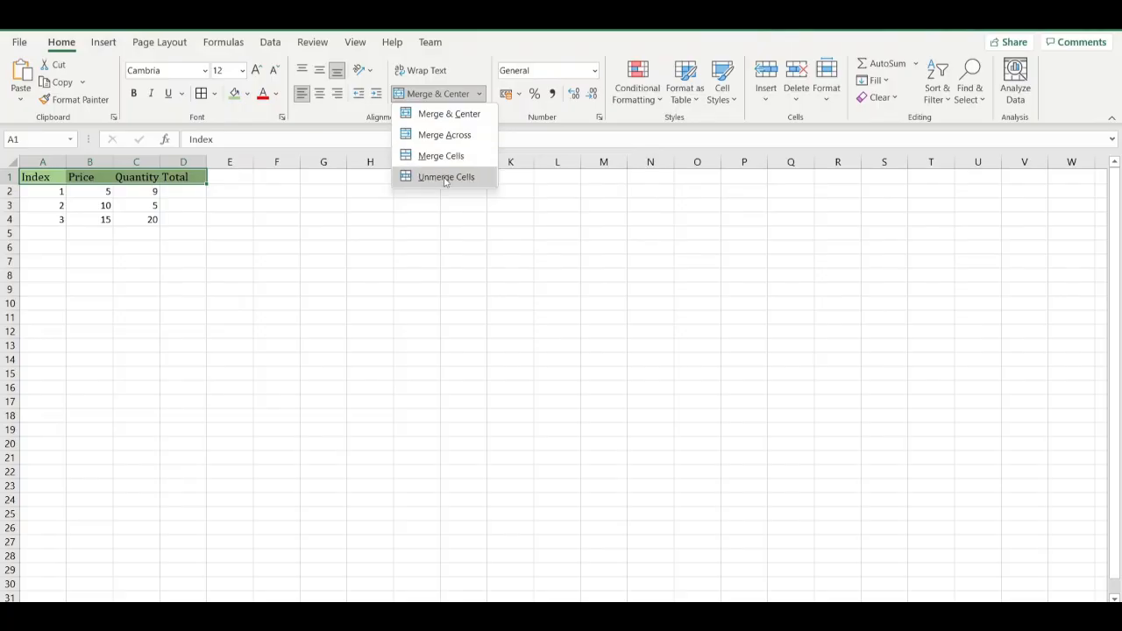
click(423, 239)
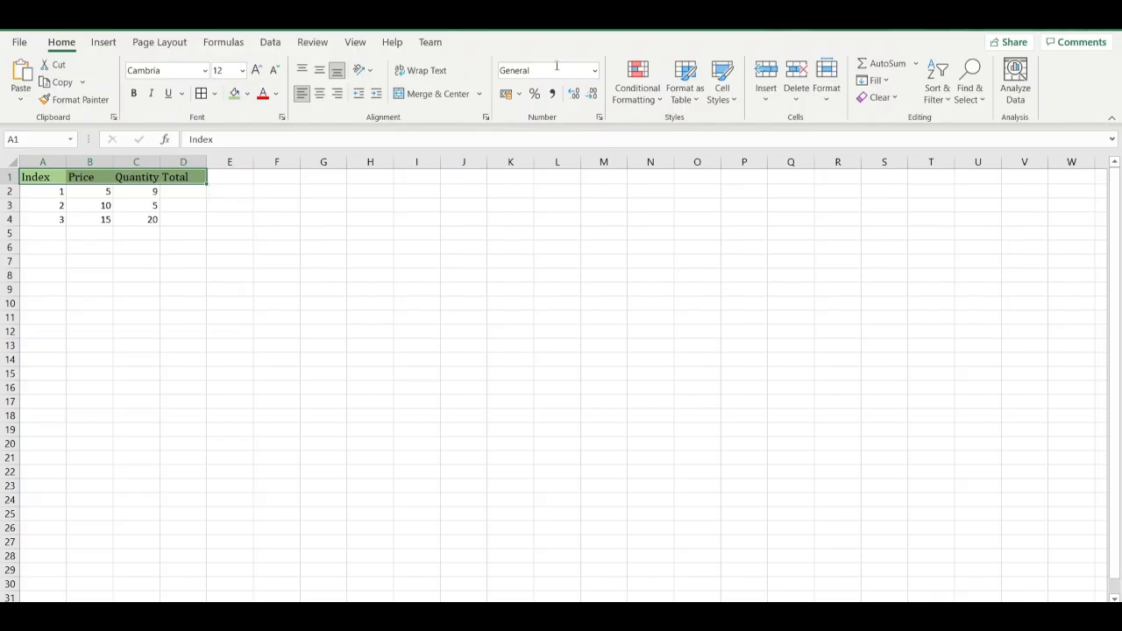
Apply the Currency number format to the Price values in B2:B4.
click(107, 197)
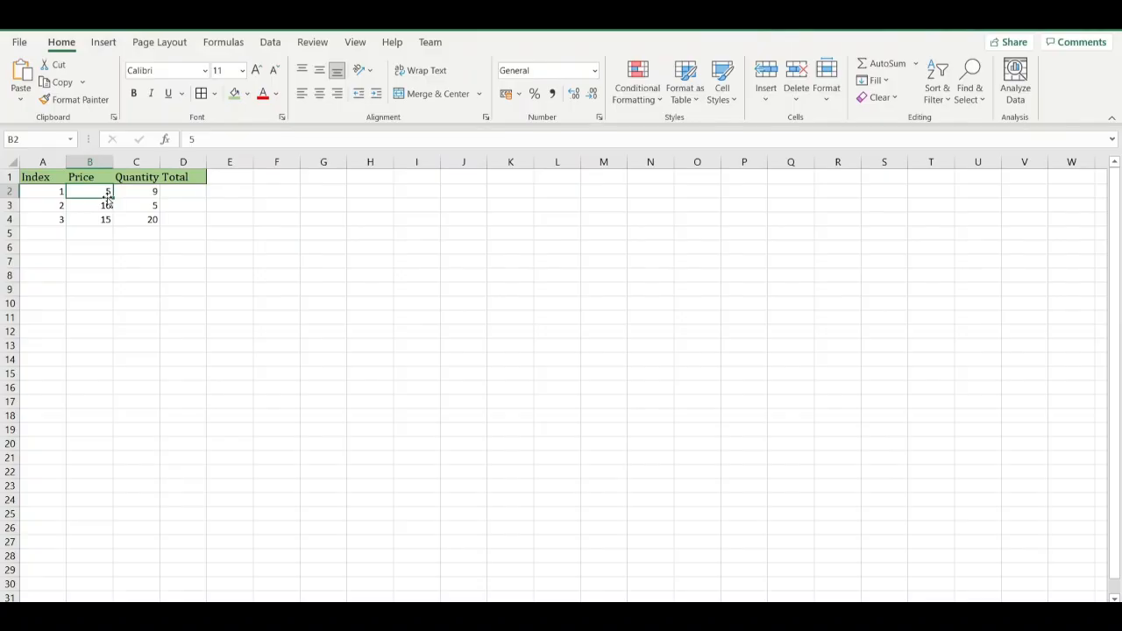
click(594, 75)
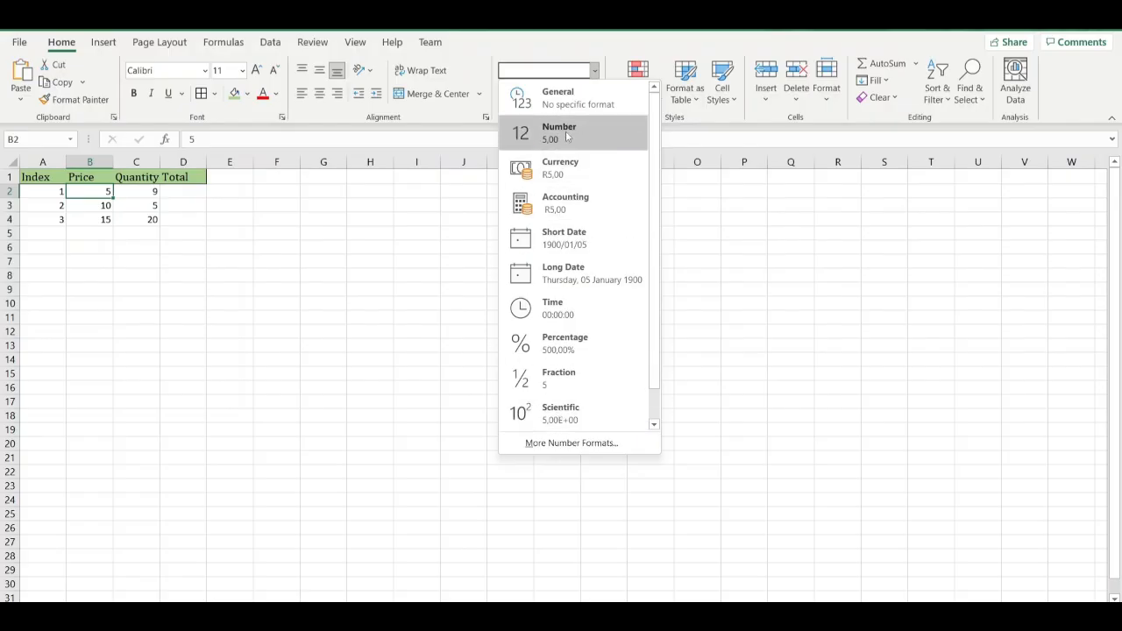
click(578, 176)
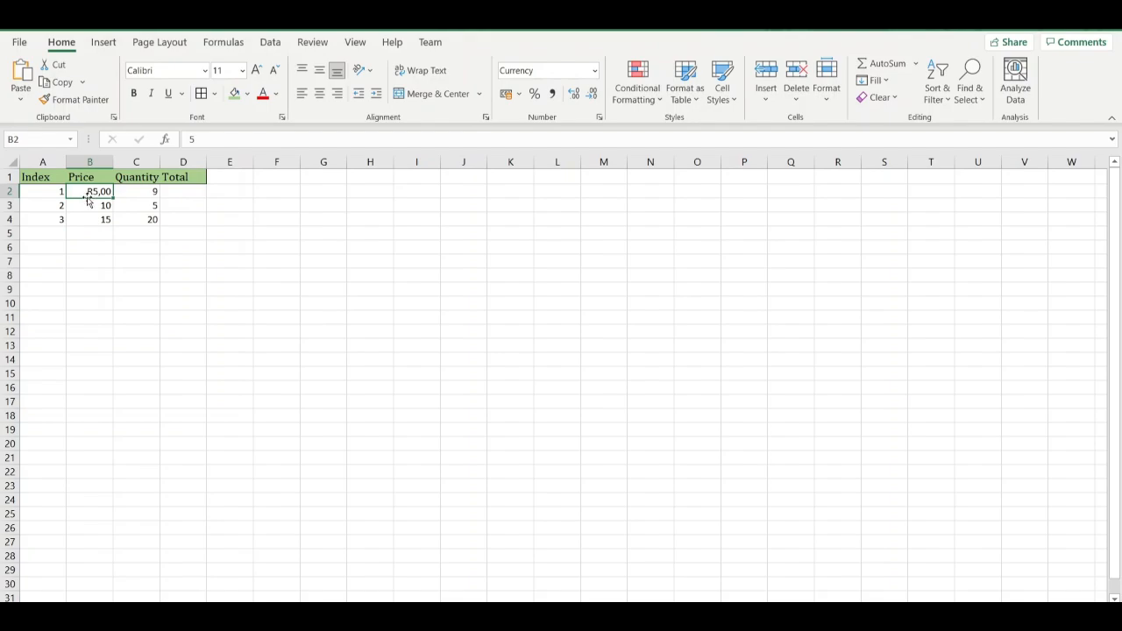
key(ctrl+shift+Down)
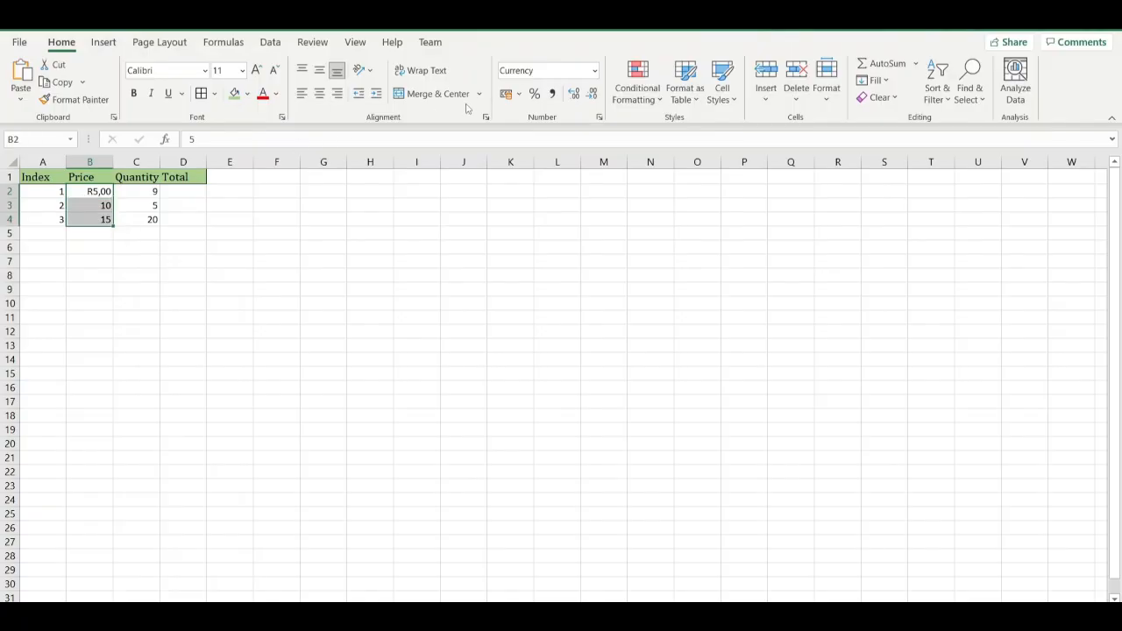
click(595, 72)
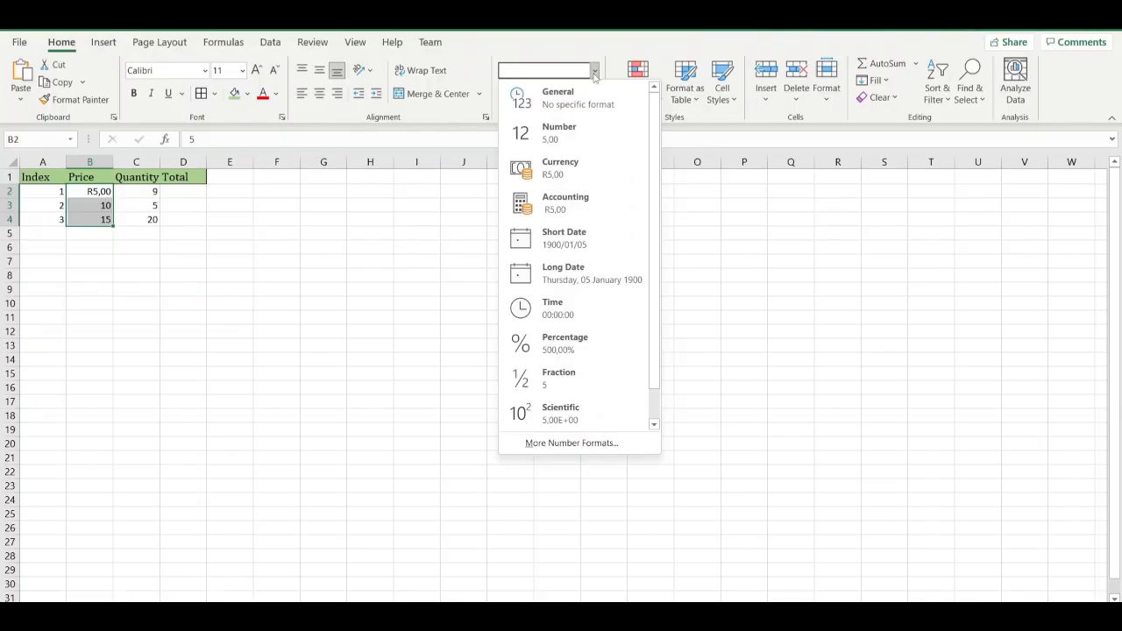
click(561, 165)
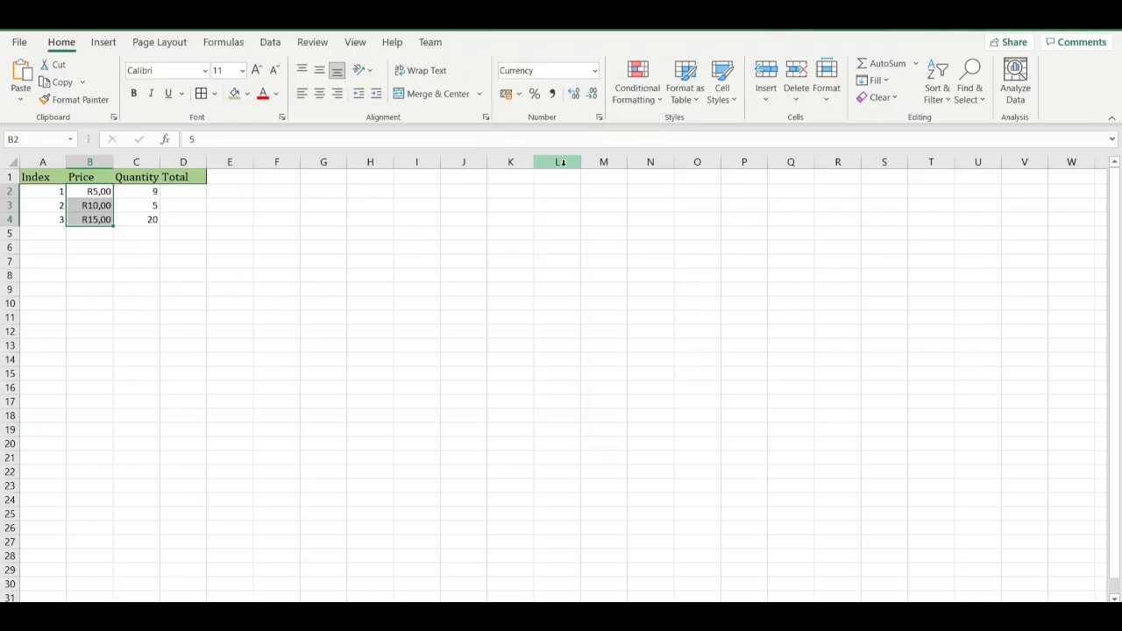
click(211, 278)
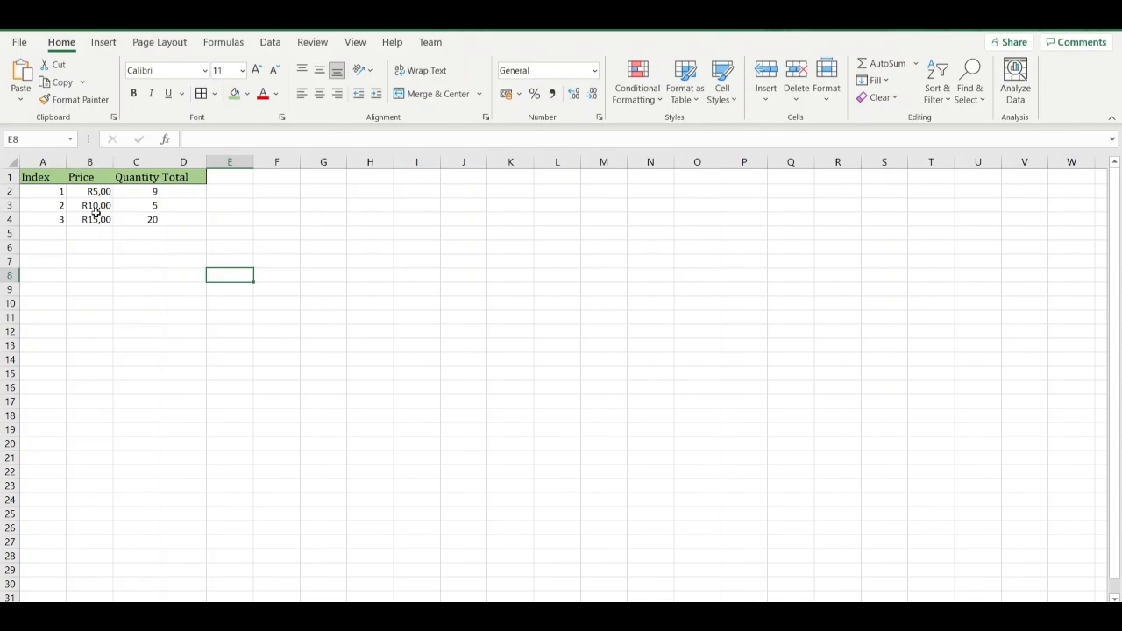
Look over the Quantity values and the accounting currency formats available for them.
click(147, 204)
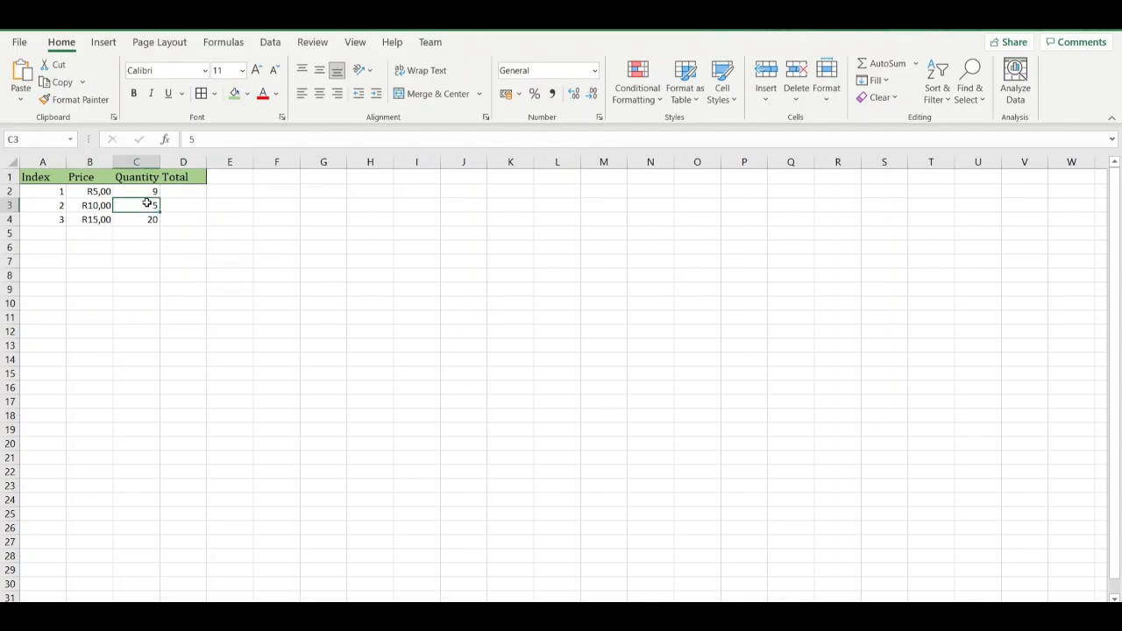
click(148, 192)
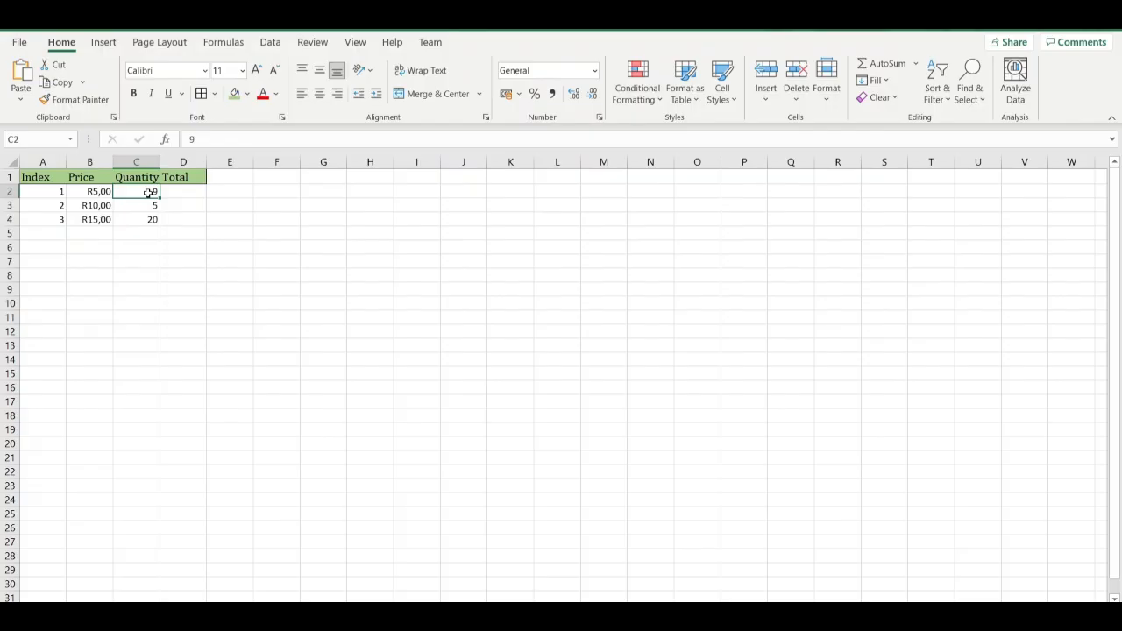
click(150, 220)
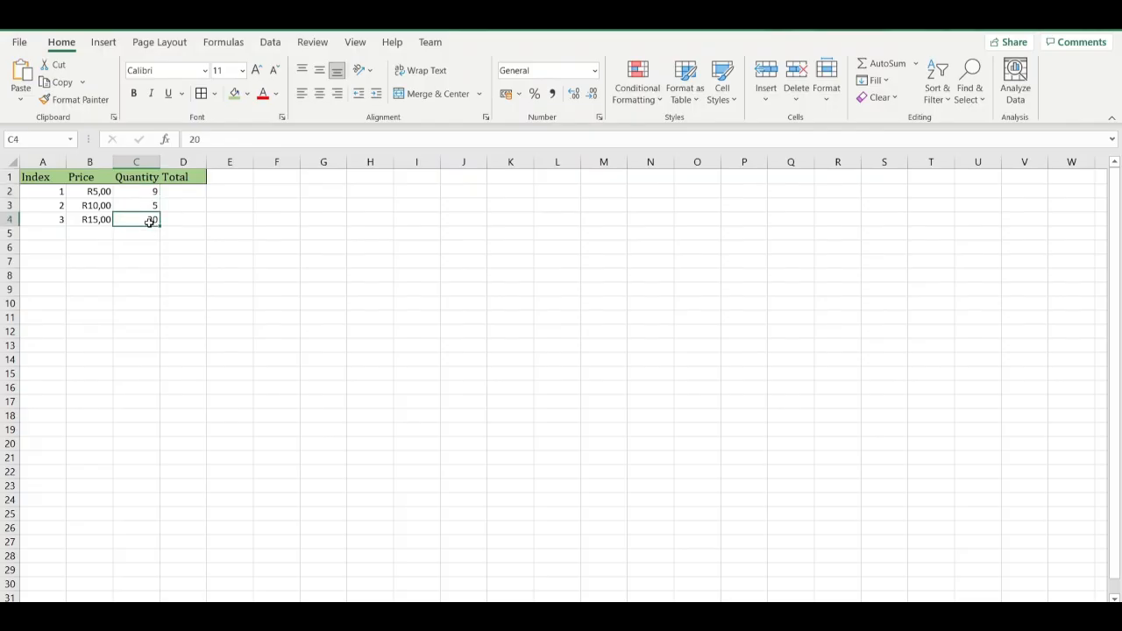
click(518, 94)
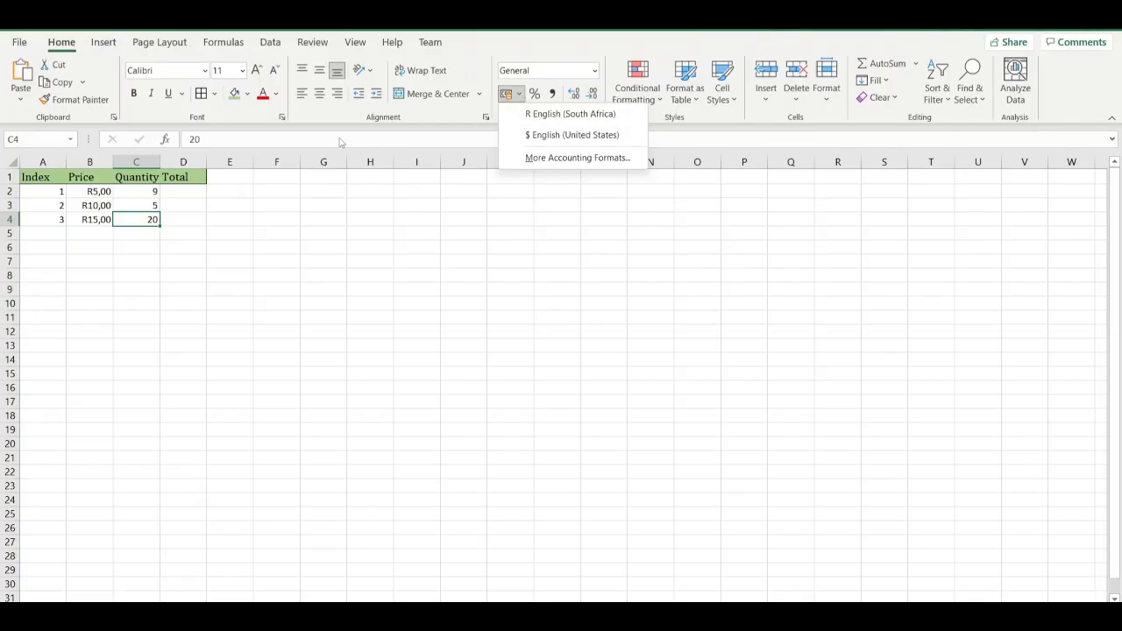
click(94, 194)
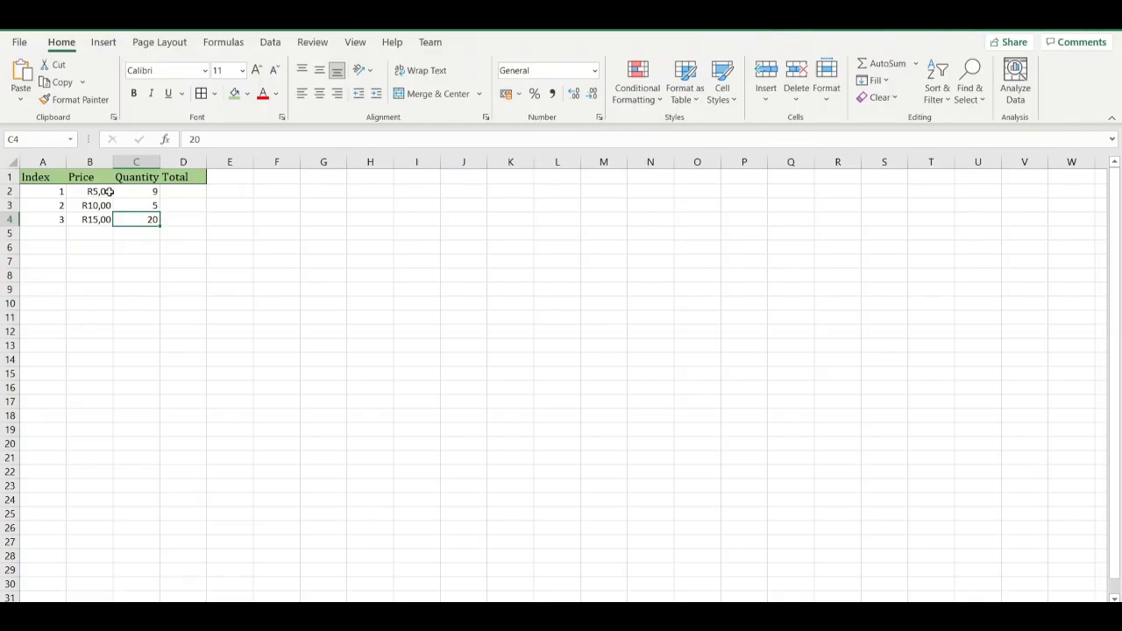
click(520, 95)
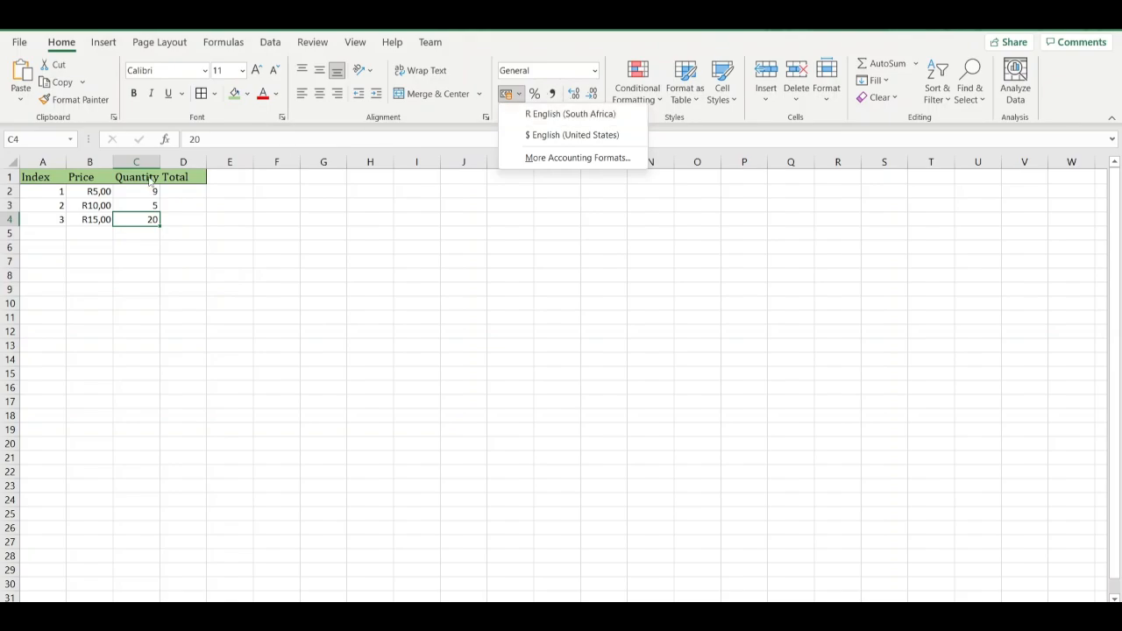
click(106, 190)
Remove the decimal places from the price in B2, try the same on B2:B4, and undo the decimal changes.
click(106, 190)
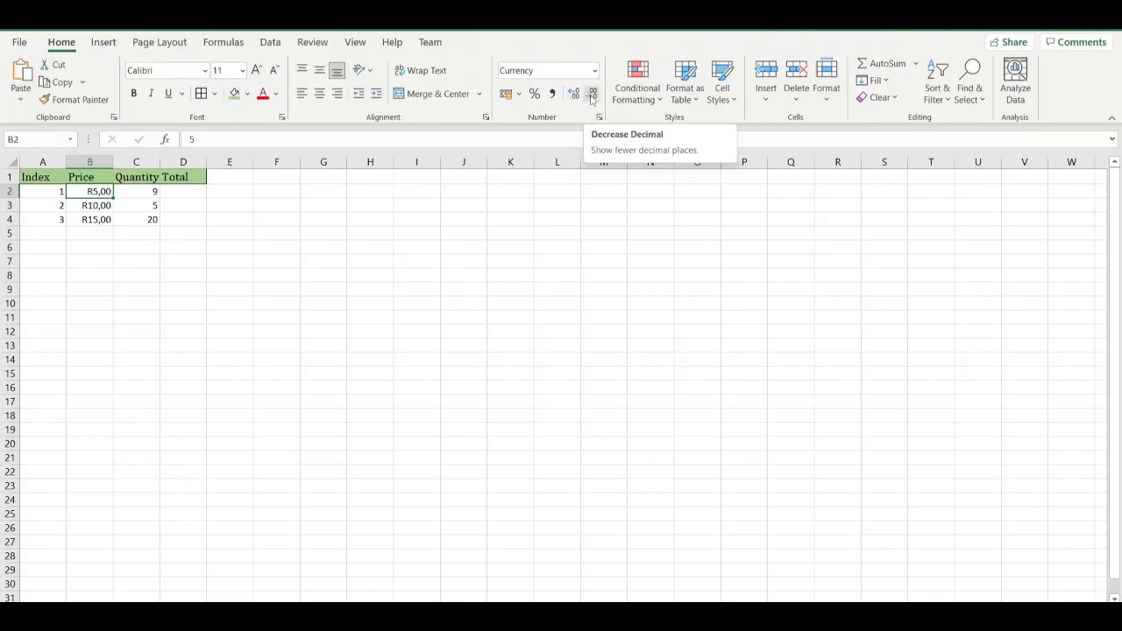
click(592, 94)
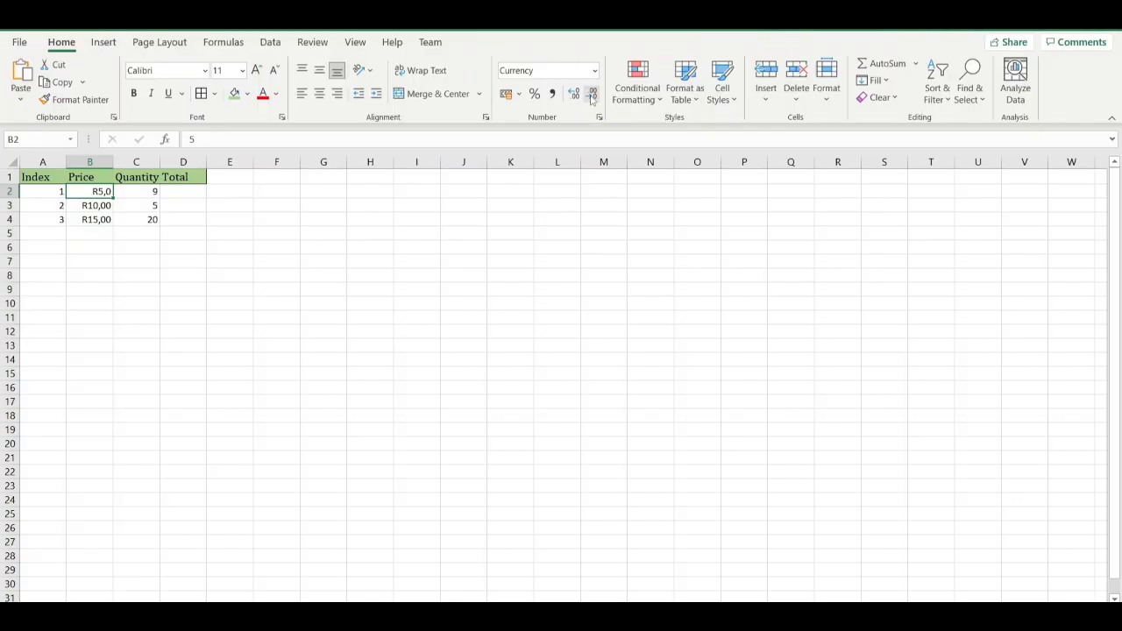
click(592, 96)
key(shift+Down)
key(shift+Down)
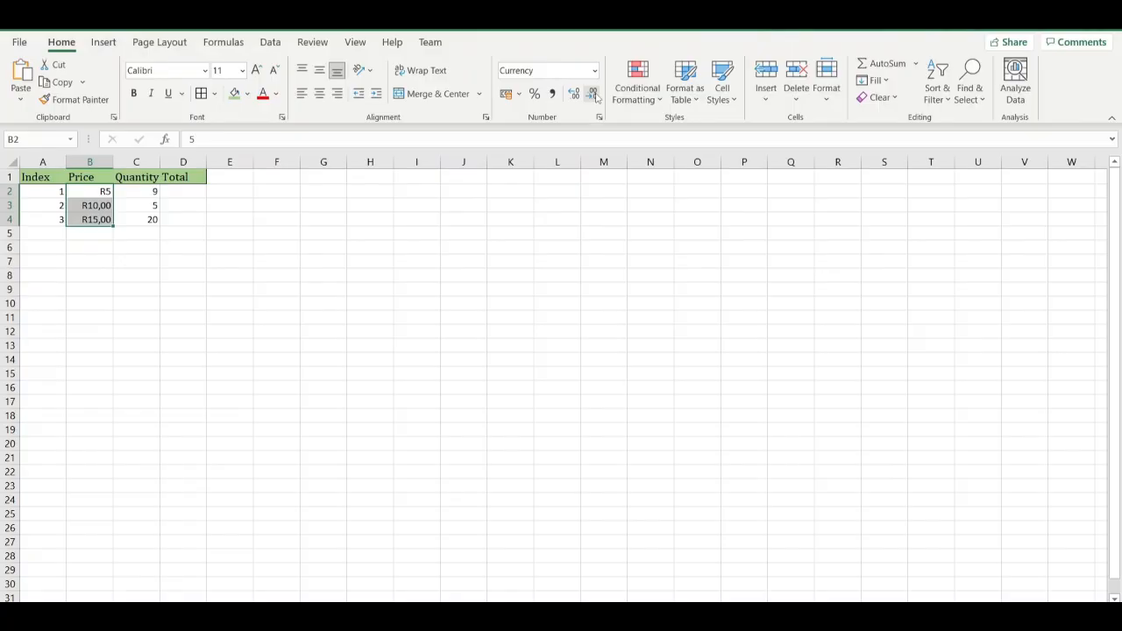
click(595, 95)
click(595, 94)
click(94, 271)
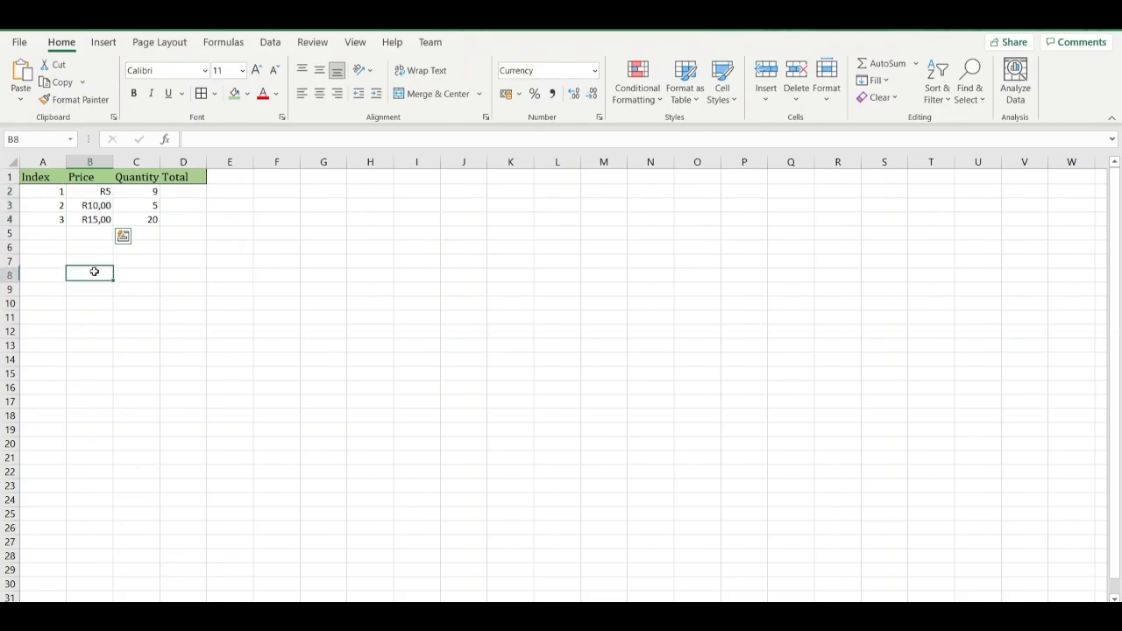
key(ctrl+z)
key(ctrl+z)
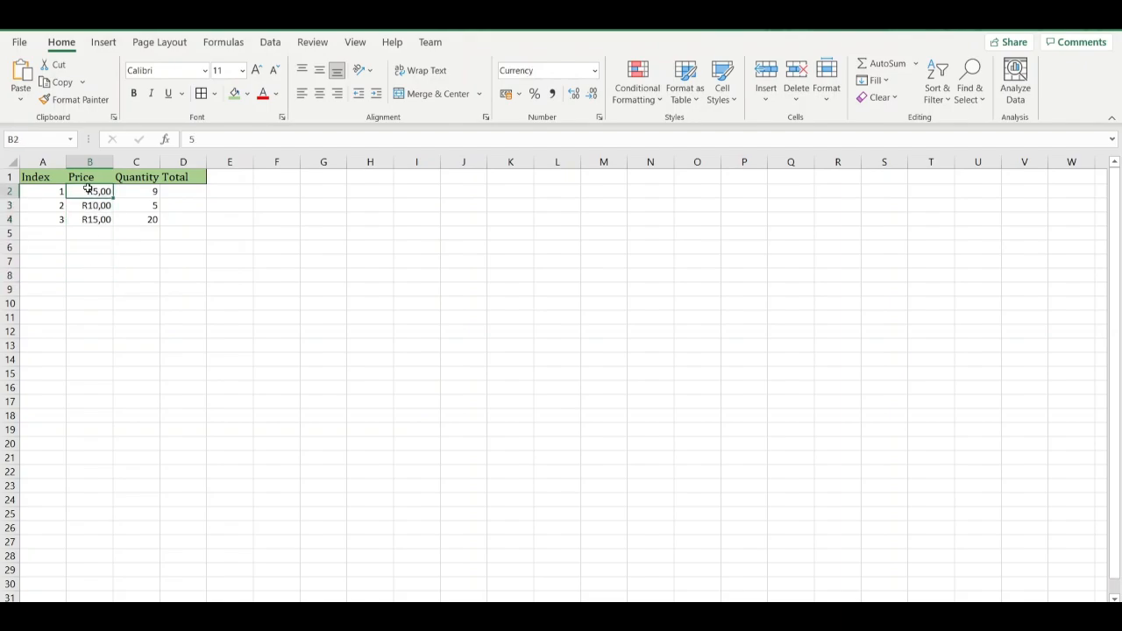
Remove both decimal places from the Price values in B2:B4.
drag(89, 189, 92, 217)
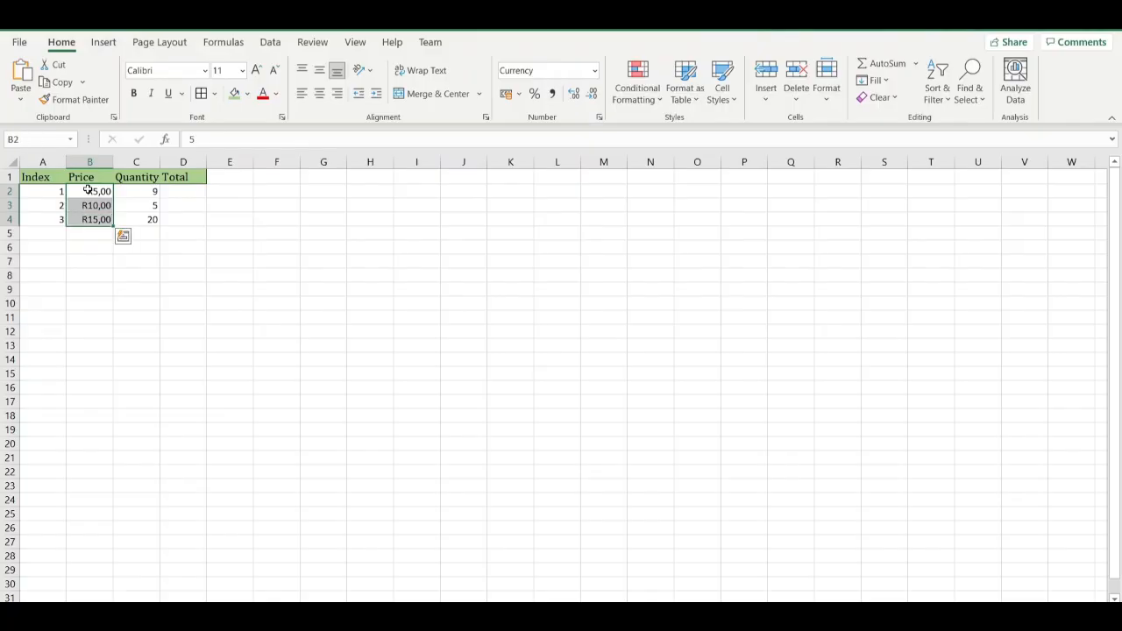
click(588, 96)
click(588, 96)
Enter the formula =SUM(B2*C2) in D2 to calculate the first row's total from price and quantity.
click(127, 195)
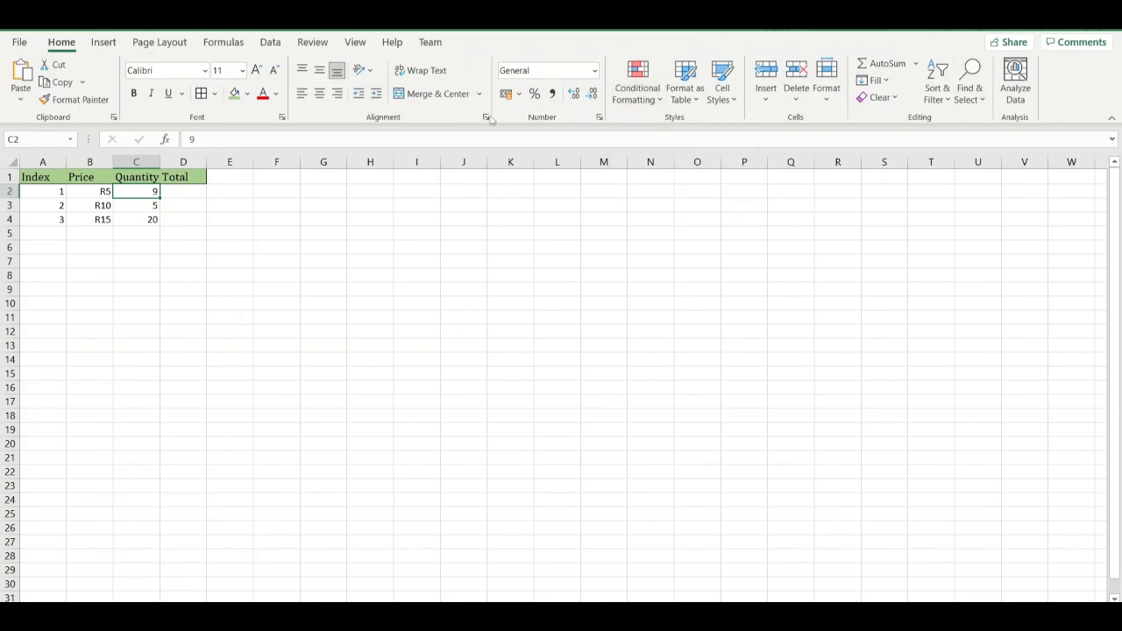
click(180, 192)
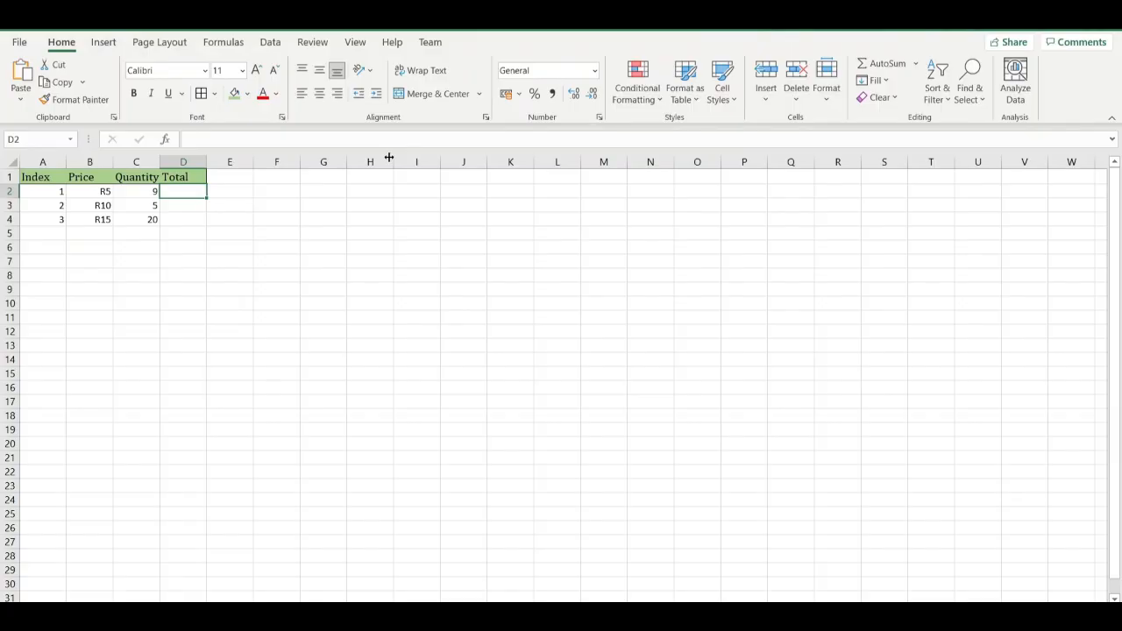
text(=)
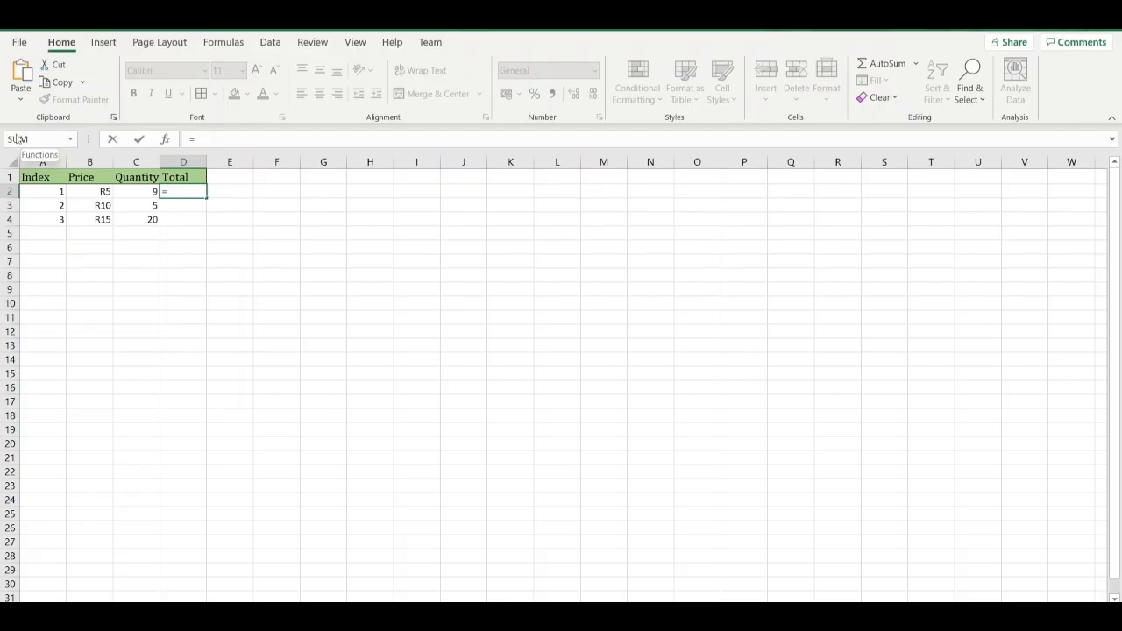
click(71, 140)
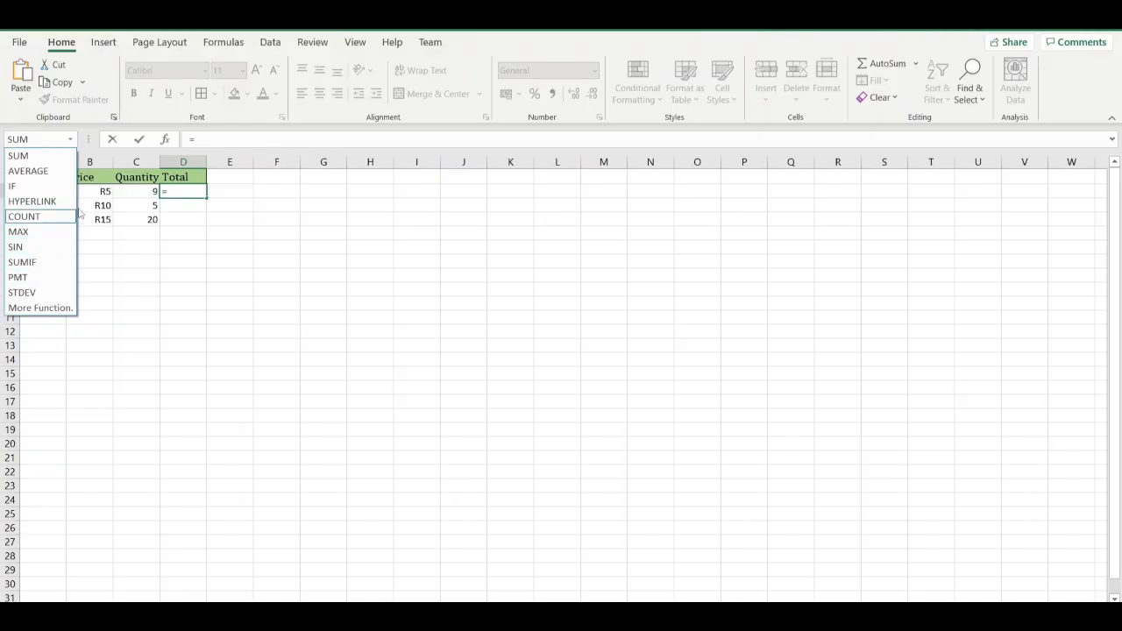
click(175, 193)
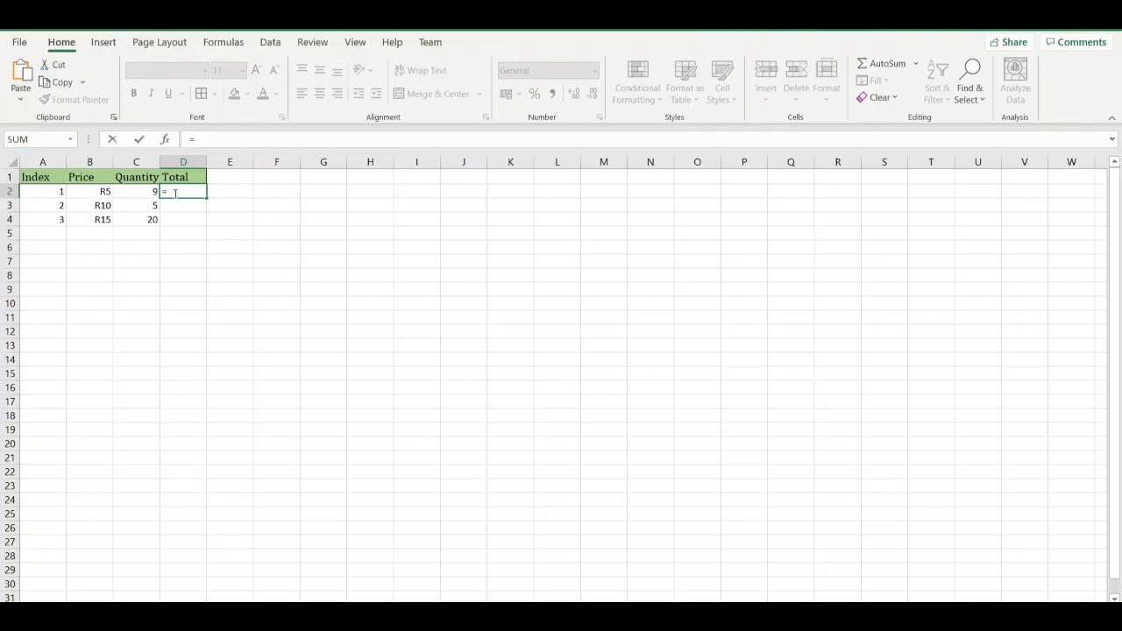
text(sum)
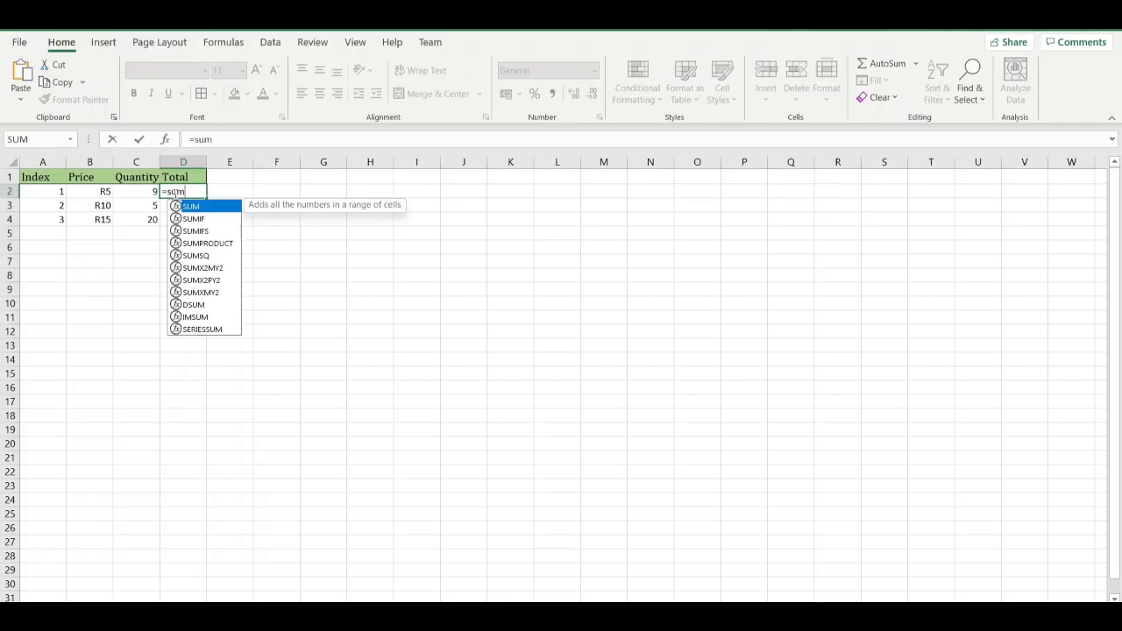
text(()
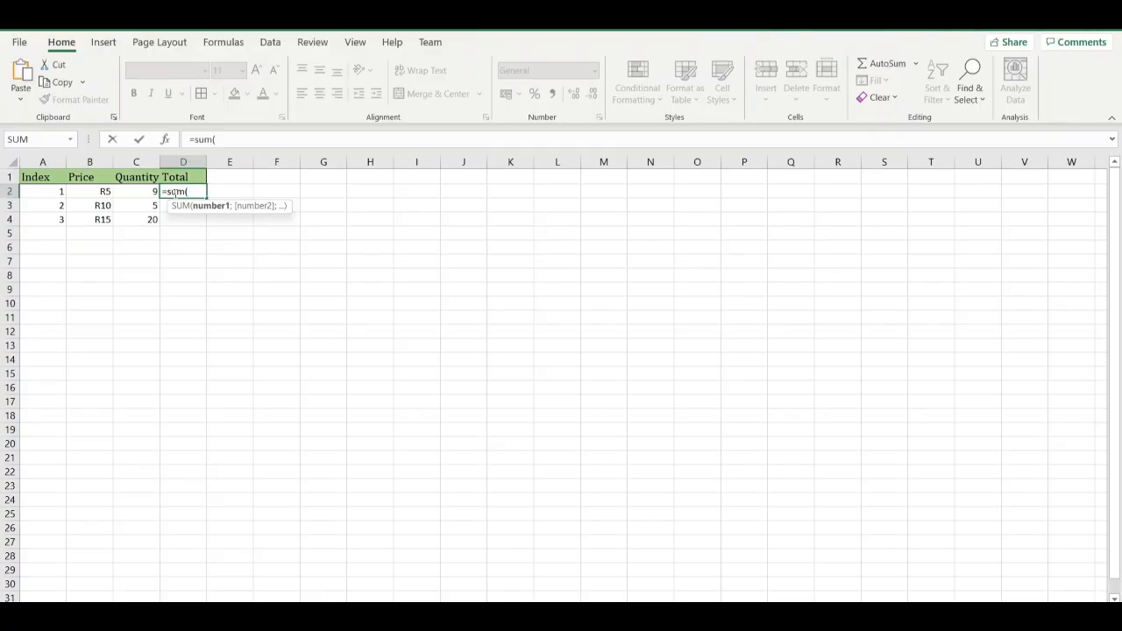
click(106, 191)
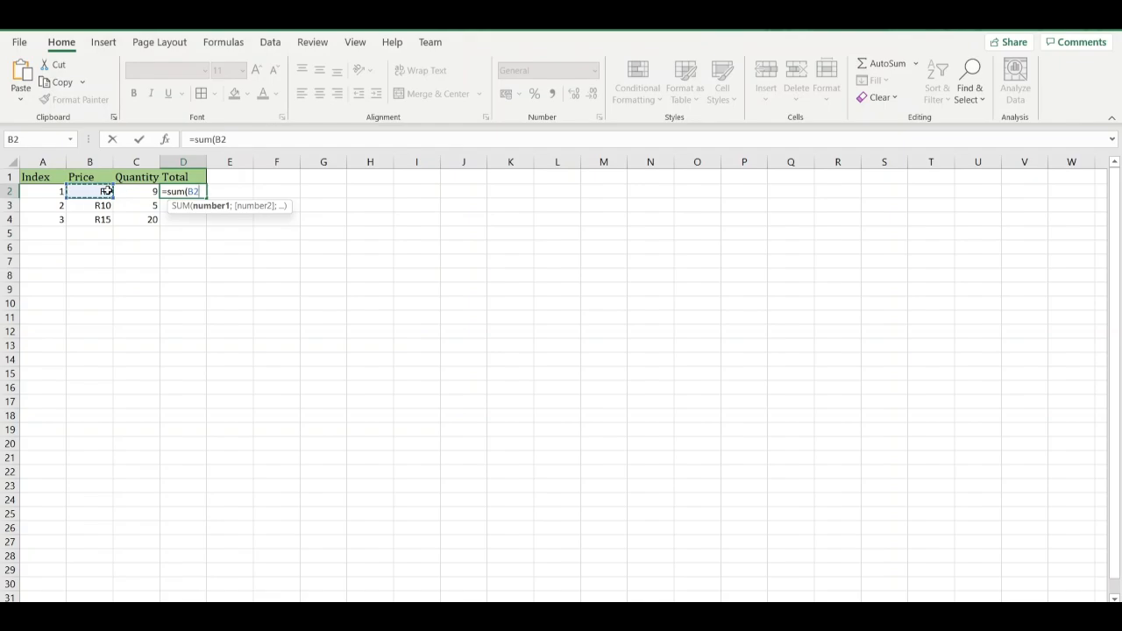
text(*)
click(142, 191)
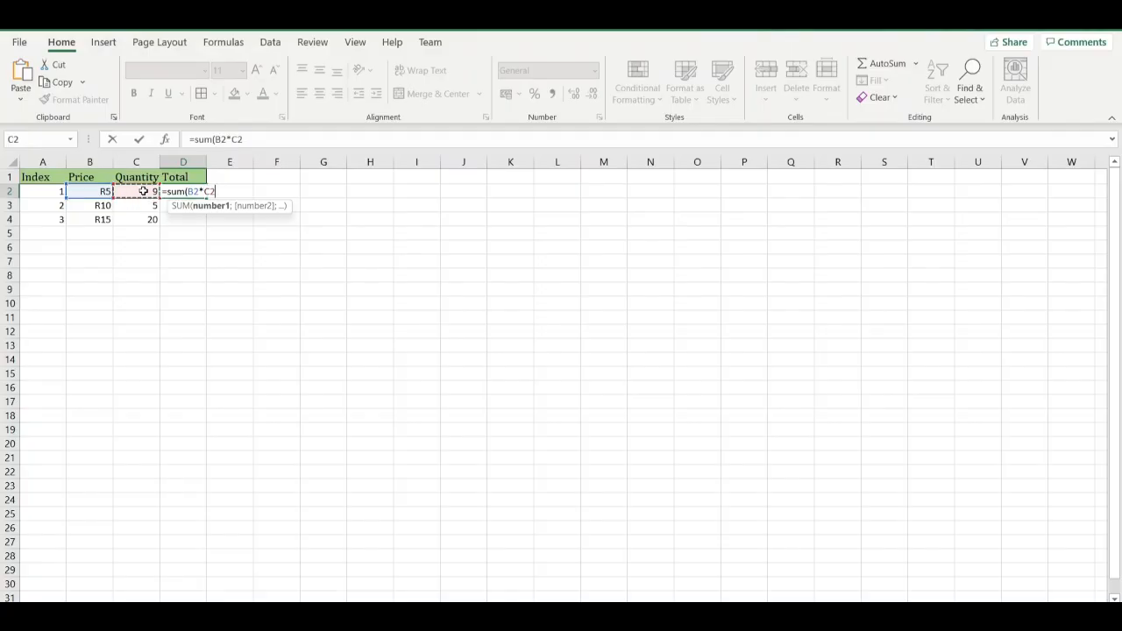
text())
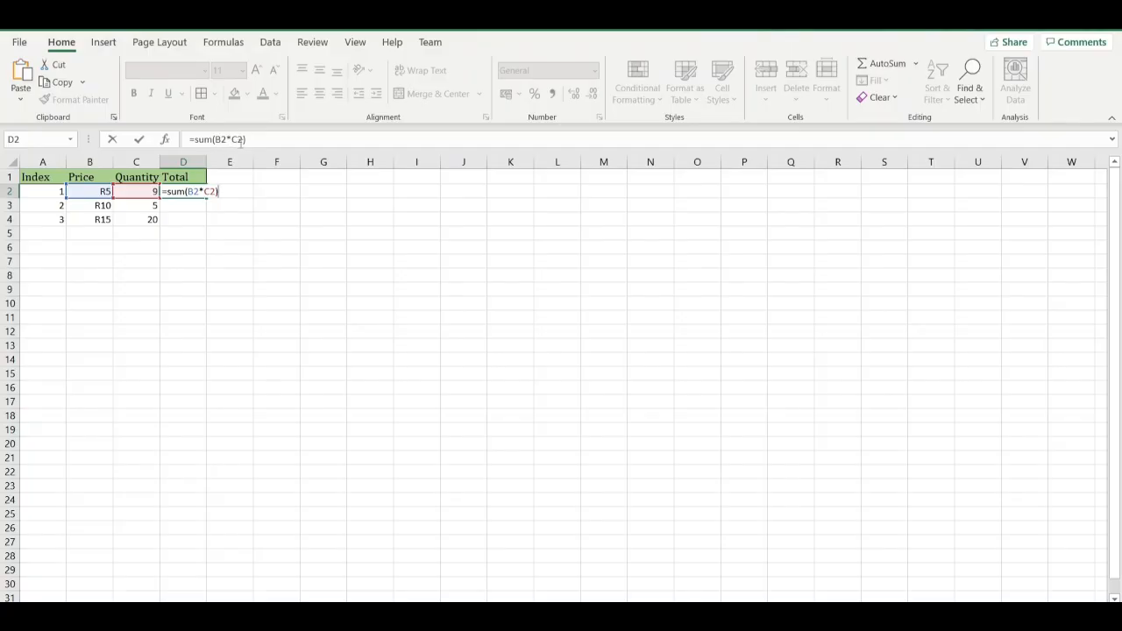
key(Return)
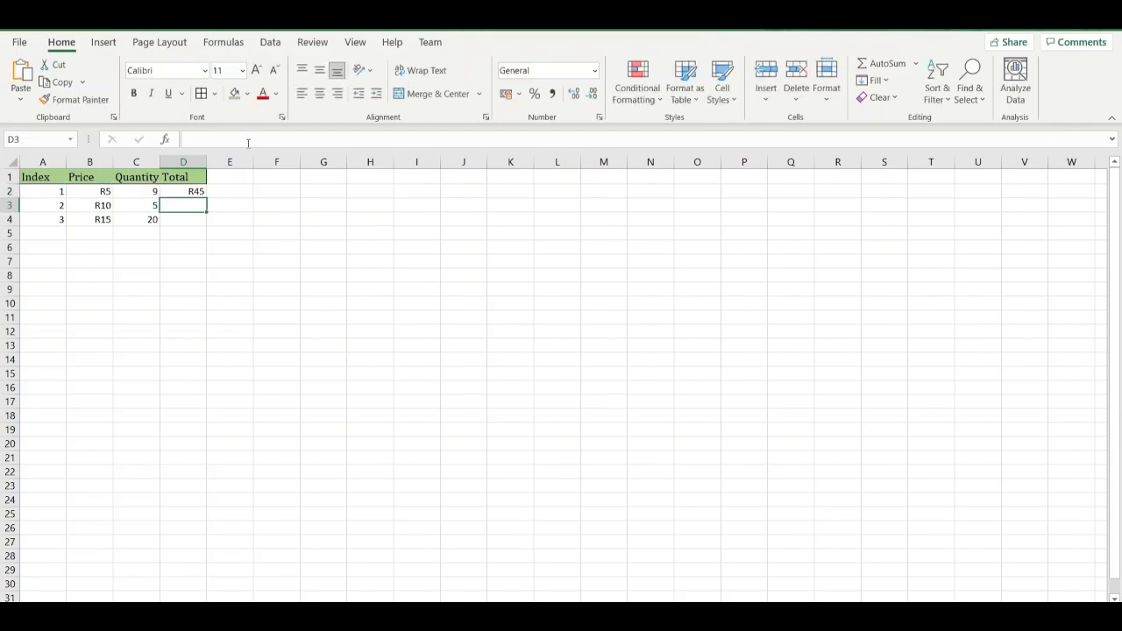
click(177, 193)
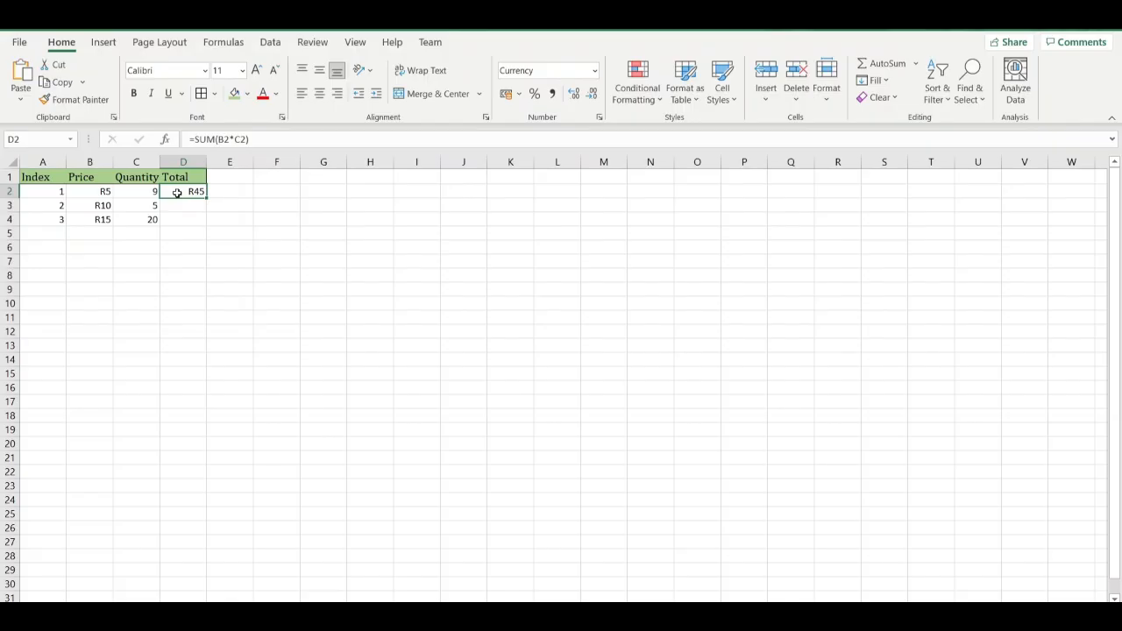
click(138, 190)
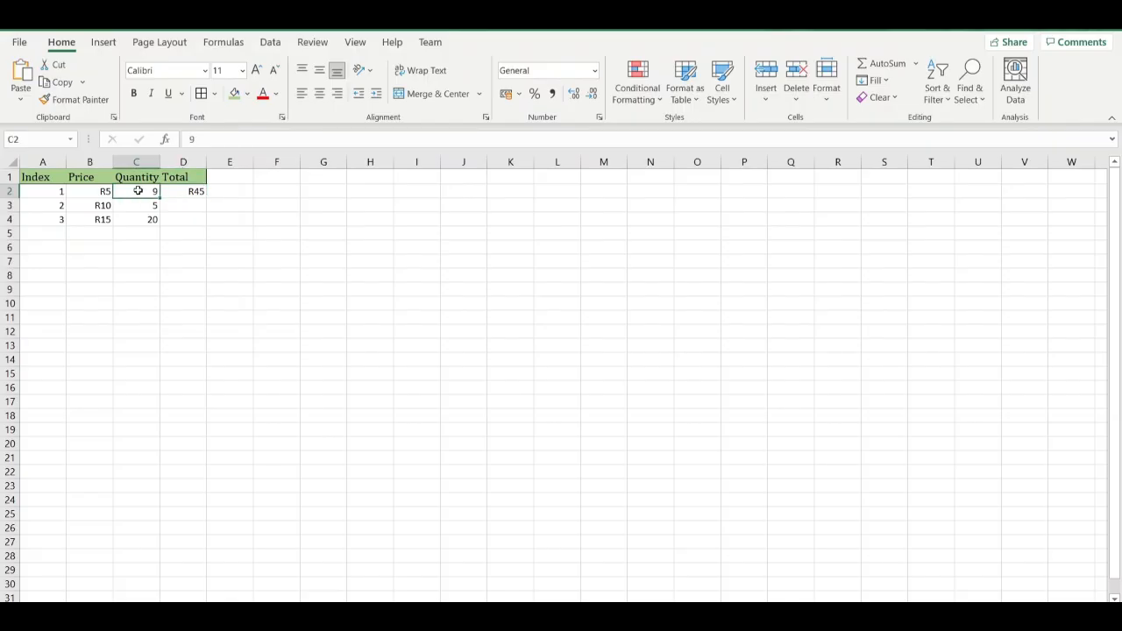
click(193, 195)
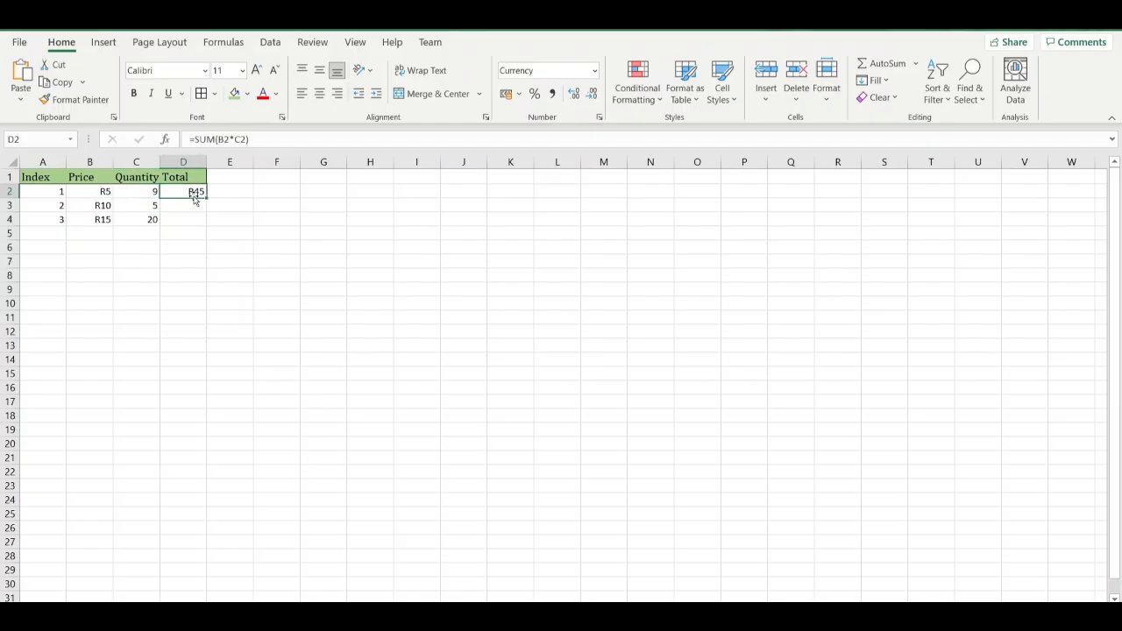
Enter the formula =SUM(B3*C3) in D3 for the second row's total.
click(190, 204)
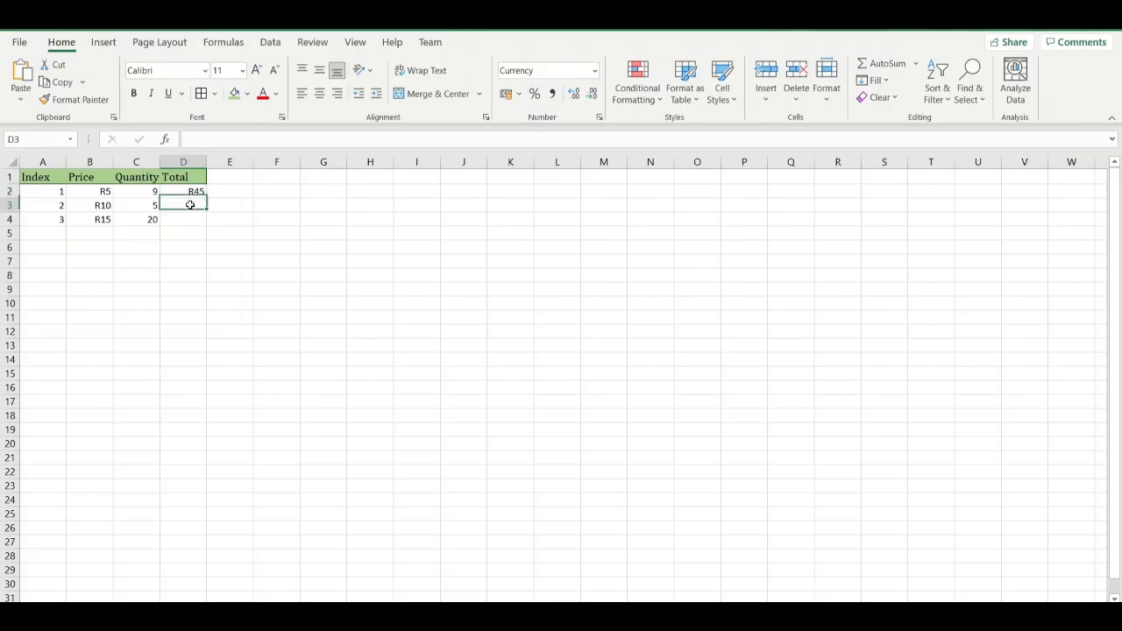
text(=)
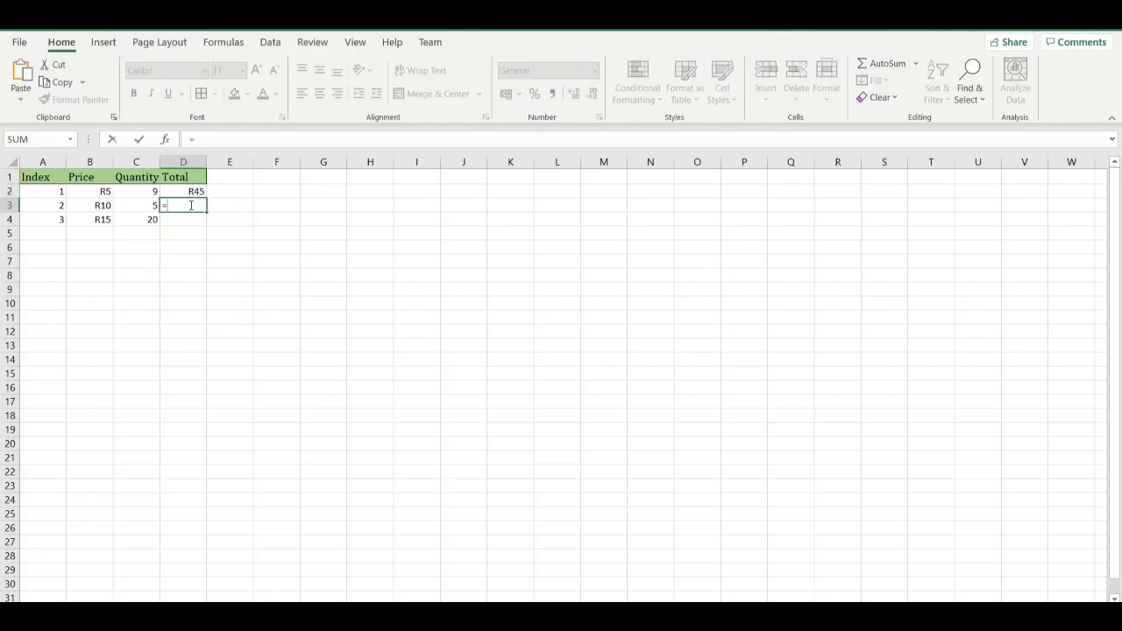
text(sum)
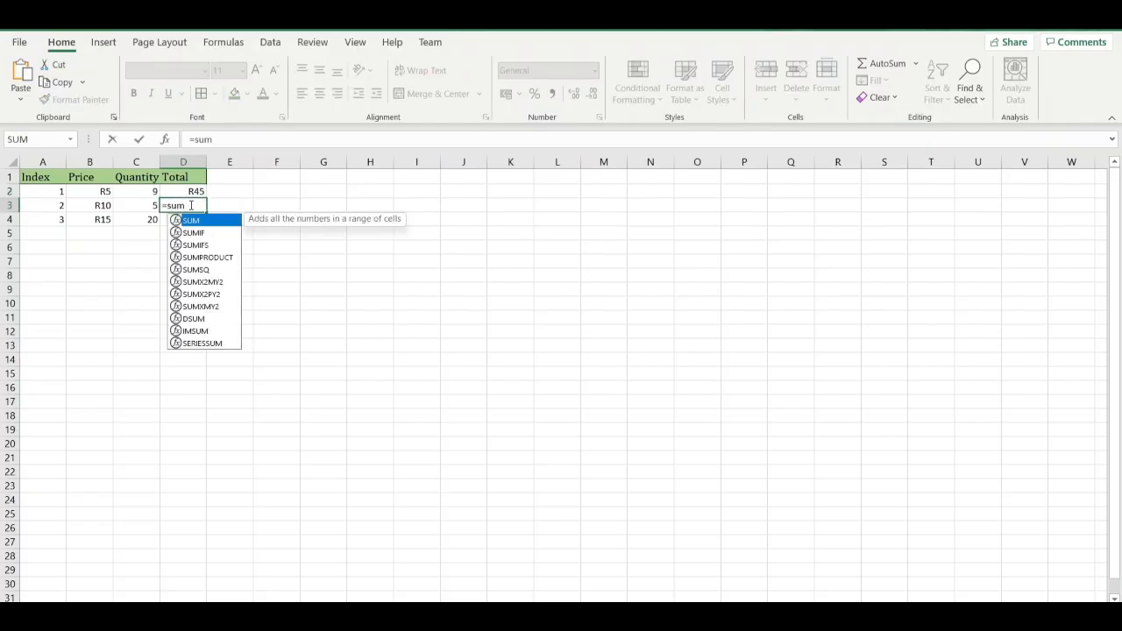
text(()
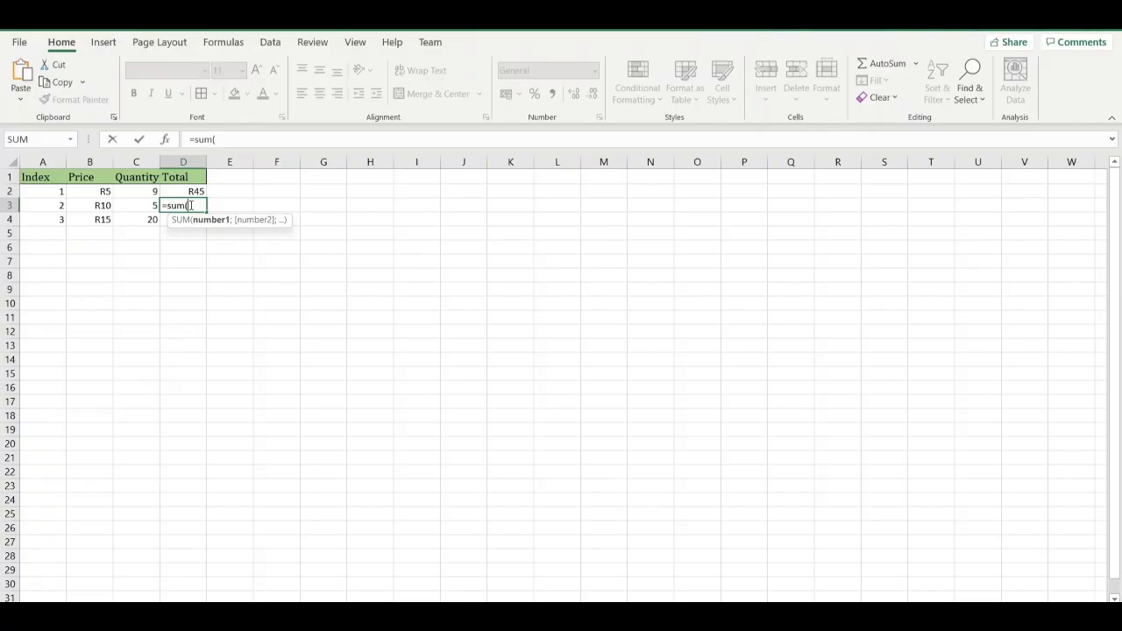
click(102, 207)
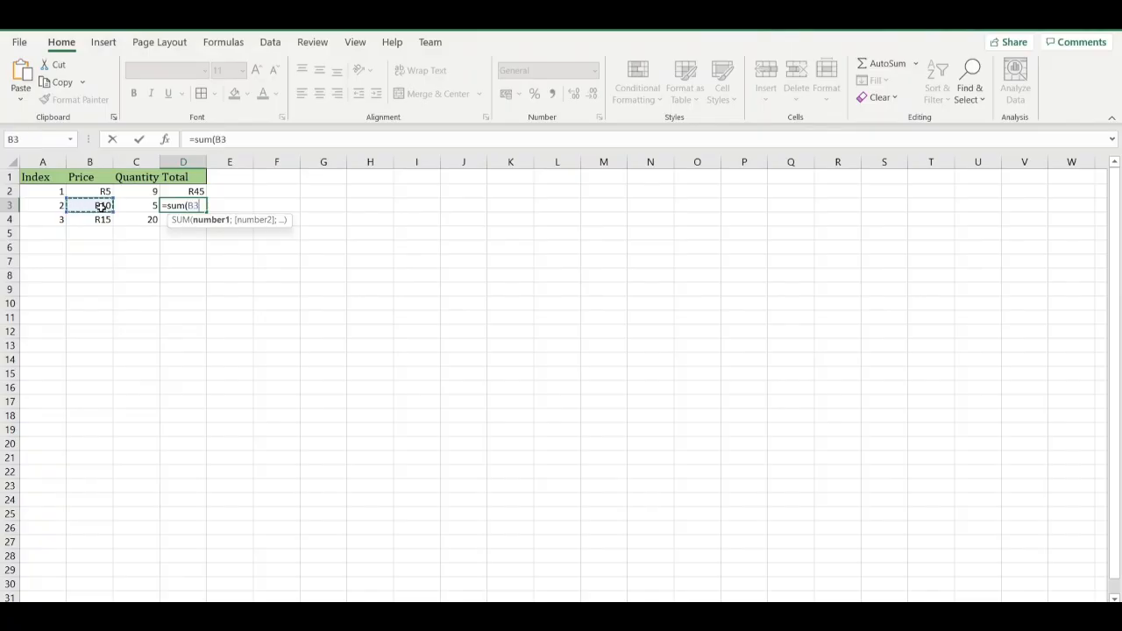
text(*)
click(127, 208)
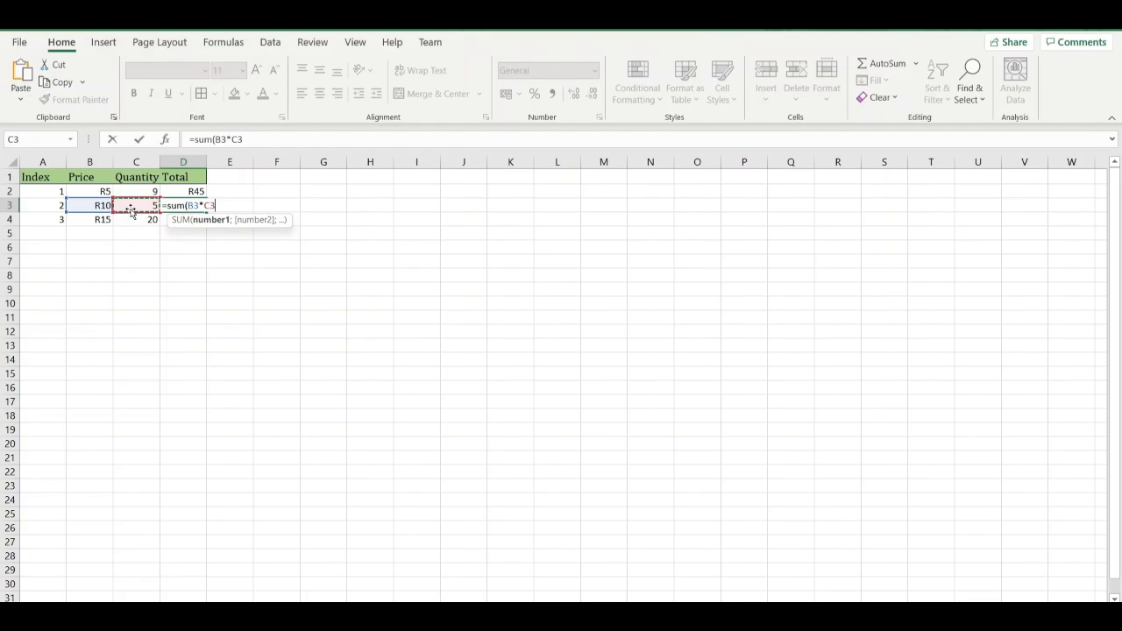
text())
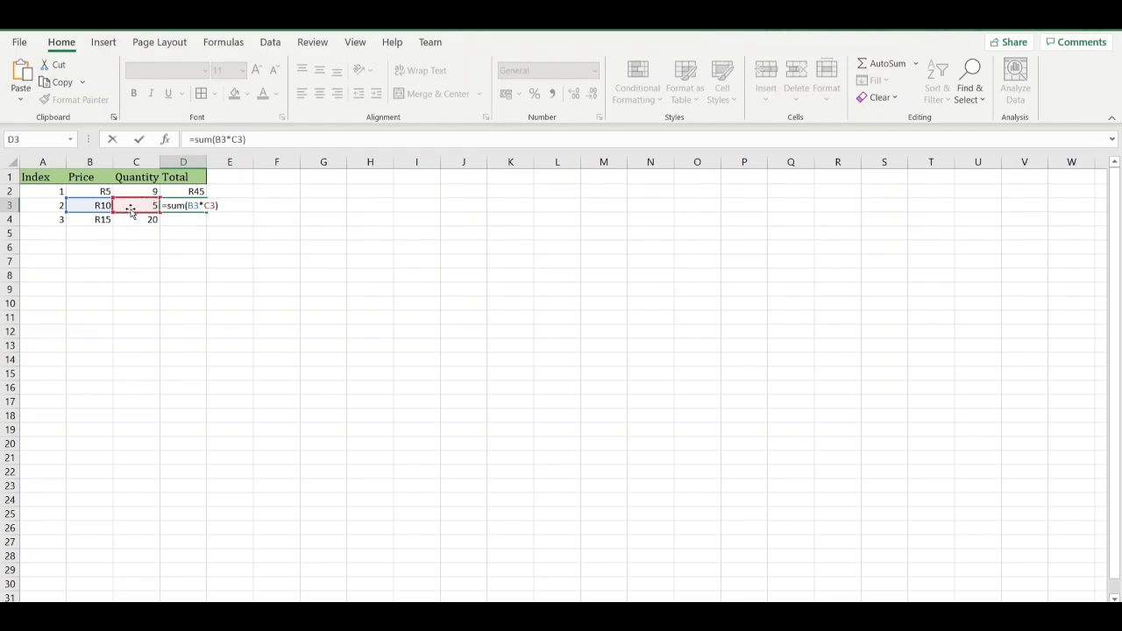
key(Return)
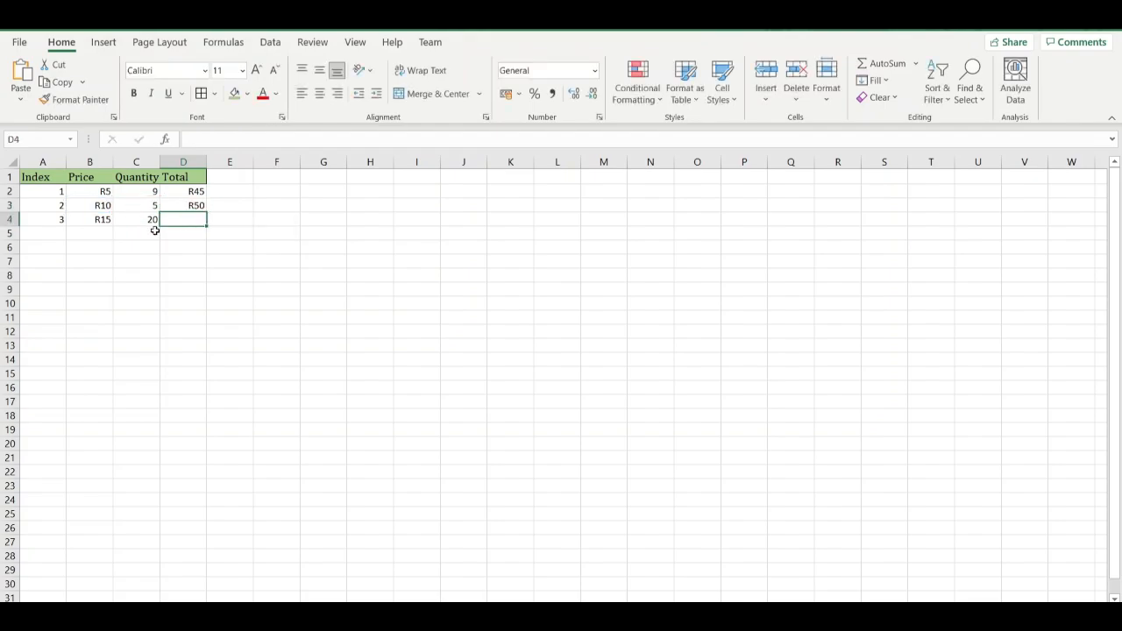
Enter the formula =SUM(B4*C4) in D4 to calculate the third row's total.
text(=)
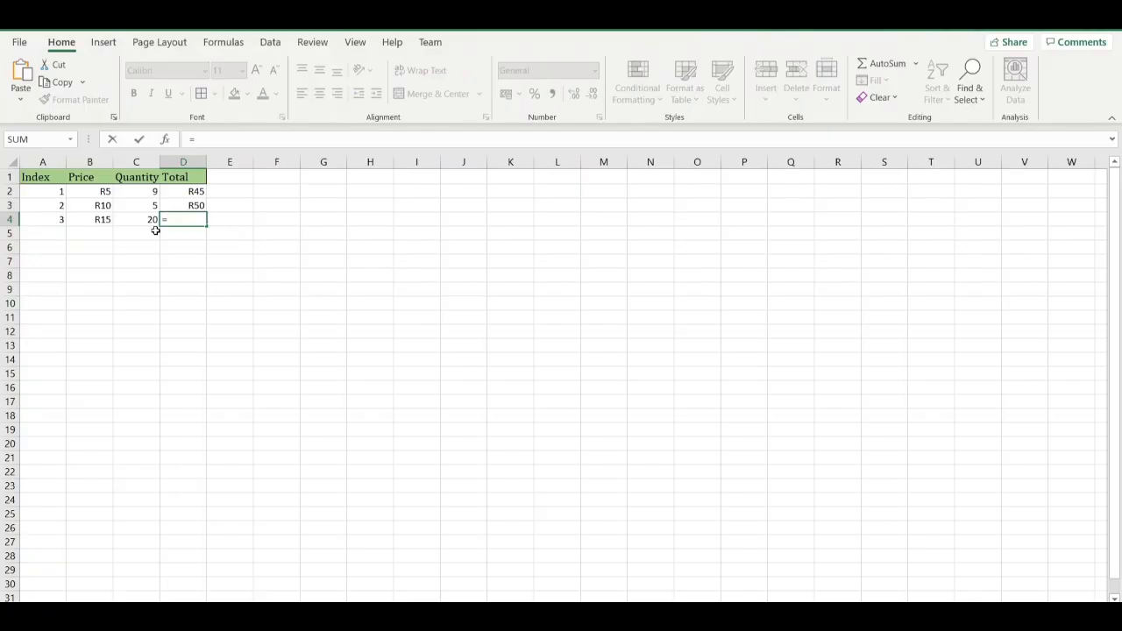
text(su)
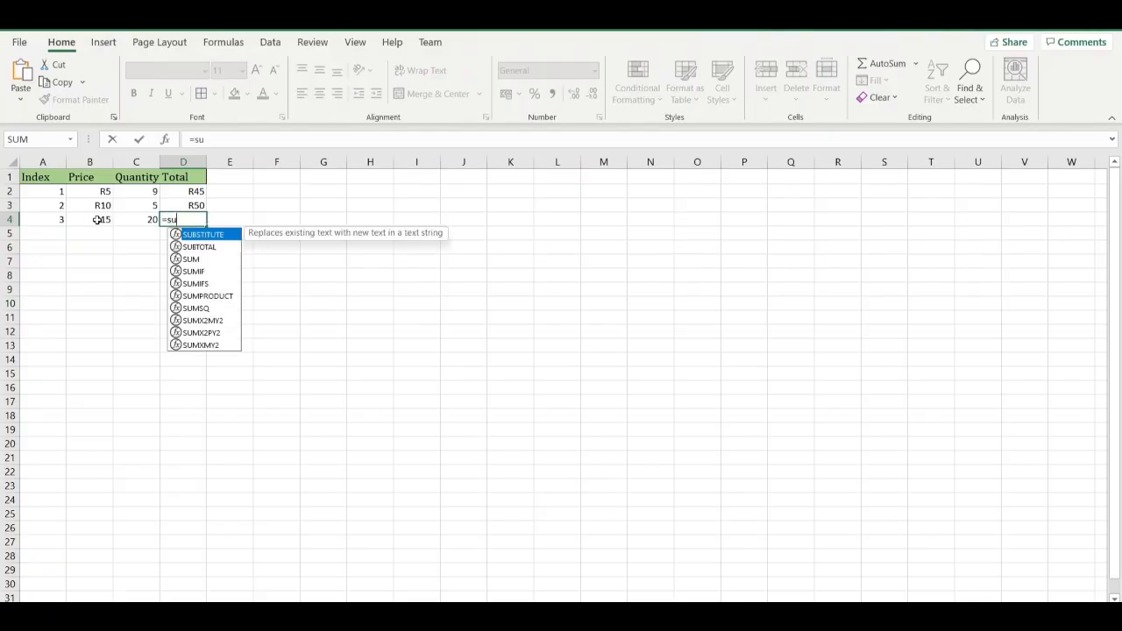
text(m()
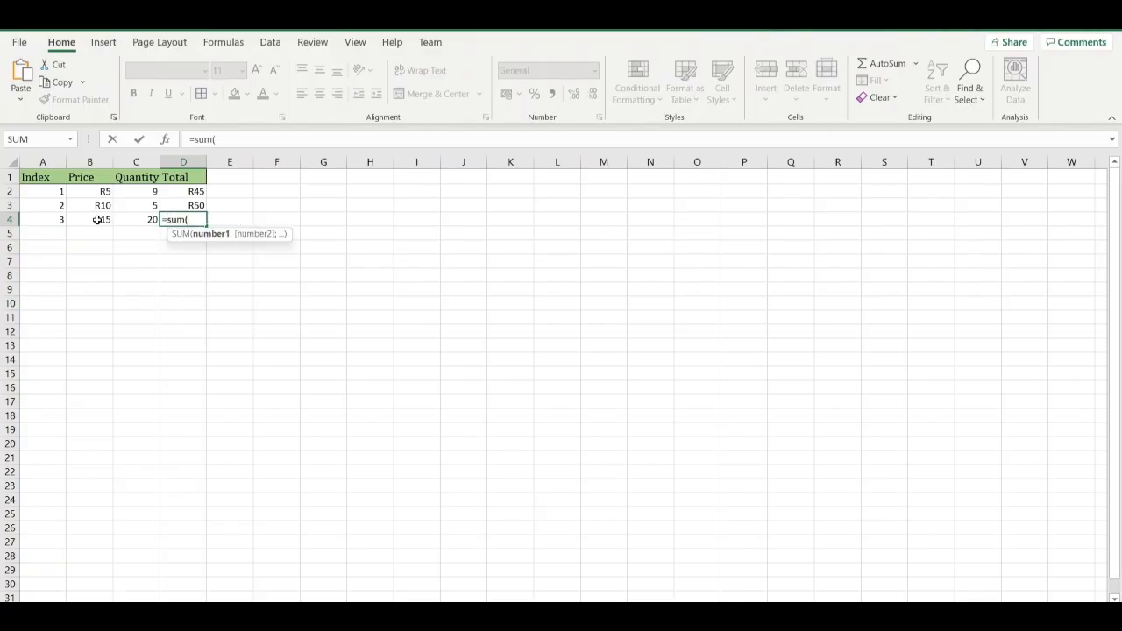
click(97, 220)
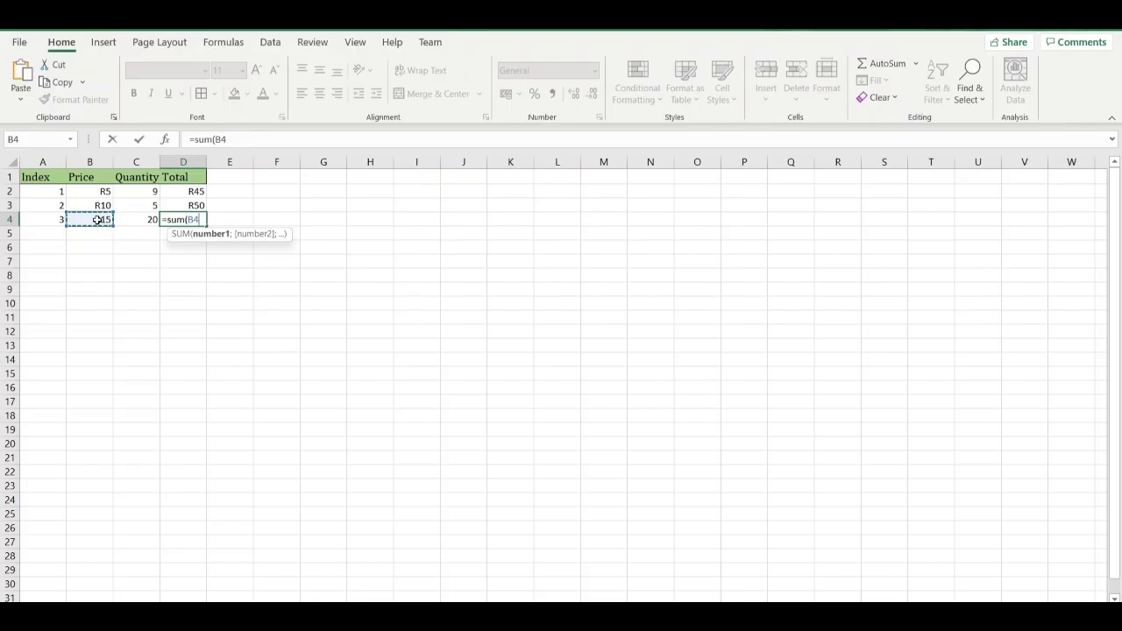
text(*)
click(124, 226)
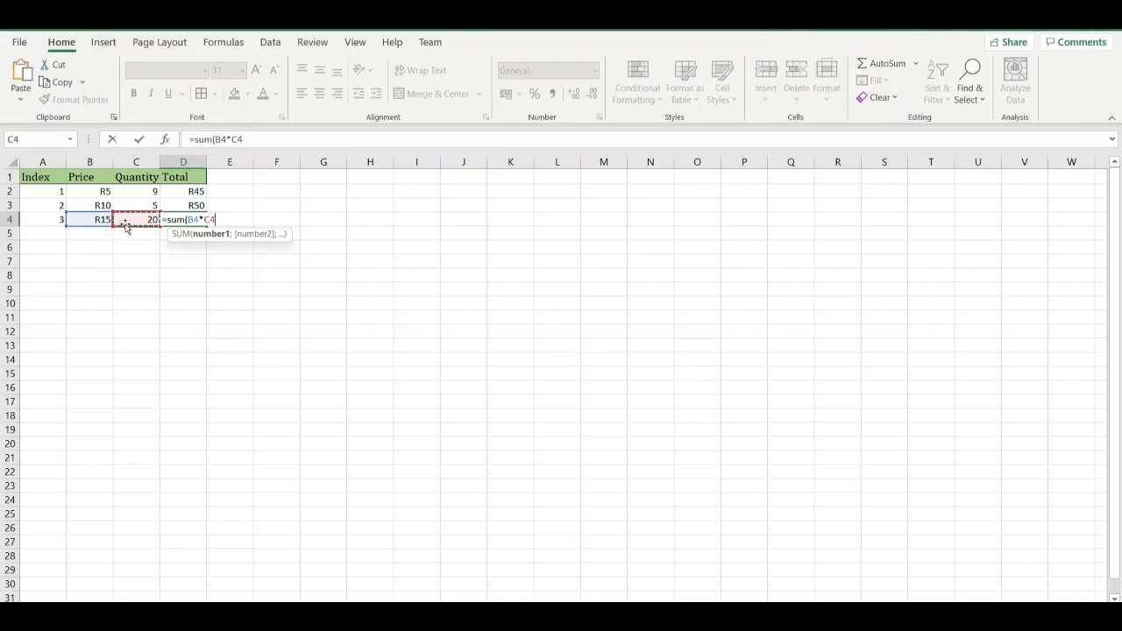
text())
key(Return)
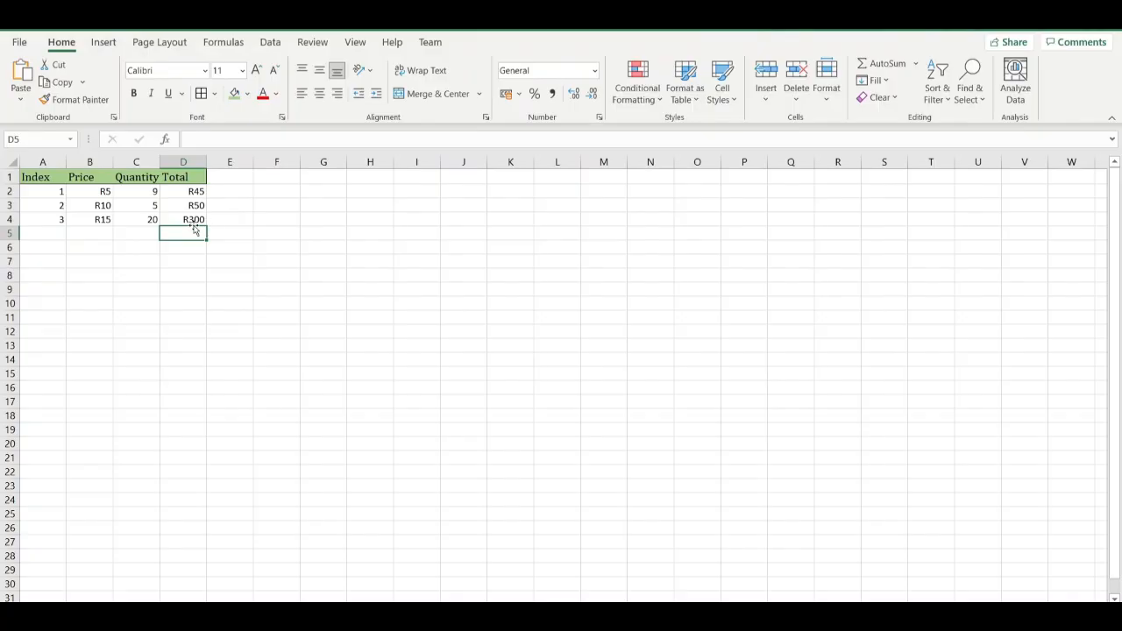
click(181, 193)
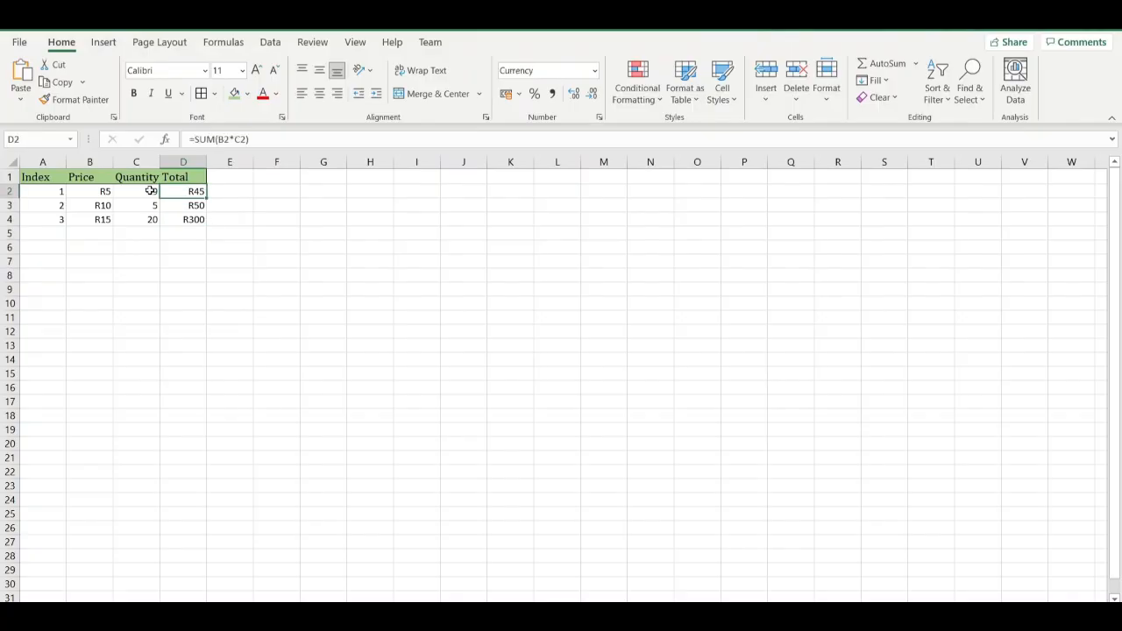
click(139, 190)
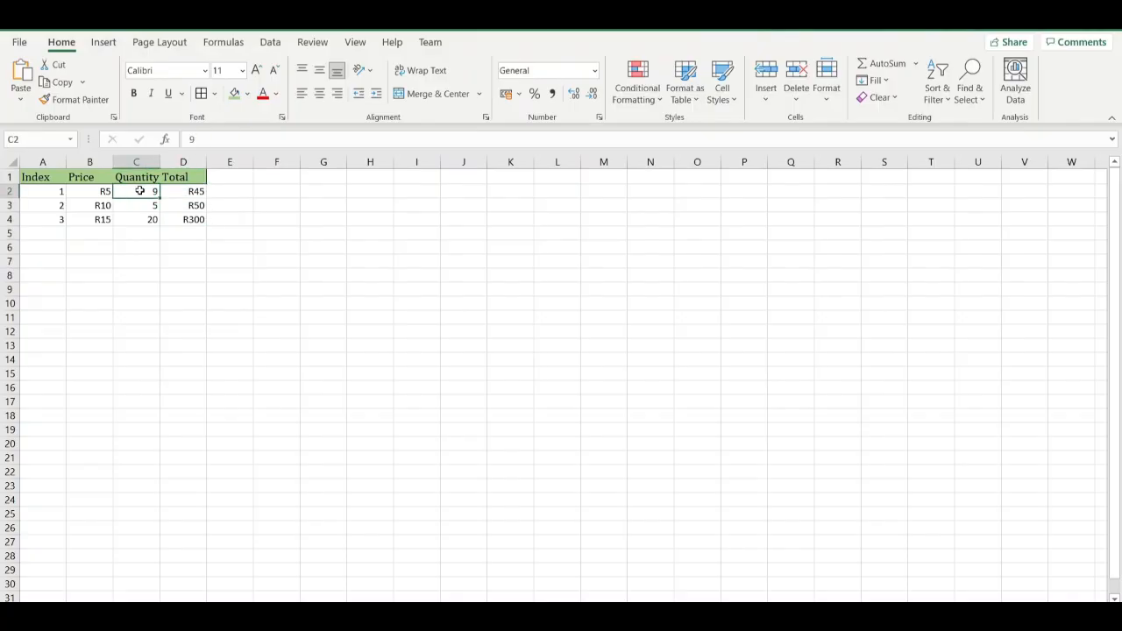
click(80, 192)
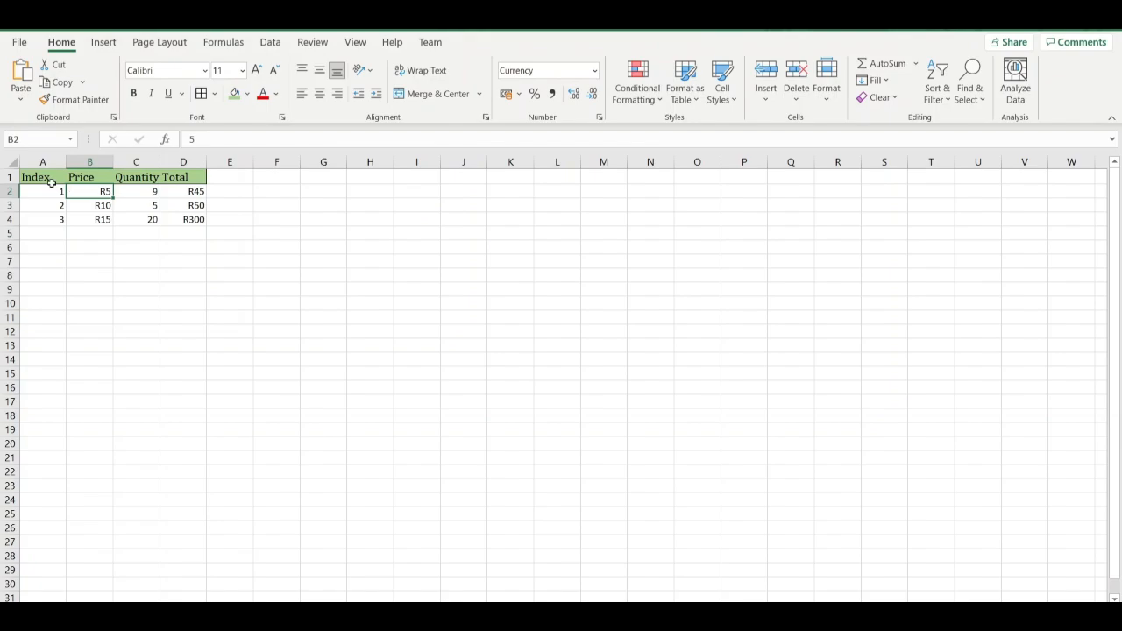
Replace the Index header in A1 with Fruits.
click(46, 179)
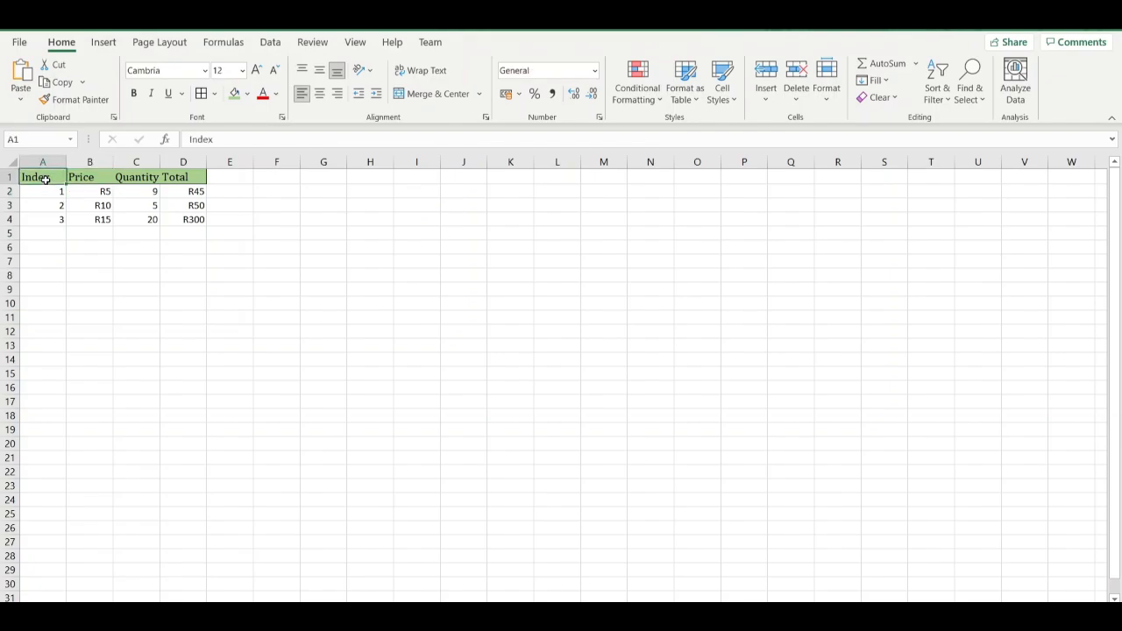
double_click(45, 179)
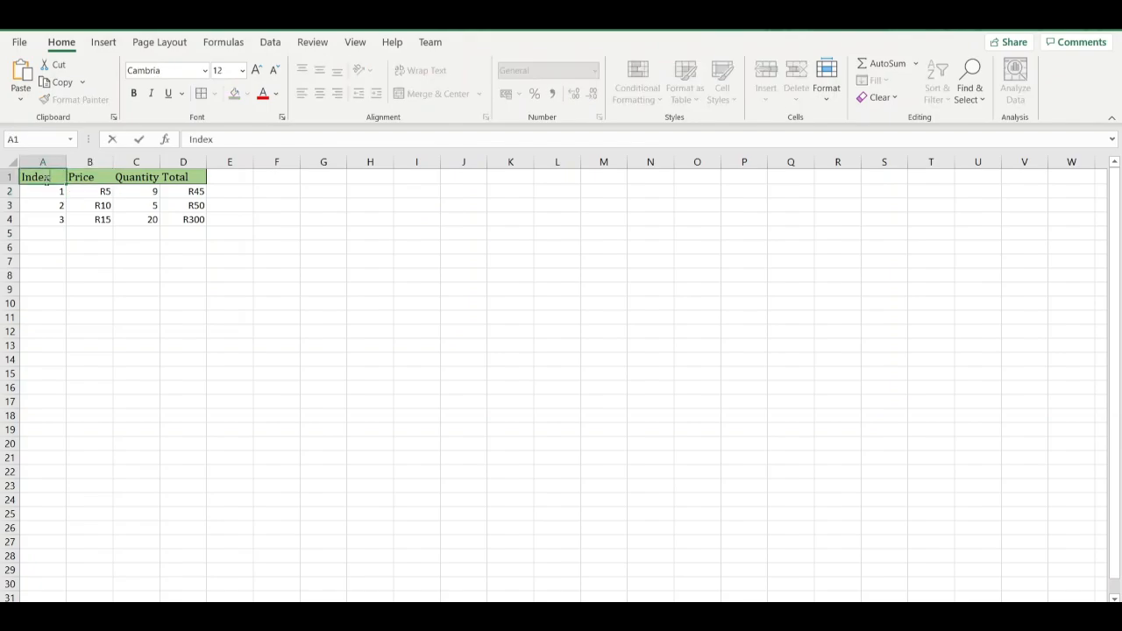
key(BackSpace)
key(BackSpace)
key(BackSpace)
key(BackSpace)
key(BackSpace)
text(Fruits)
Replace the index number in A2 with the fruit name Watermelon.
click(45, 193)
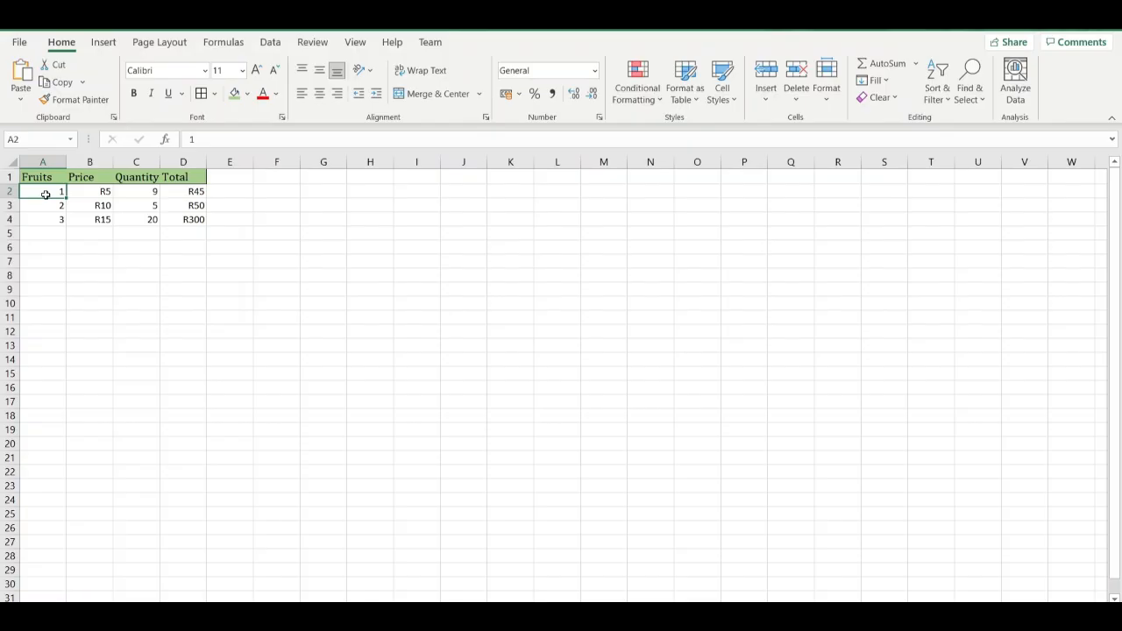
double_click(45, 194)
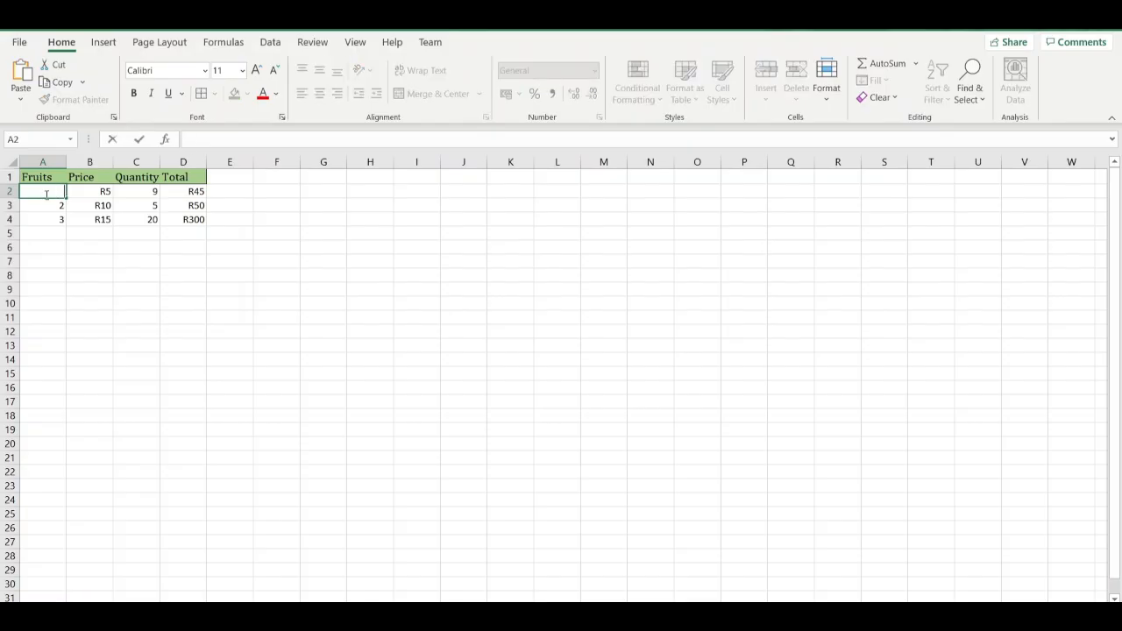
text(Watermel)
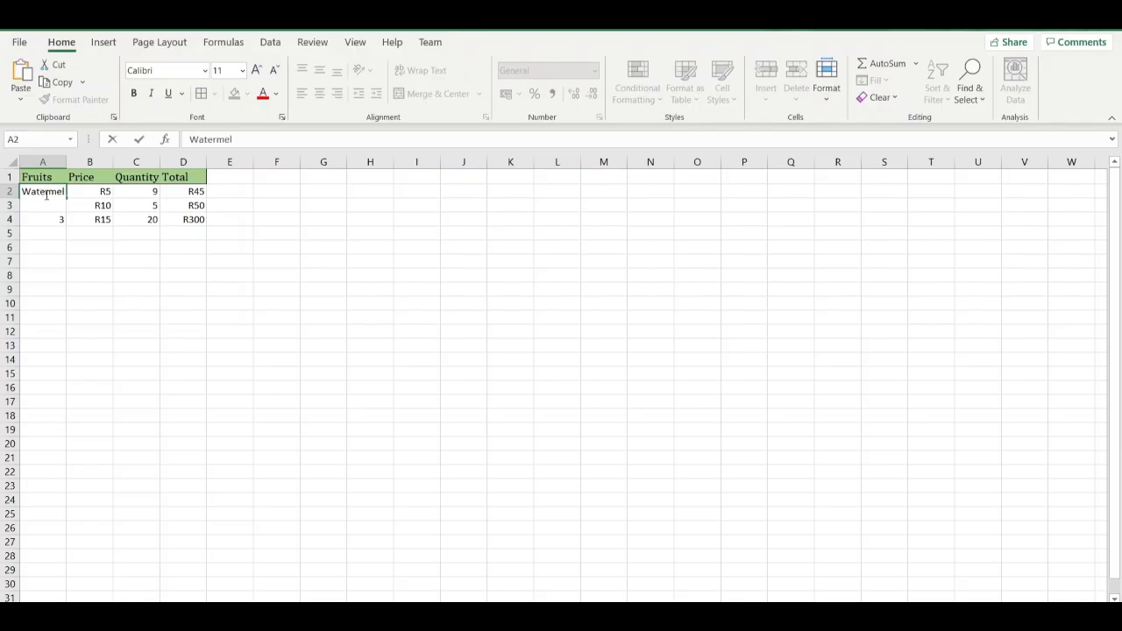
text(on)
click(36, 233)
Replace the index number in A3 with the fruit name Mango.
click(37, 208)
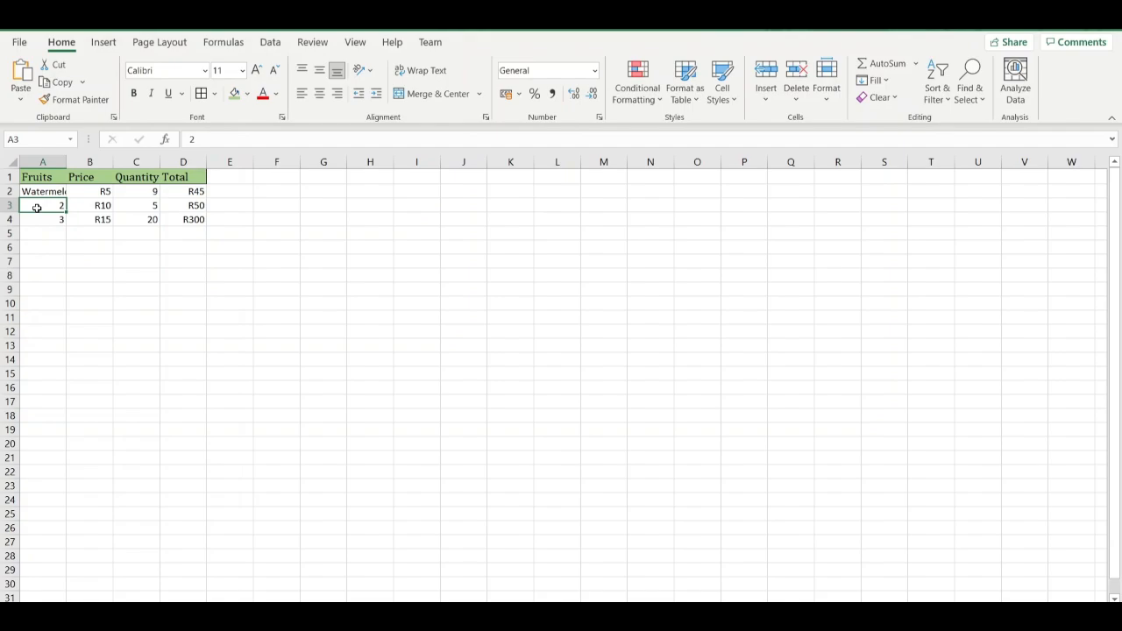
double_click(37, 208)
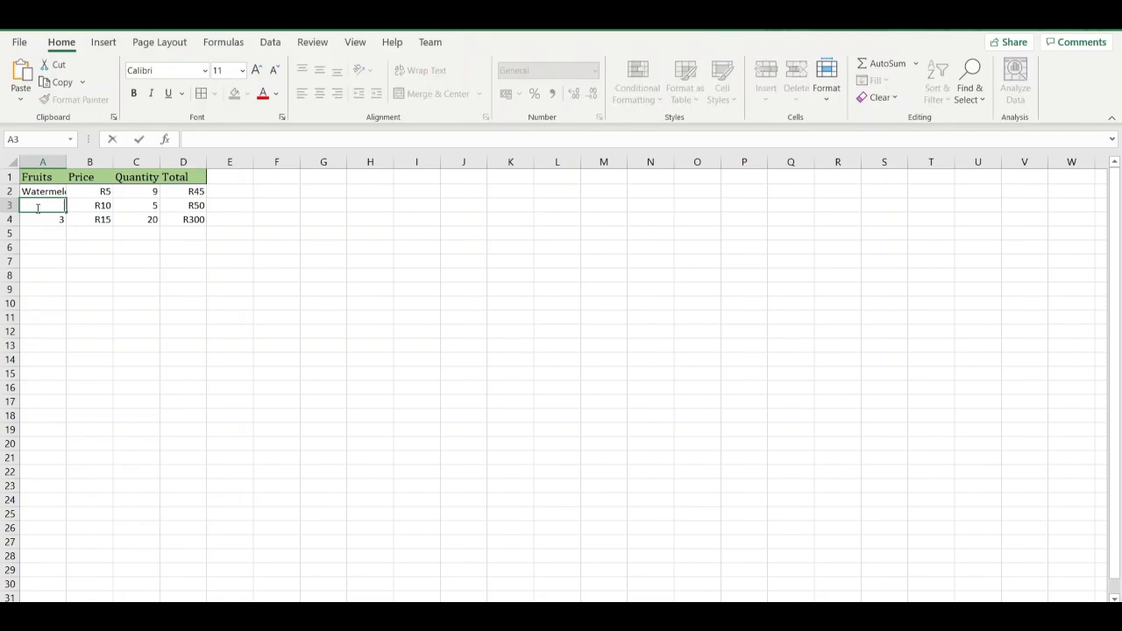
text(Mango)
Replace the index number in A4 with the fruit name Pineapple.
click(43, 223)
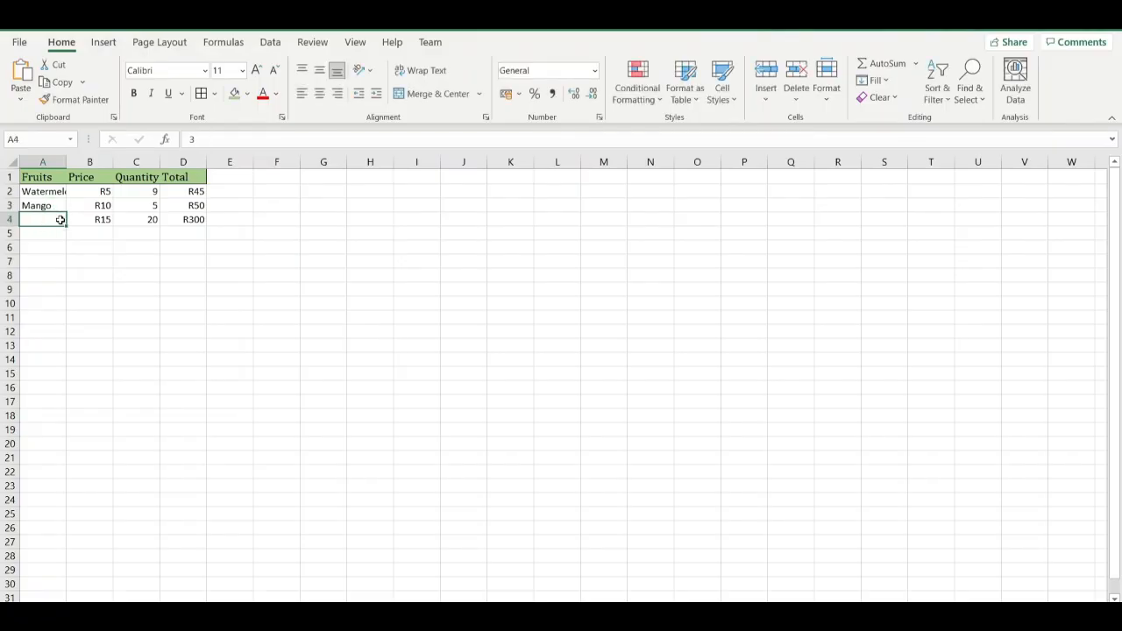
double_click(58, 218)
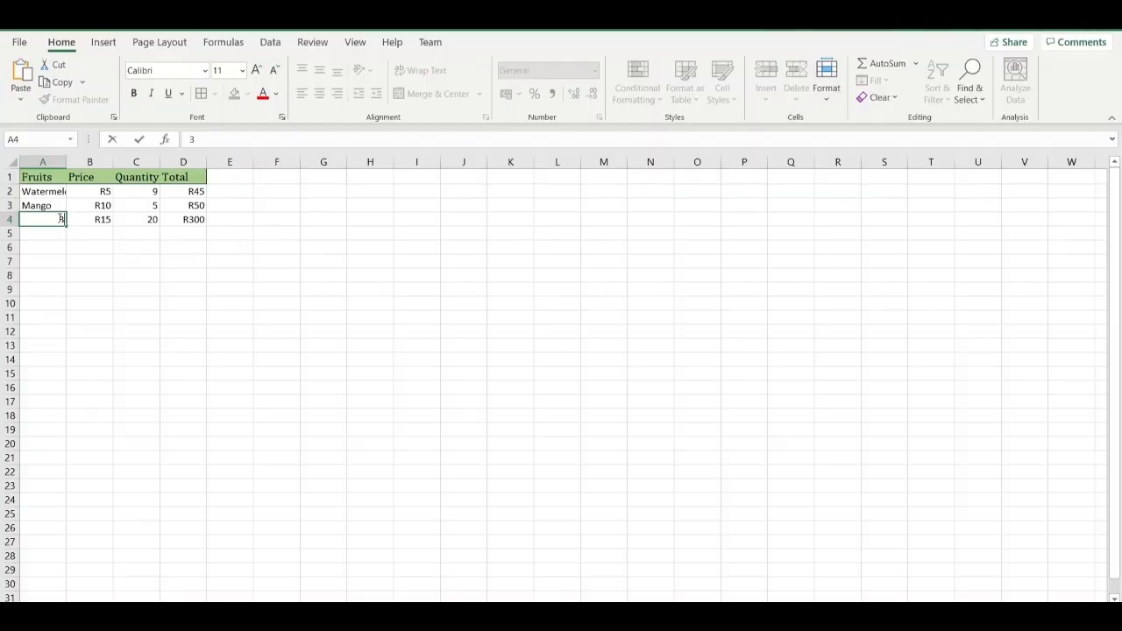
key(BackSpace)
text(p)
key(BackSpace)
text(Pineapple)
click(91, 246)
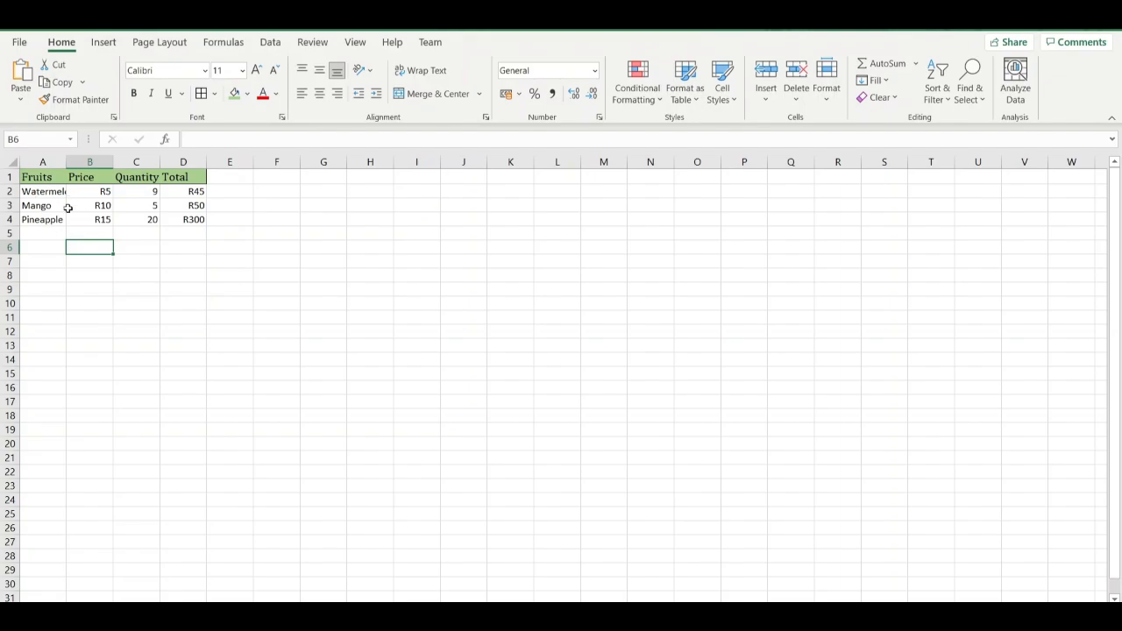
Widen column A to 10,33 (100 pixels) so that the full word Watermelon fits in its cell.
click(38, 194)
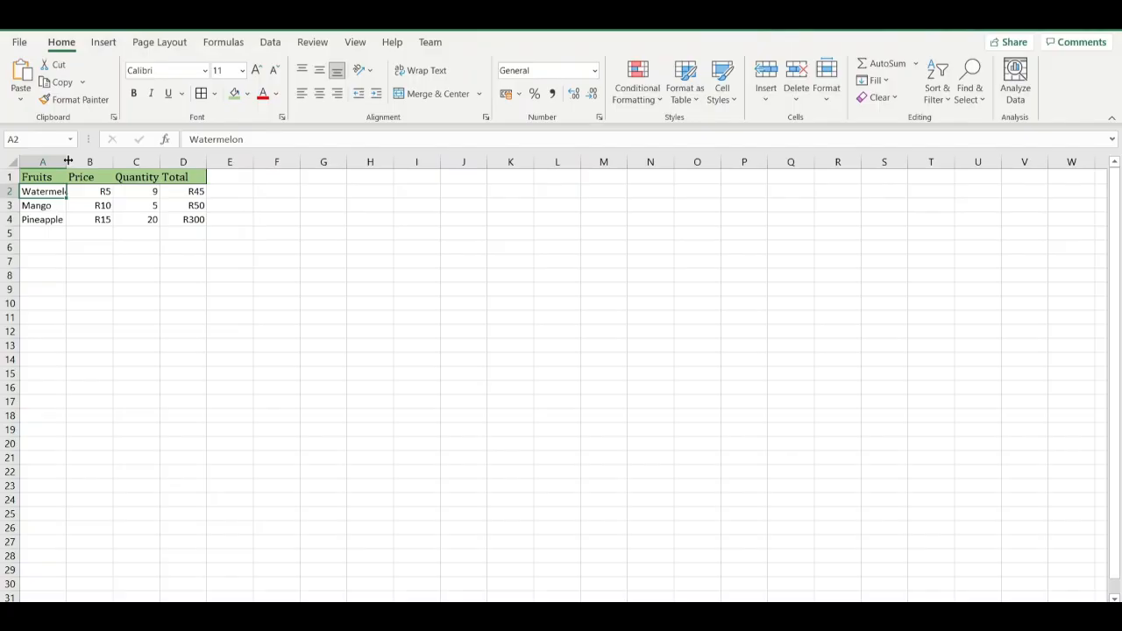
drag(68, 161, 68, 161)
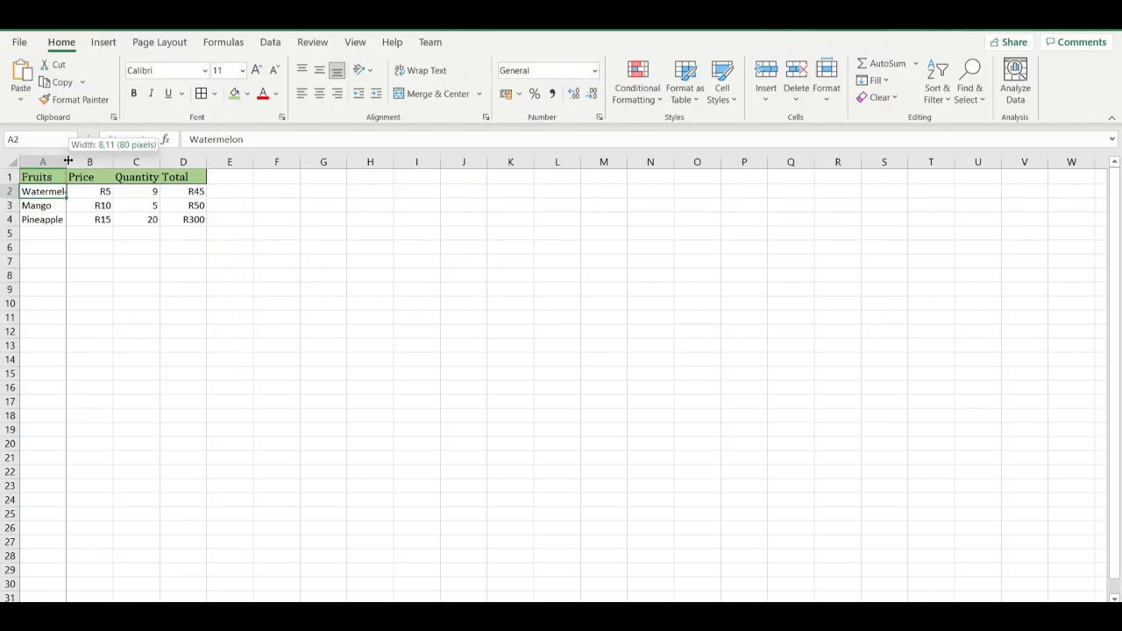
drag(68, 160, 79, 161)
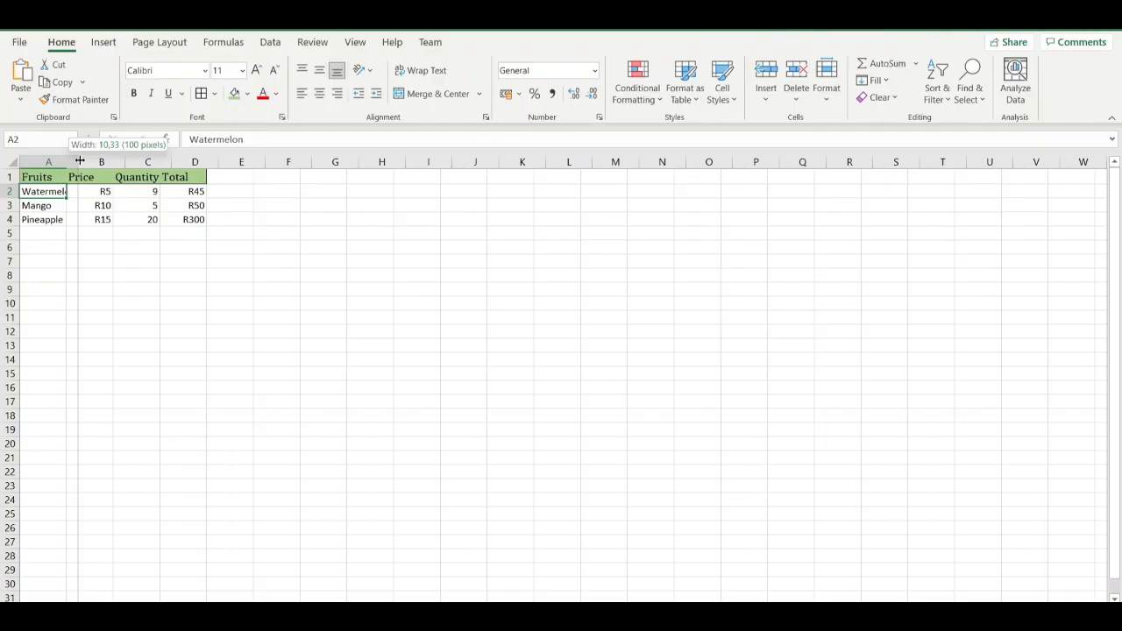
drag(79, 160, 78, 161)
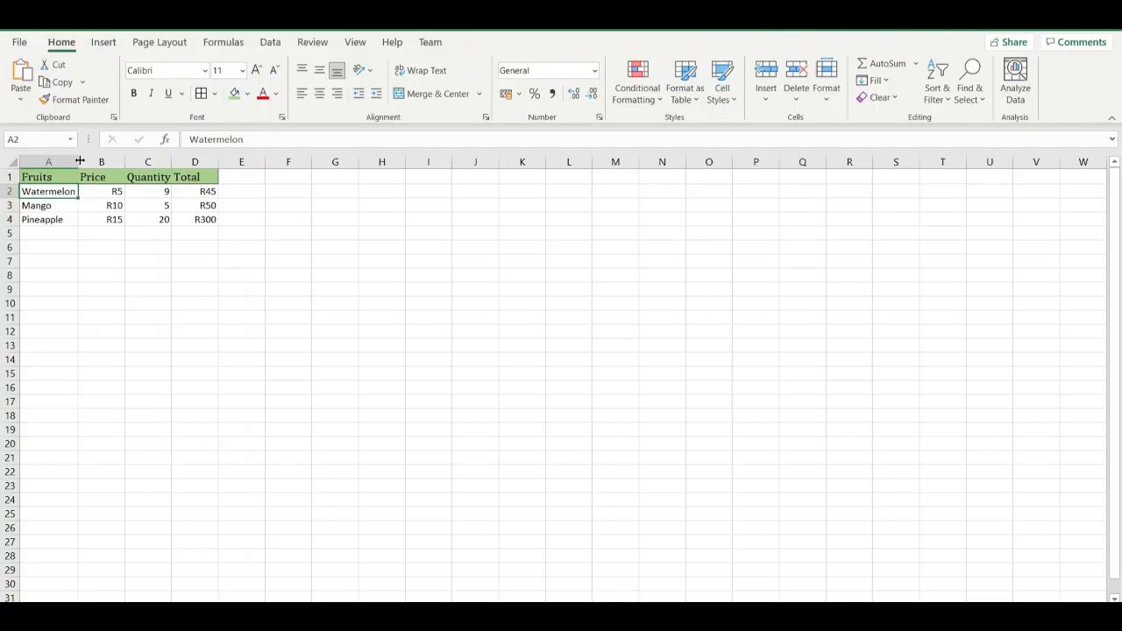
click(130, 249)
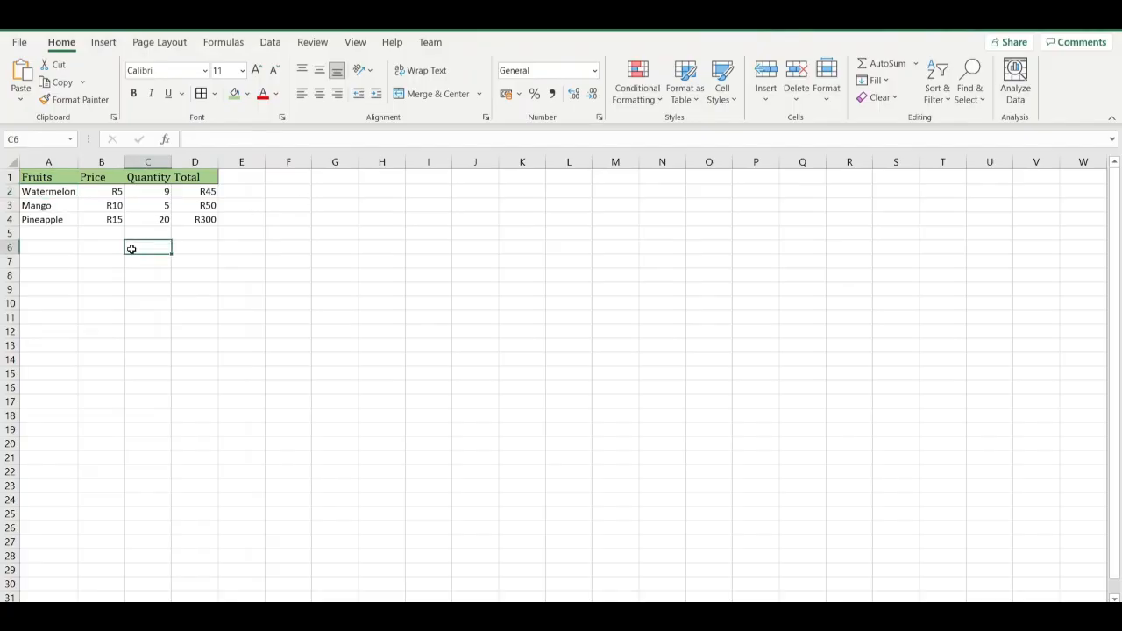
click(54, 194)
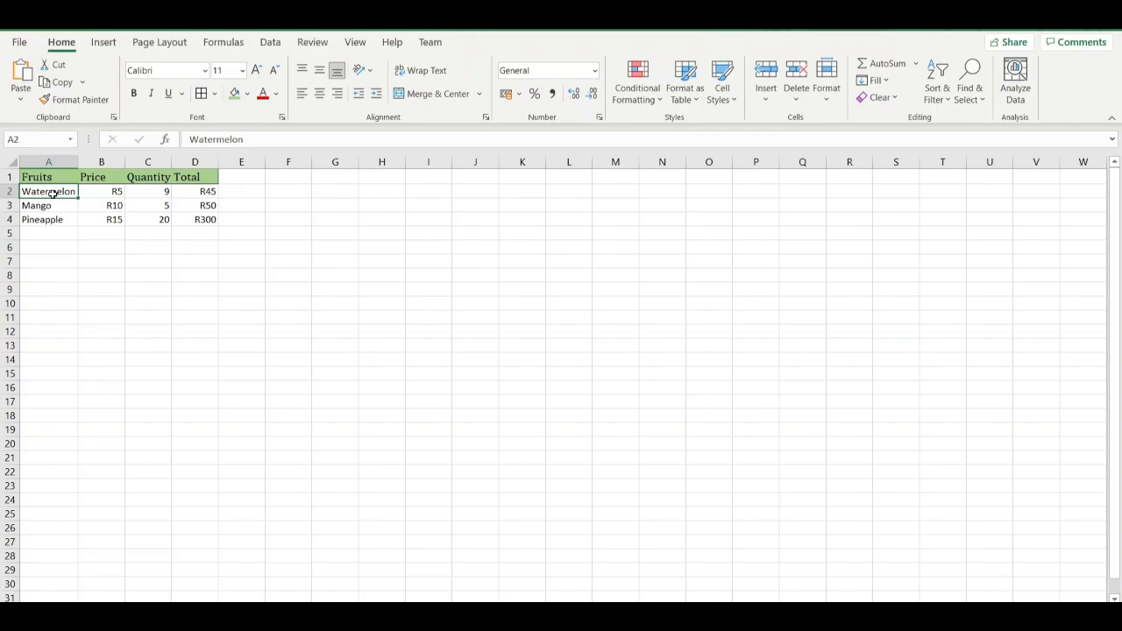
click(51, 206)
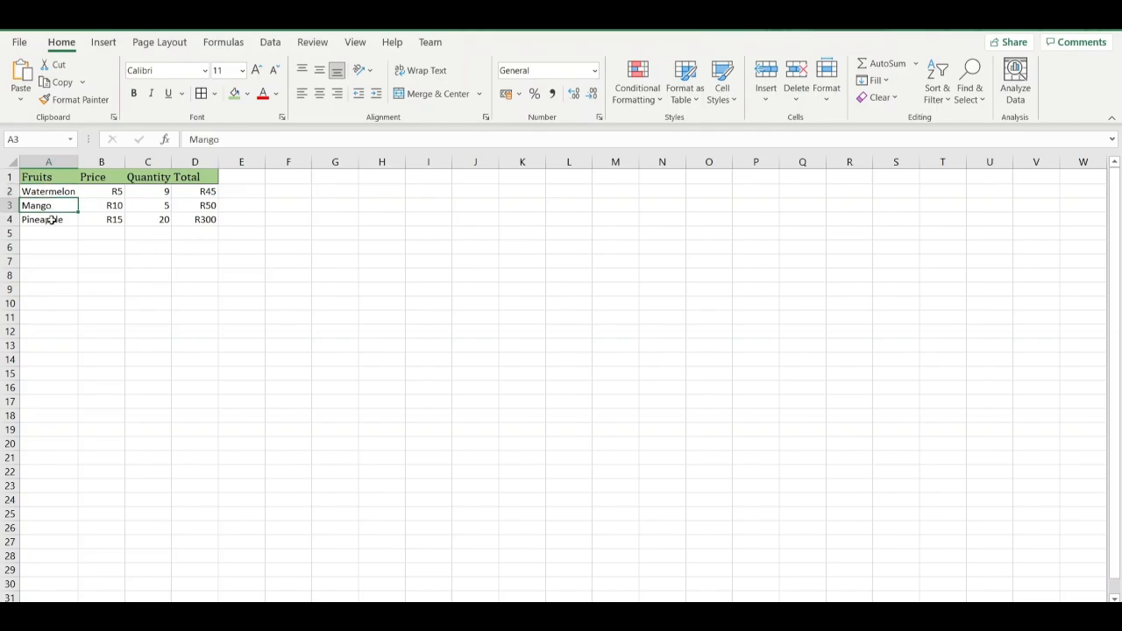
click(52, 220)
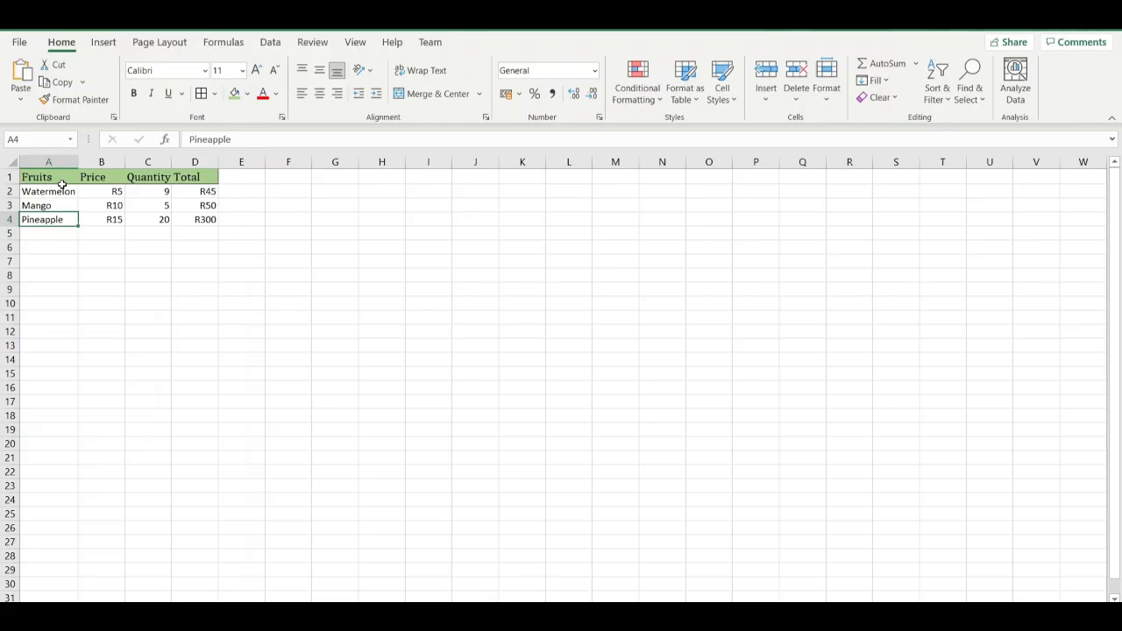
Center the fruit names in A2:A4 horizontally within their cells.
click(61, 191)
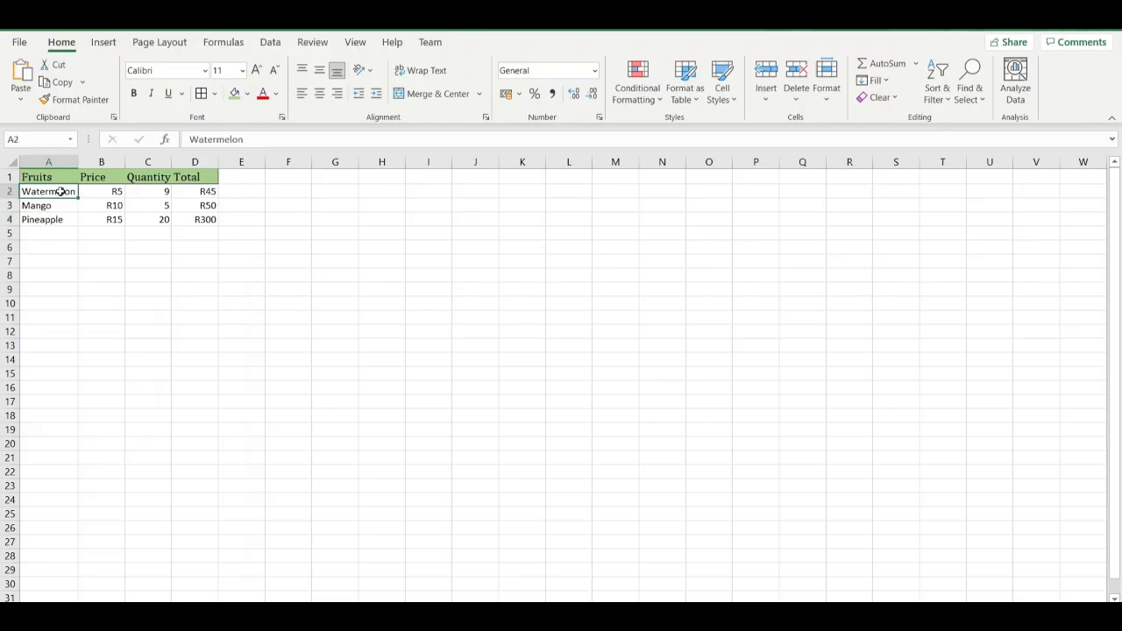
key(ctrl+shift+Down)
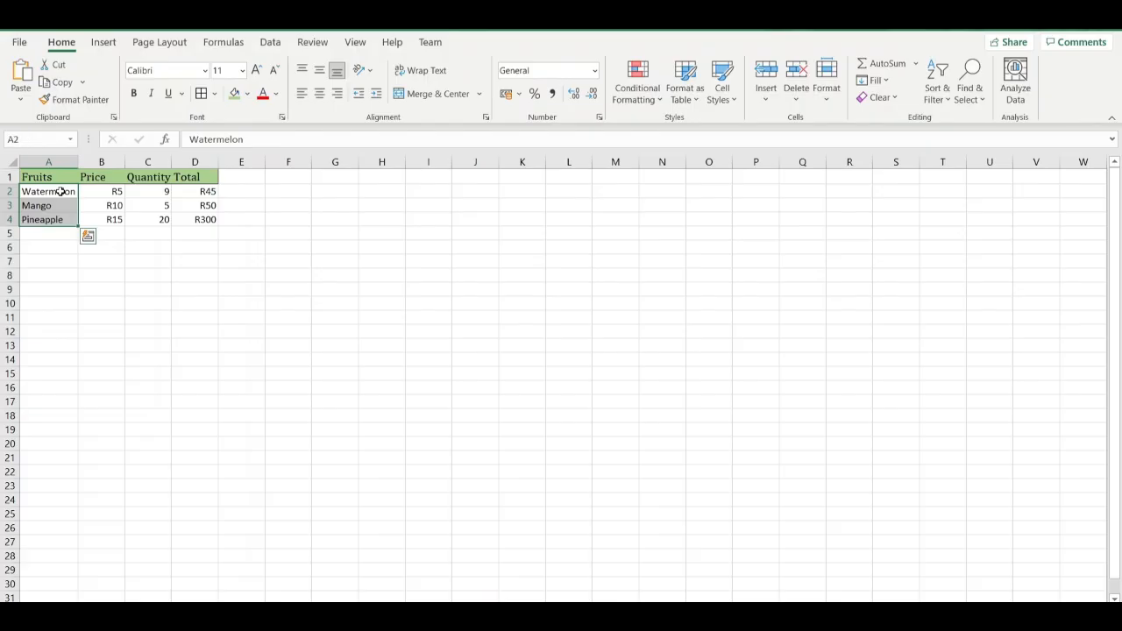
click(321, 94)
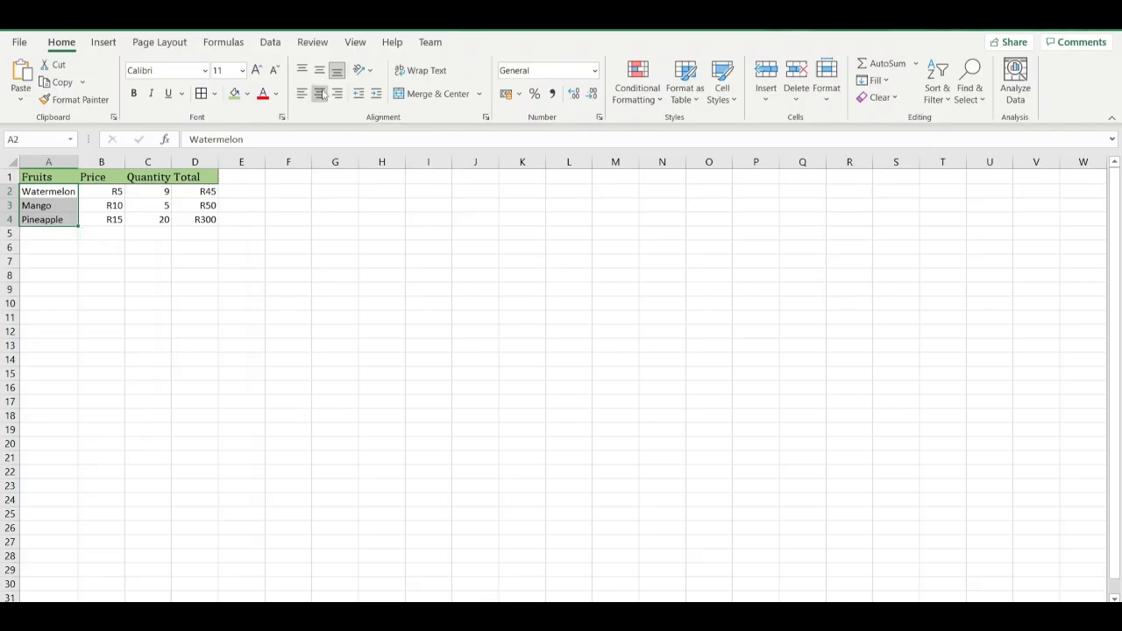
click(323, 363)
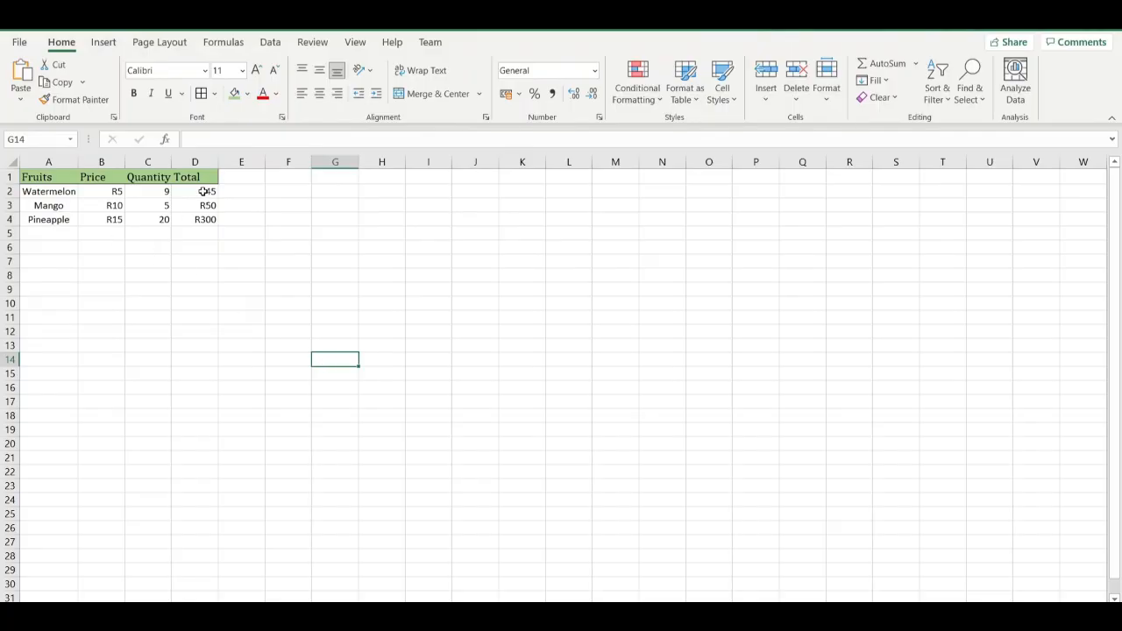
click(660, 100)
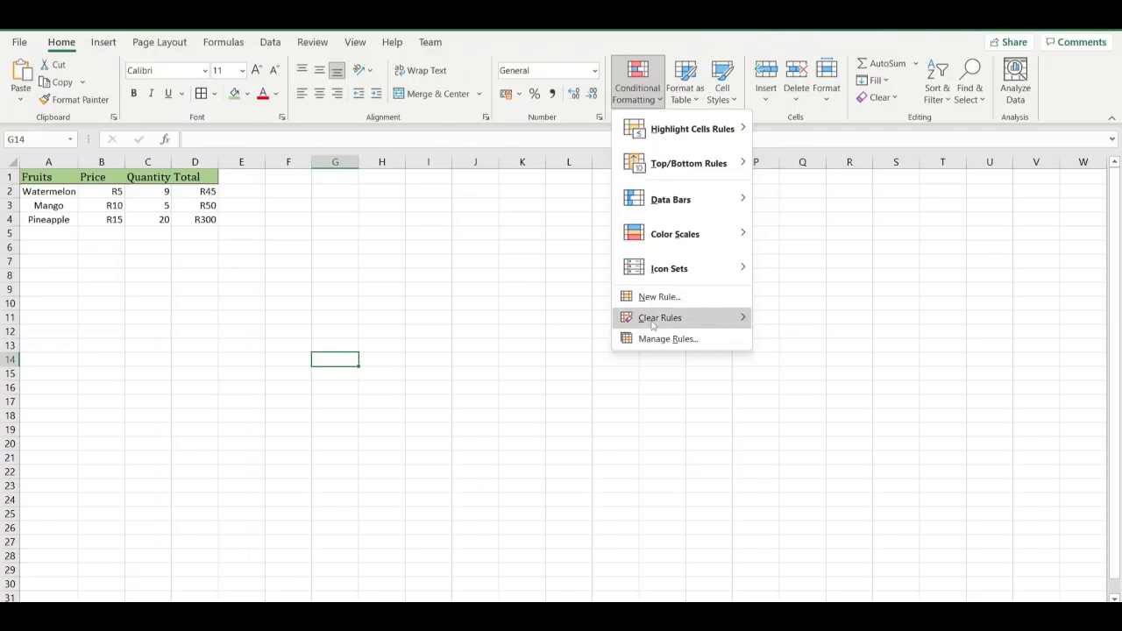
mouse_move(673, 224)
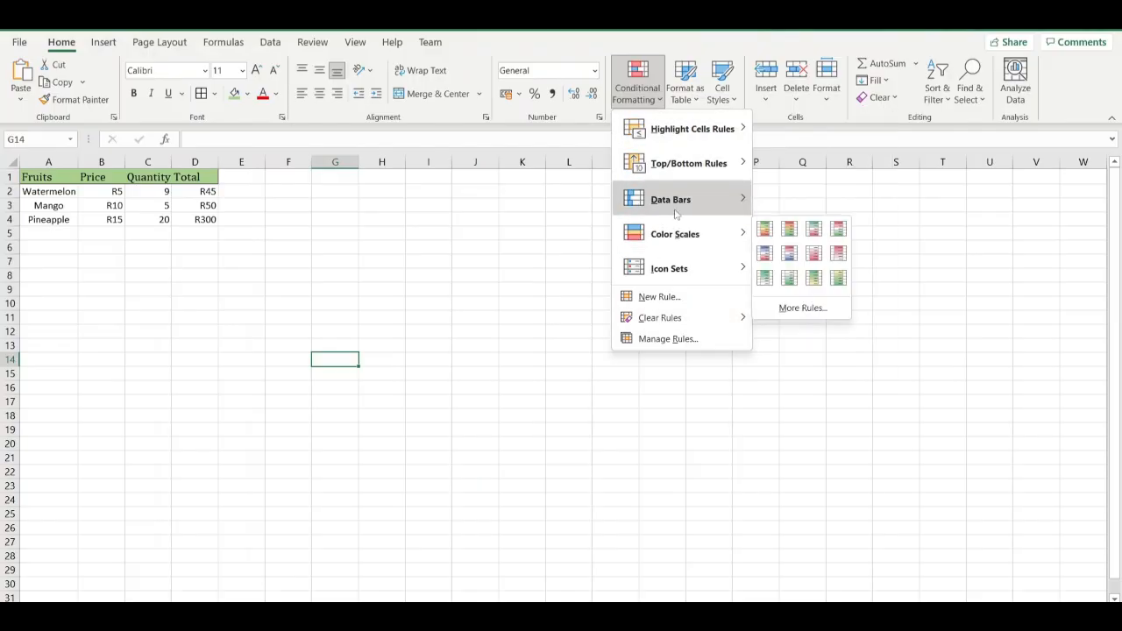
mouse_move(680, 204)
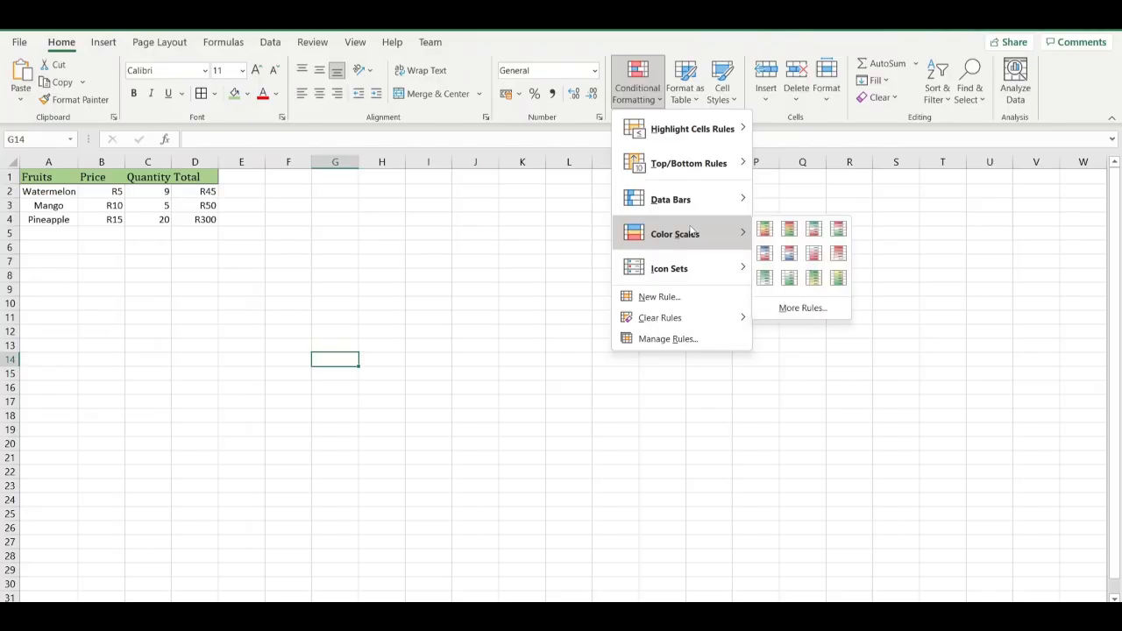
mouse_move(689, 269)
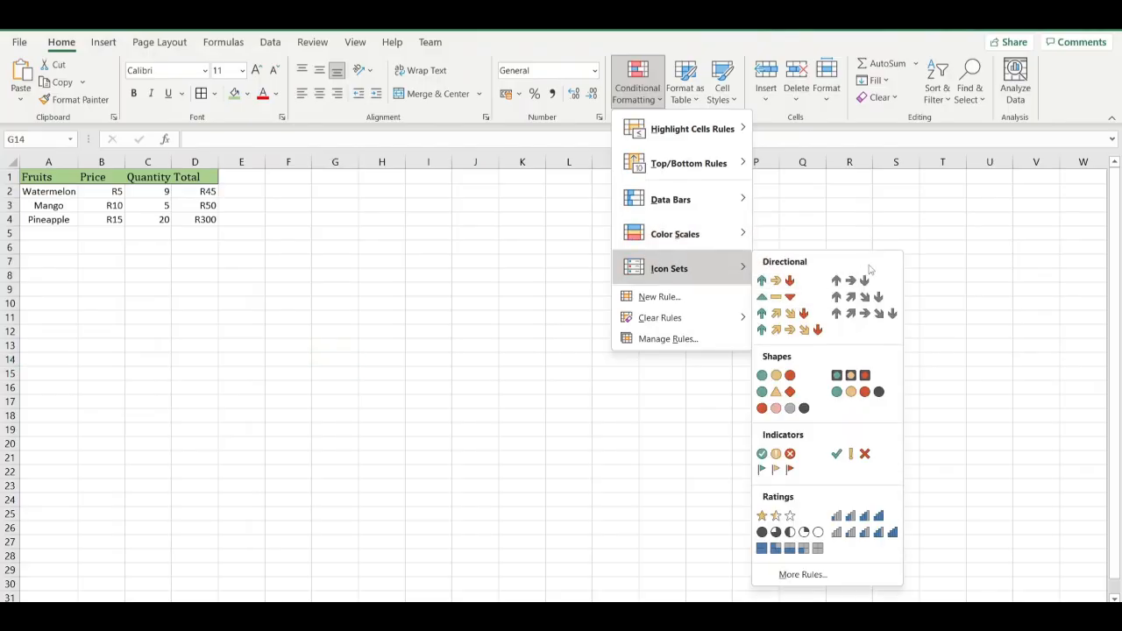
mouse_move(739, 207)
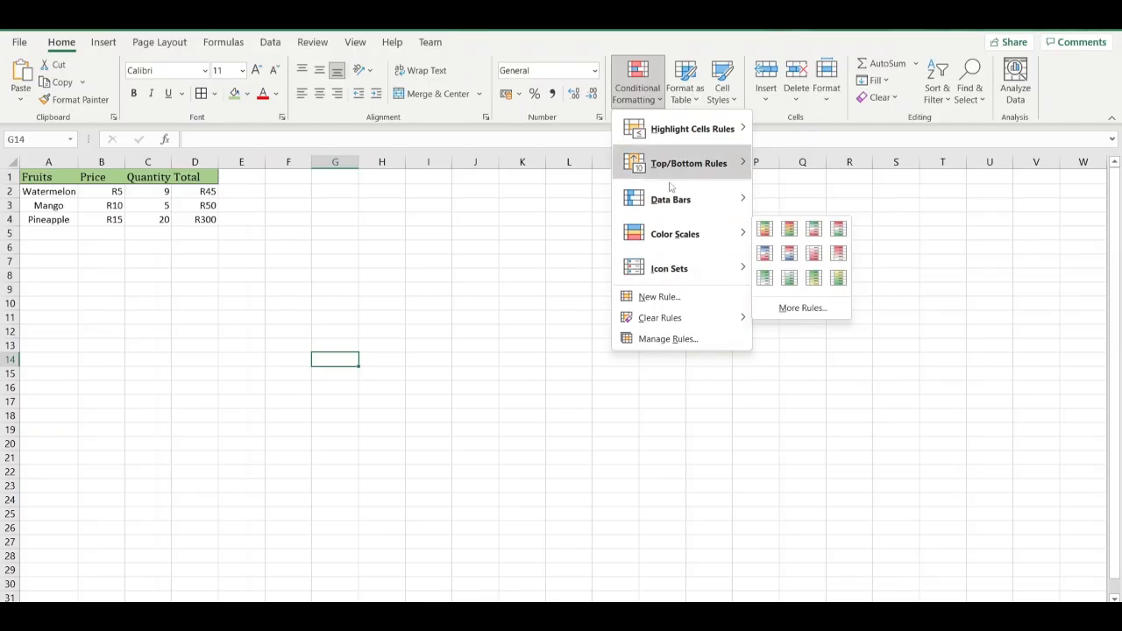
click(589, 248)
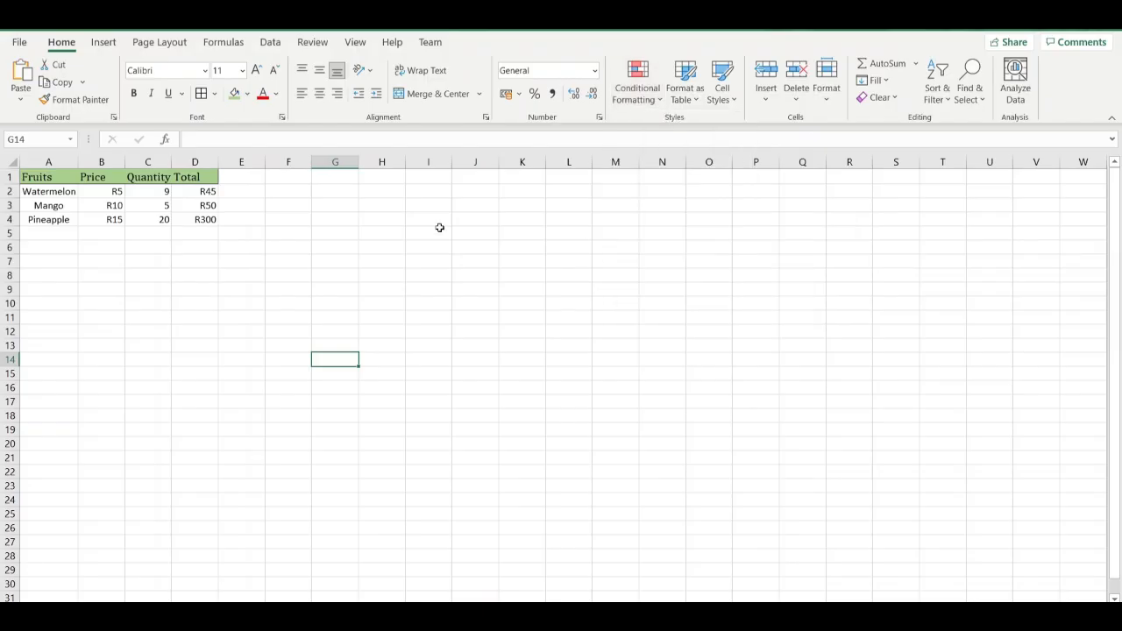
Select the Total values in D2:D4 and open the conditional formatting options for them.
click(195, 192)
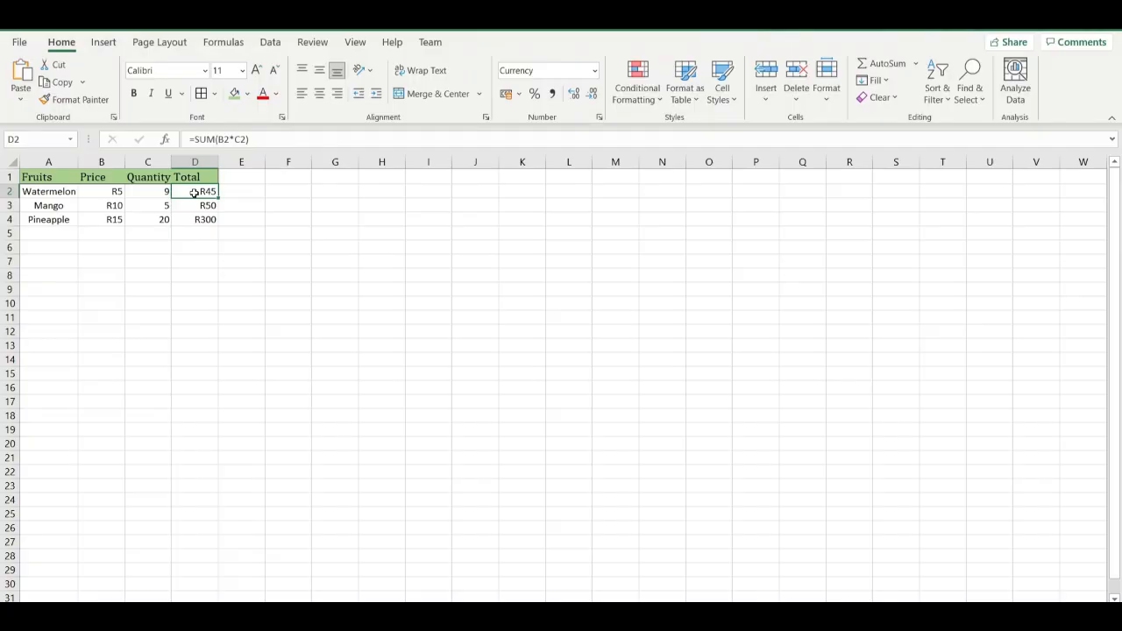
key(ctrl+shift+Down)
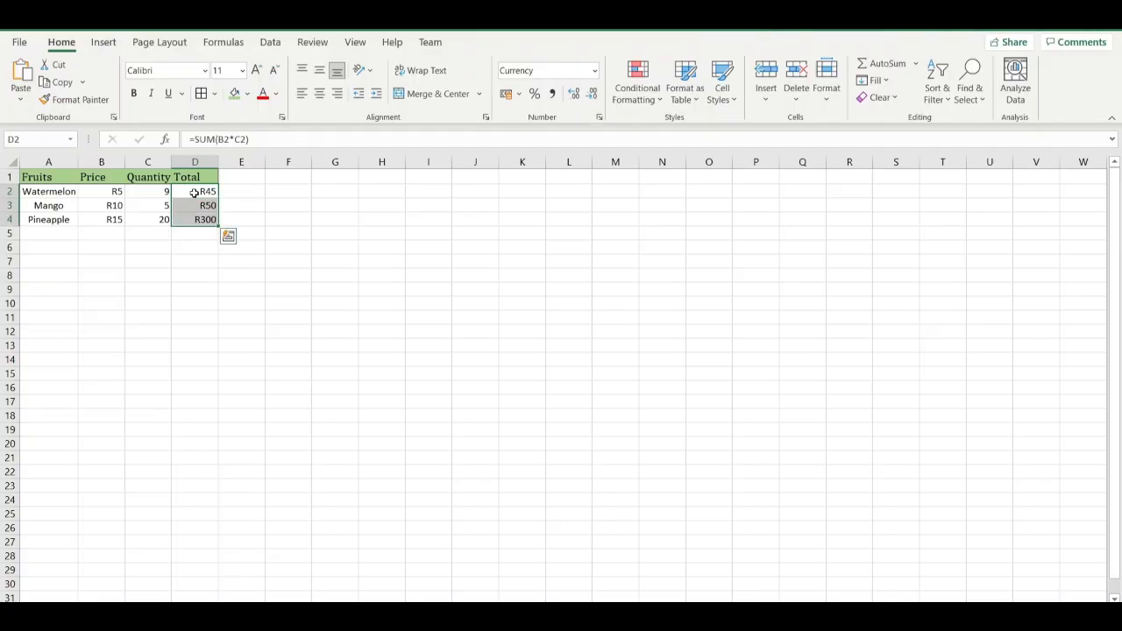
click(637, 95)
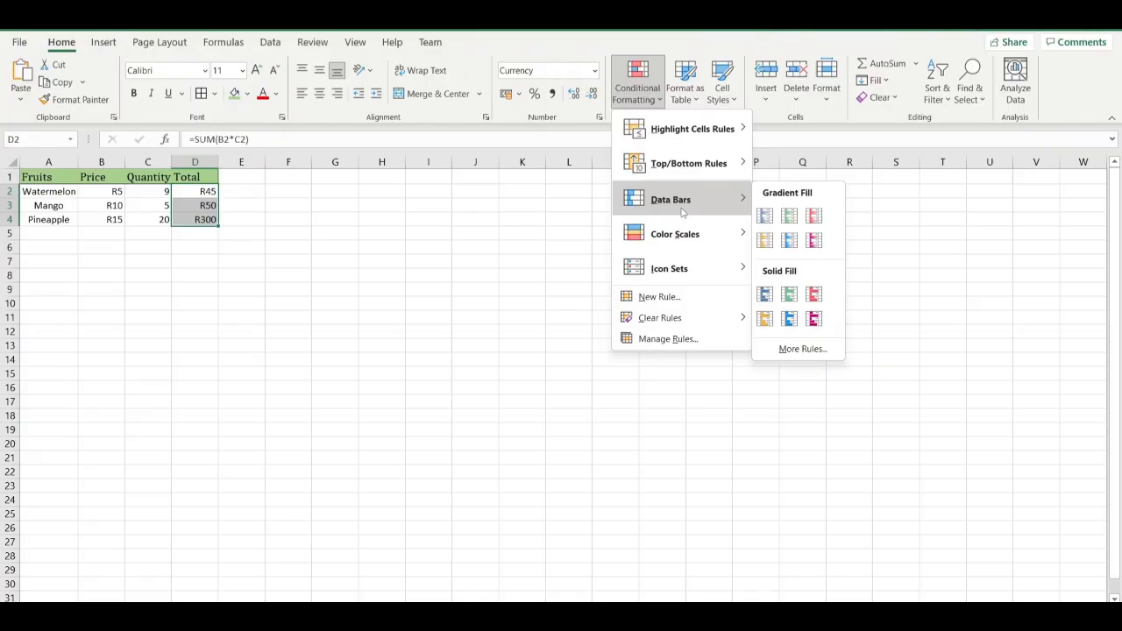
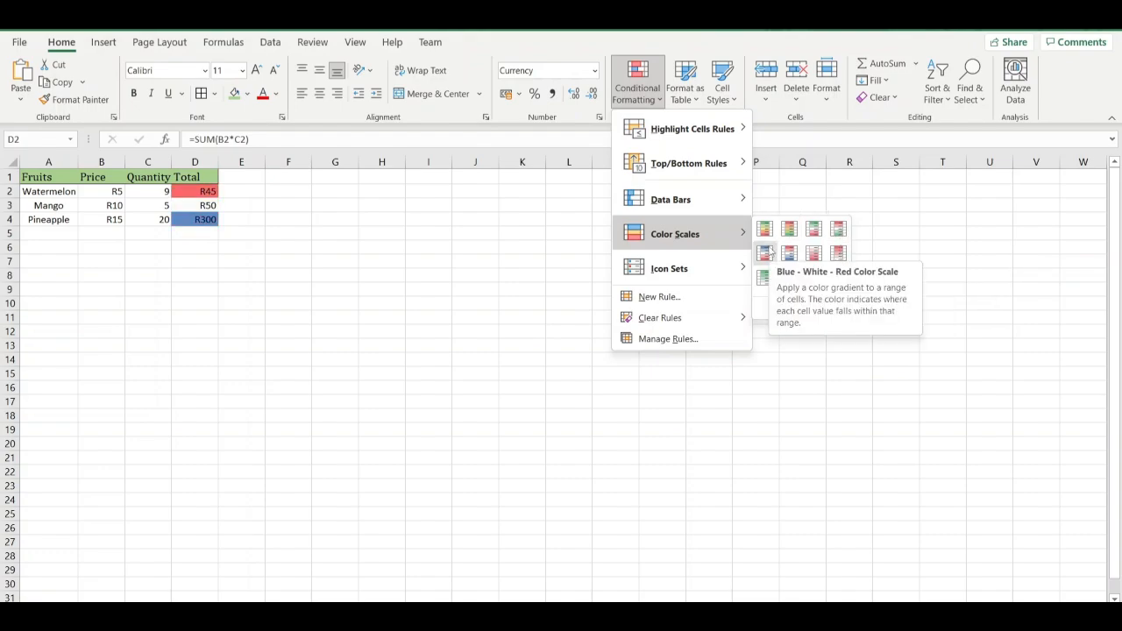
Apply the Blue - White - Red color scale to the Total values in D2:D4.
click(765, 252)
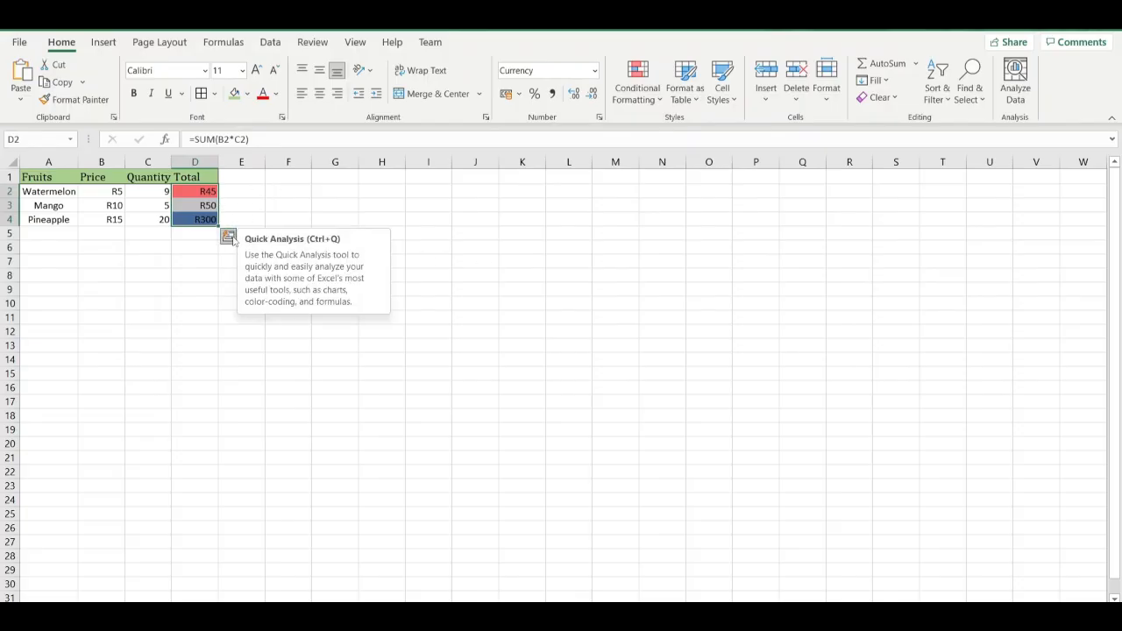
click(228, 237)
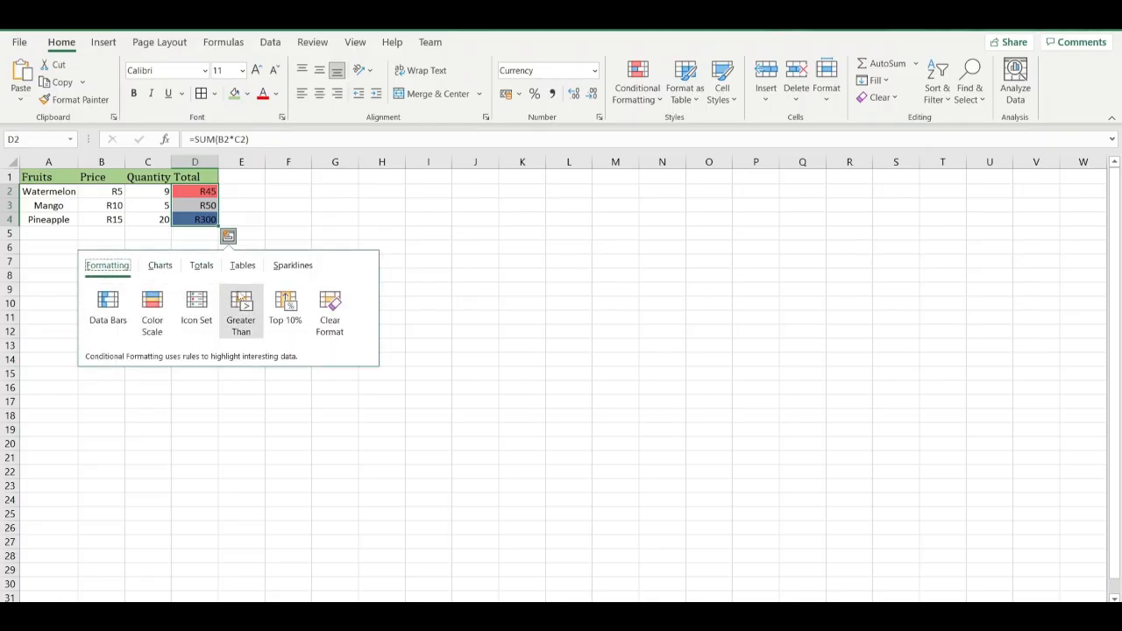
click(323, 219)
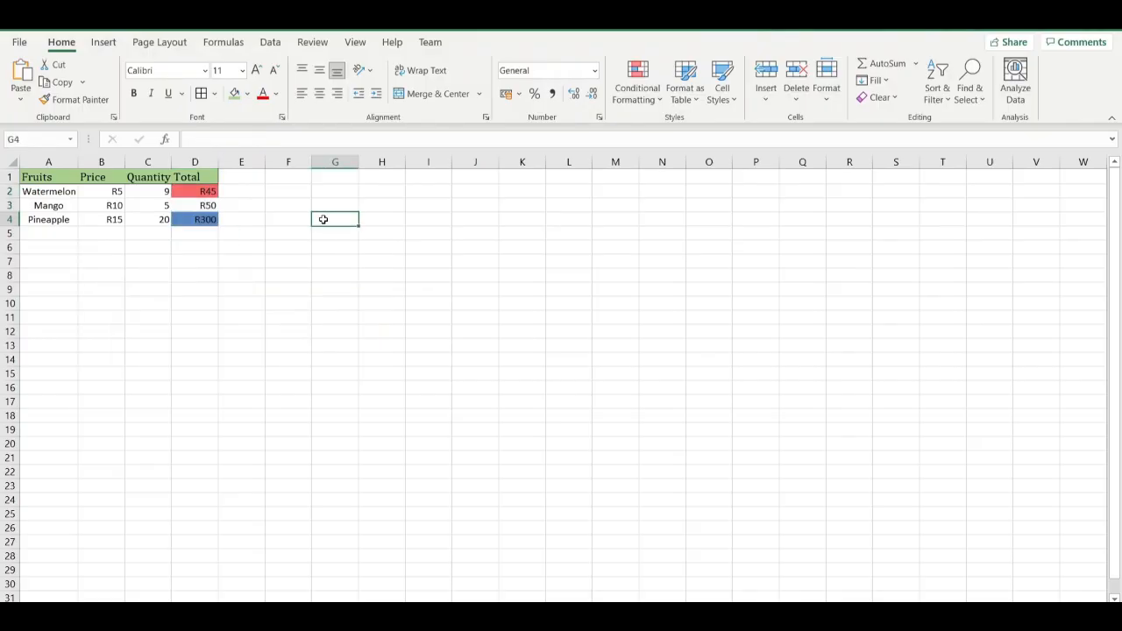
click(191, 195)
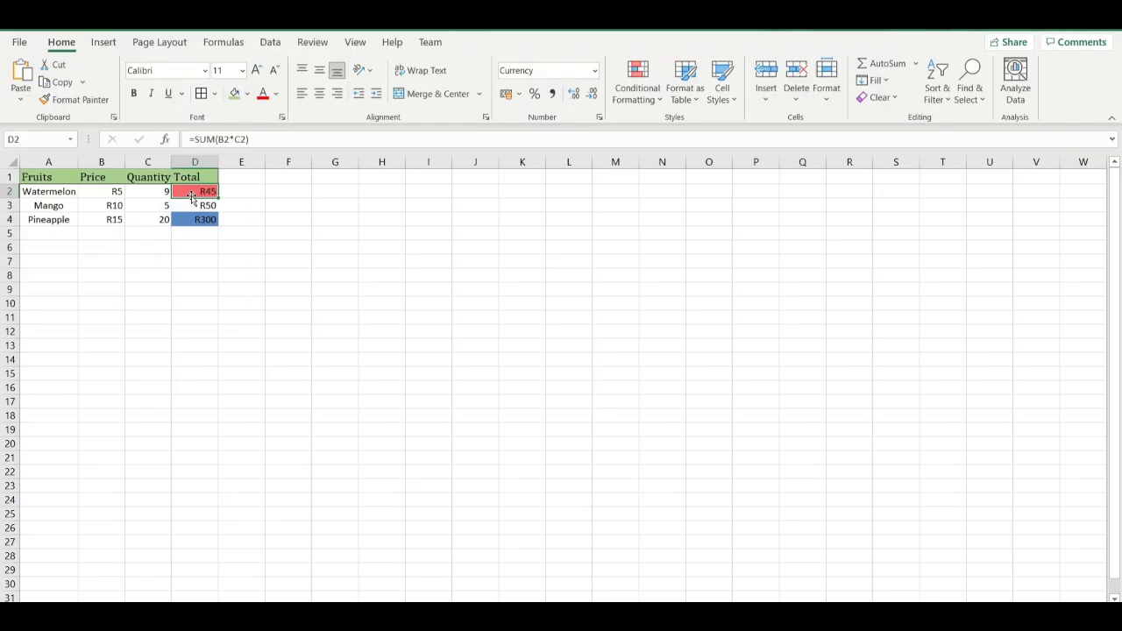
key(Down)
key(Down)
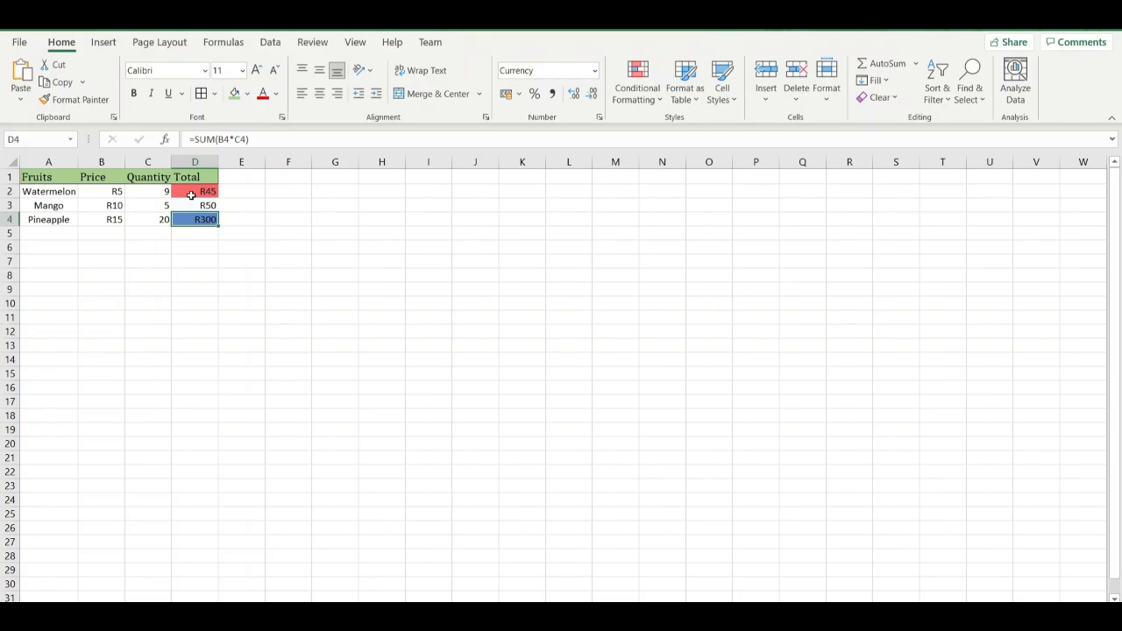
key(Up)
key(Up)
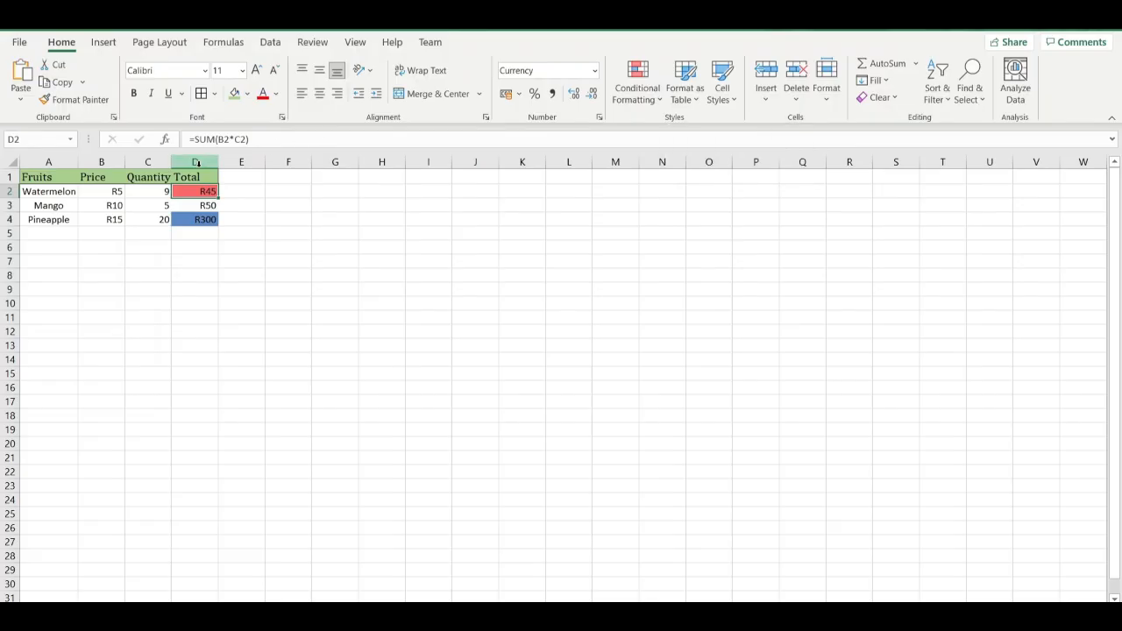
click(56, 176)
drag(56, 176, 199, 221)
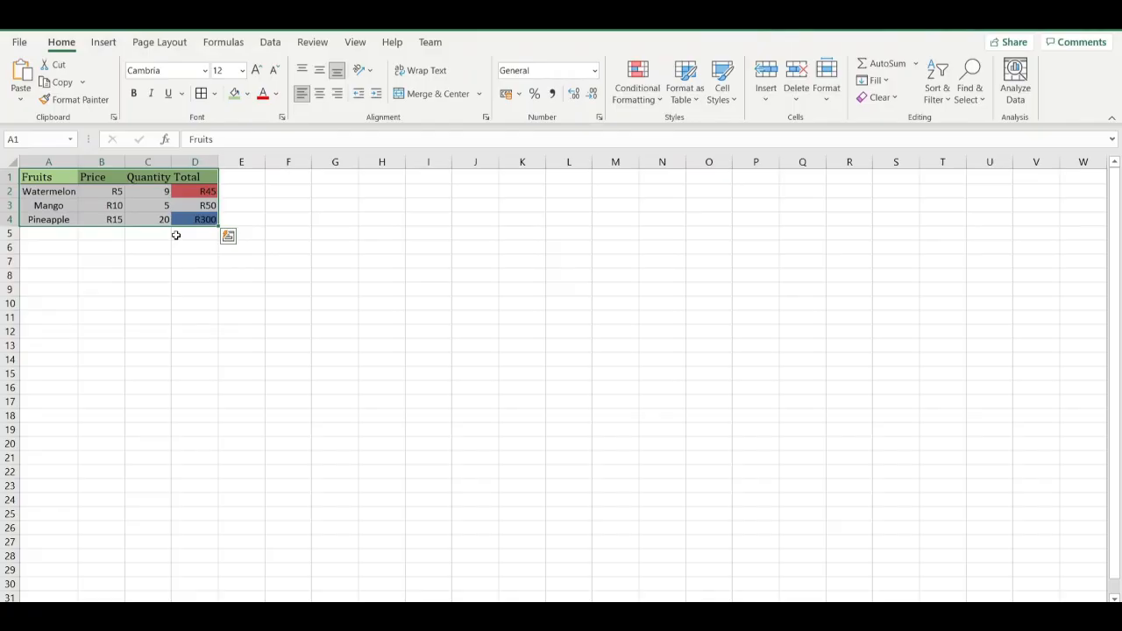
click(111, 275)
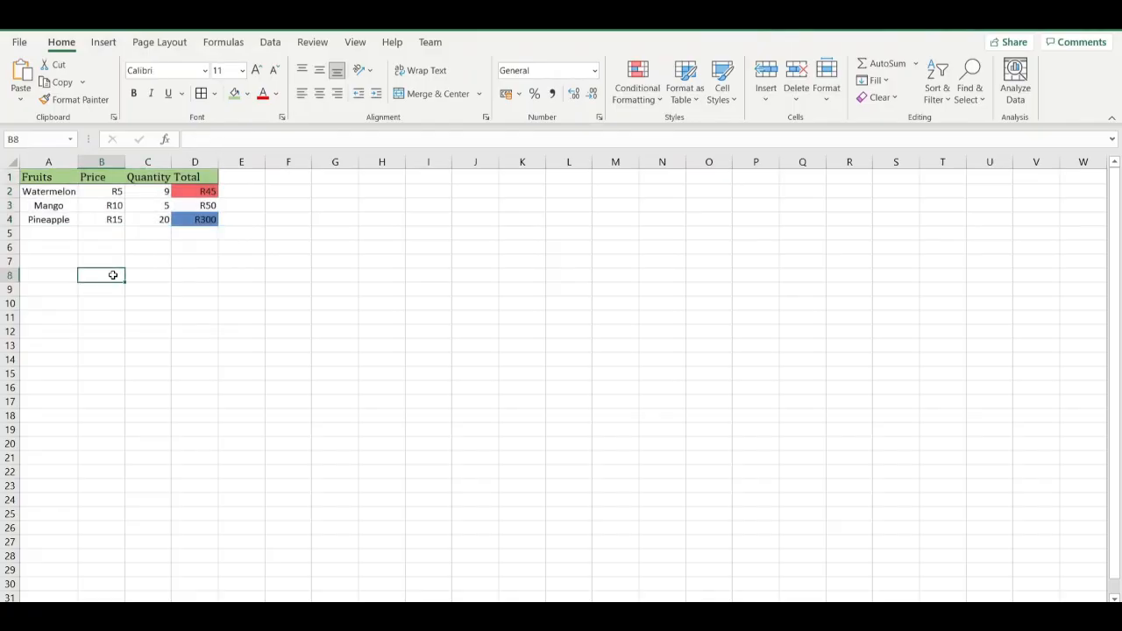
click(46, 182)
drag(47, 182, 203, 223)
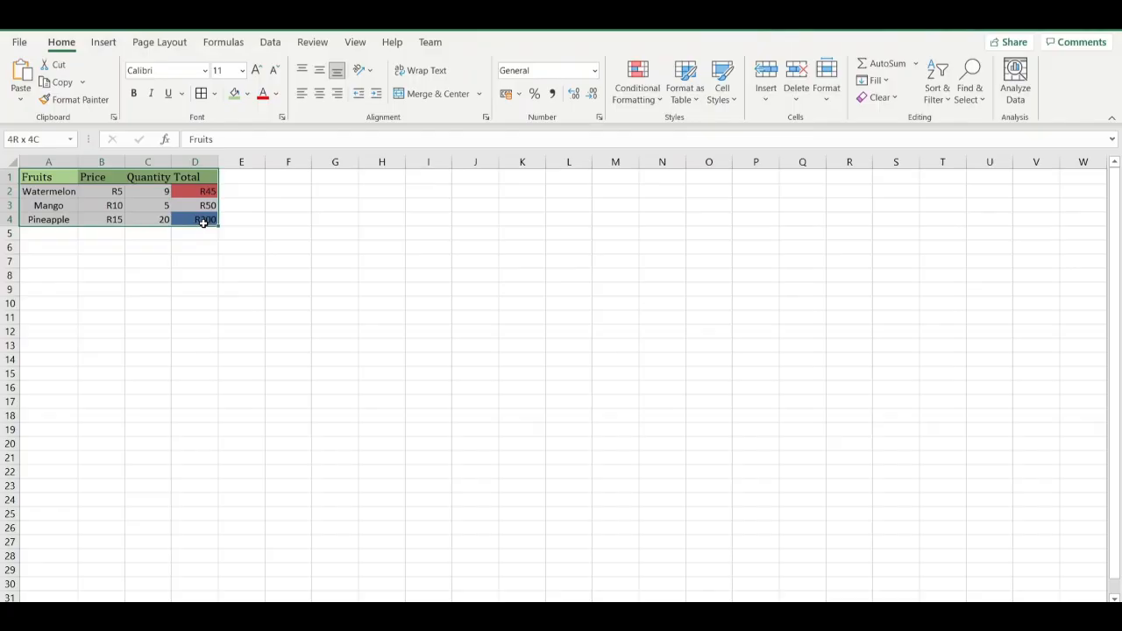
drag(203, 223, 204, 223)
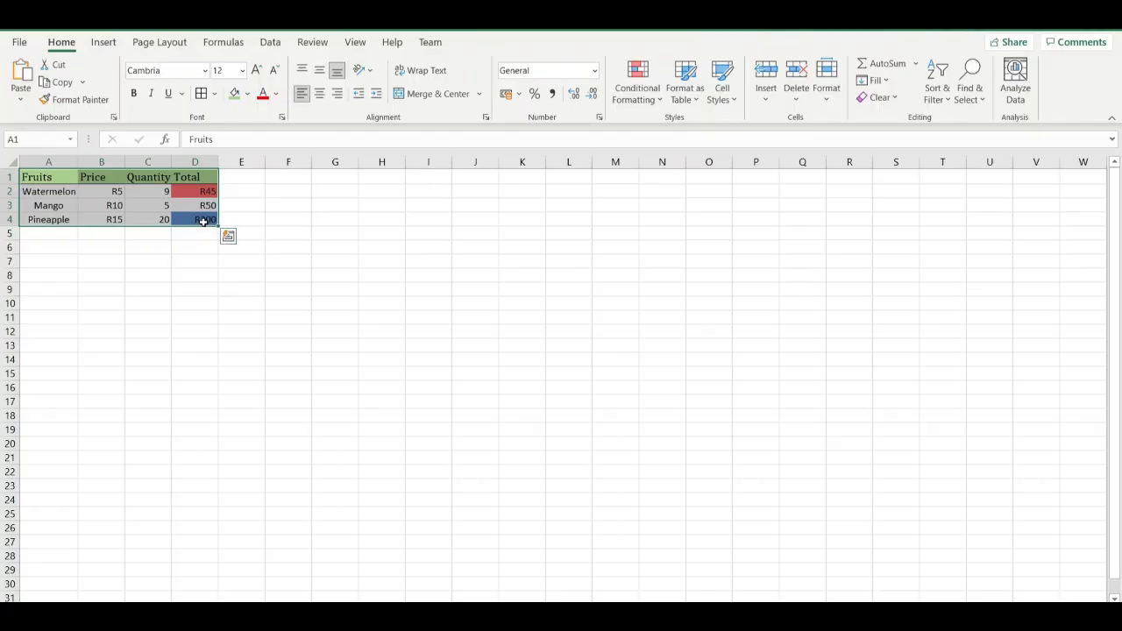
click(74, 249)
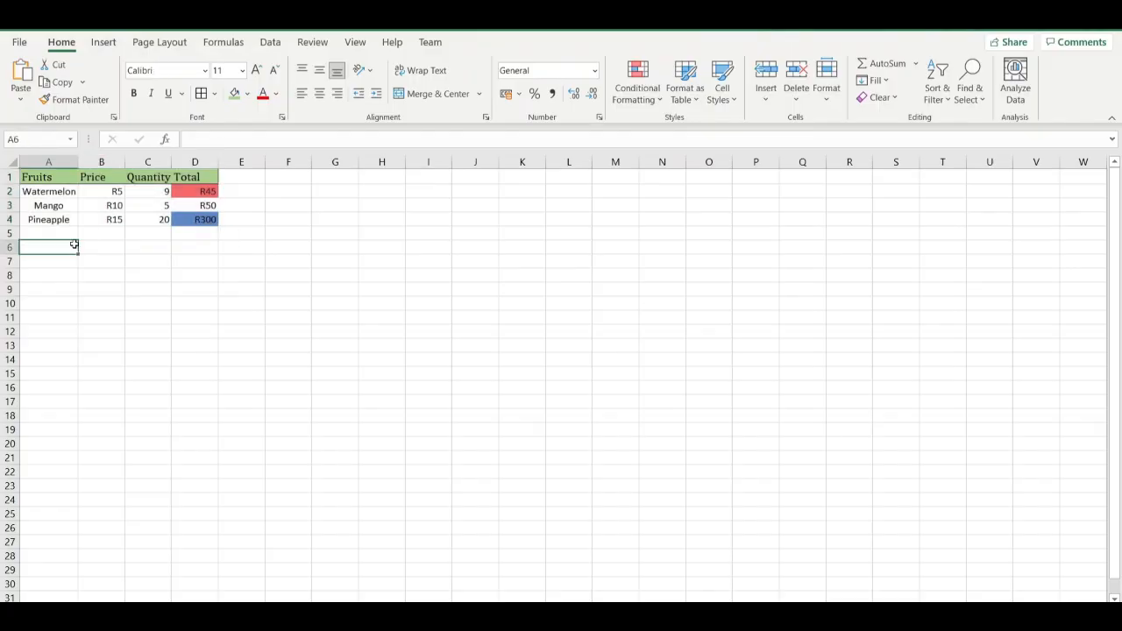
Select the whole data range A1:D4, including the header row.
click(45, 186)
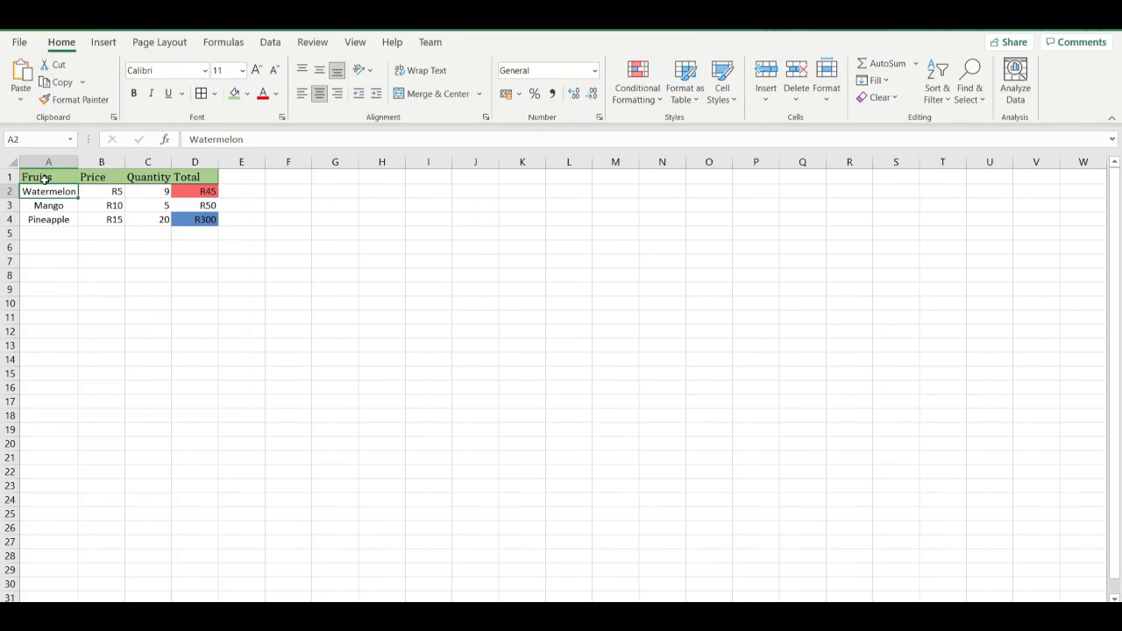
click(45, 178)
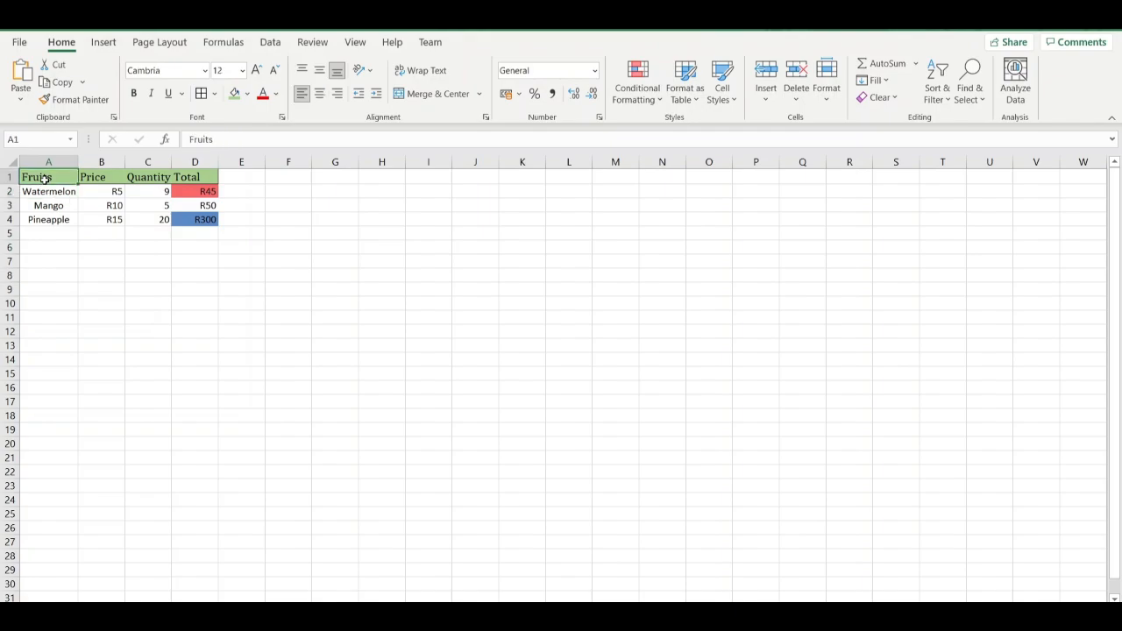
key(ctrl+shift+Down)
key(ctrl+shift+Right)
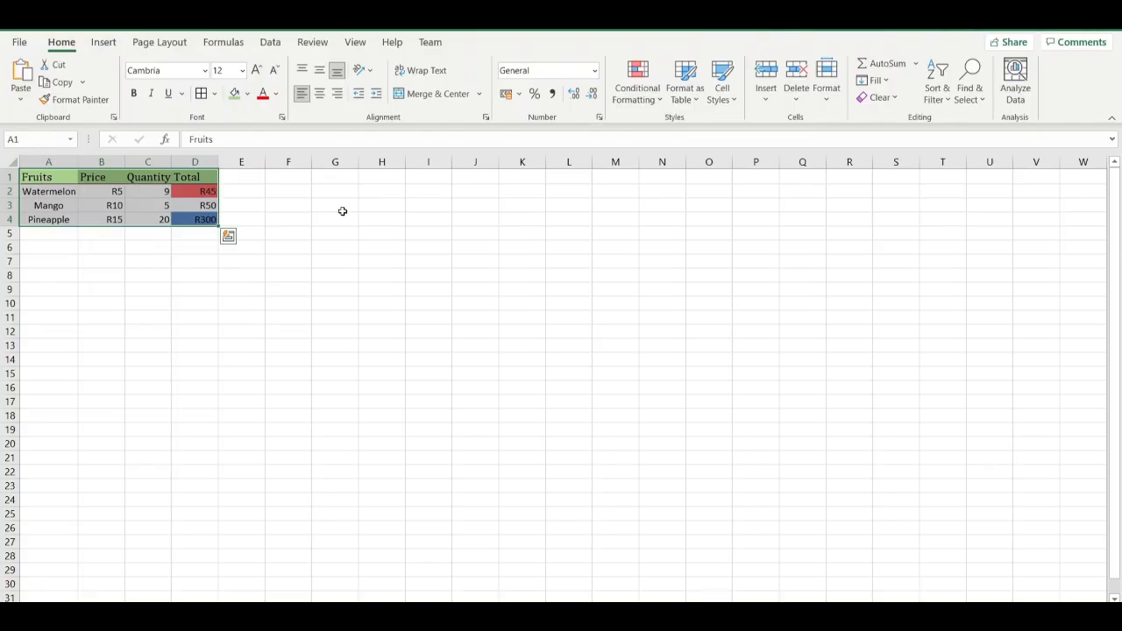
Try formatting A1:D4 as a table with headers in the blue banded Medium style, and undo it.
click(694, 106)
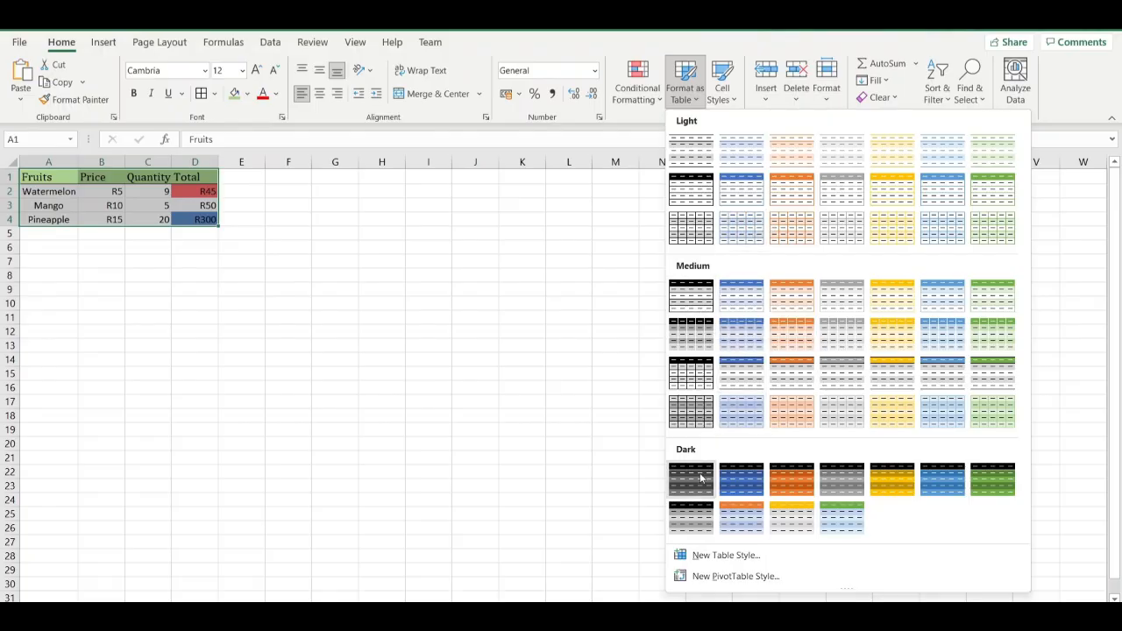
click(733, 301)
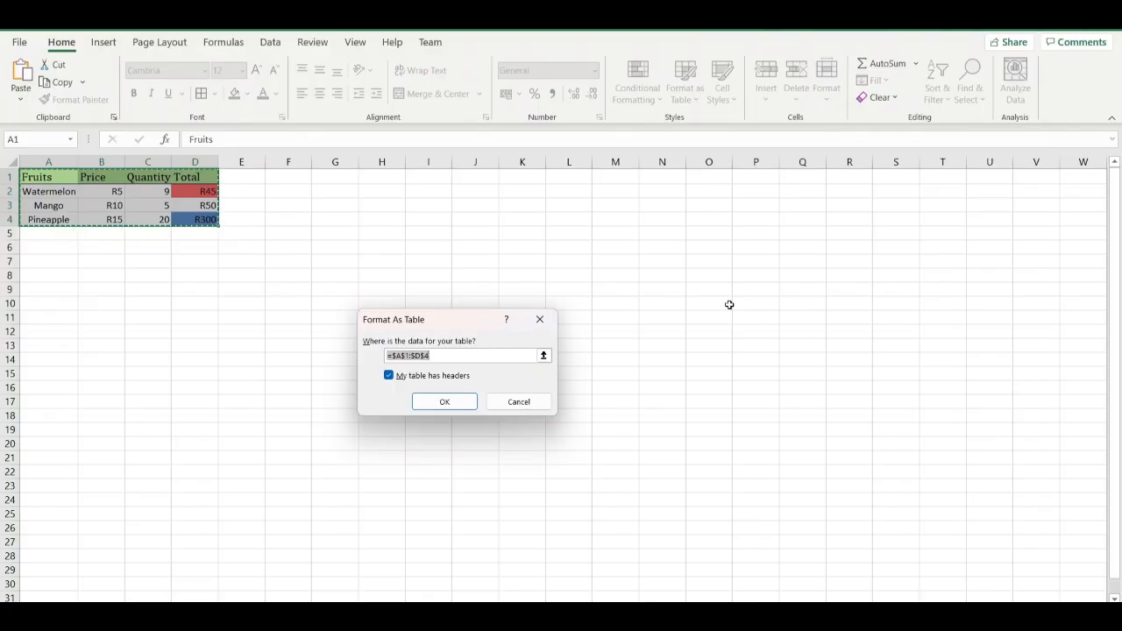
click(467, 401)
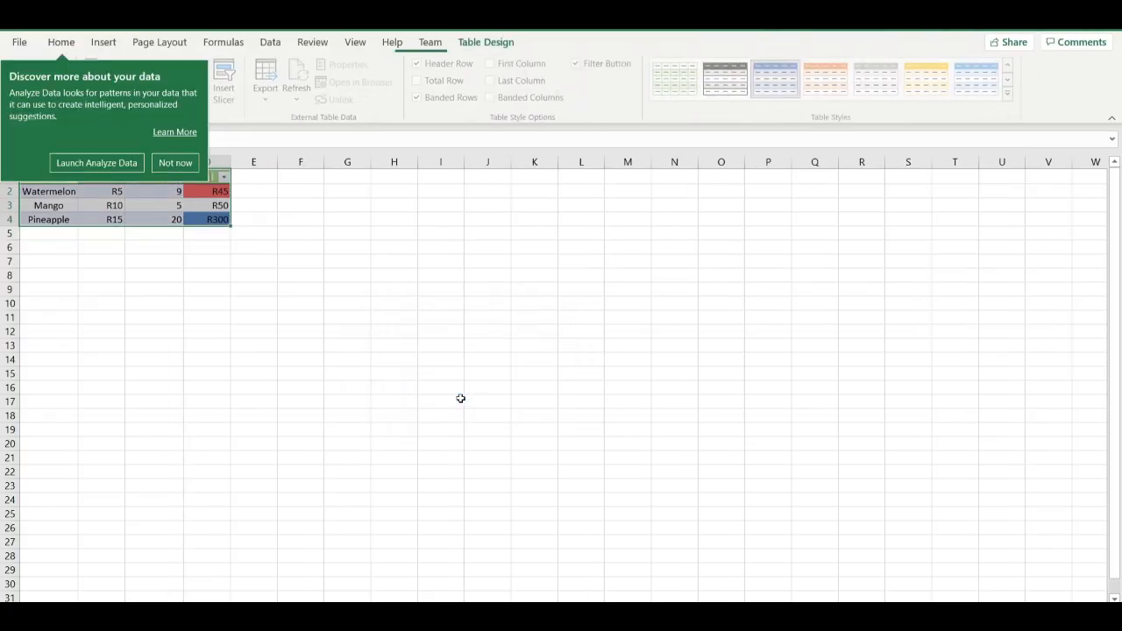
click(290, 335)
click(290, 335)
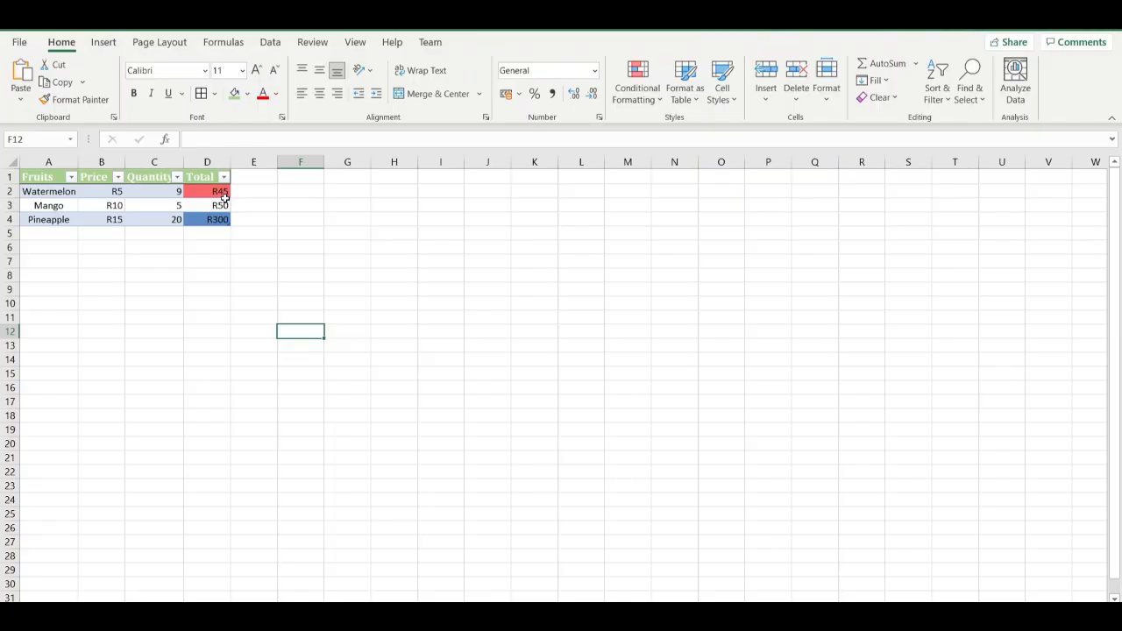
key(ctrl+z)
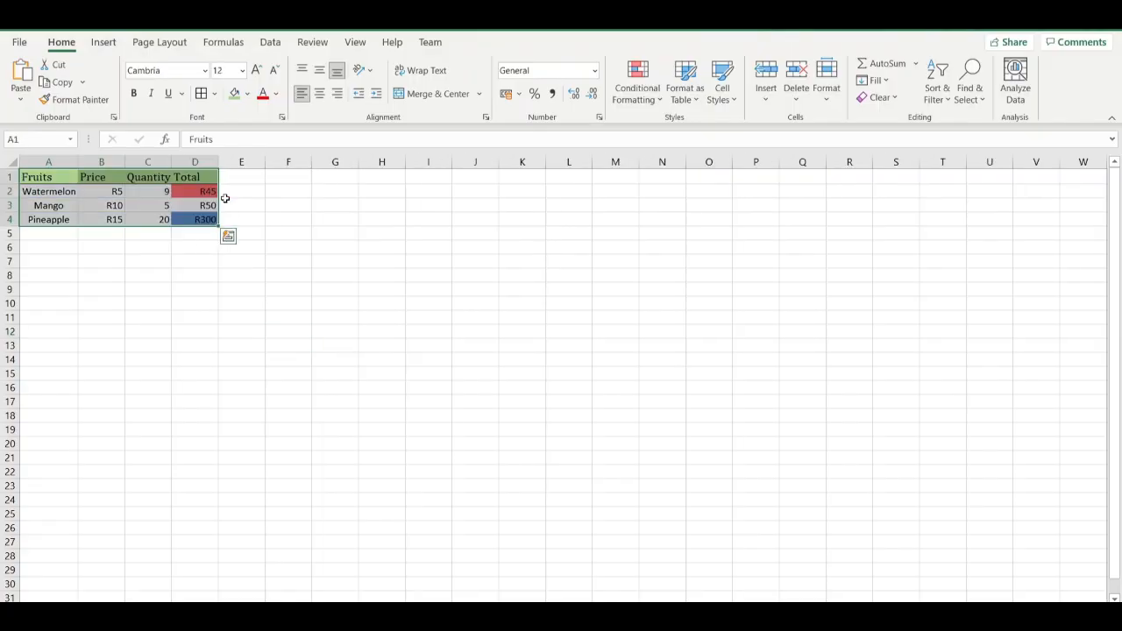
Try formatting A1:D4 as a green Light table with the "My table has headers" option turned off, and undo it.
click(689, 106)
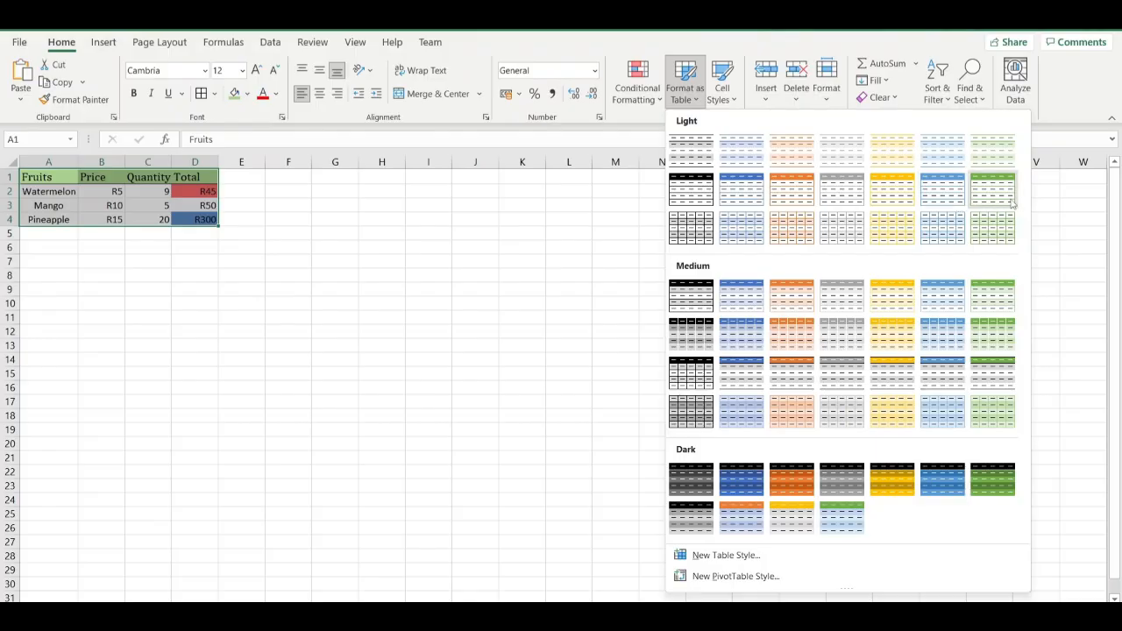
key(Escape)
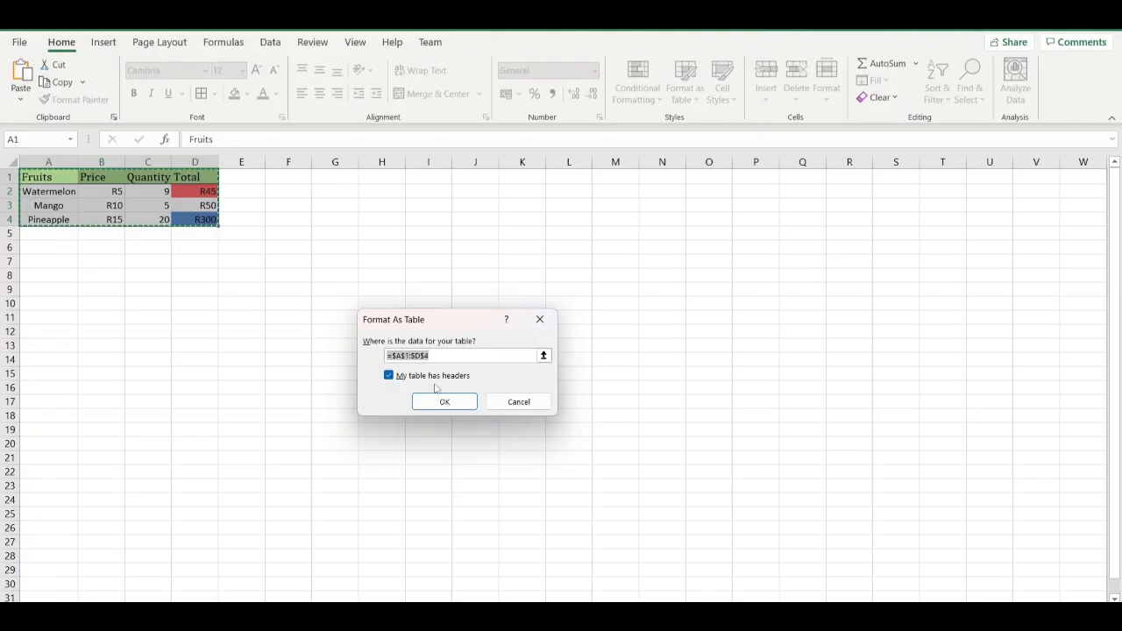
click(390, 376)
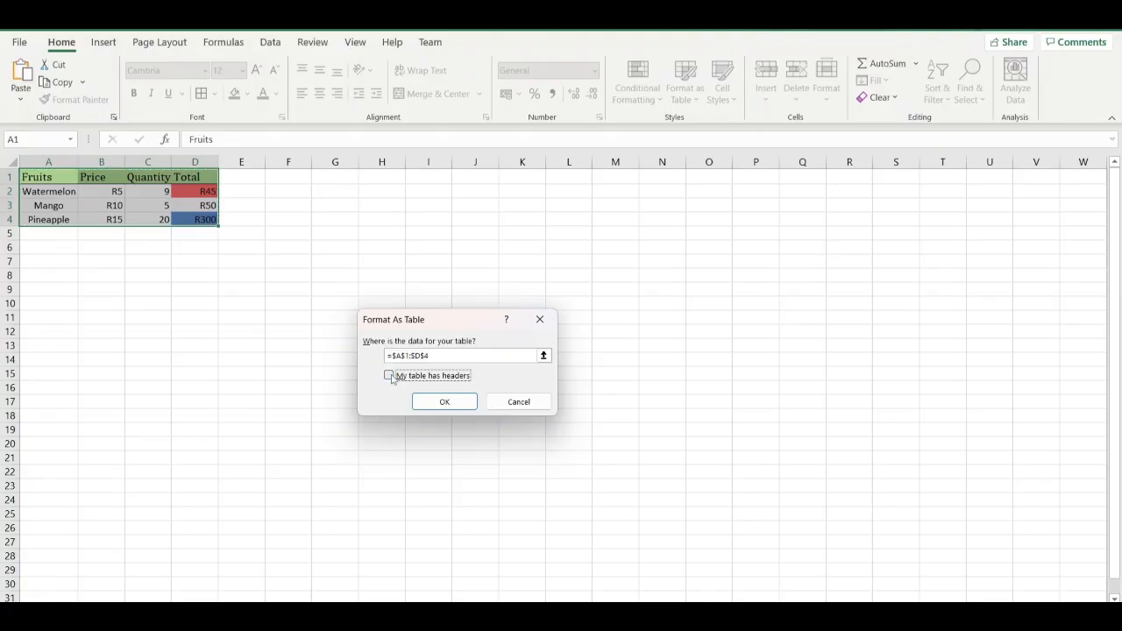
click(466, 404)
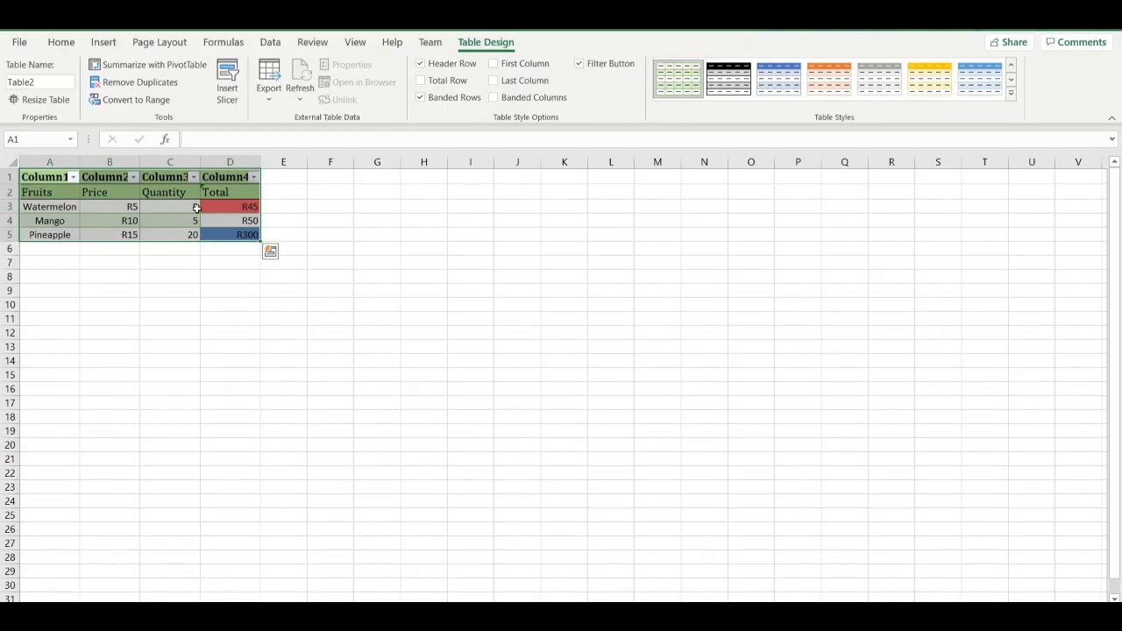
key(ctrl+z)
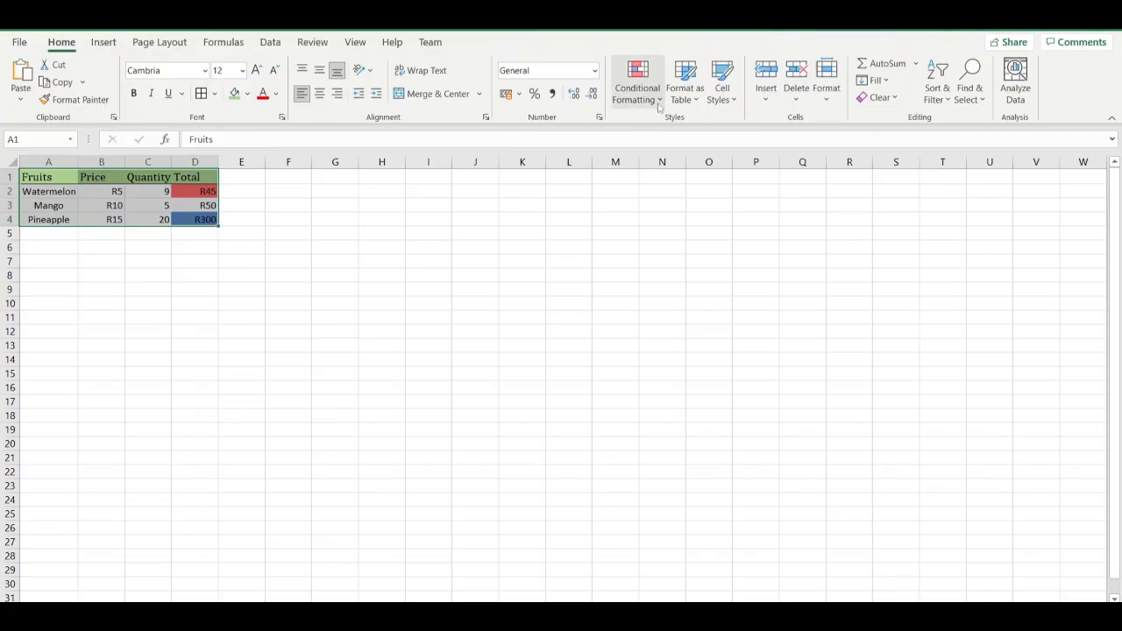
Format A1:D4 as a table in the green Light style with gridlines, keeping the first row as headers.
click(684, 92)
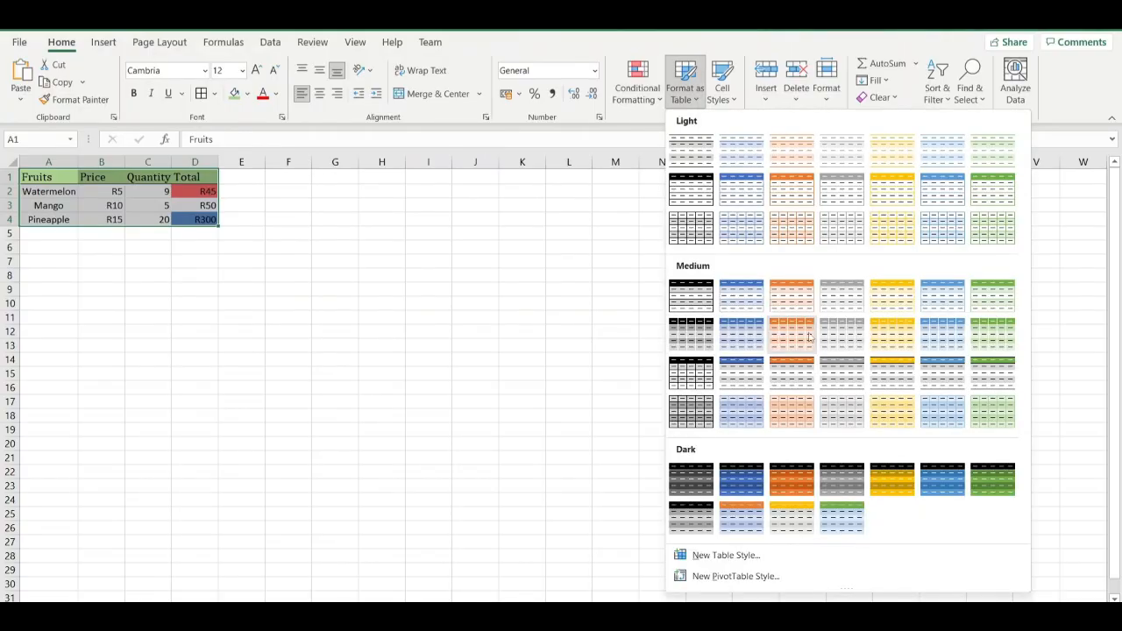
click(985, 232)
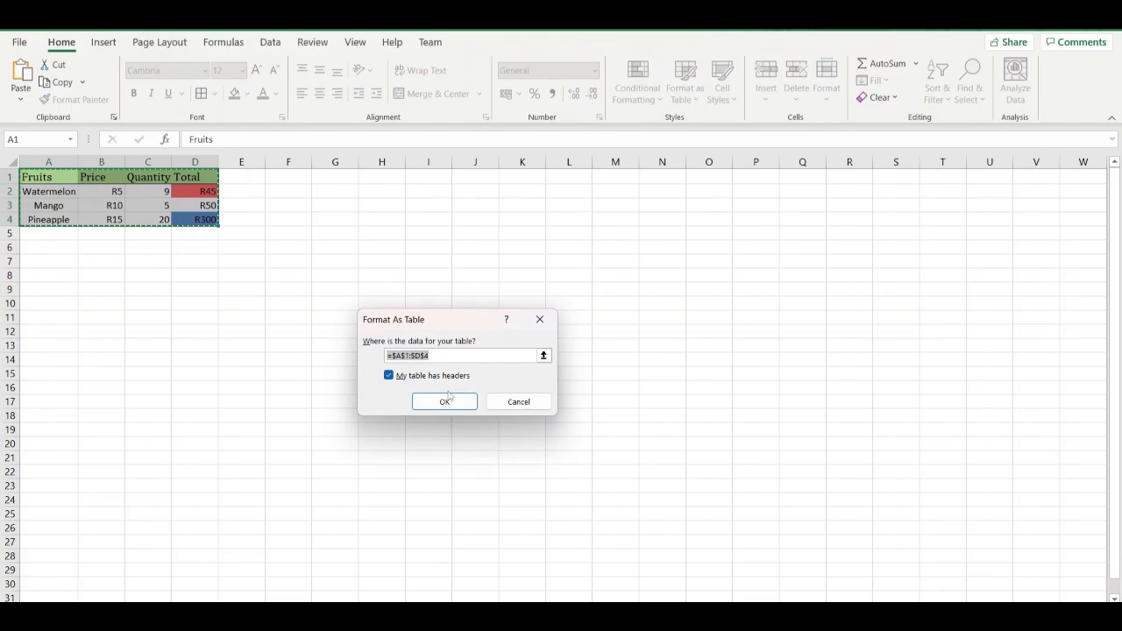
click(456, 401)
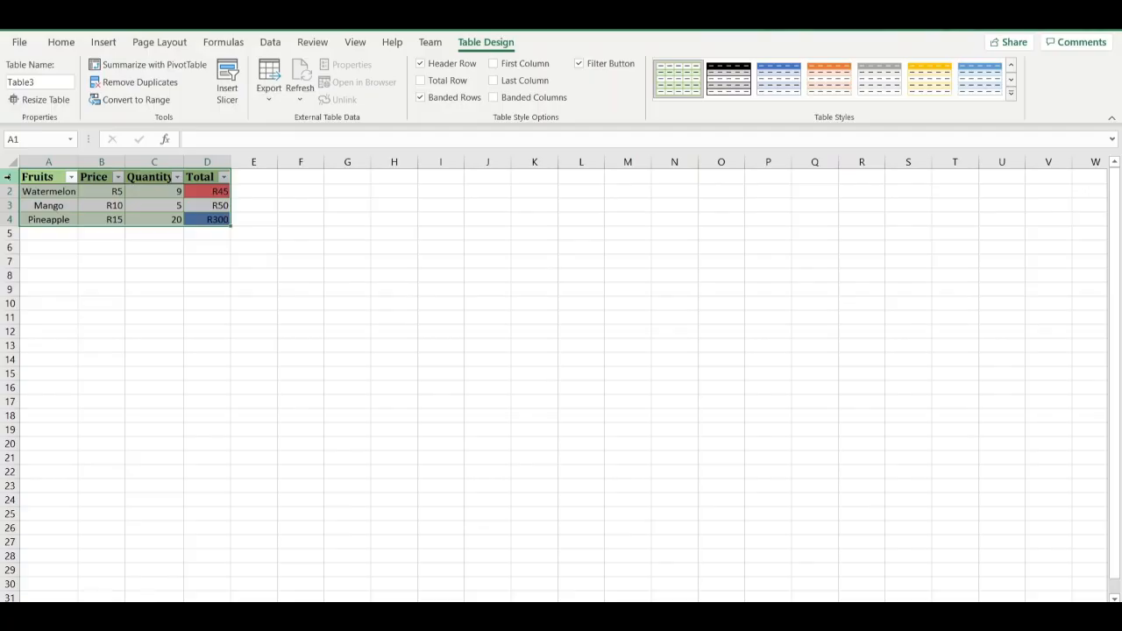
click(71, 178)
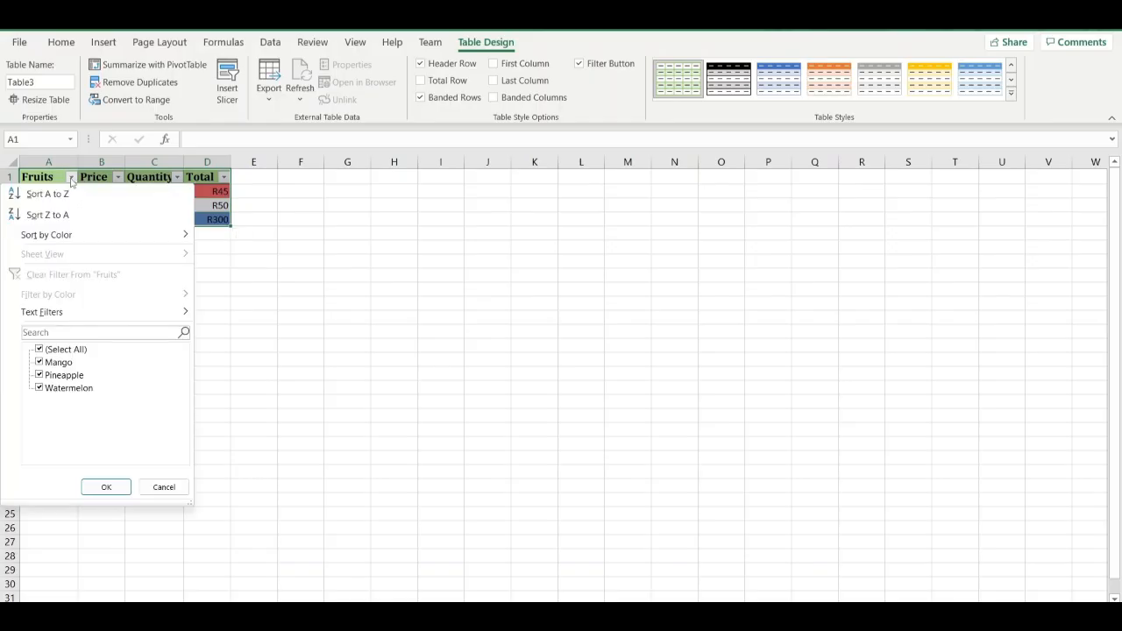
click(297, 329)
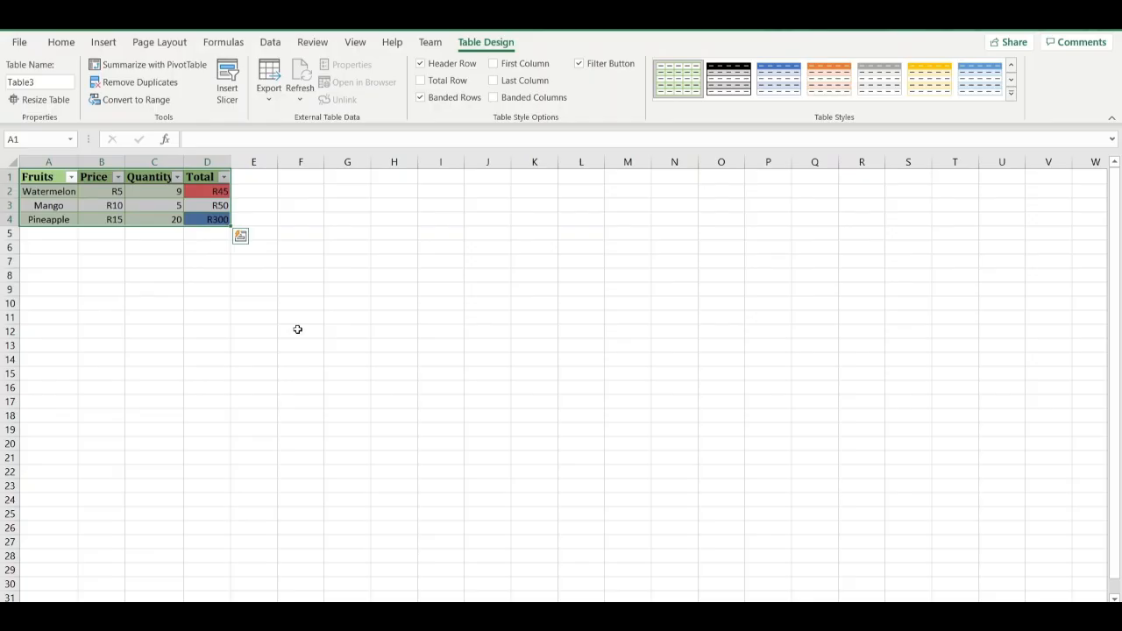
key(ctrl+q)
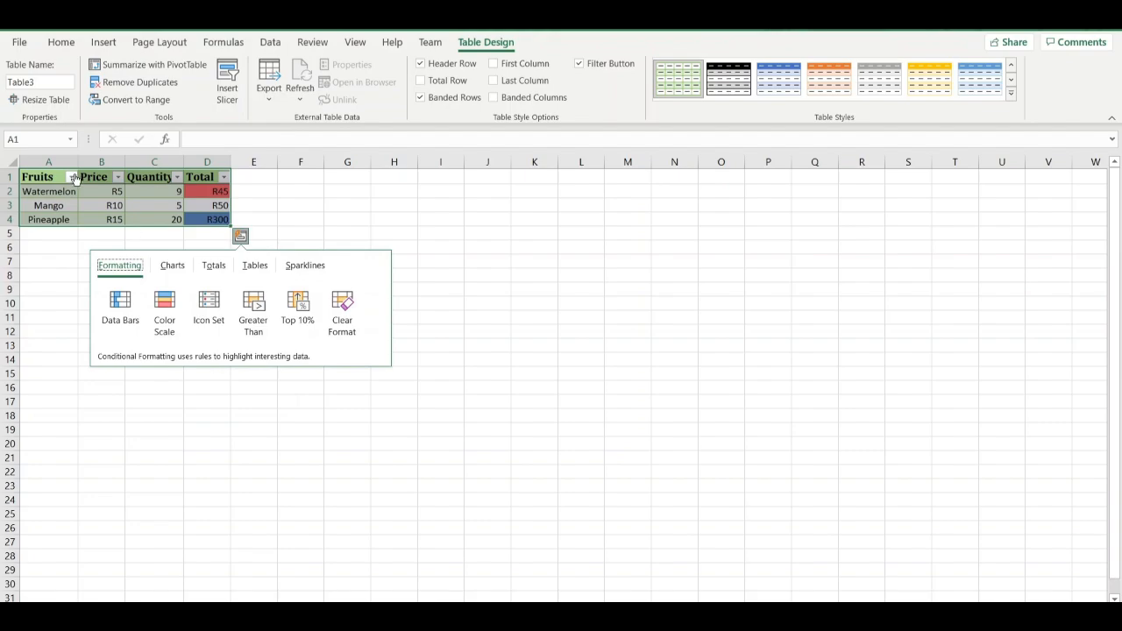
click(51, 249)
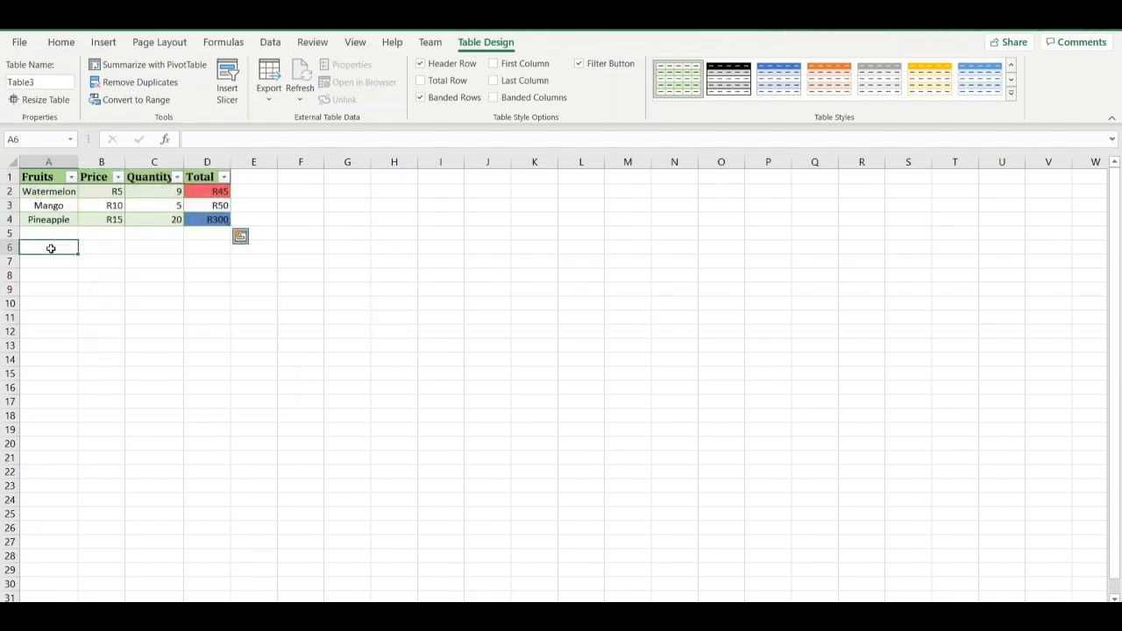
Filter the Fruits column to show only Mango by excluding Watermelon and Pineapple.
click(71, 177)
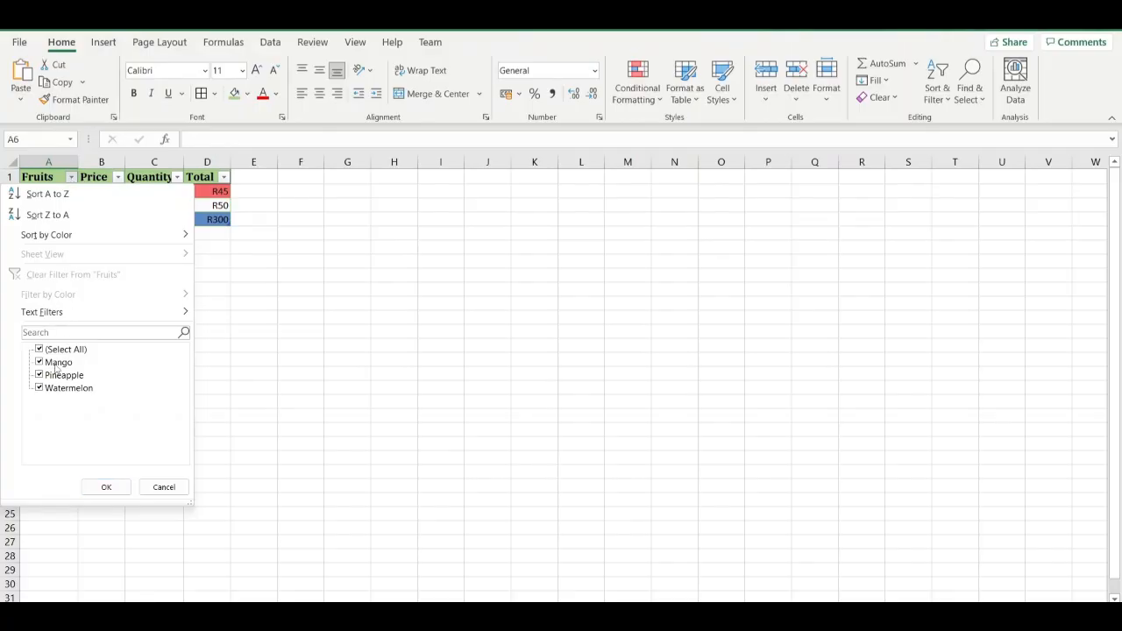
click(39, 387)
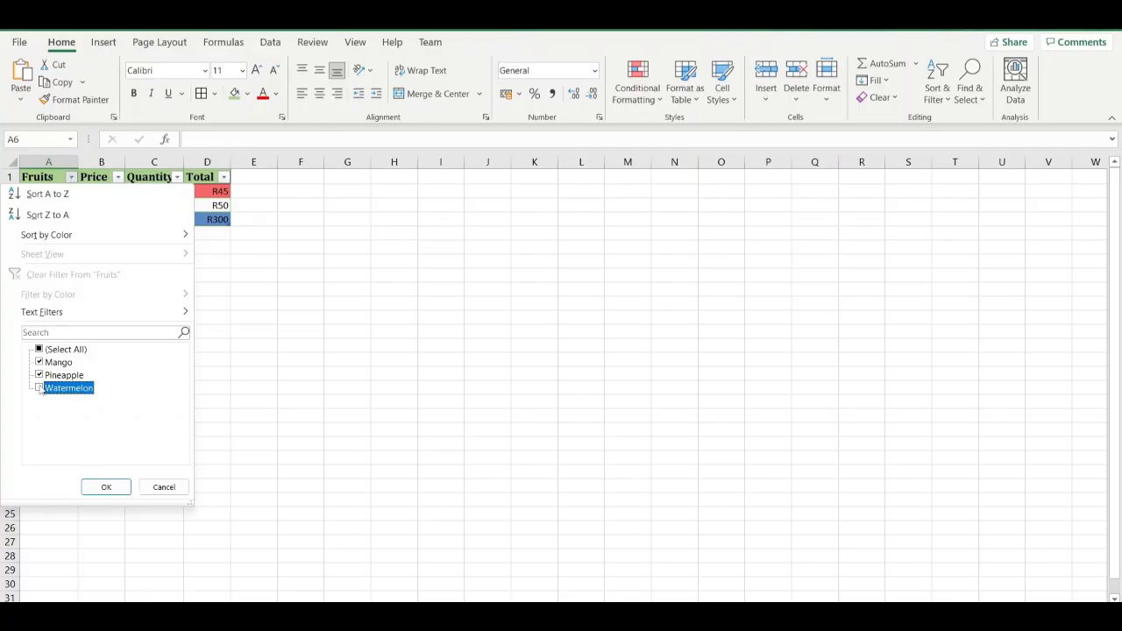
click(40, 375)
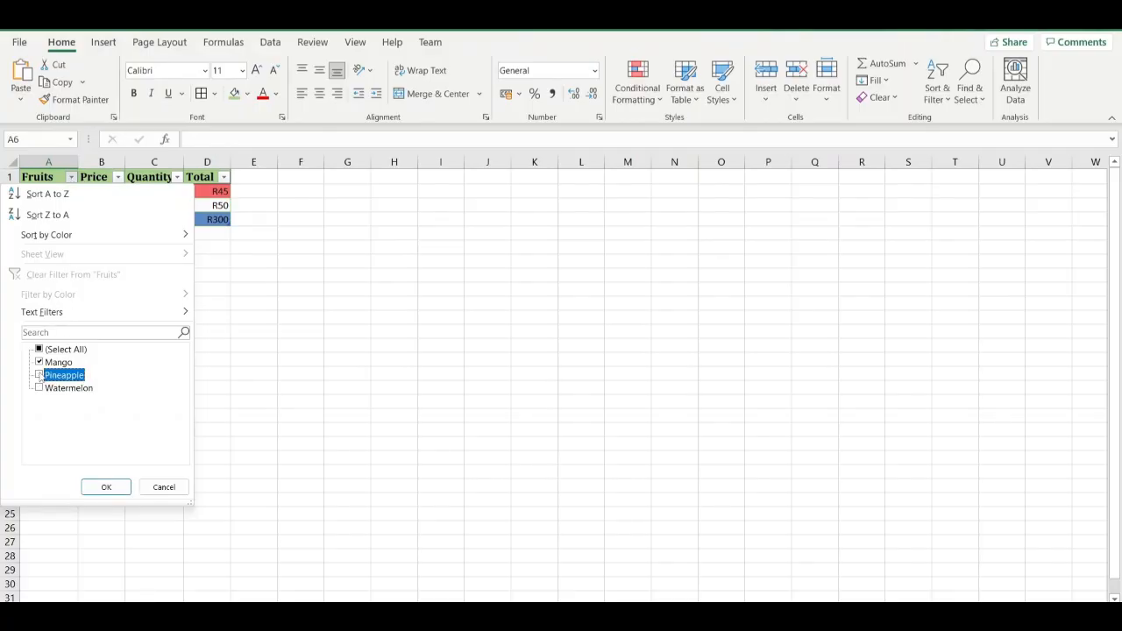
click(121, 491)
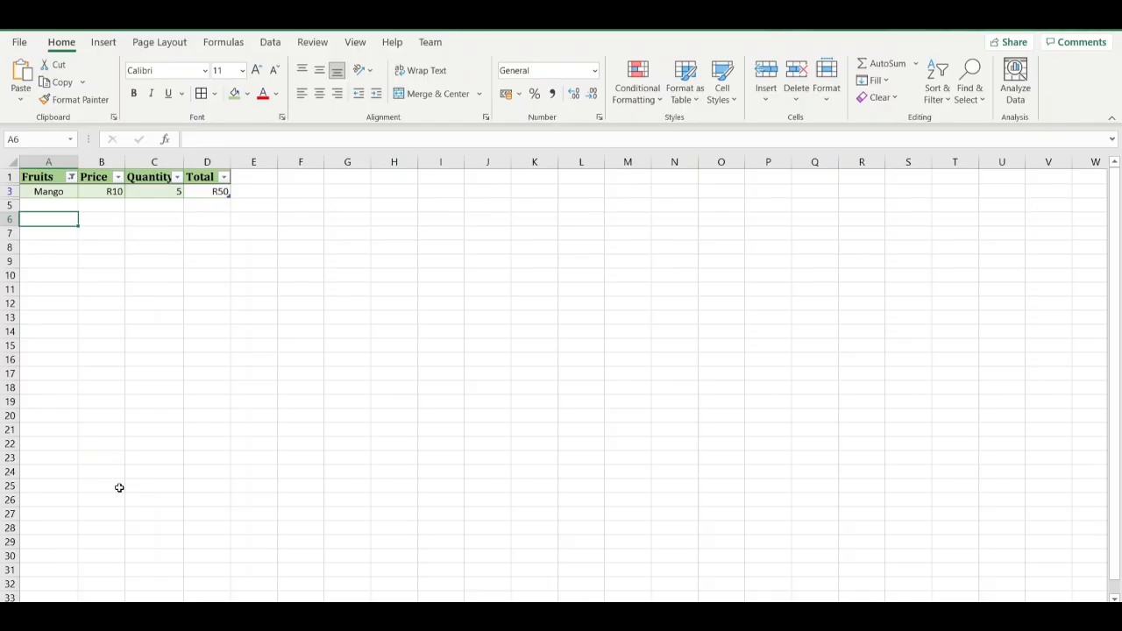
Include Pineapple and Watermelon again in the Fruits column filter so that all fruits are selected.
click(73, 178)
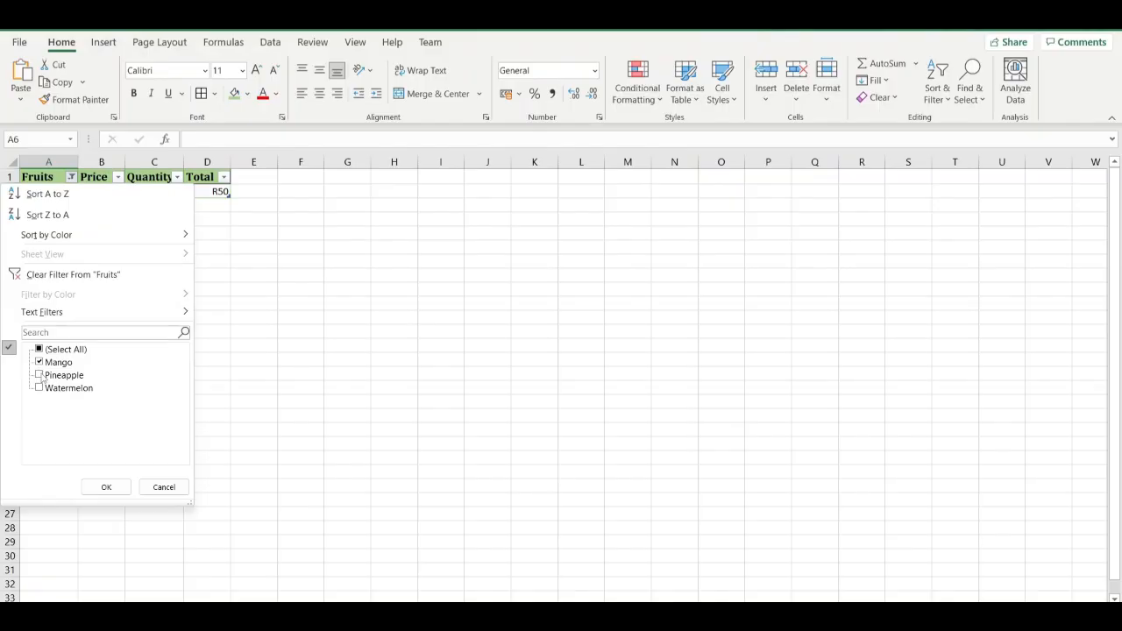
click(40, 376)
click(39, 389)
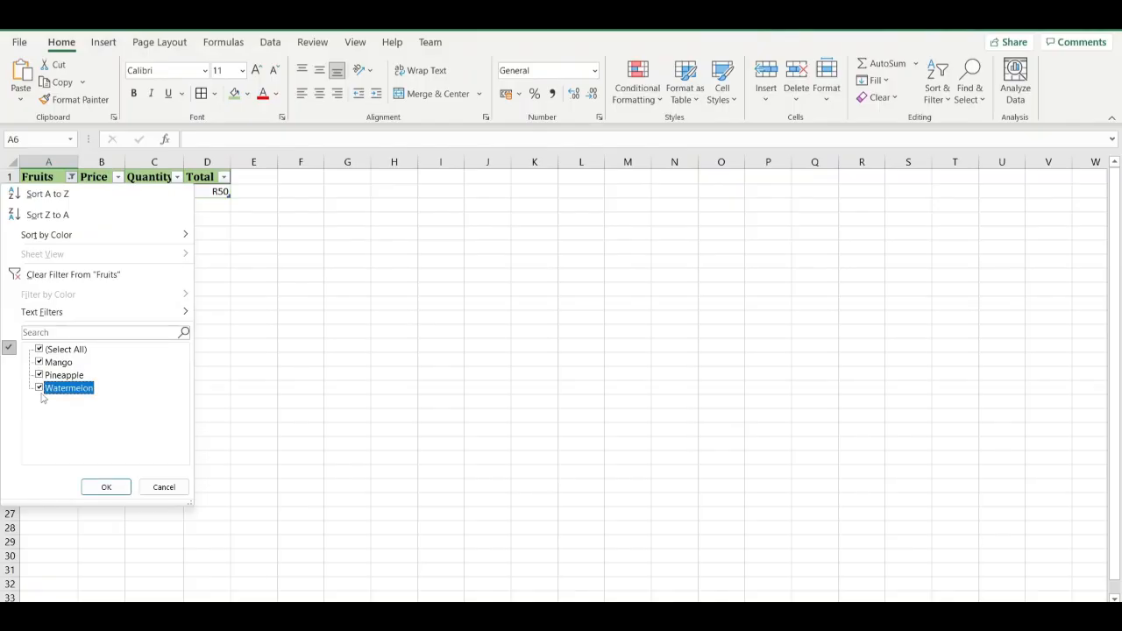
click(106, 486)
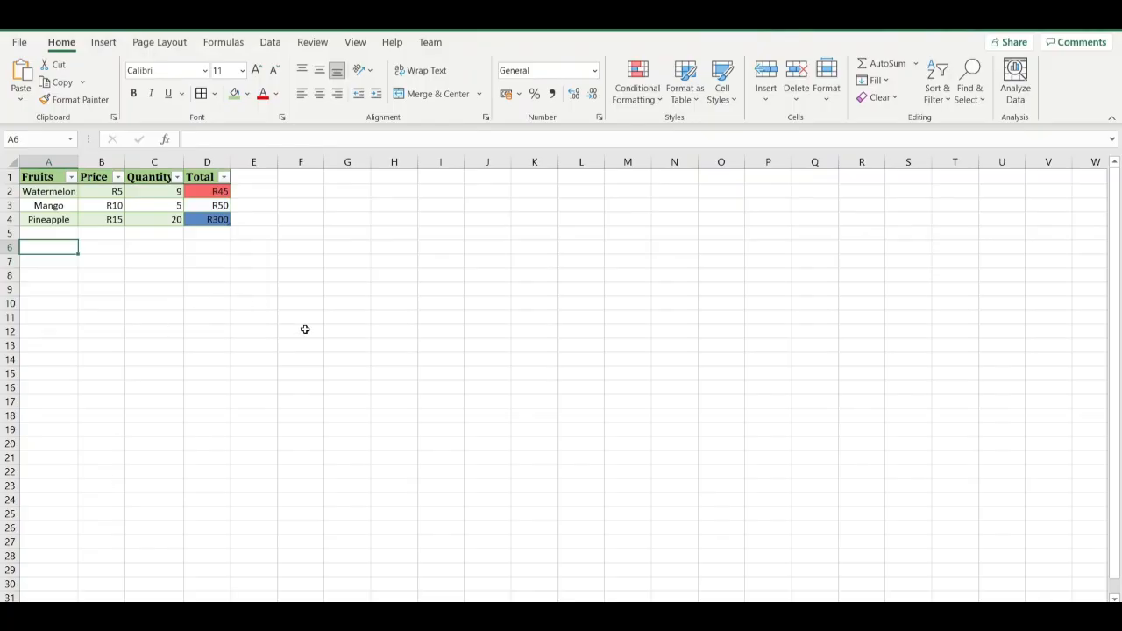
Sort the fruit table by the Price column from largest to smallest.
click(118, 178)
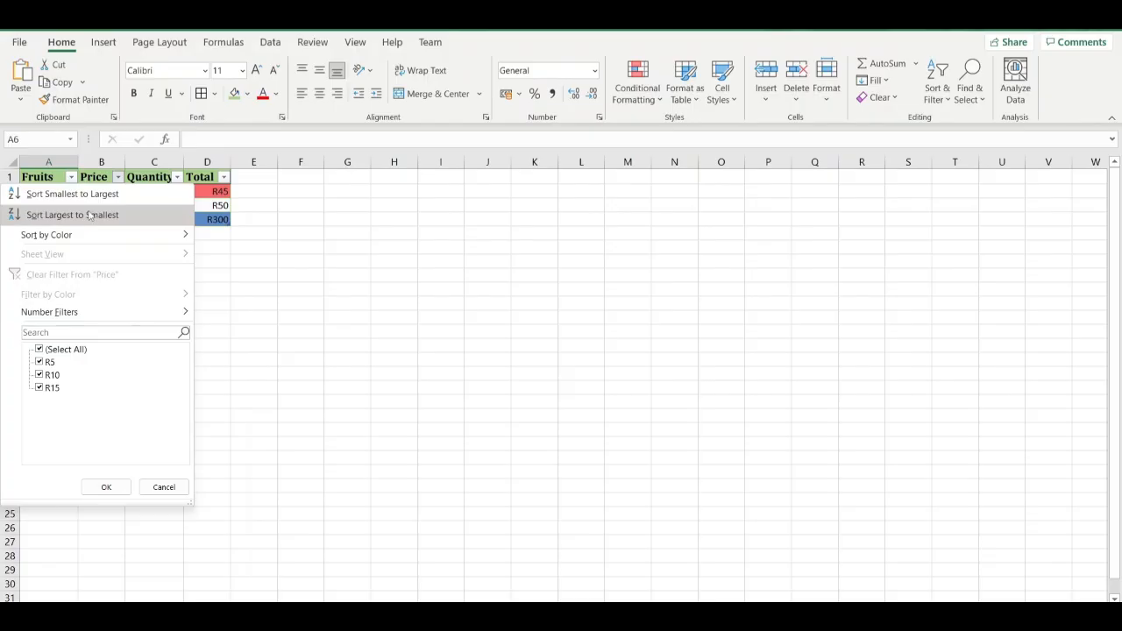
mouse_move(104, 233)
click(104, 215)
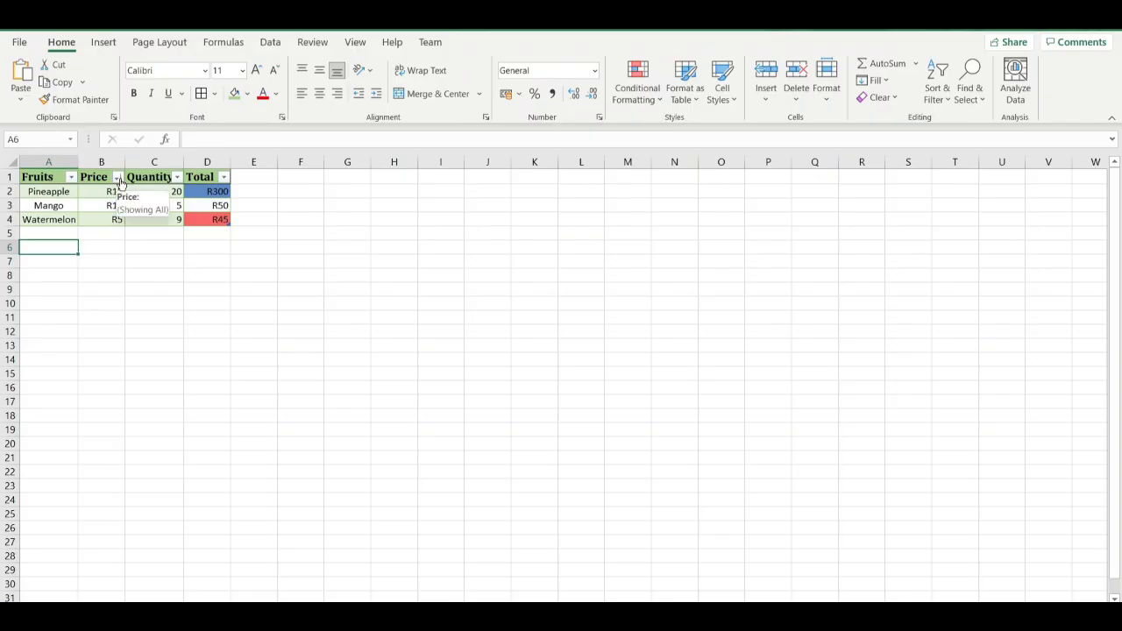
Sort the fruit table by the Price column from smallest to largest.
click(117, 178)
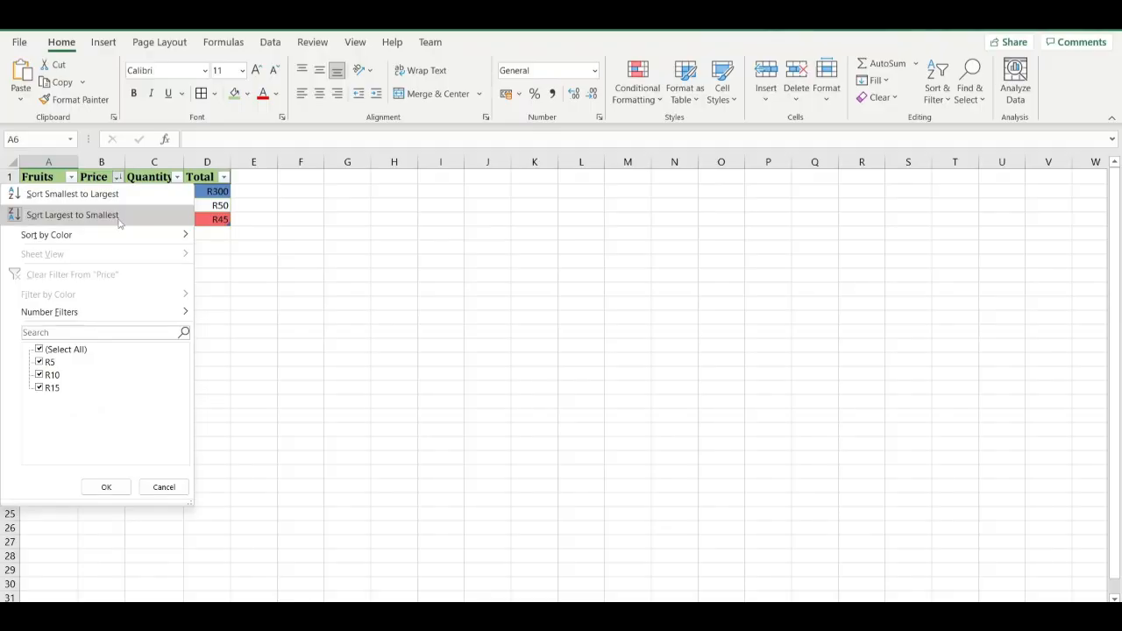
click(120, 202)
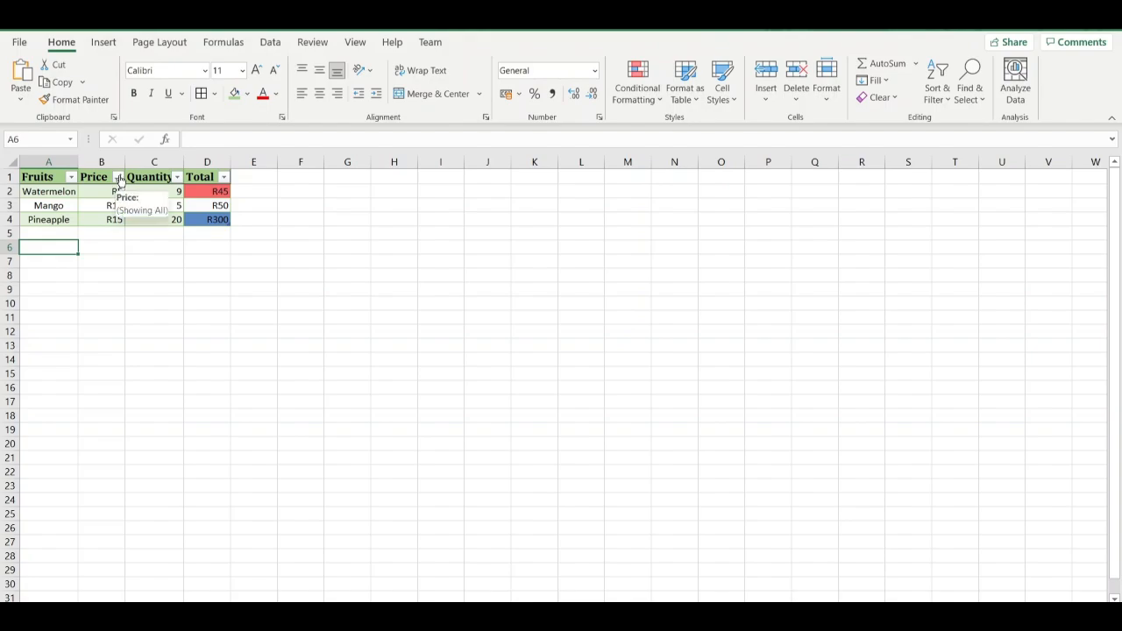
click(117, 178)
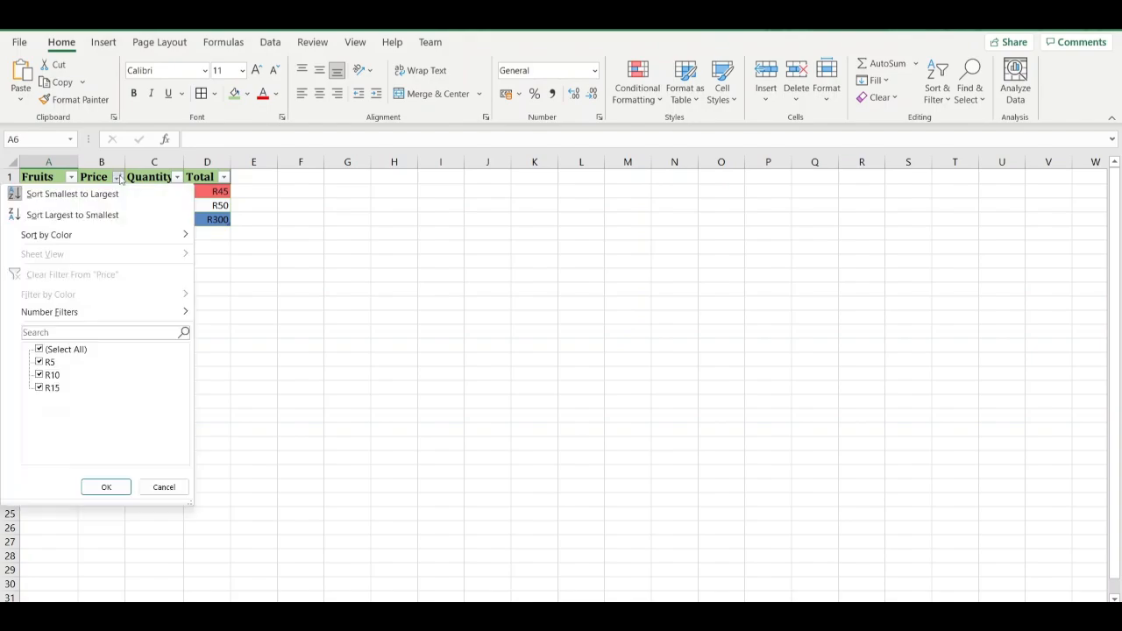
click(73, 194)
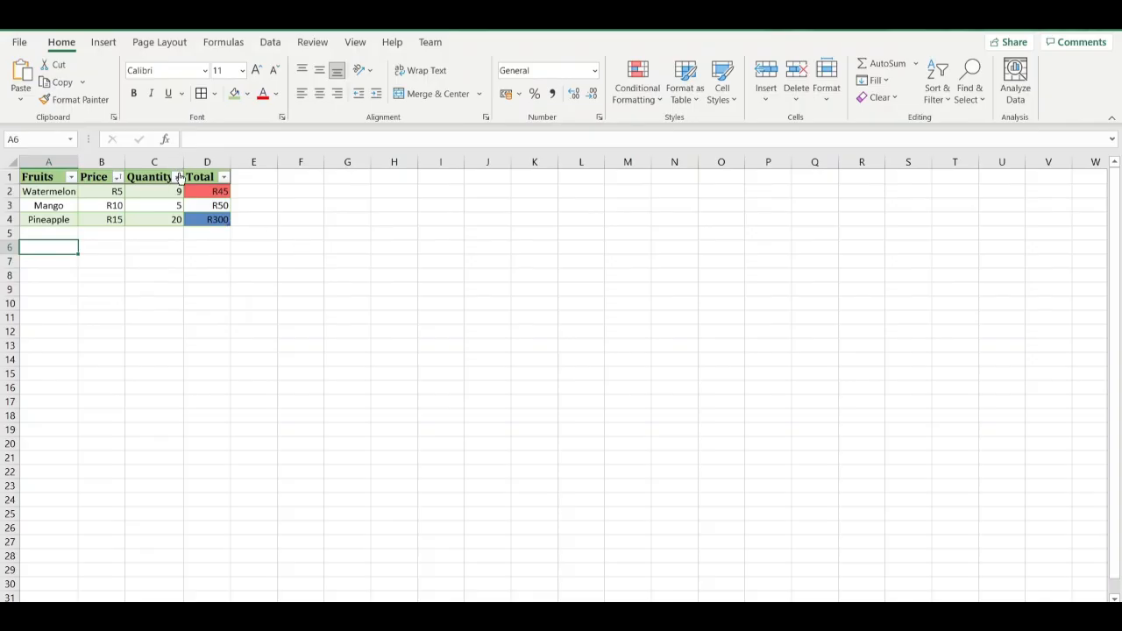
click(118, 178)
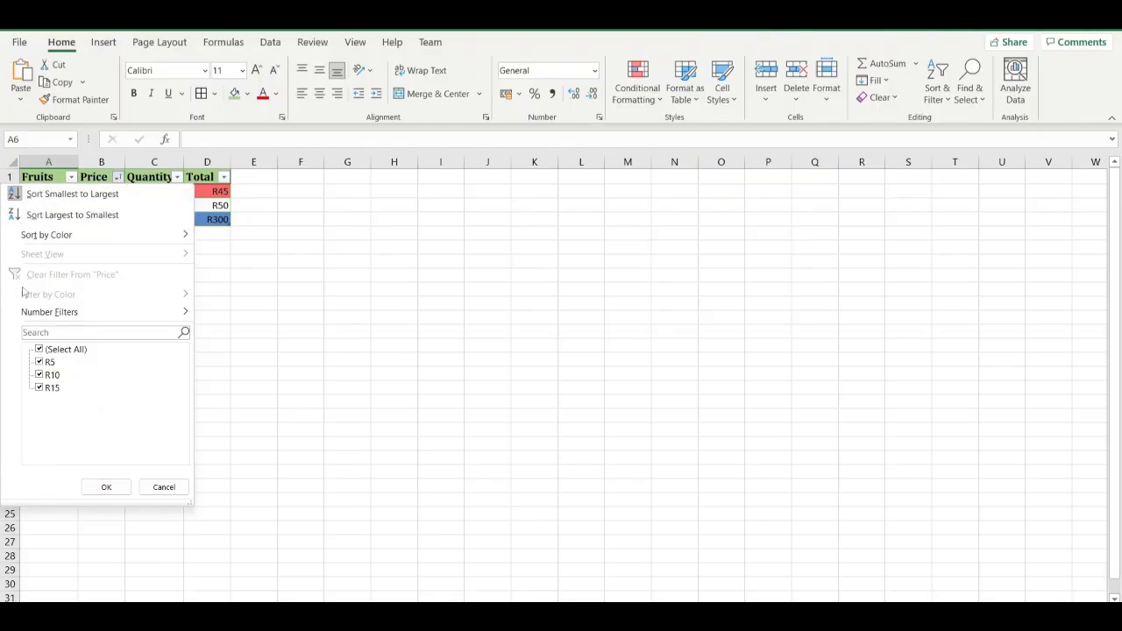
click(255, 282)
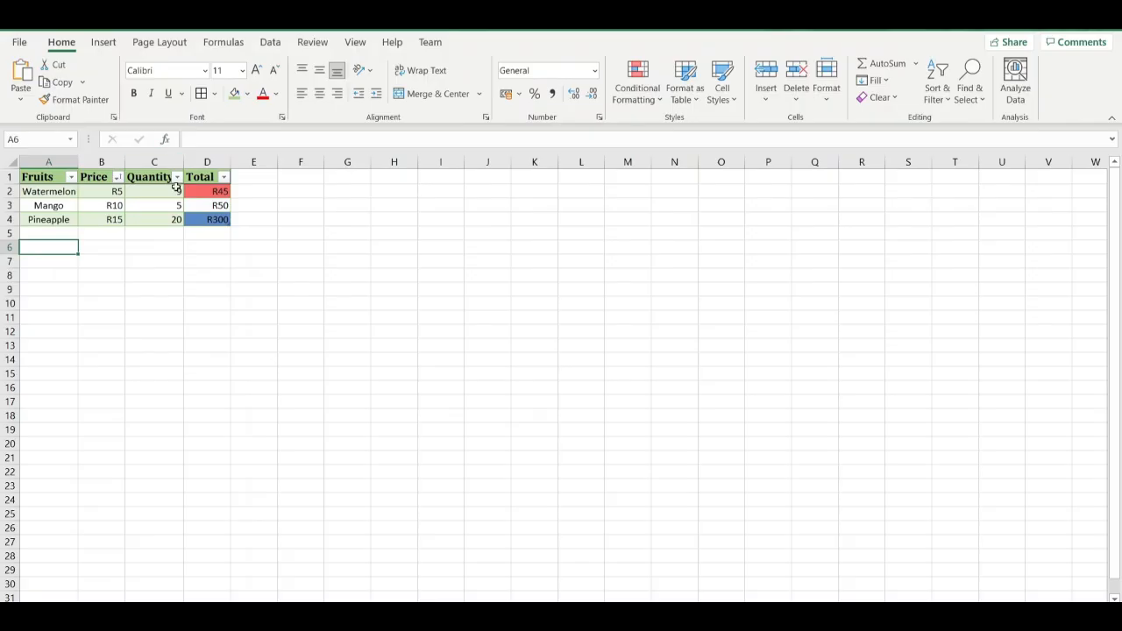
Undo the Price sorts, the Fruits filter changes and the table formatting, returning A1:D4 to a plain range.
key(ctrl+z)
key(ctrl+z)
key(ctrl+z)
key(ctrl+z)
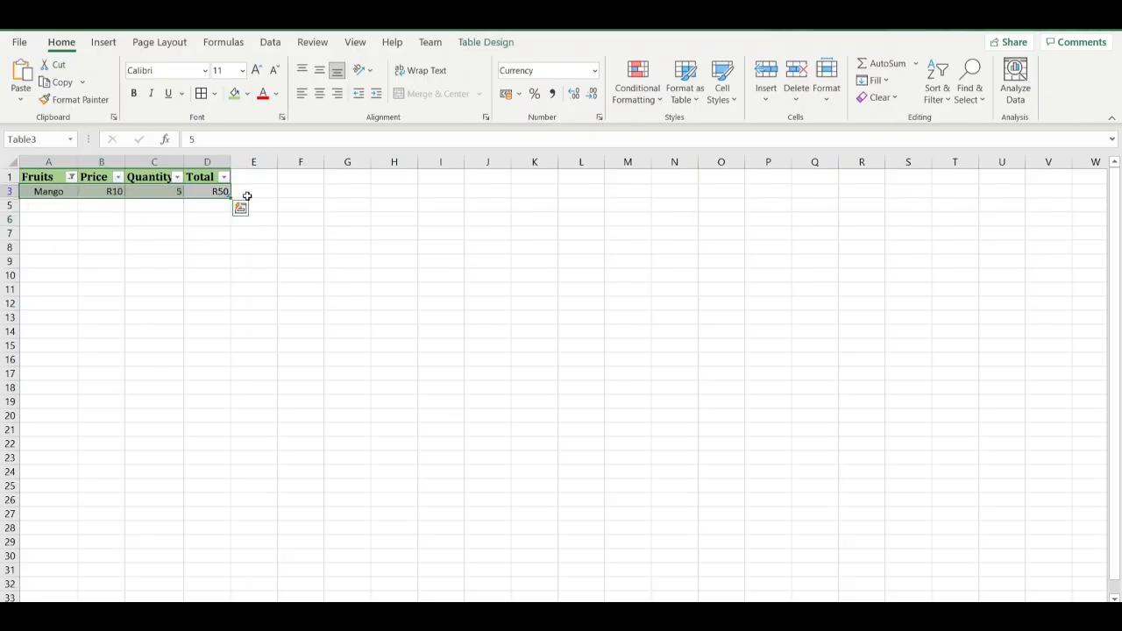
key(ctrl+z)
key(ctrl+z)
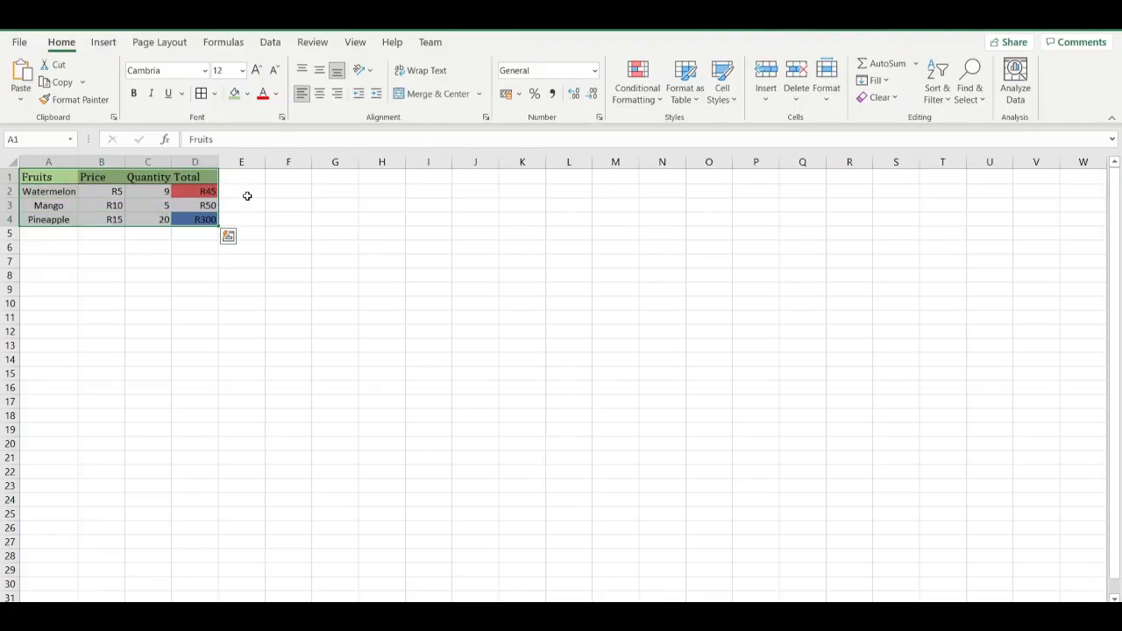
click(175, 262)
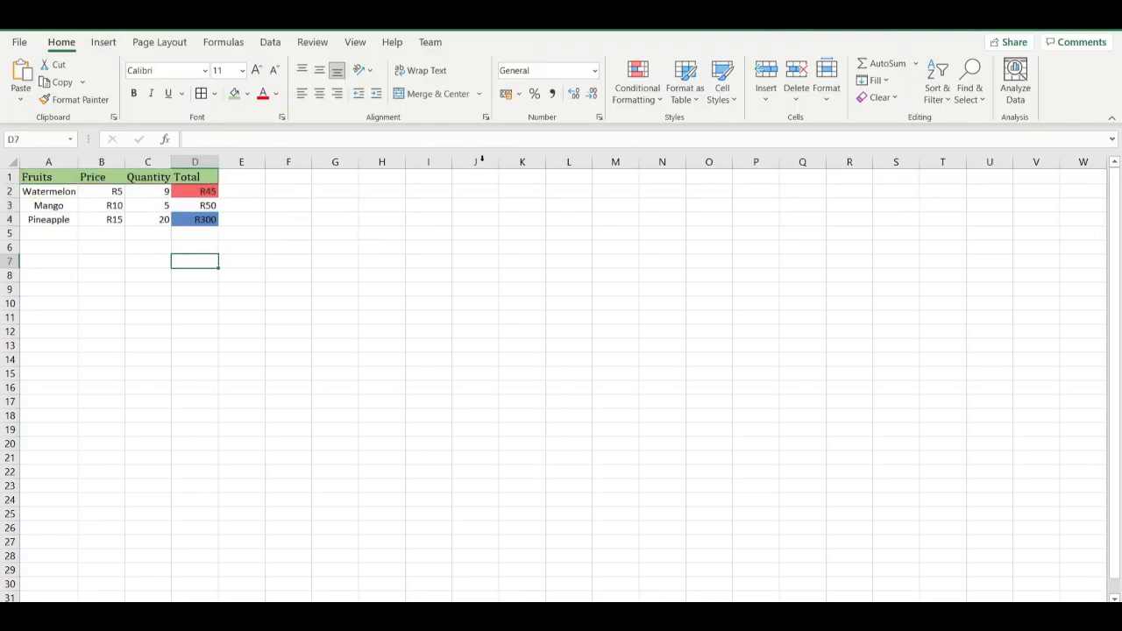
Try the Bad cell style on the Watermelon quantity in C2, and set the cell back to the Normal style.
click(733, 101)
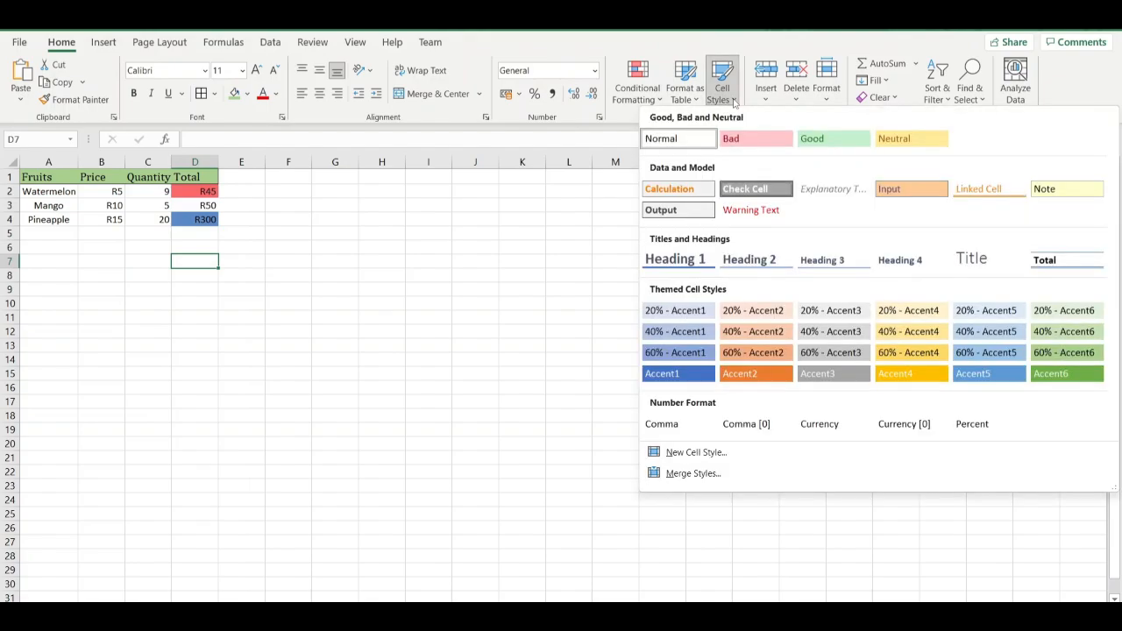
click(146, 196)
click(147, 195)
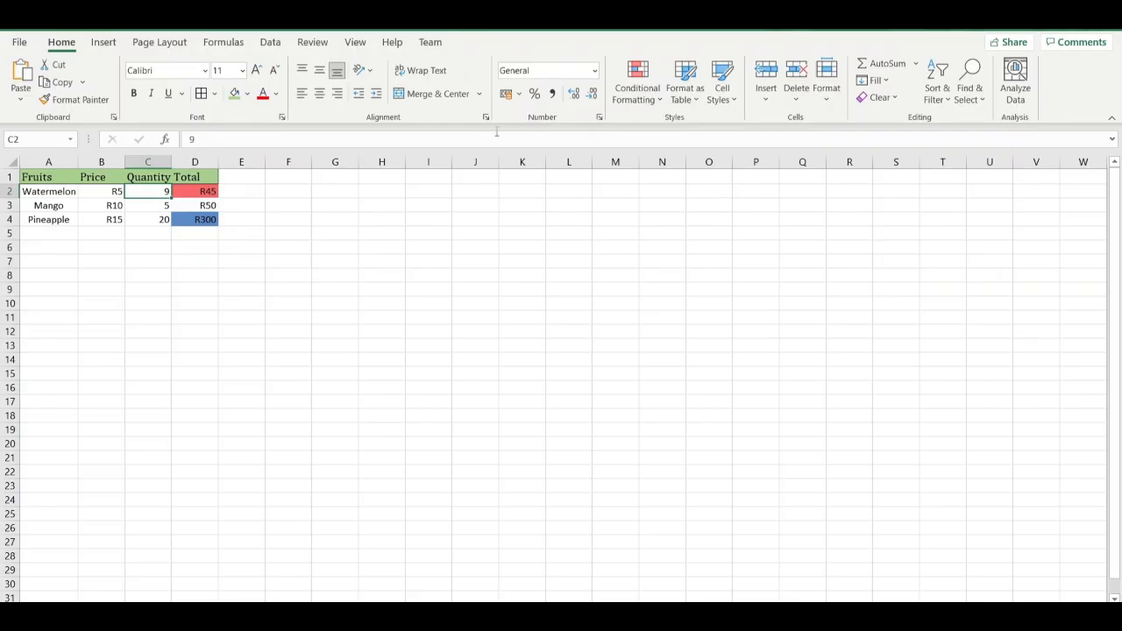
click(724, 103)
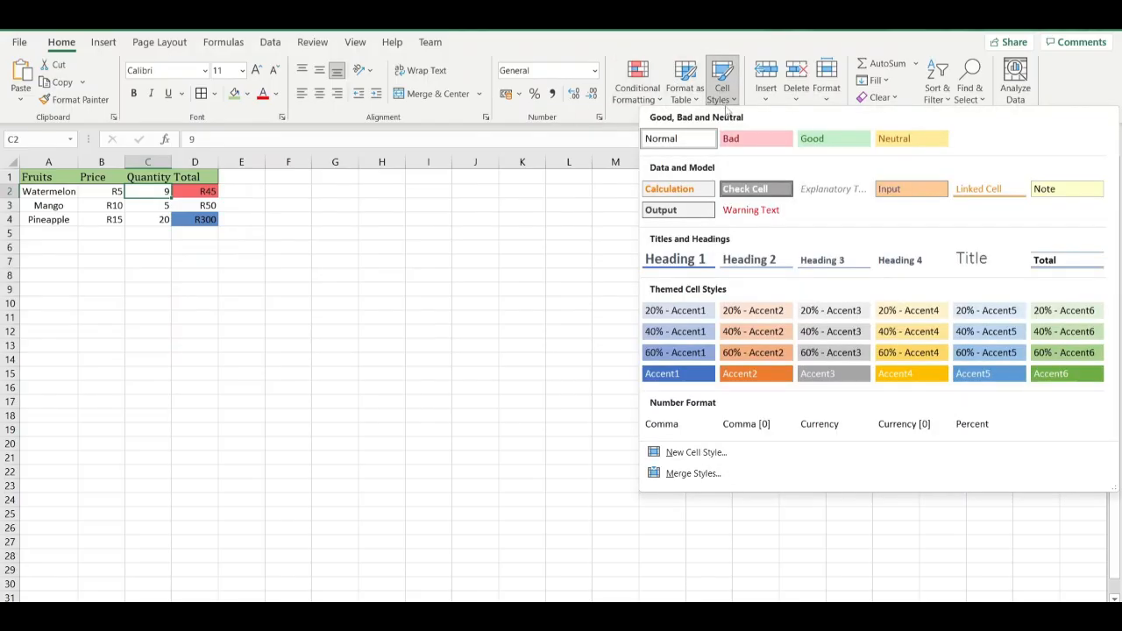
click(741, 133)
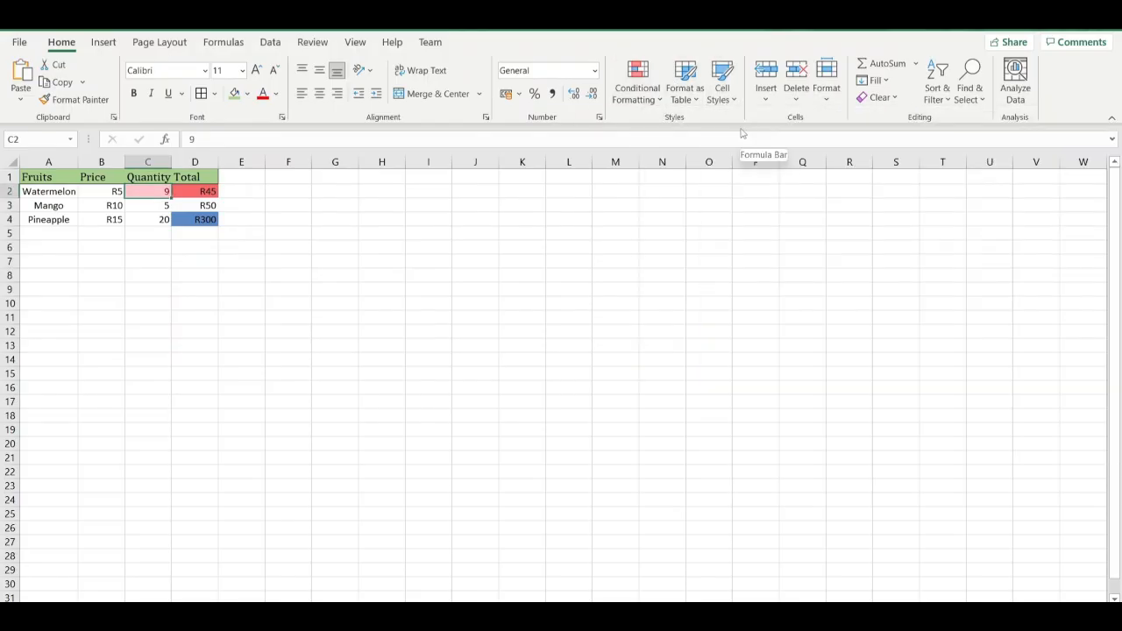
click(731, 100)
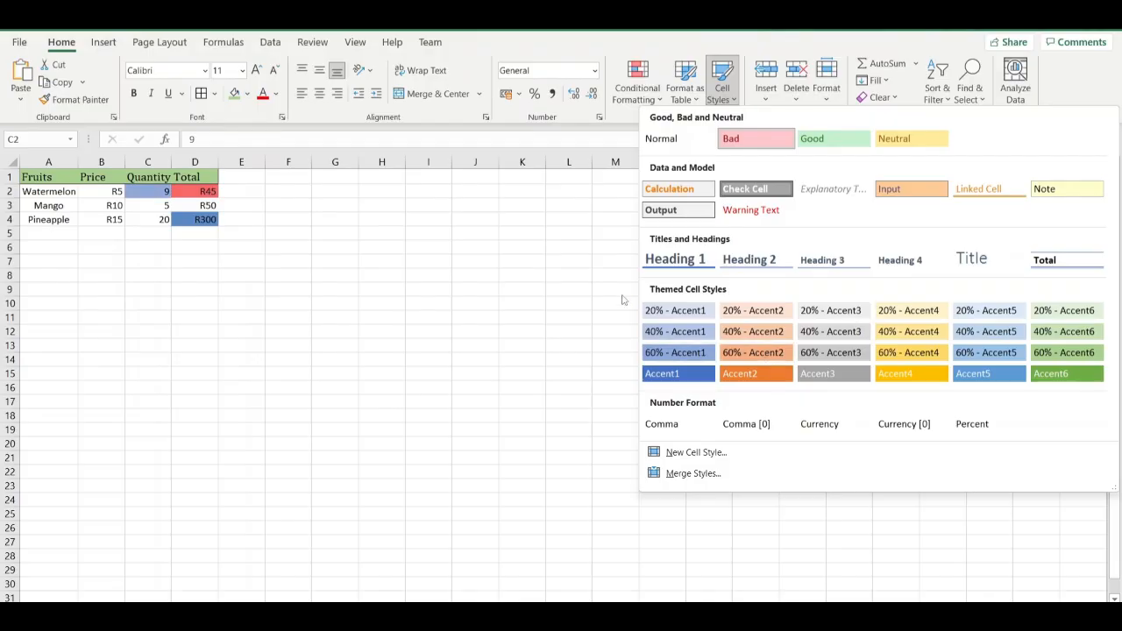
click(659, 137)
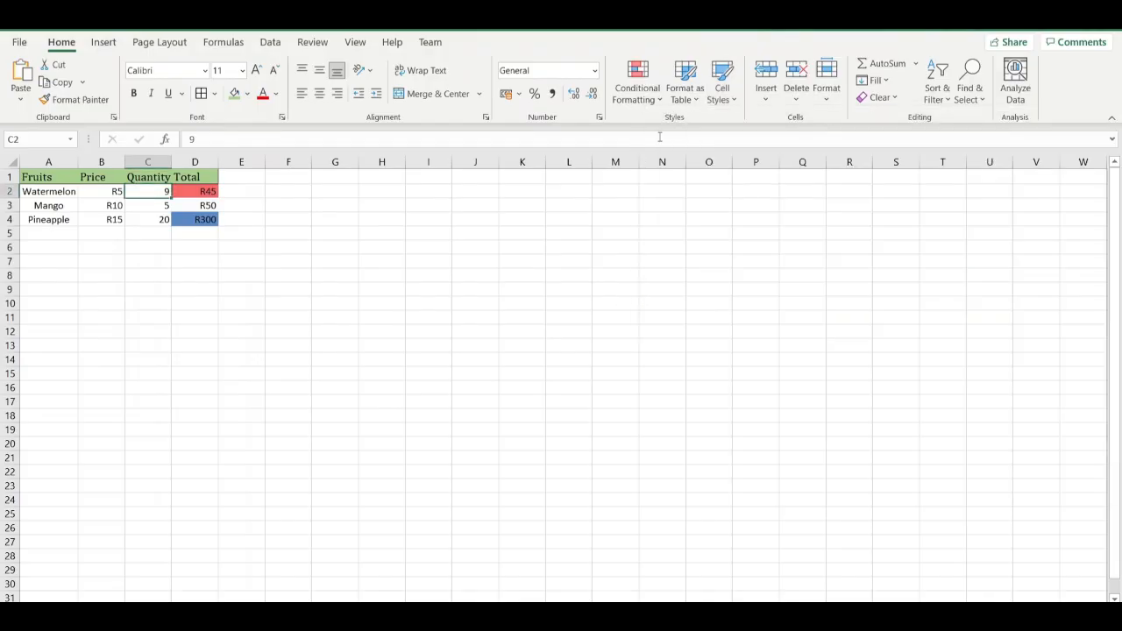
Try inserting a cell at C2 with the "Shift cells down" option, and undo it.
click(764, 107)
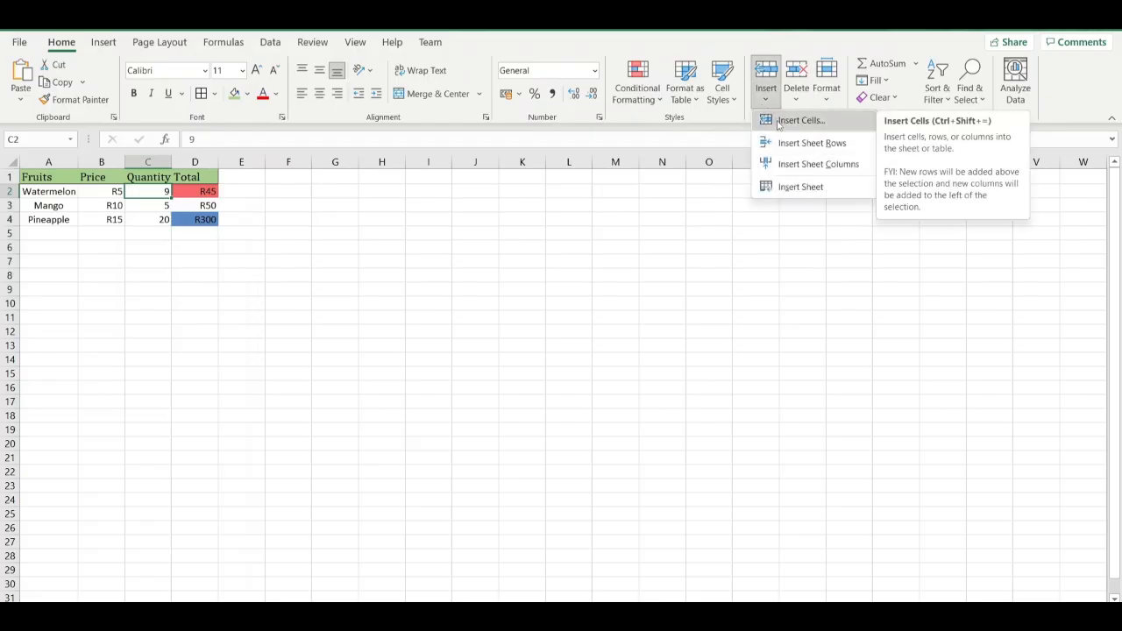
click(778, 124)
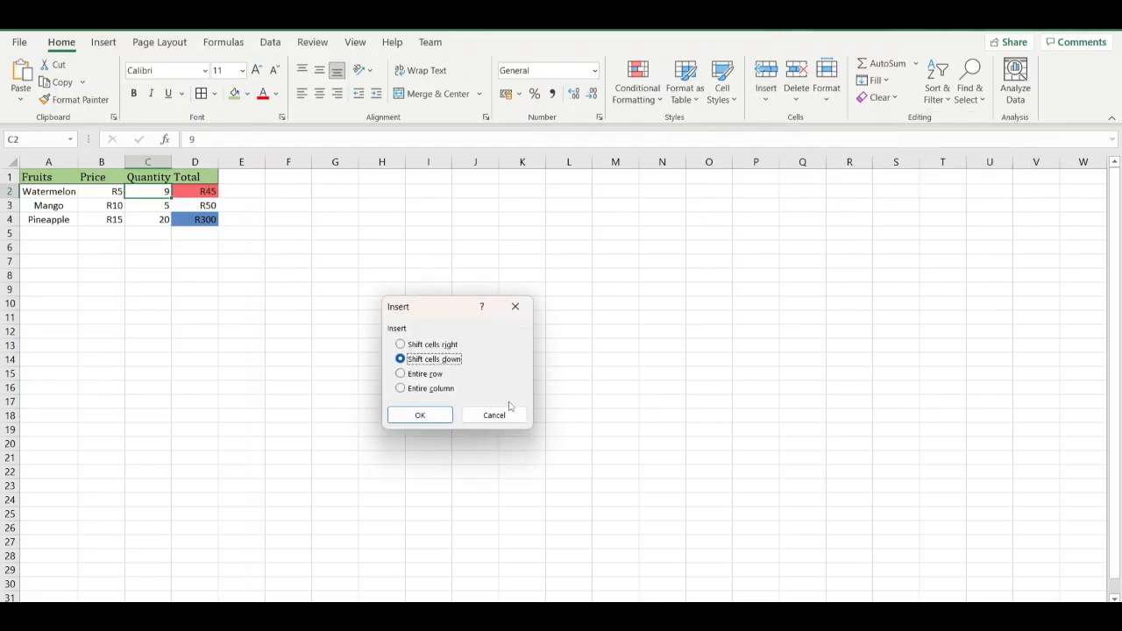
click(419, 415)
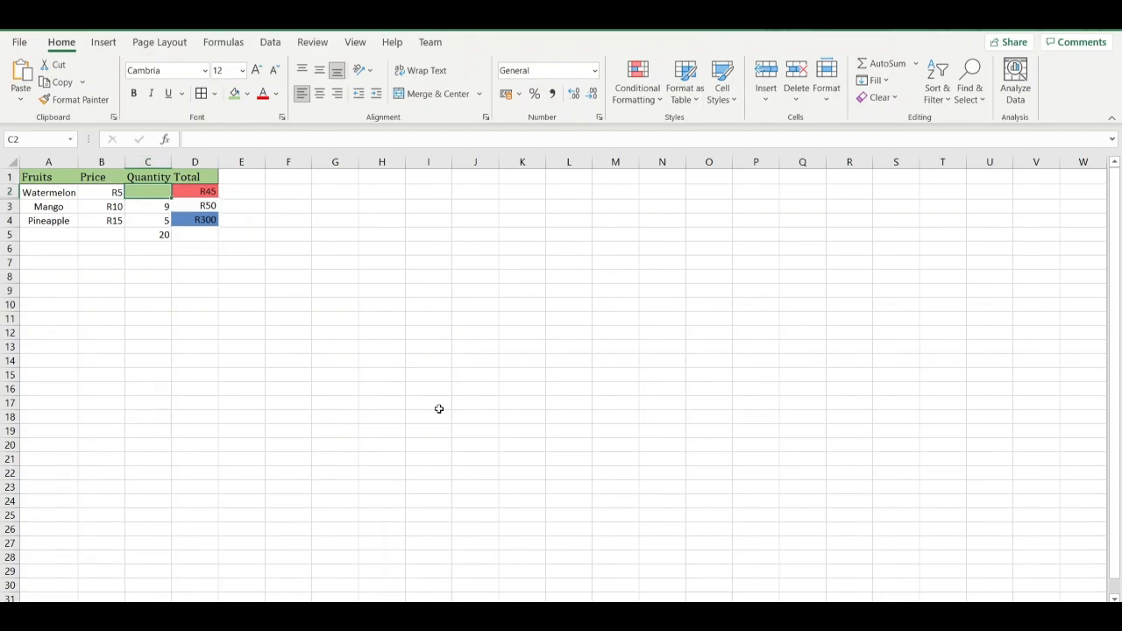
key(ctrl+z)
Try inserting a column before Quantity from cell C2 with the "Entire column" option, and undo it.
click(779, 98)
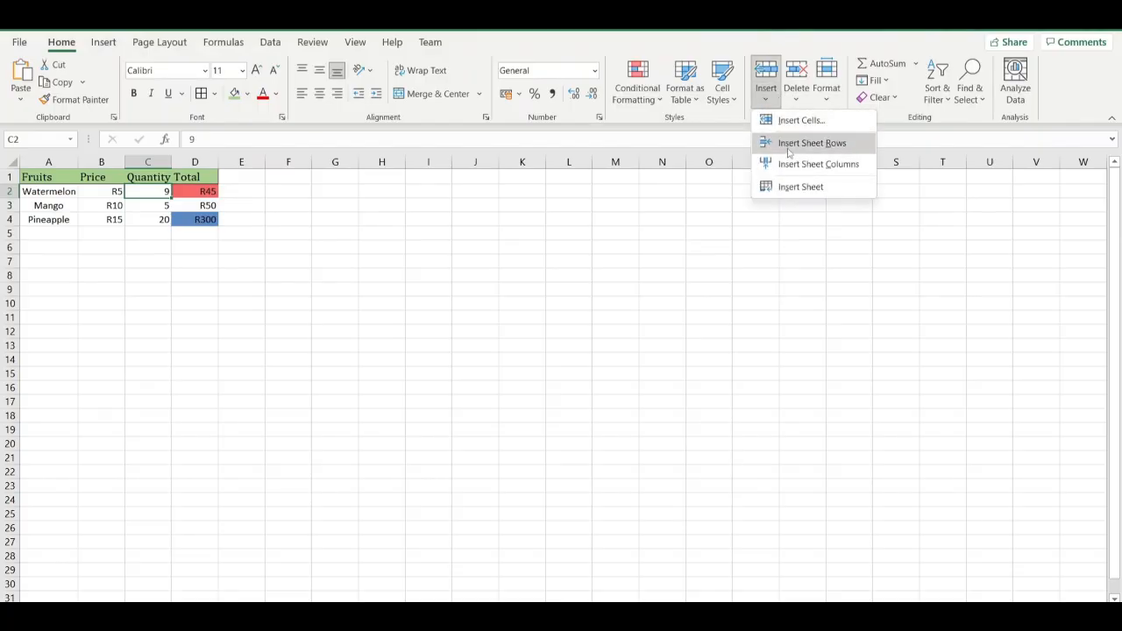
click(793, 121)
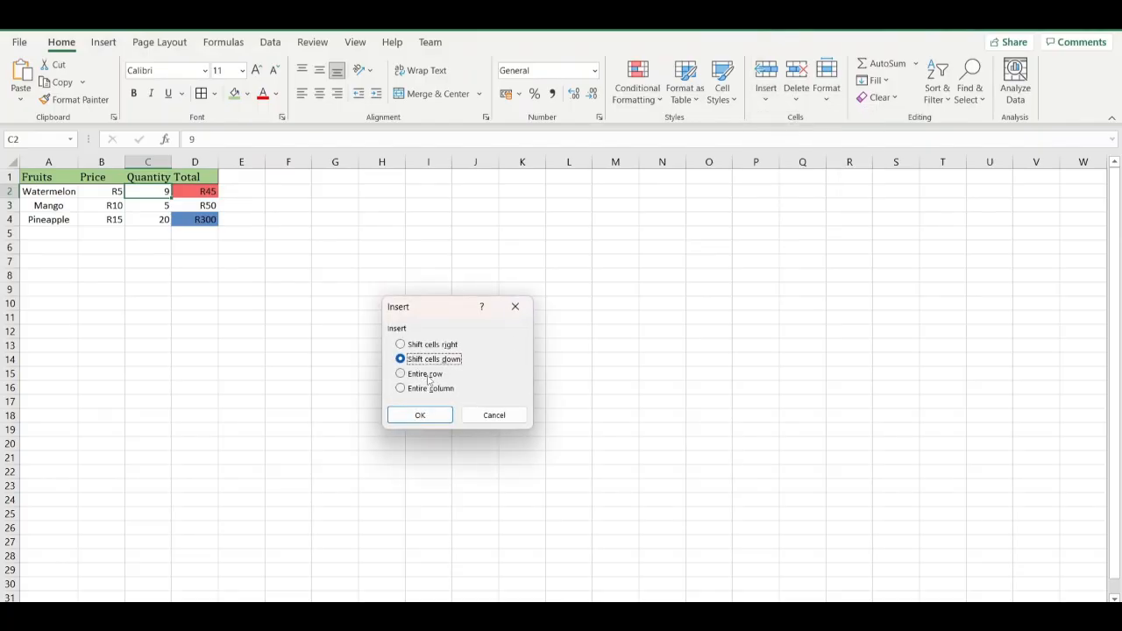
click(403, 391)
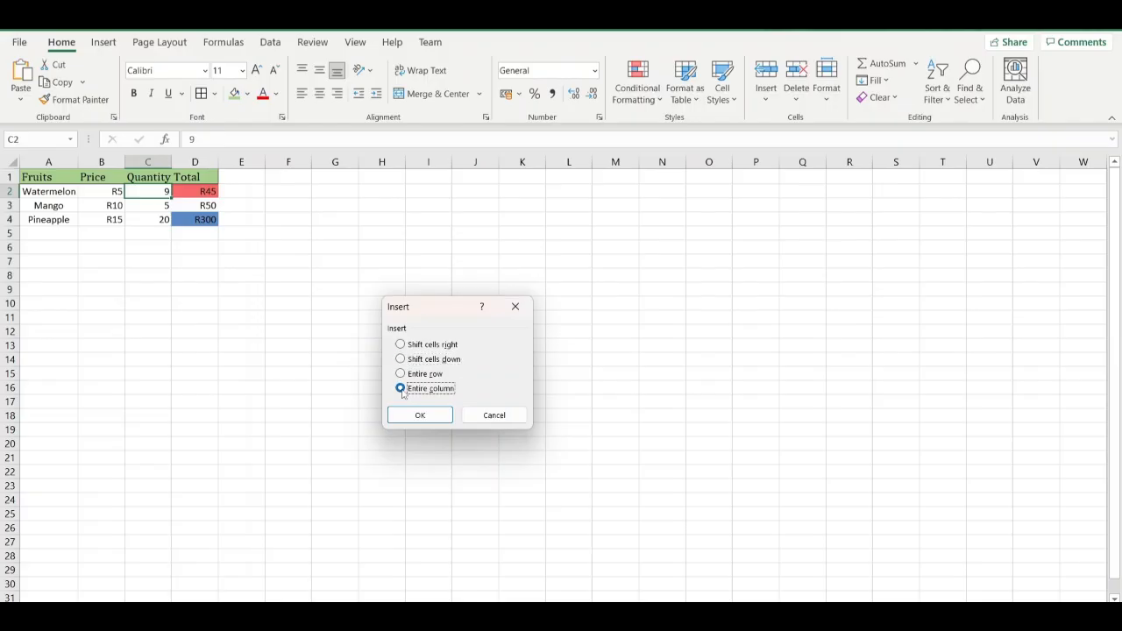
click(422, 414)
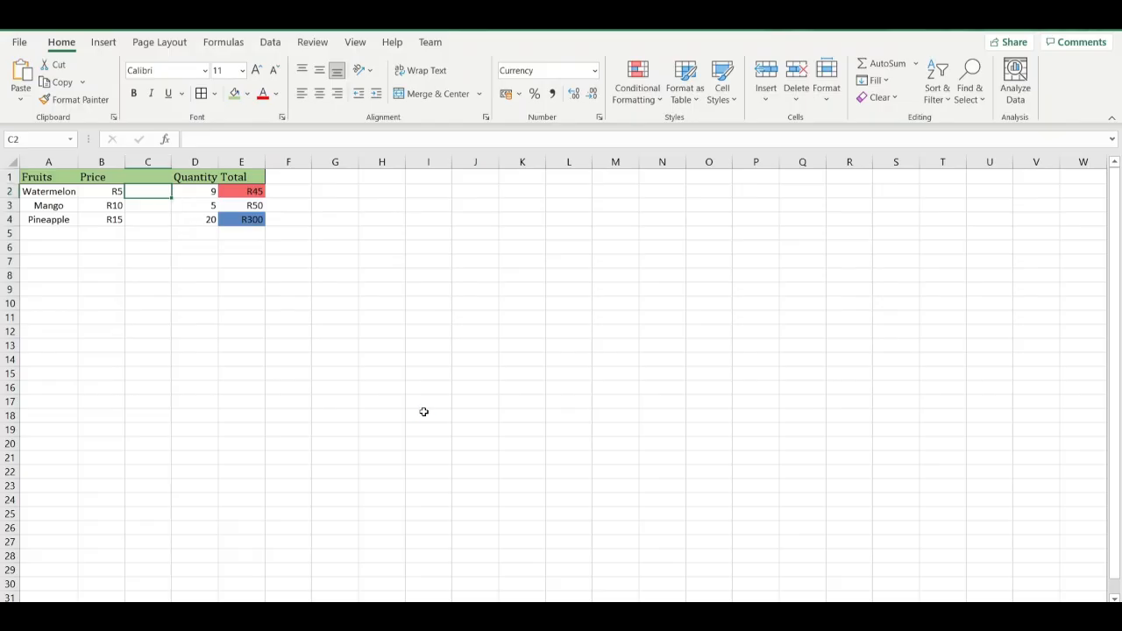
key(ctrl+z)
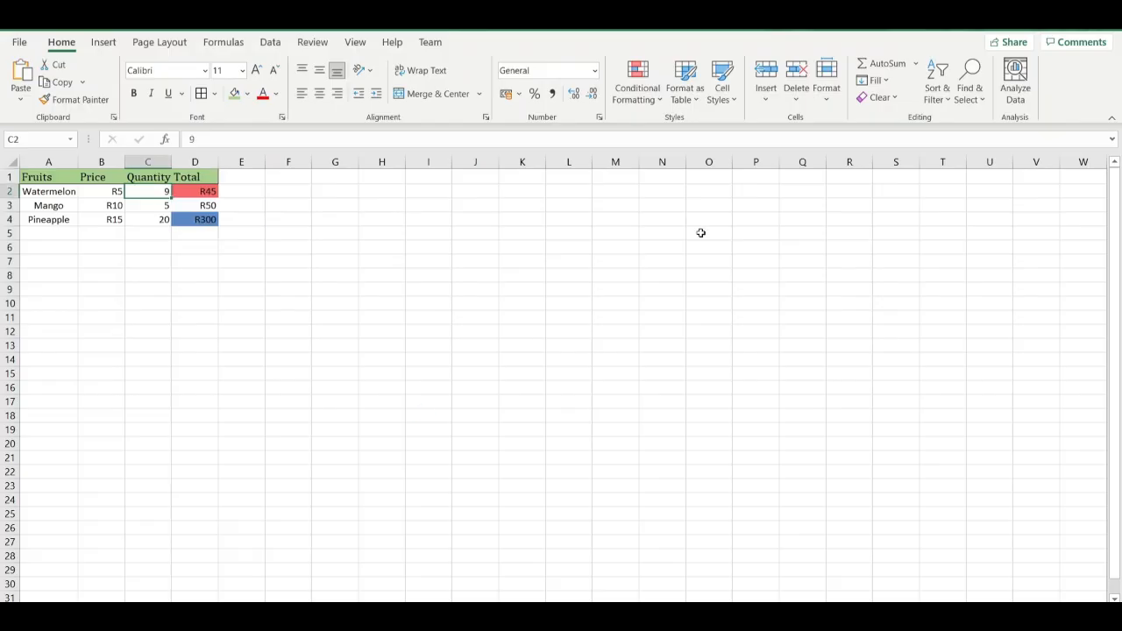
Insert an entire blank column between Price and Quantity at C2, and delete that sheet column again.
click(800, 97)
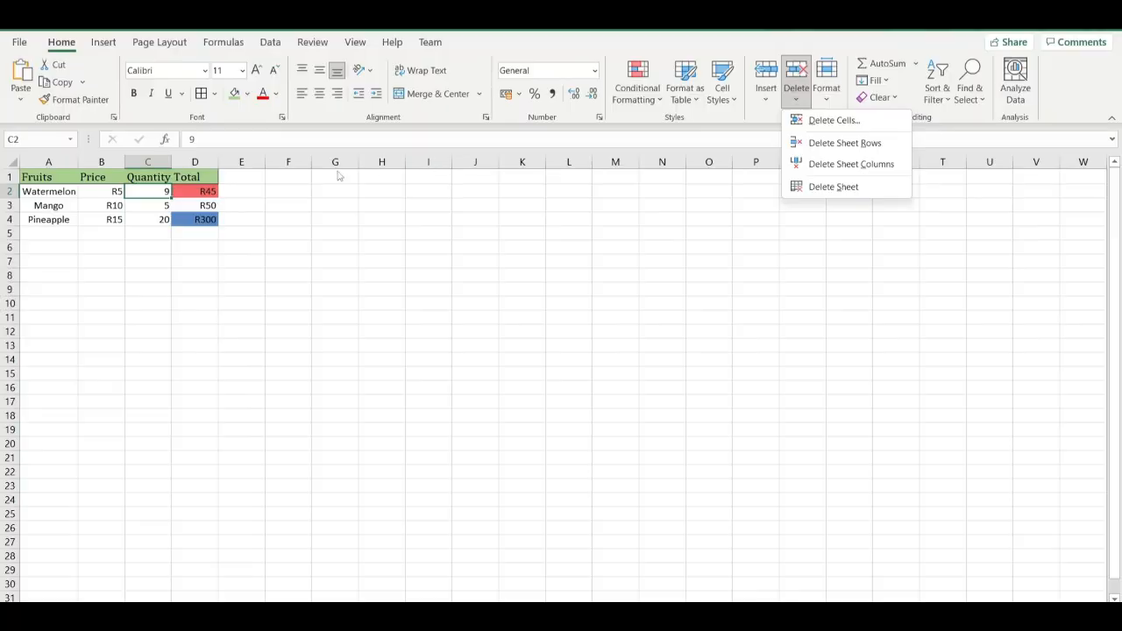
click(771, 95)
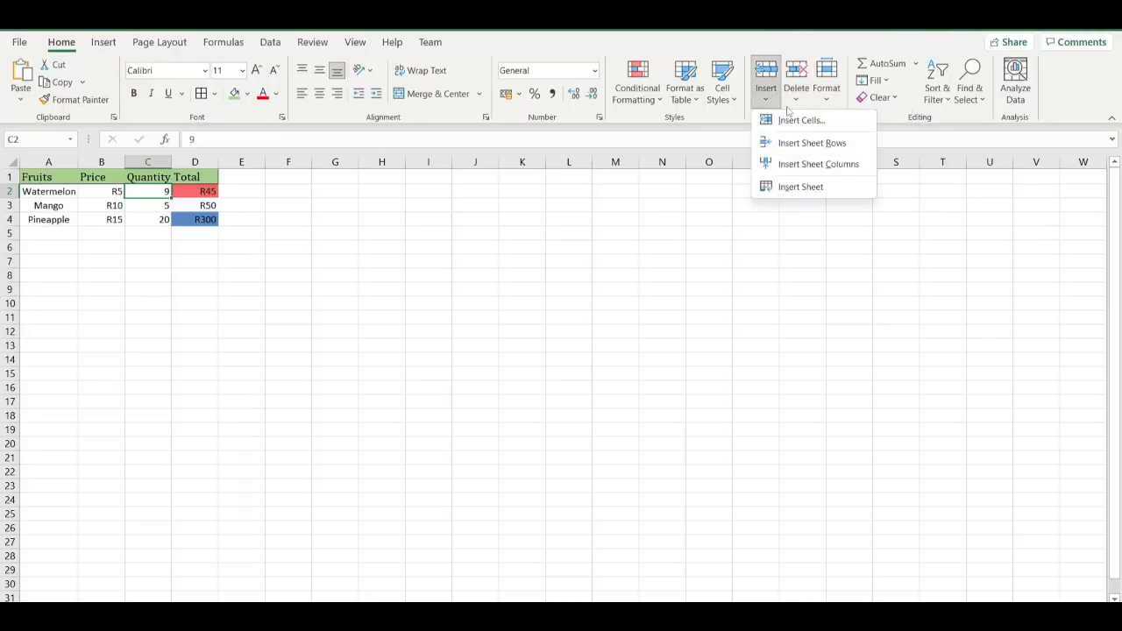
click(792, 115)
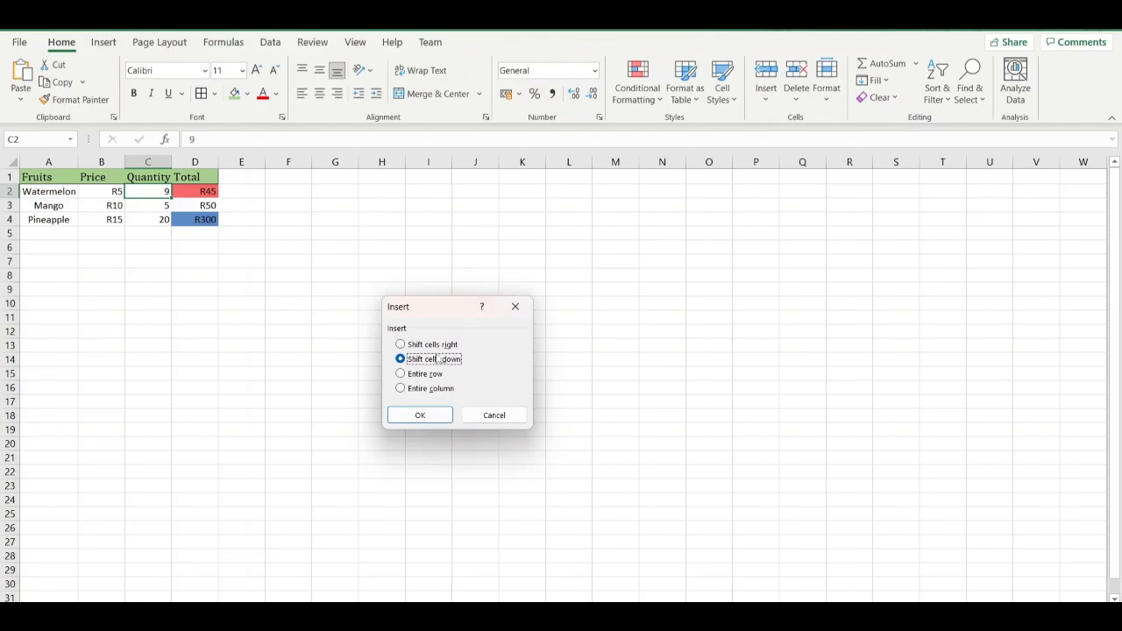
click(417, 390)
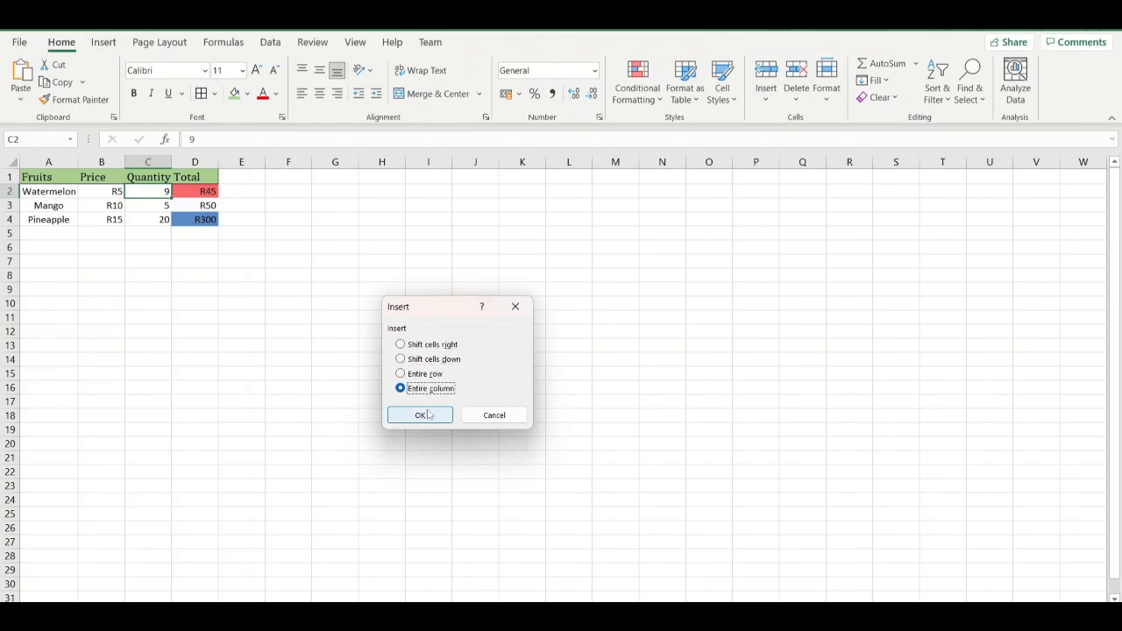
click(425, 414)
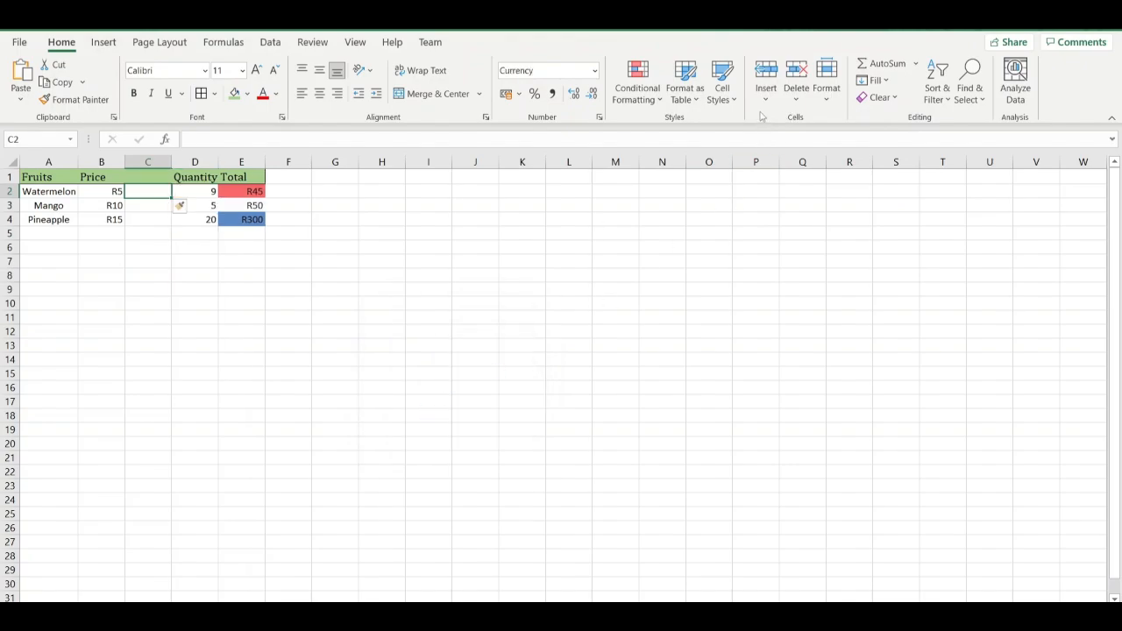
click(798, 98)
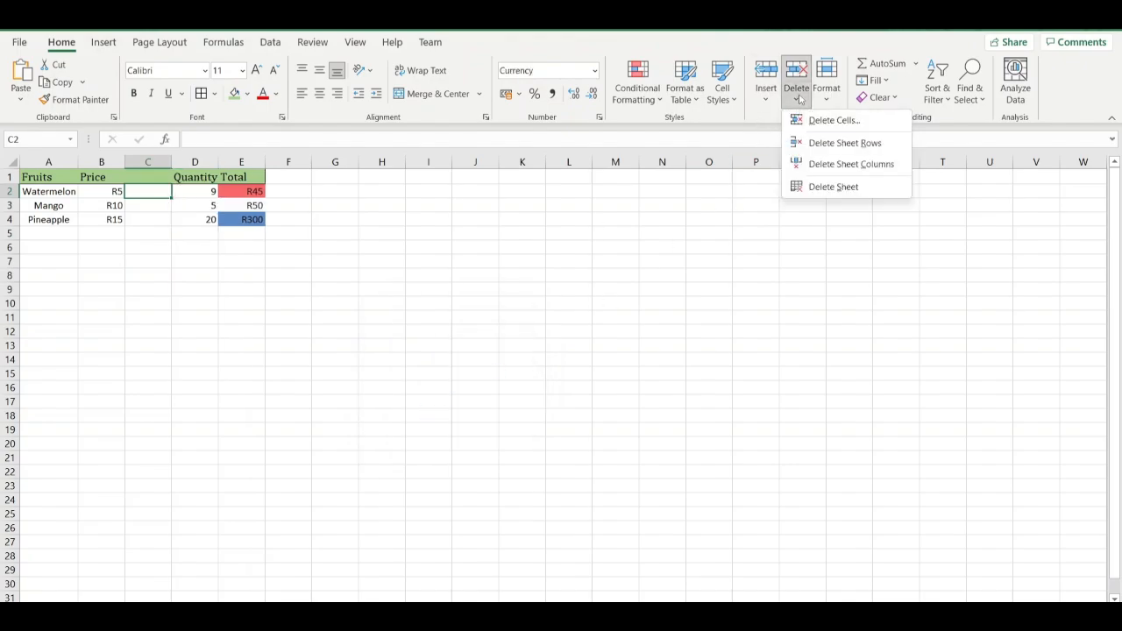
click(839, 164)
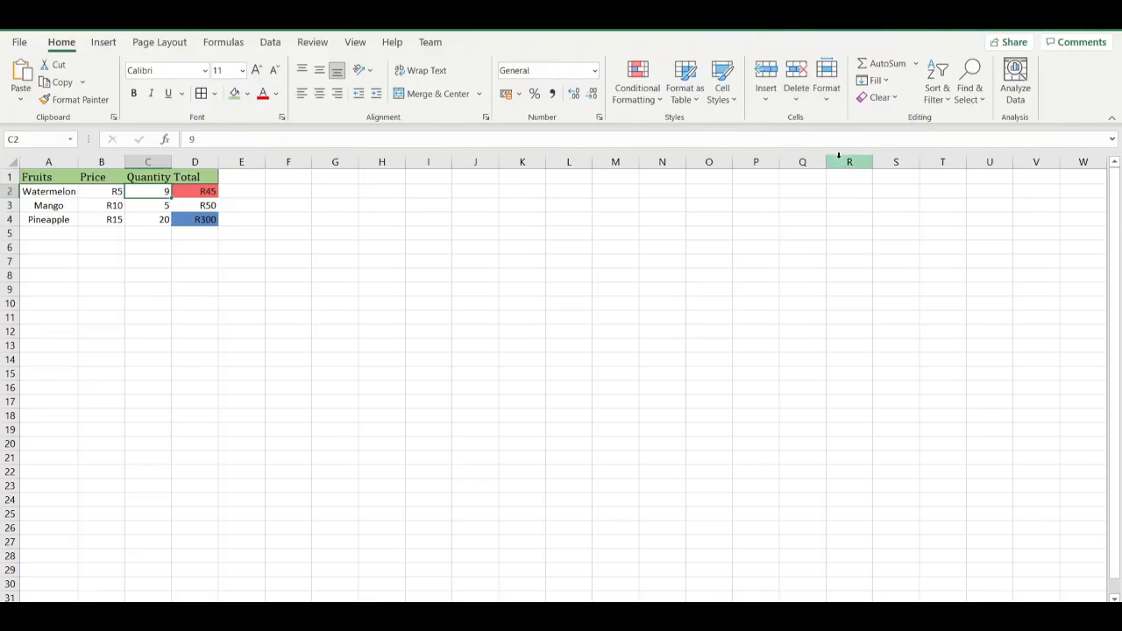
Try hiding the Watermelon row from cell C2 using the Hide Rows option, and undo it.
click(830, 95)
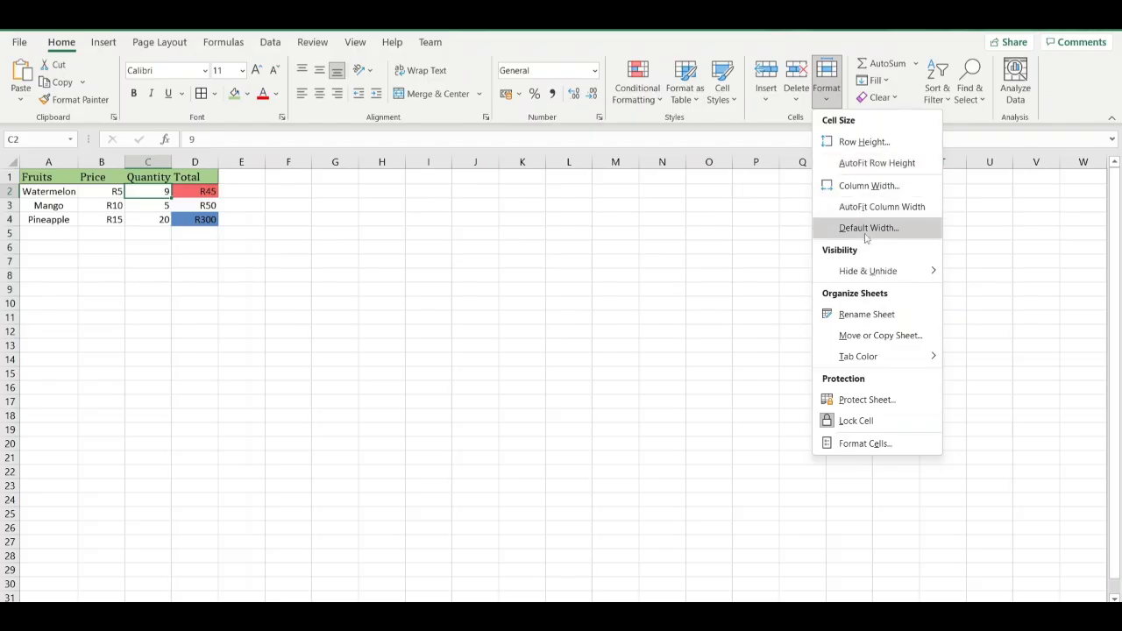
mouse_move(883, 274)
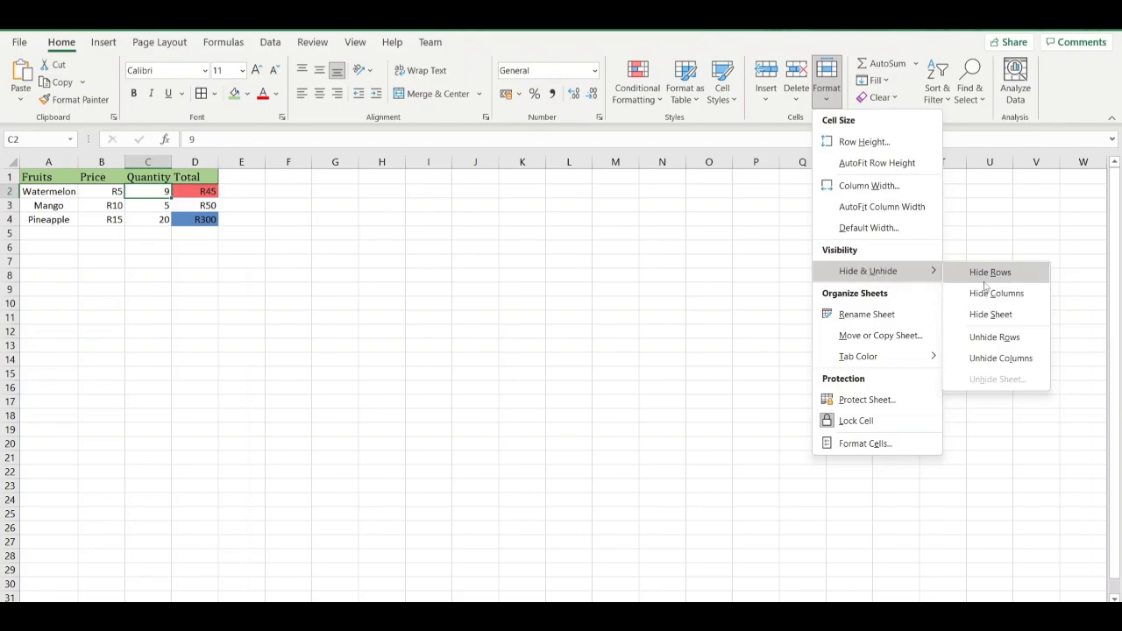
click(984, 278)
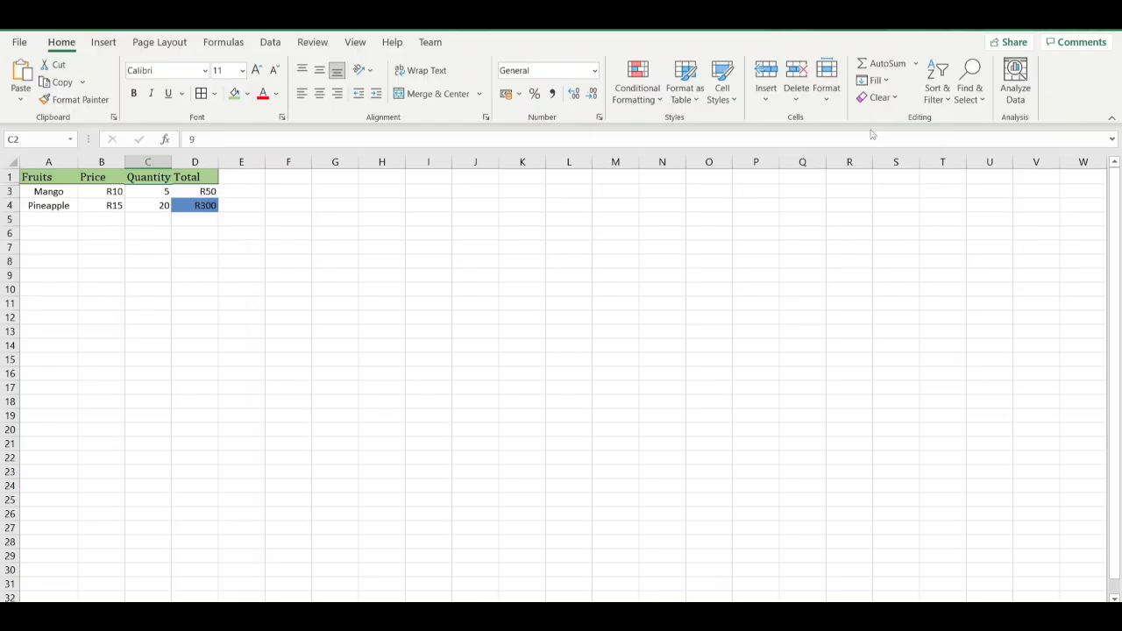
key(ctrl+z)
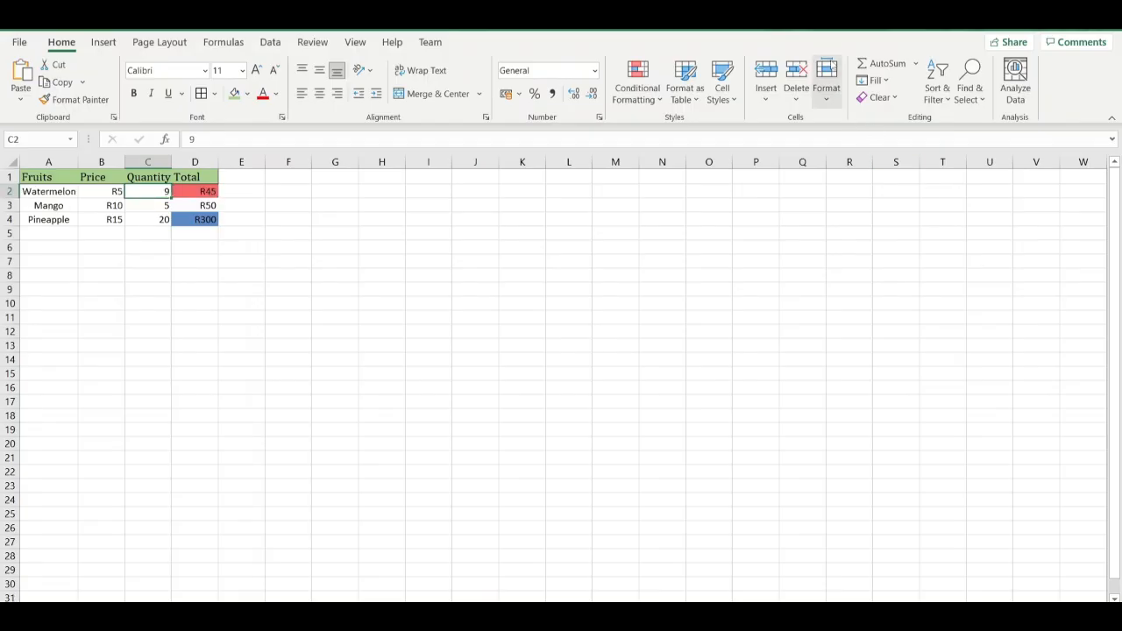
click(826, 92)
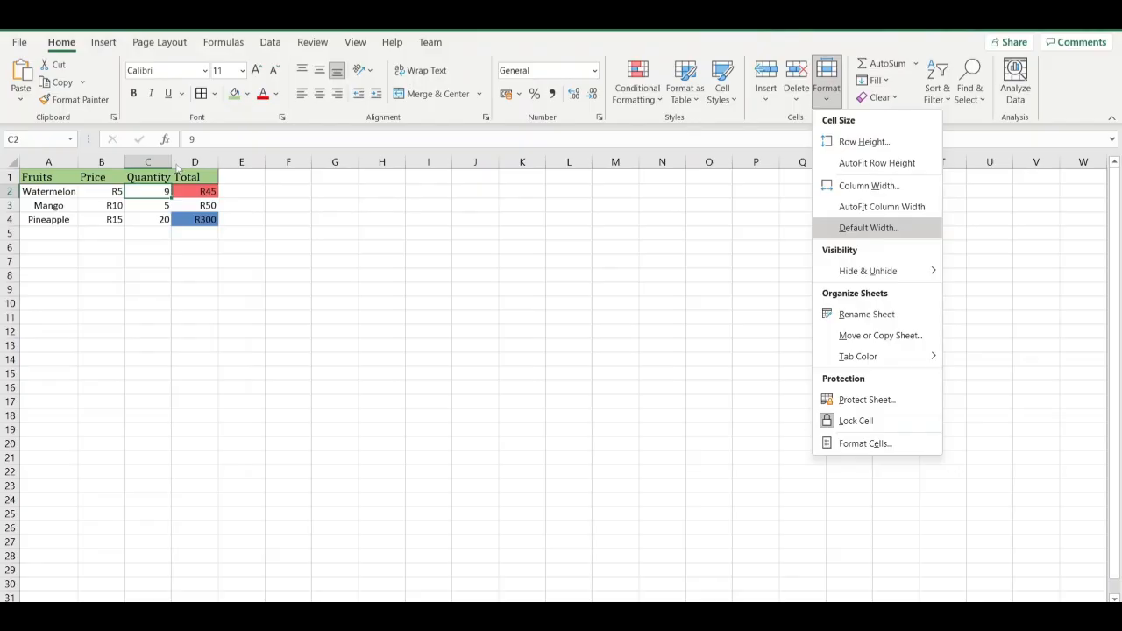
click(238, 279)
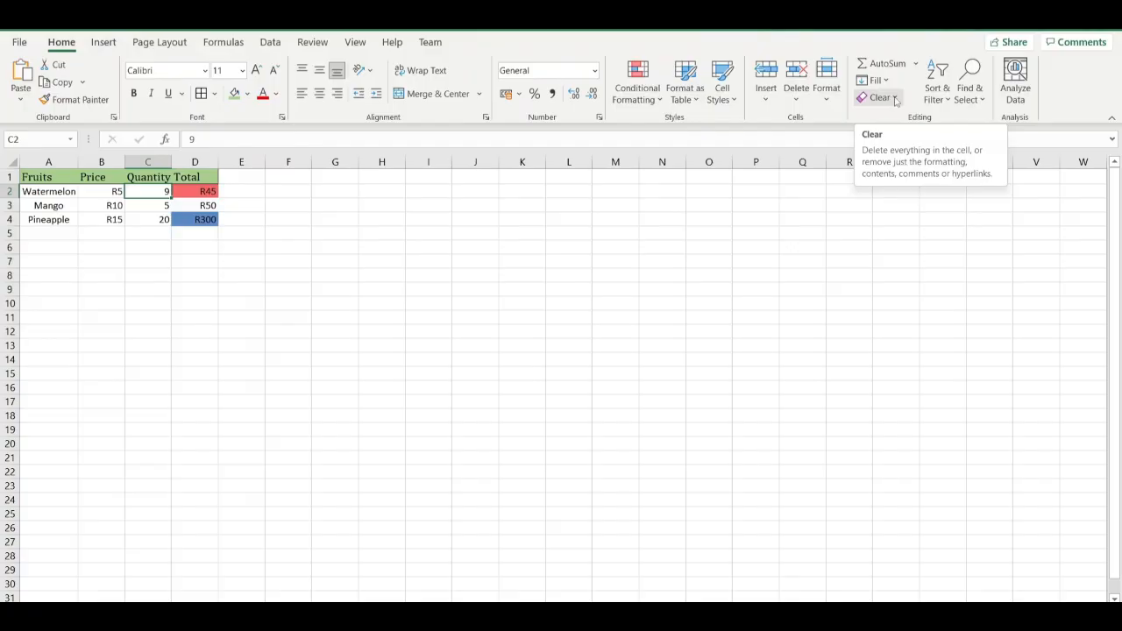
Try clearing only the formats of the Watermelon quantity in C2 and total in D2, and undo the clearing on D2.
click(897, 99)
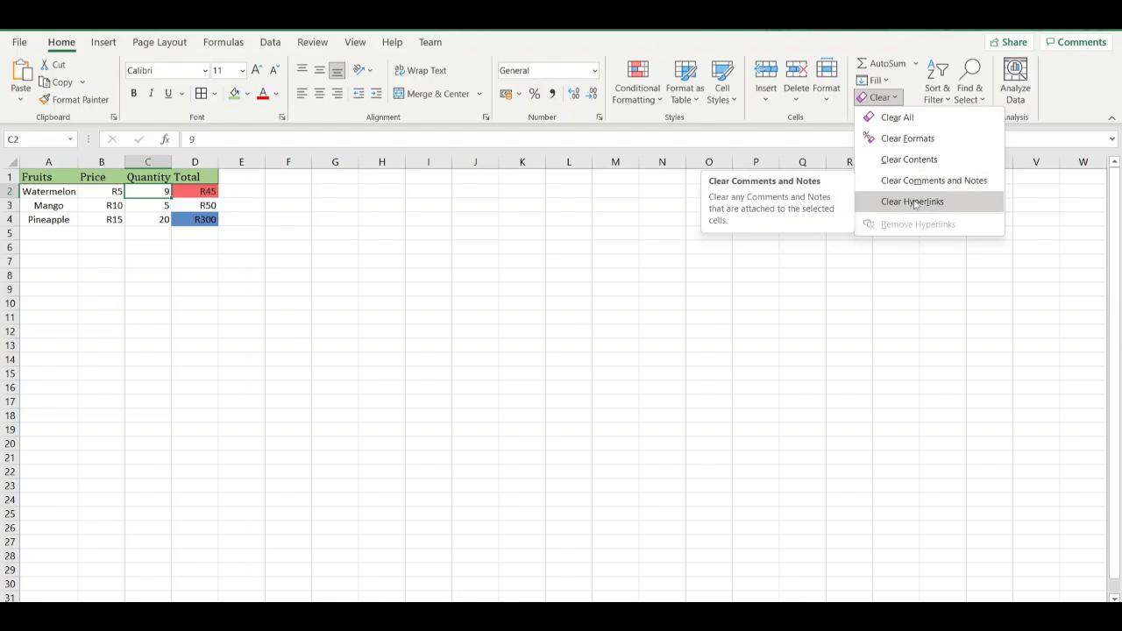
click(916, 142)
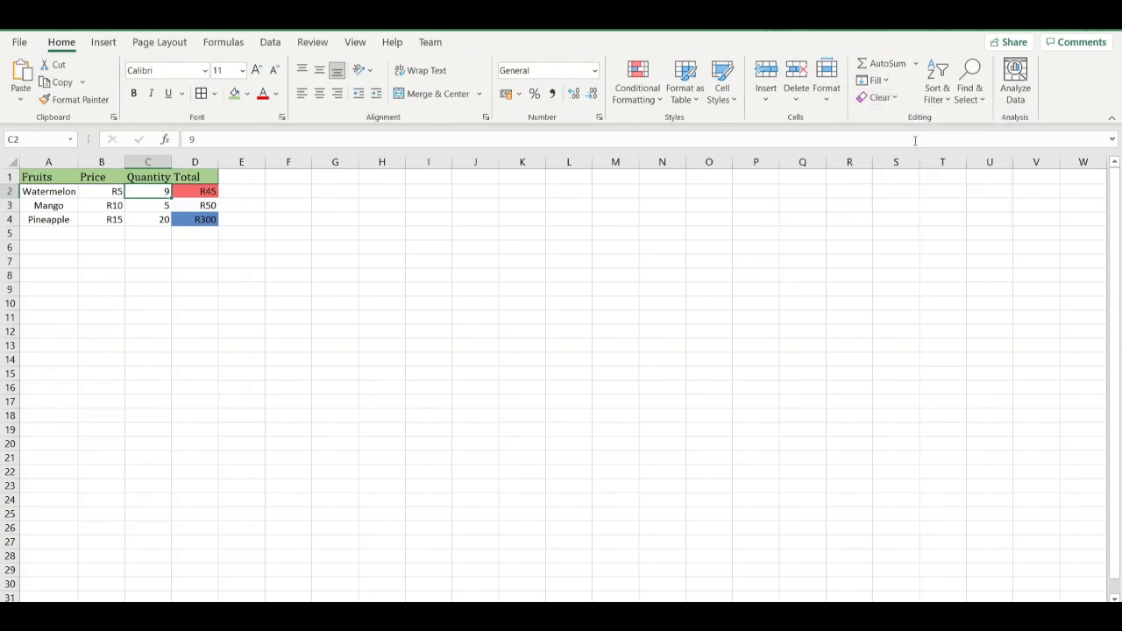
click(194, 192)
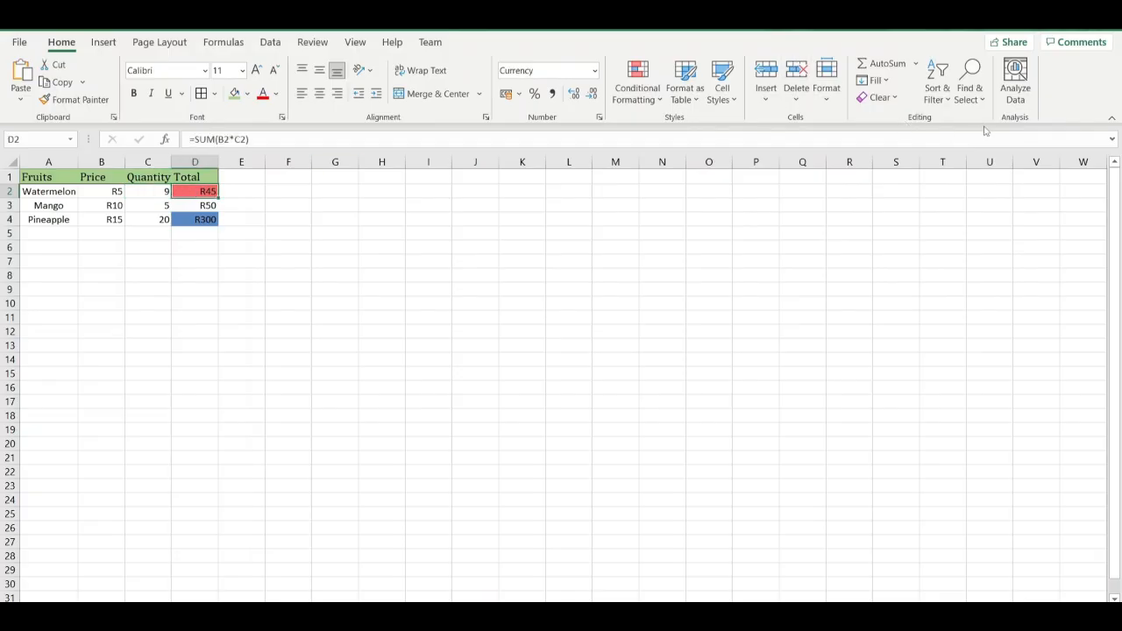
click(894, 99)
click(909, 137)
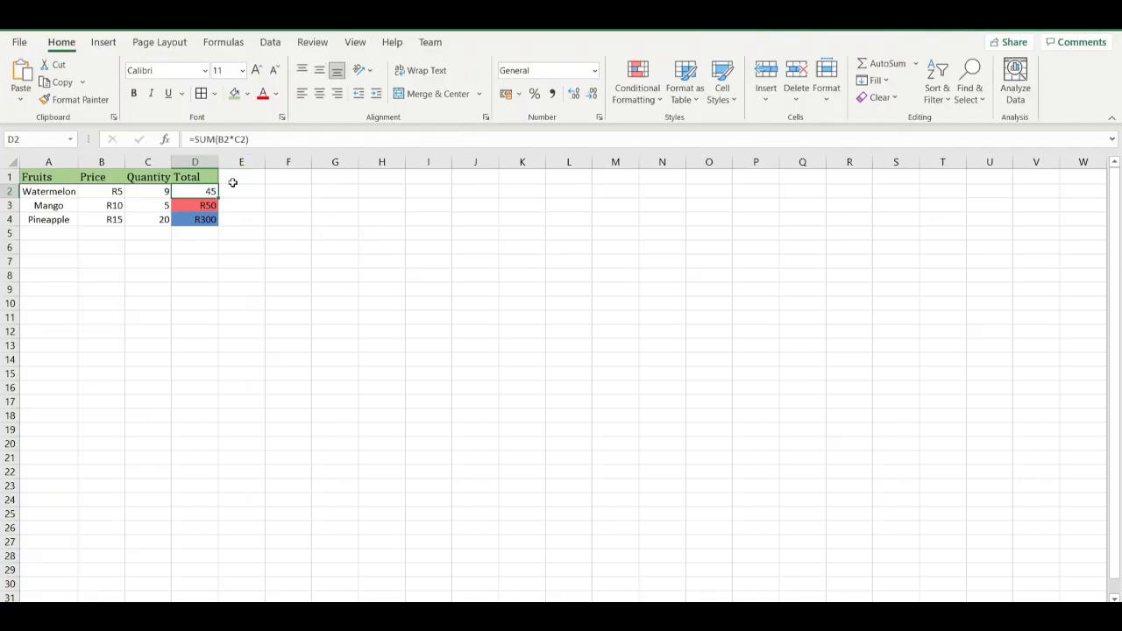
key(Down)
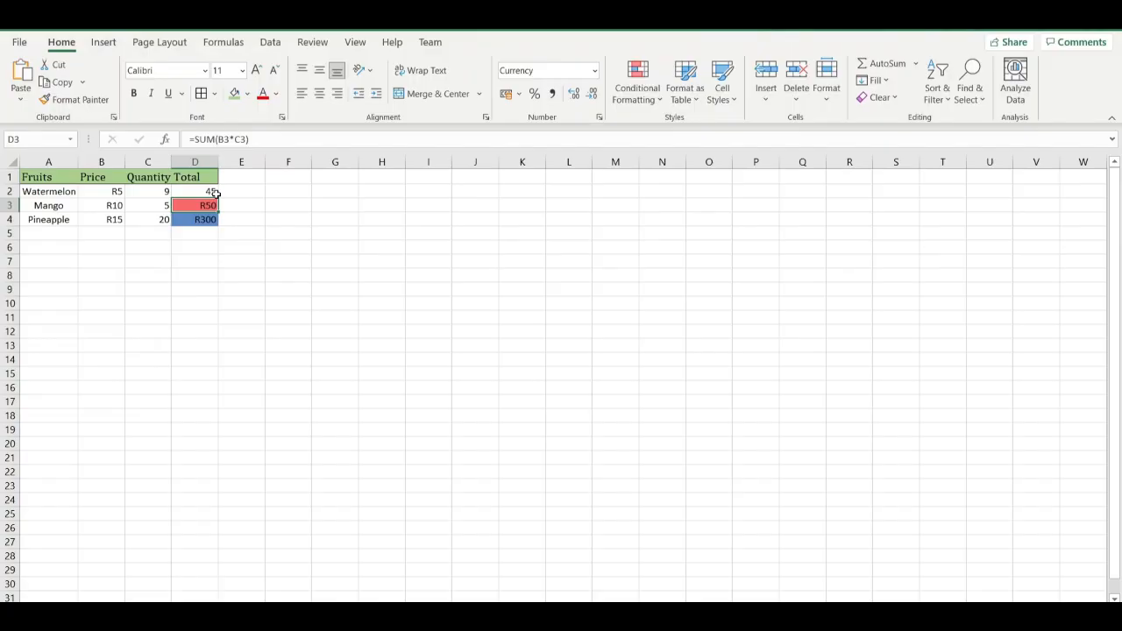
key(ctrl+z)
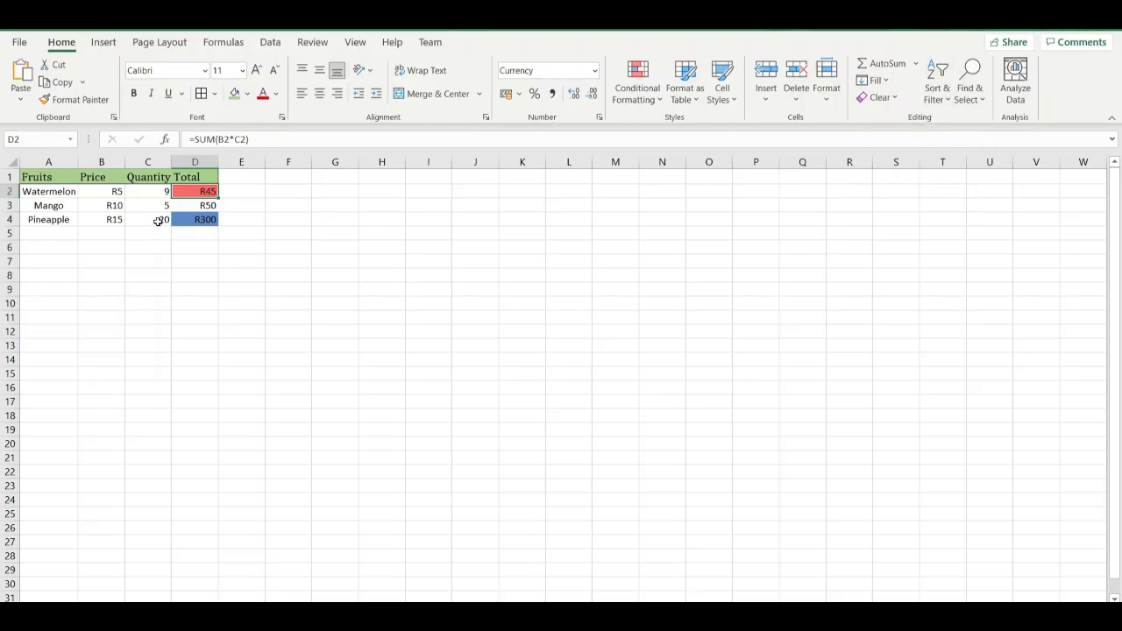
Start a formula in E2 with "=s" and browse the suggested functions down to SUBTOTAL.
click(118, 221)
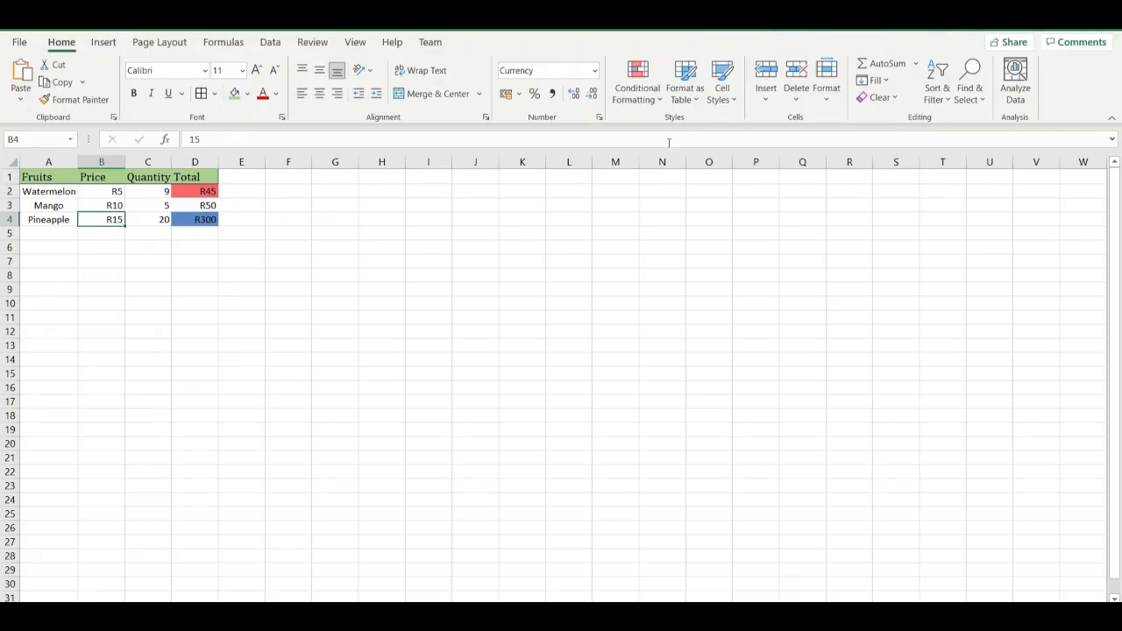
click(915, 65)
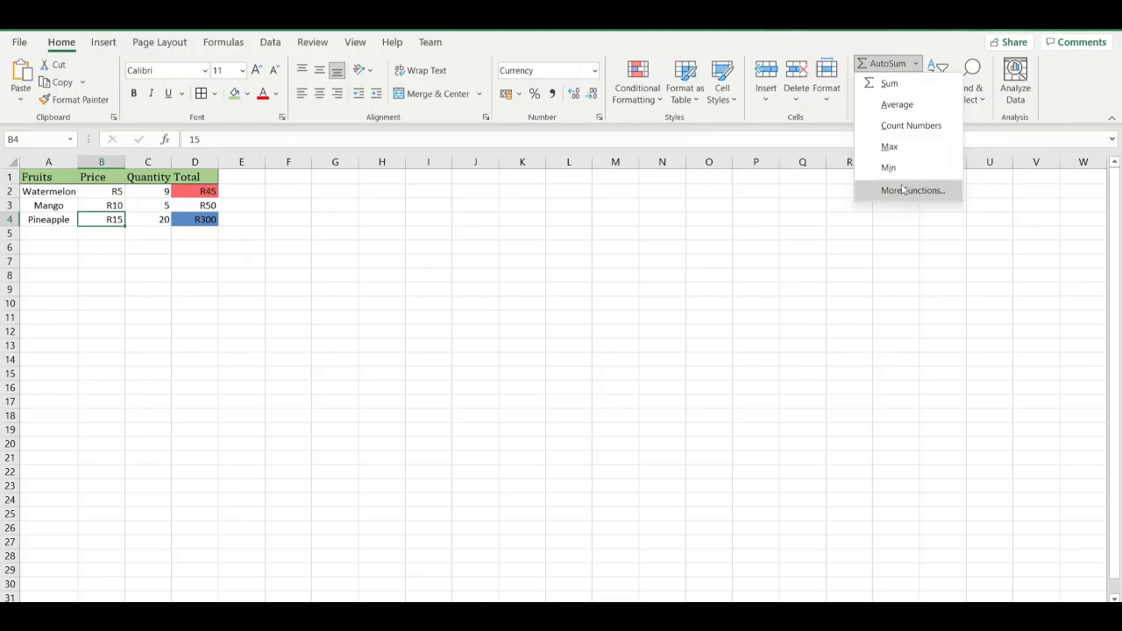
click(257, 186)
click(256, 187)
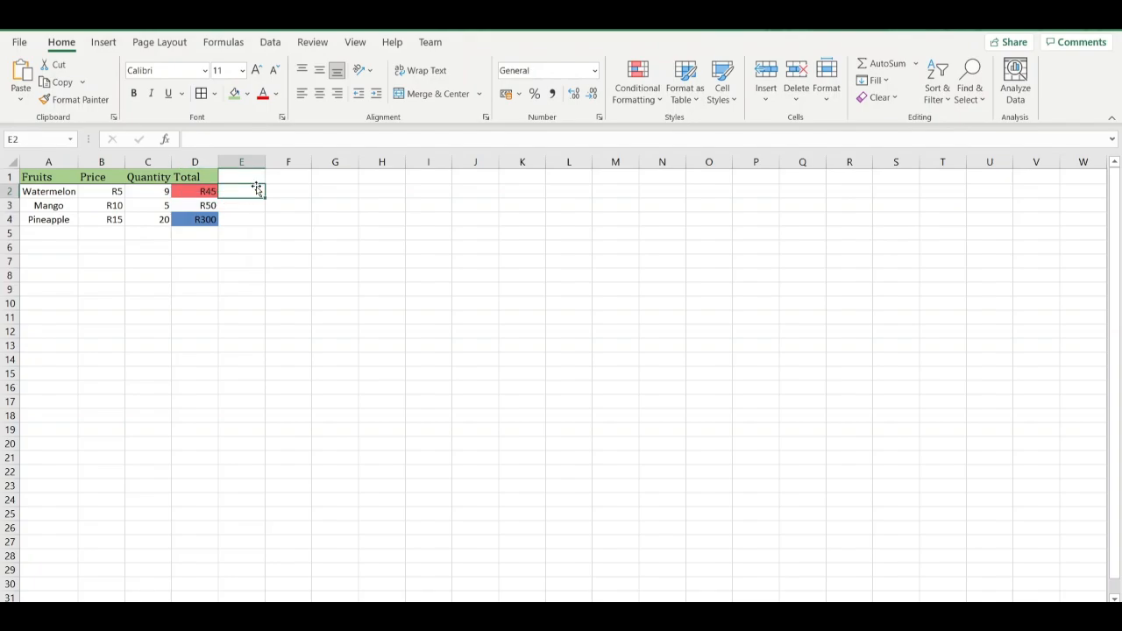
text(=)
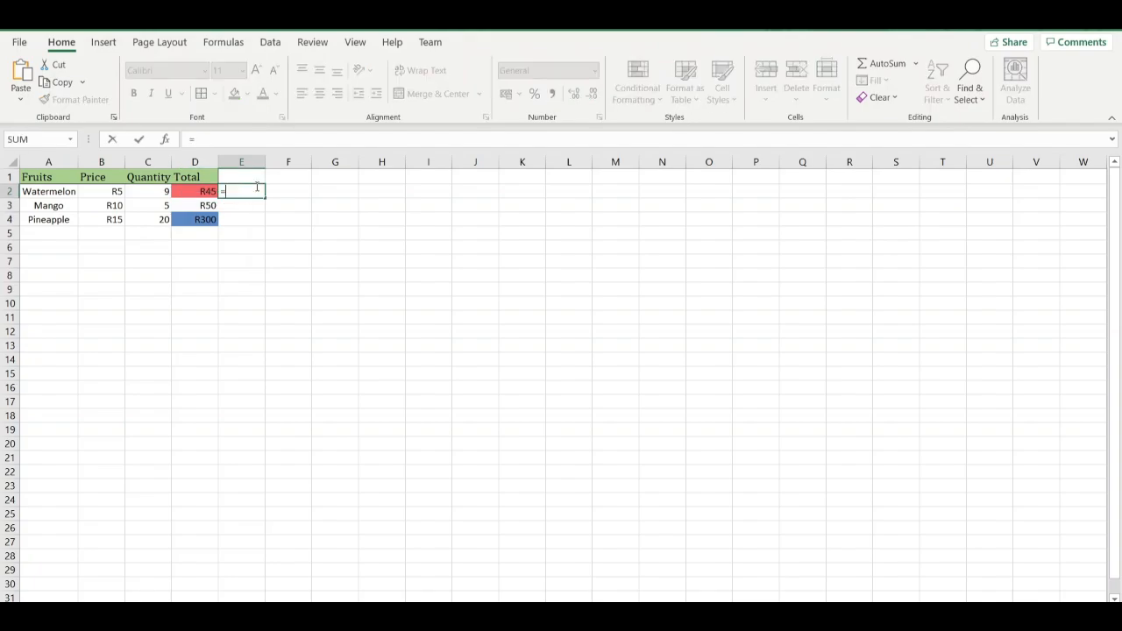
text(s)
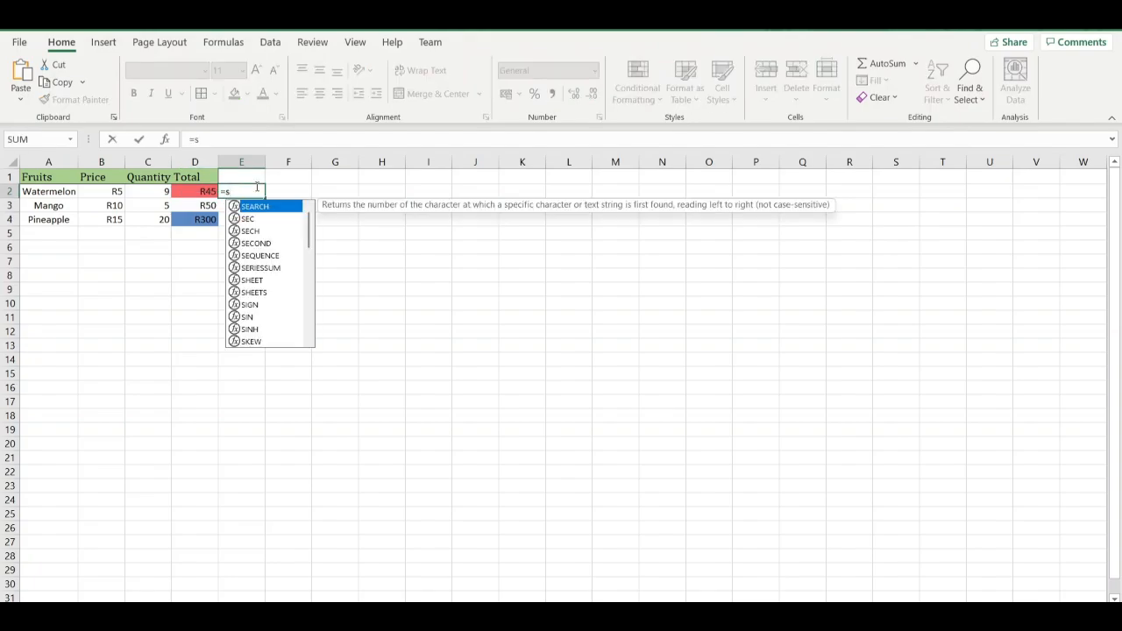
key(Down)
key(Down)
key(Down)
key(Down)
key(Down)
key(Down)
key(Down)
key(Down)
key(Down)
key(Down)
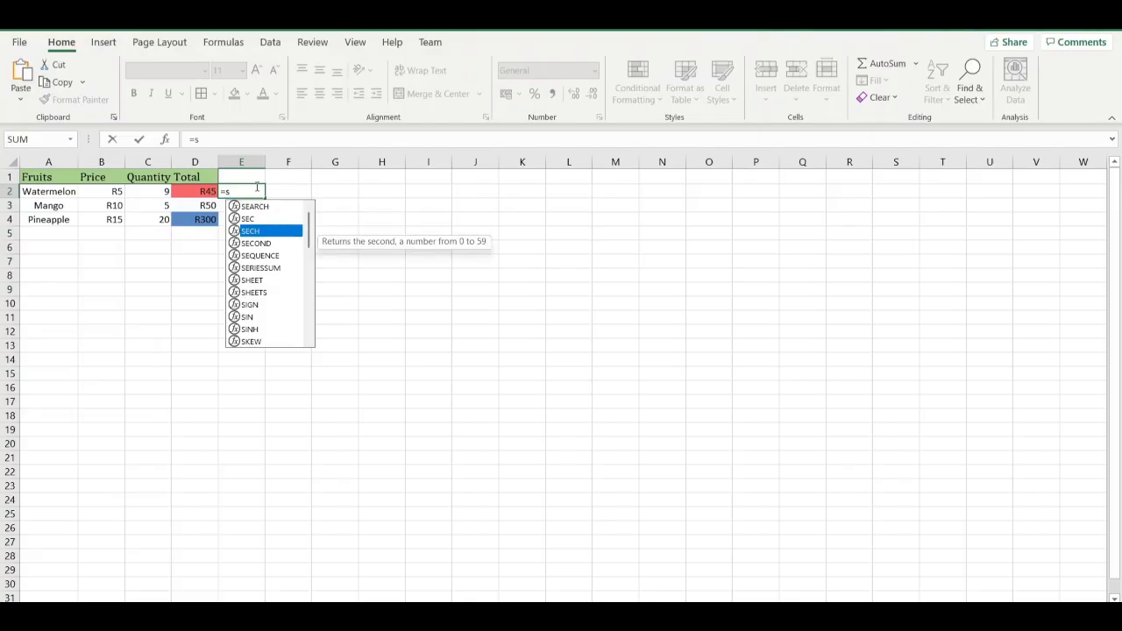
key(Down)
key(Down)
key(Down)
key(Down)
key(Down)
key(Down)
key(Down)
key(Down)
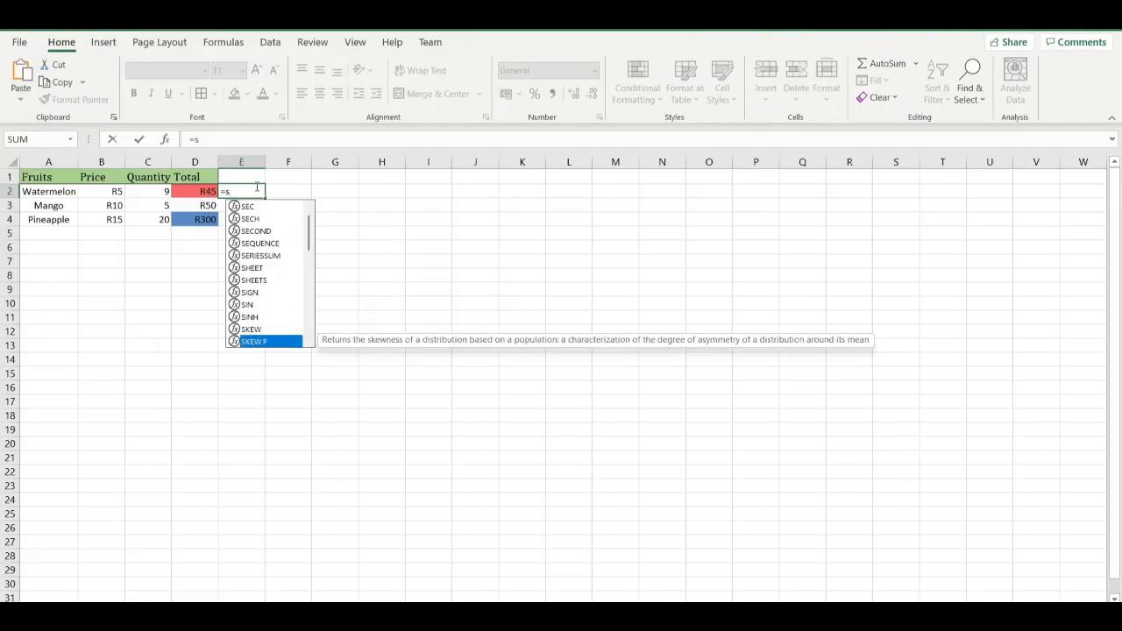
key(Down)
key(Down)
key(Down)
key(Down)
key(Down)
key(Down)
key(Down)
key(Down)
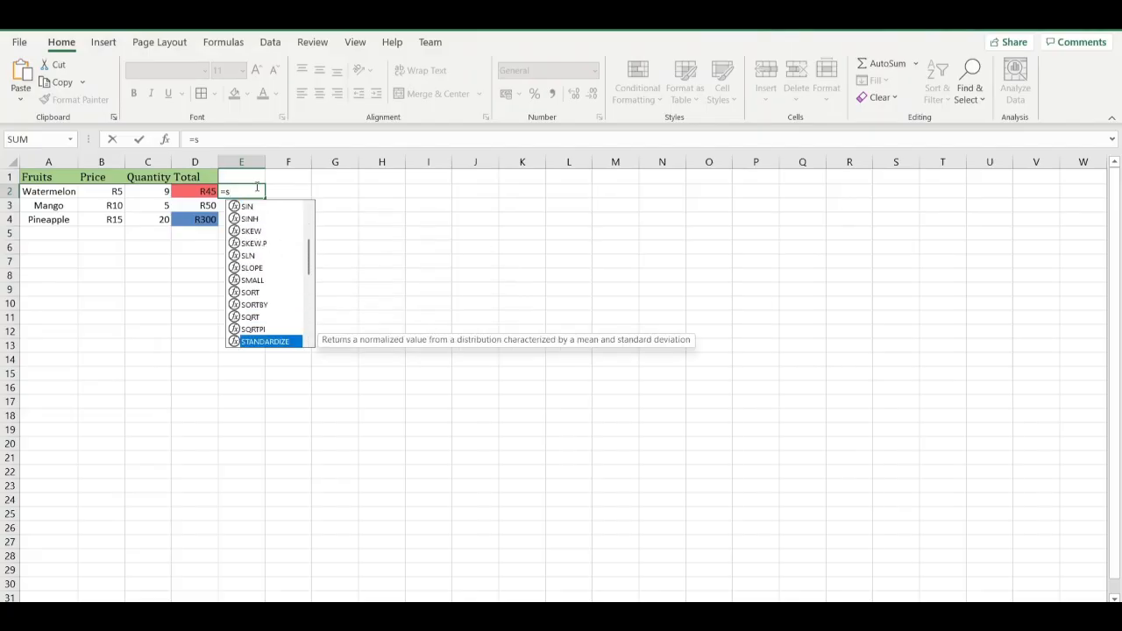
key(Down)
key(Down)
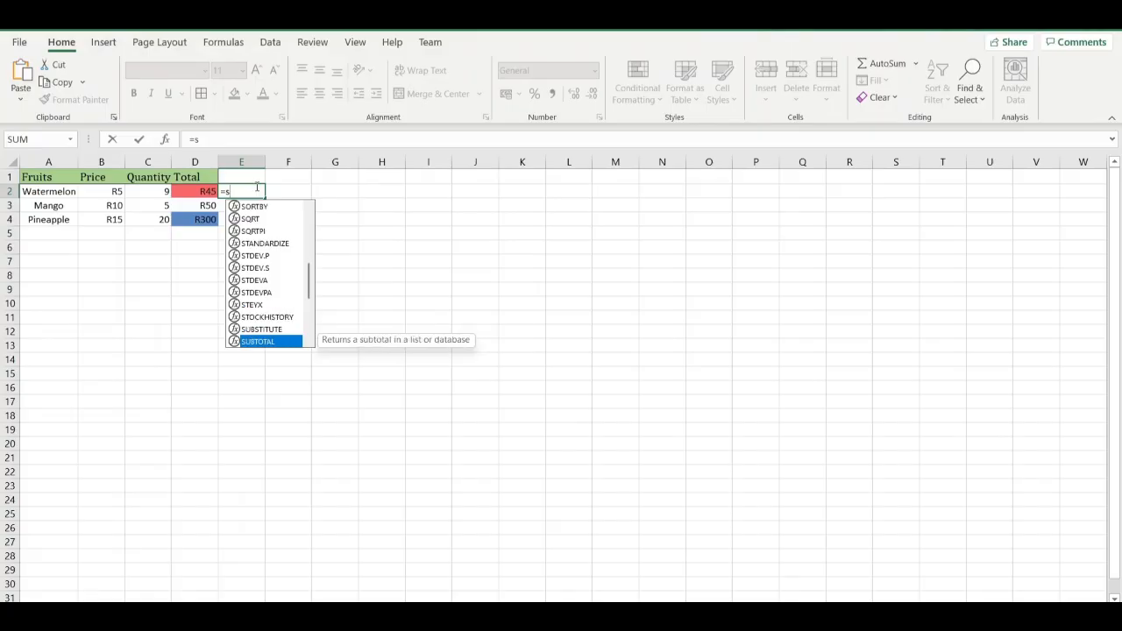
Extend the E2 formula to "=su", highlight SUM among the suggested functions, and discard the entry.
text(u)
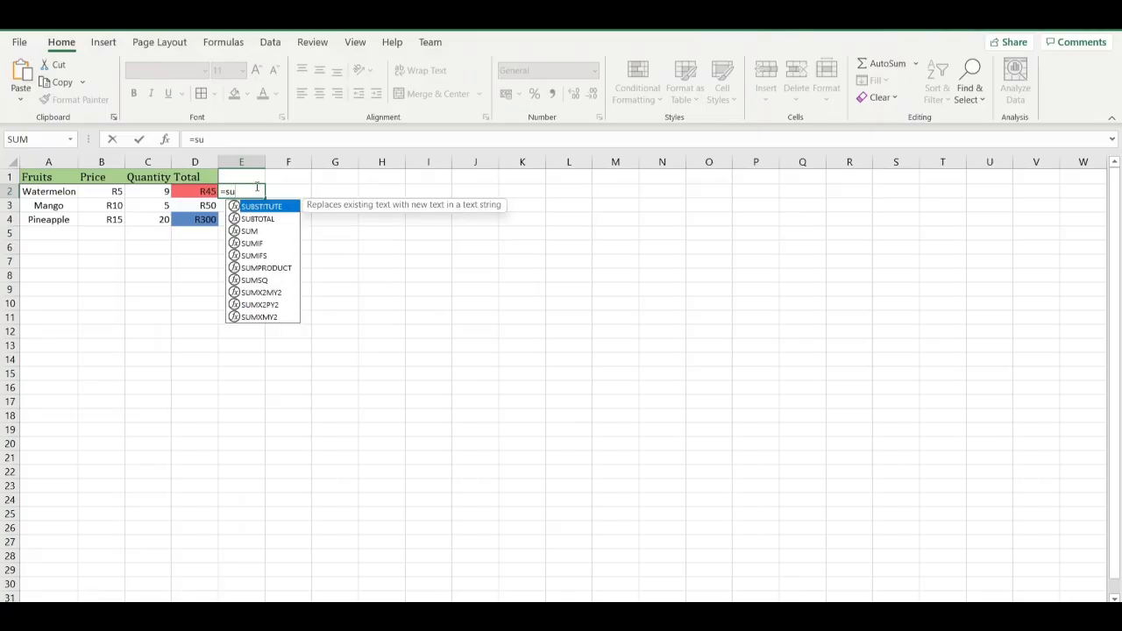
key(Down)
key(Down)
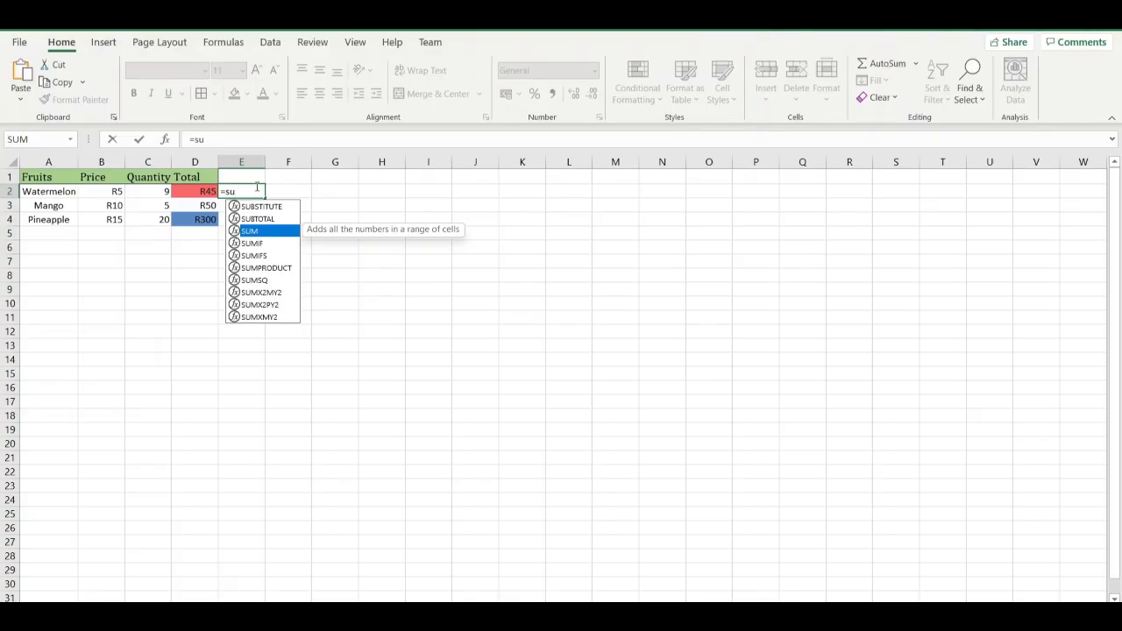
key(BackSpace)
key(BackSpace)
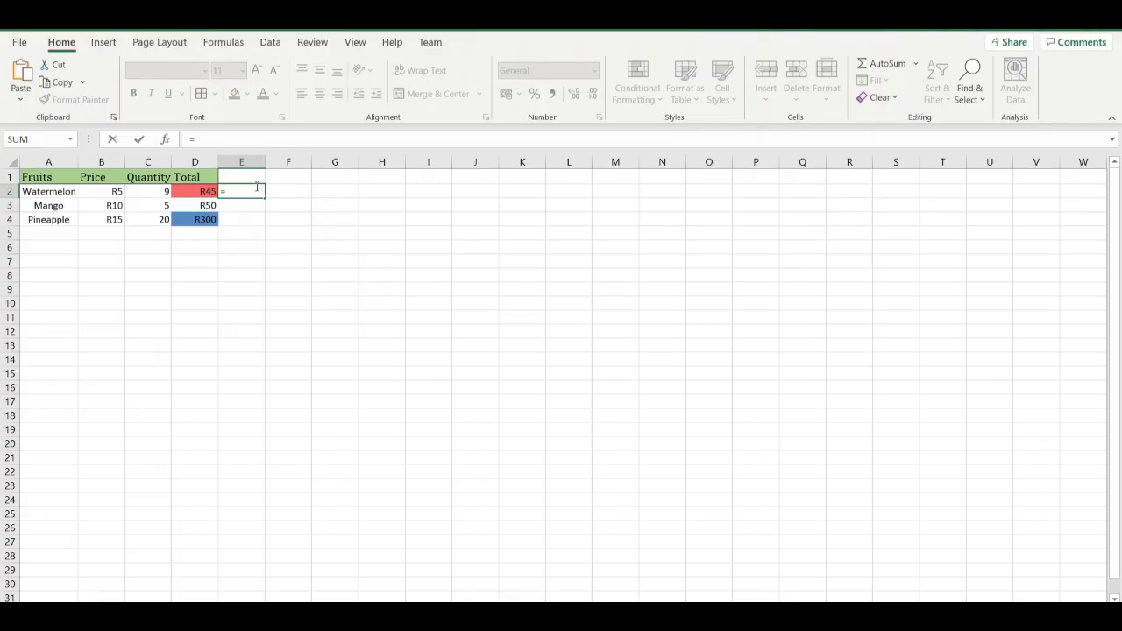
key(Escape)
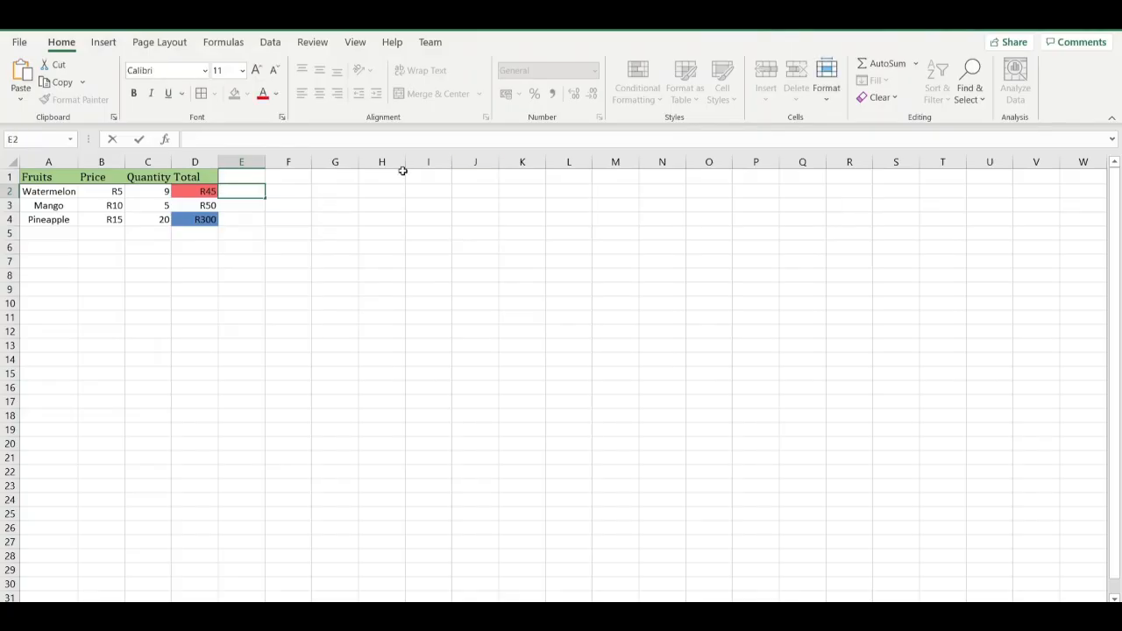
click(917, 67)
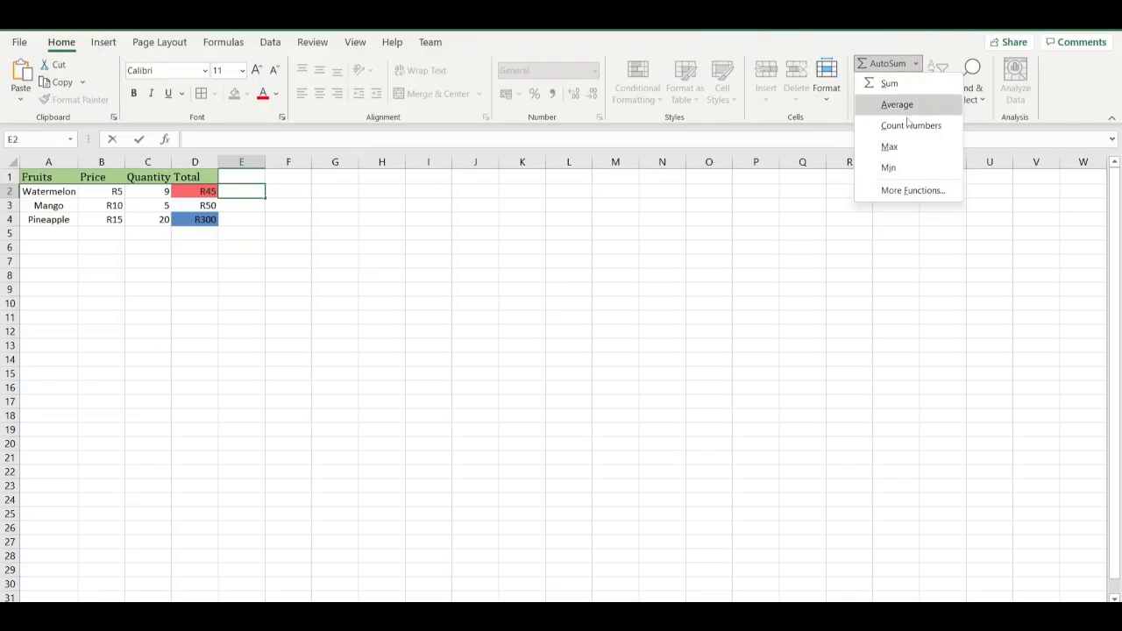
key(Escape)
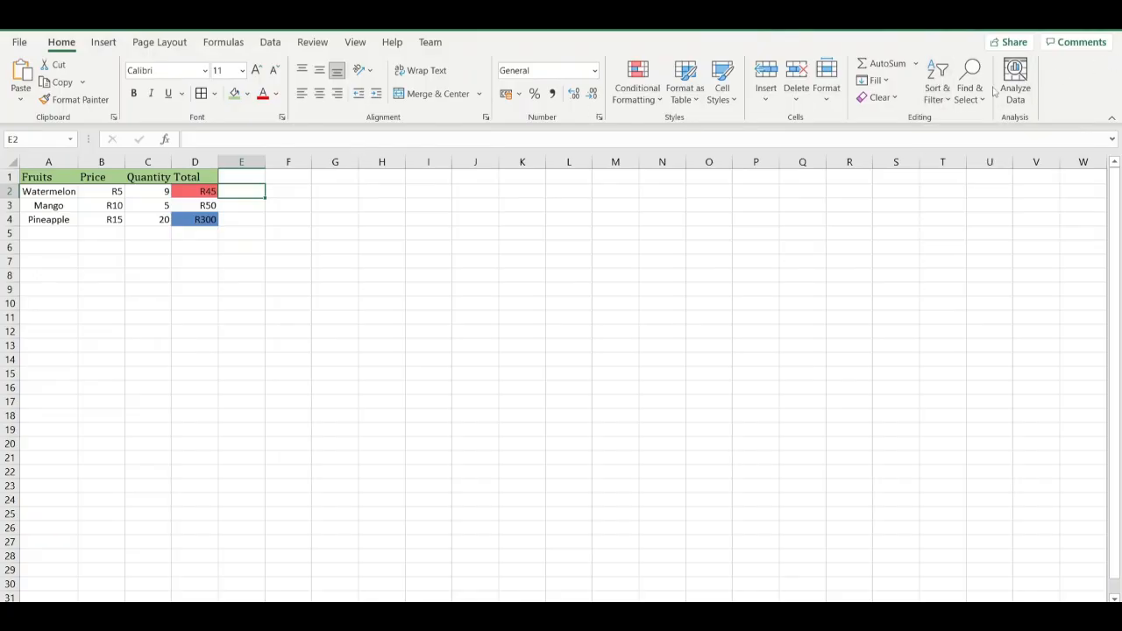
Find the cell containing "mango" in the sheet.
click(940, 94)
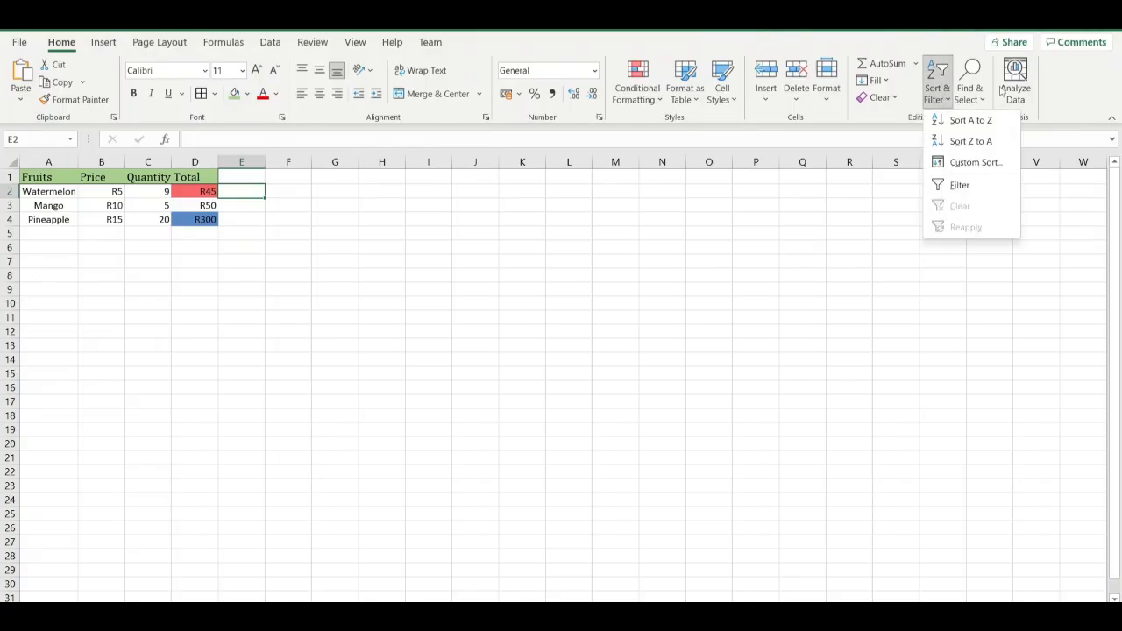
click(974, 100)
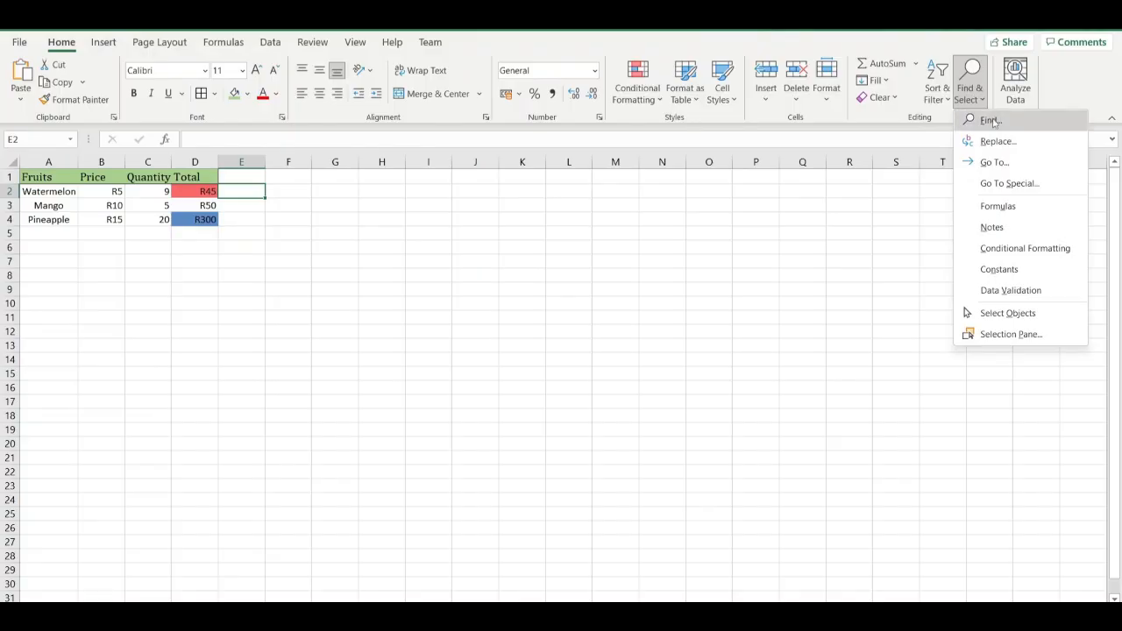
click(991, 120)
text(m)
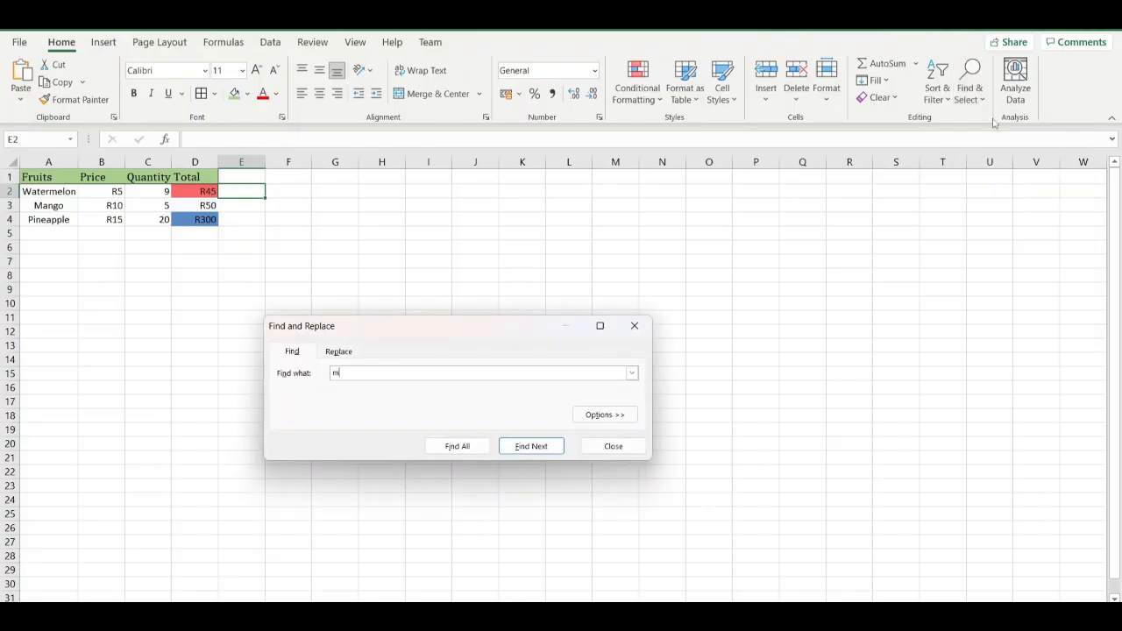
text(ango)
key(Return)
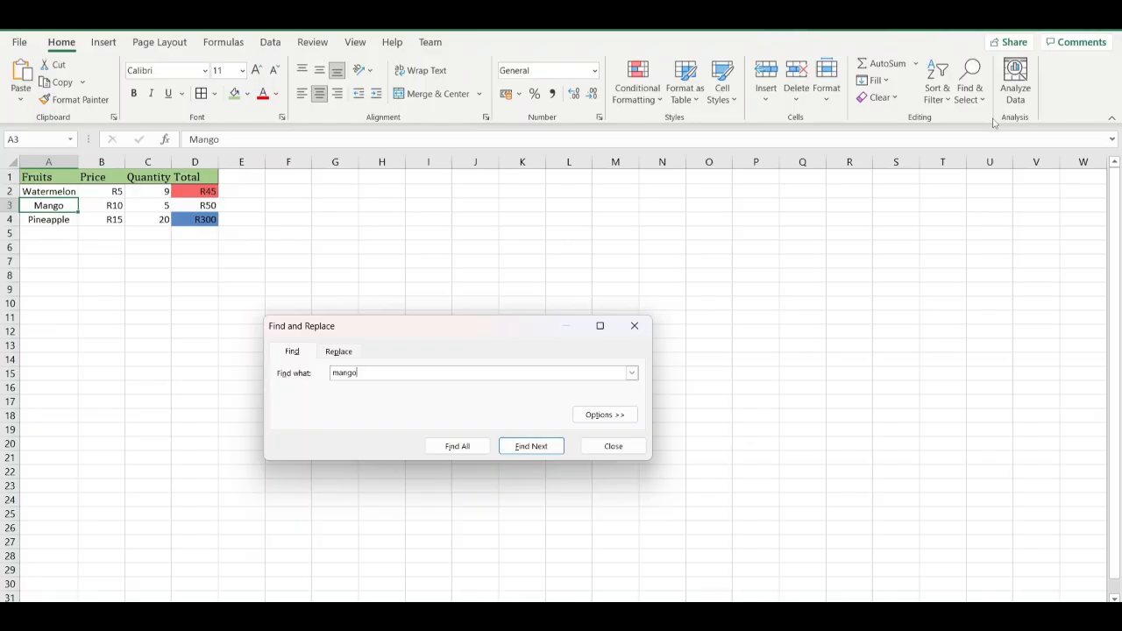
Replace "mango" with "avacodo" in cell A3 using Find and Replace.
key(BackSpace)
key(BackSpace)
key(BackSpace)
key(BackSpace)
key(BackSpace)
click(341, 353)
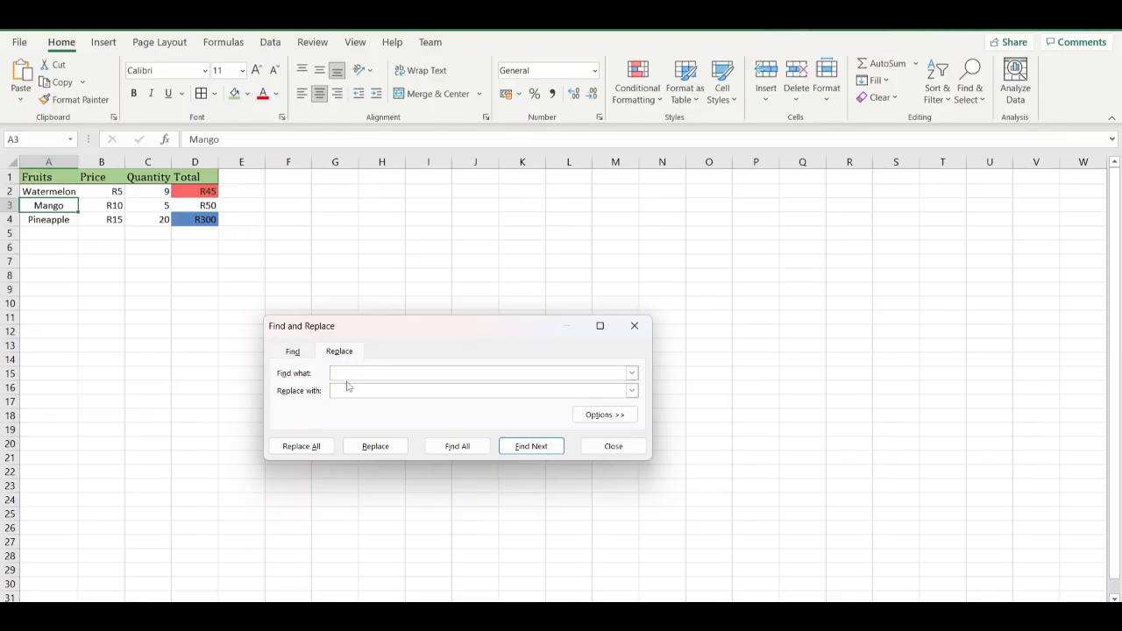
text(mango)
click(348, 387)
text(Dra)
key(BackSpace)
key(BackSpace)
key(BackSpace)
text(a)
text(voc)
text(ado)
click(374, 449)
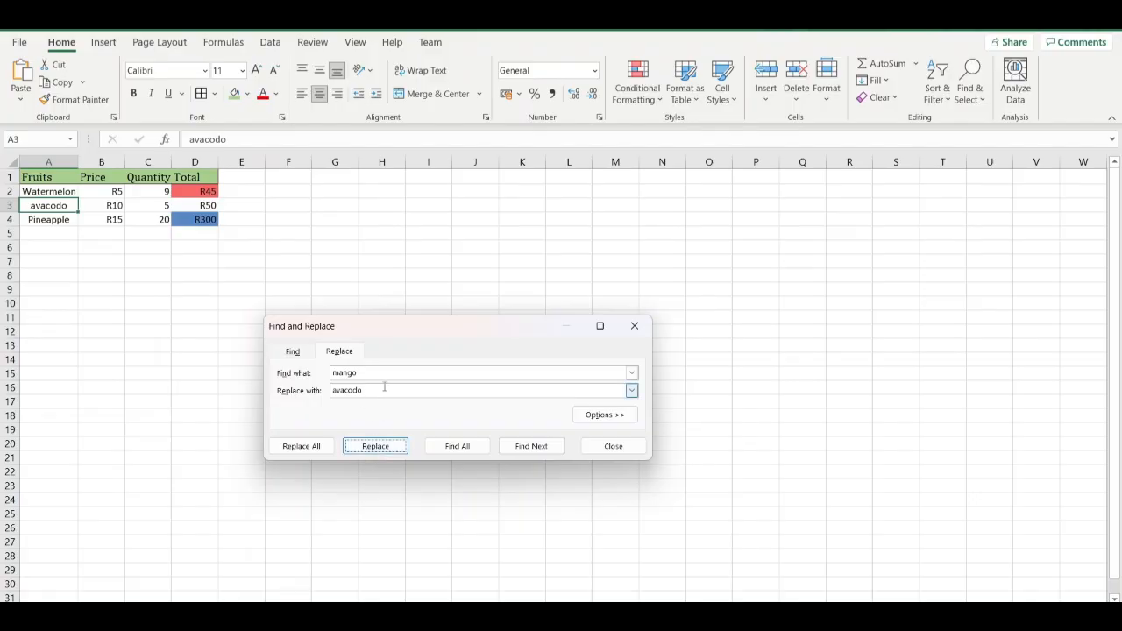
Replace "avacodo" with "mango" in cell A3 using Find and Replace, and close the dialog.
click(387, 376)
key(BackSpace)
key(BackSpace)
key(BackSpace)
key(BackSpace)
key(BackSpace)
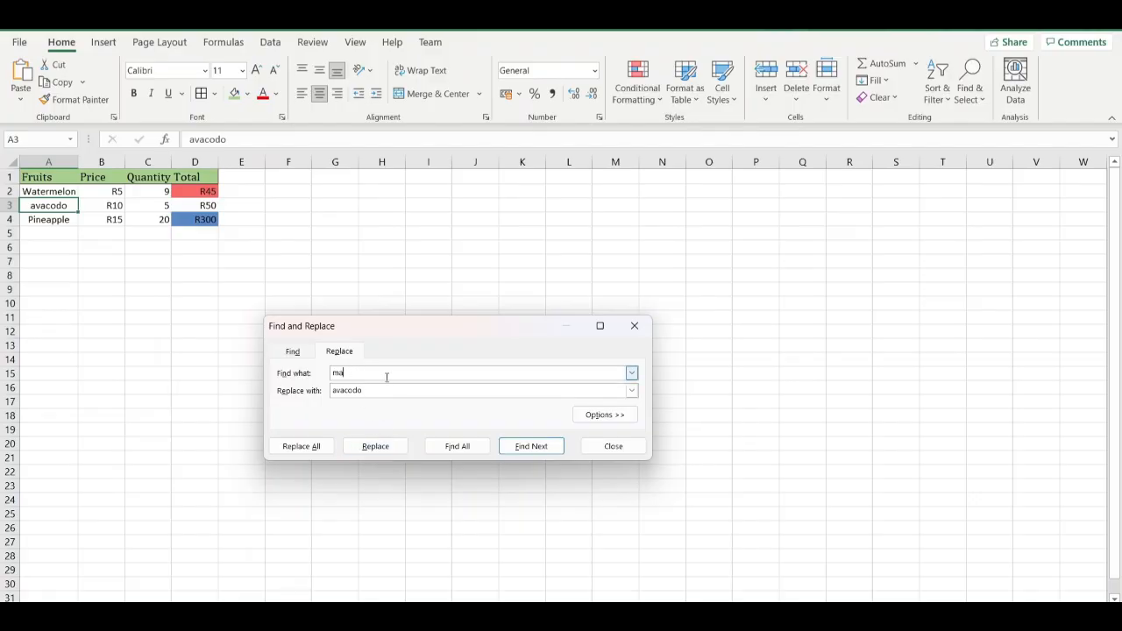
text(avacodo)
click(369, 390)
key(BackSpace)
key(BackSpace)
key(BackSpace)
key(BackSpace)
key(BackSpace)
key(BackSpace)
key(BackSpace)
text(mango)
click(382, 451)
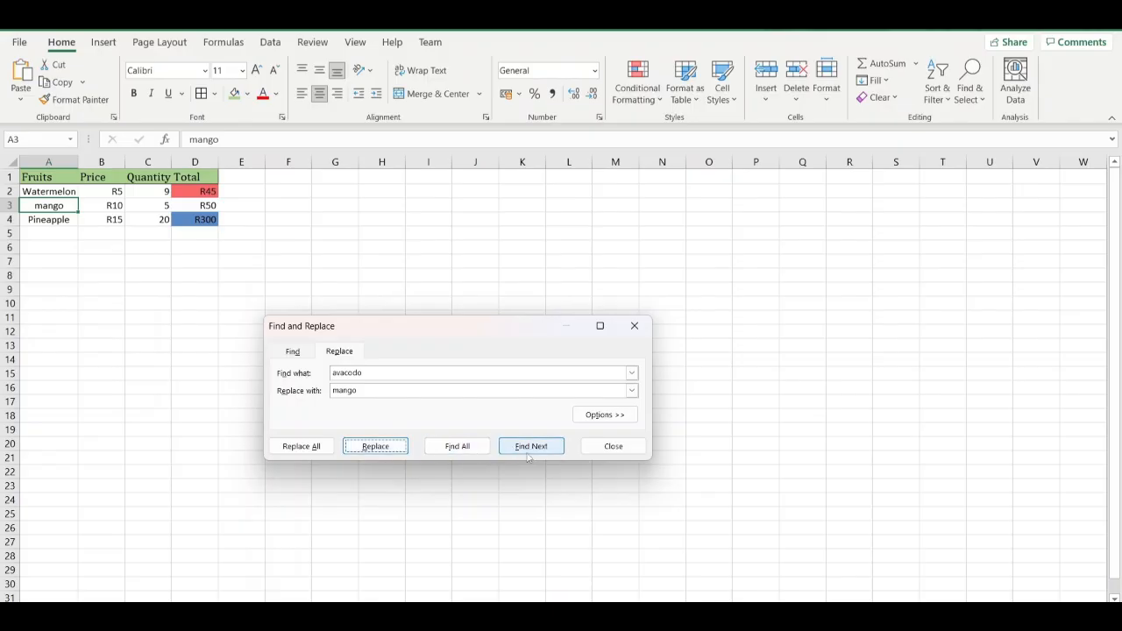
click(598, 446)
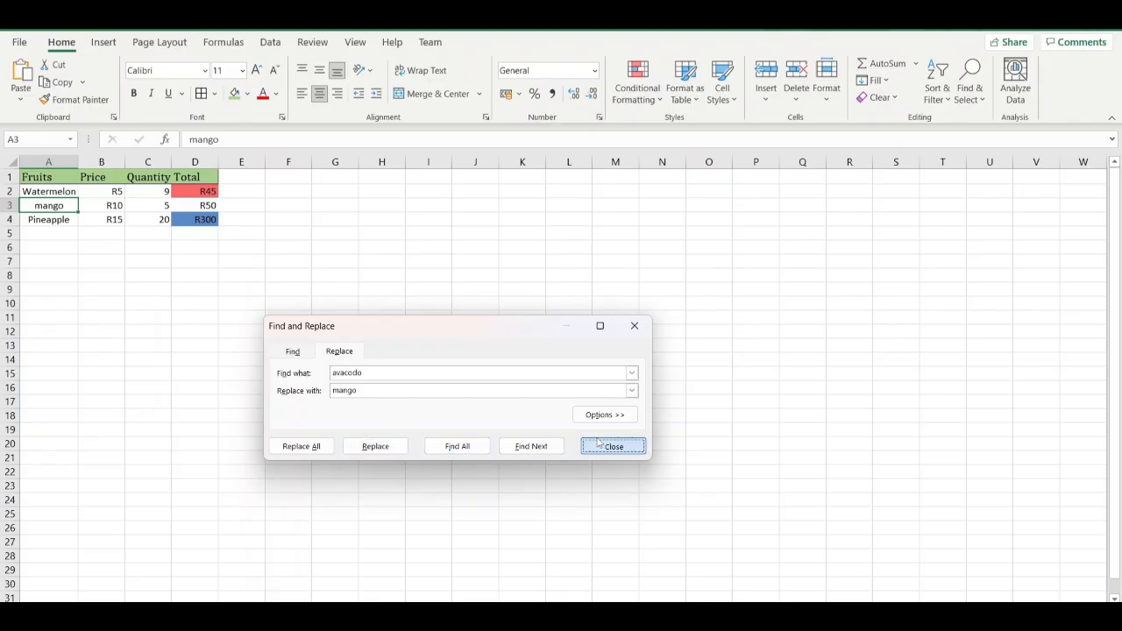